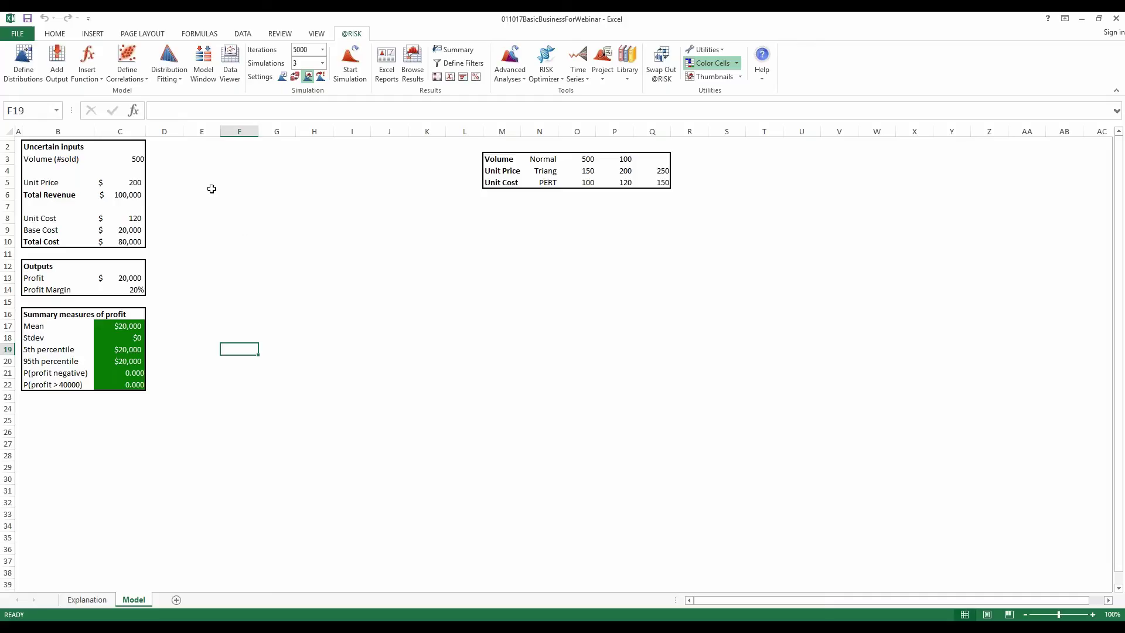
- Inspect the Volume, Unit Price, Unit Cost and Base Cost cells among the model's uncertain inputs
left_click(114, 160)
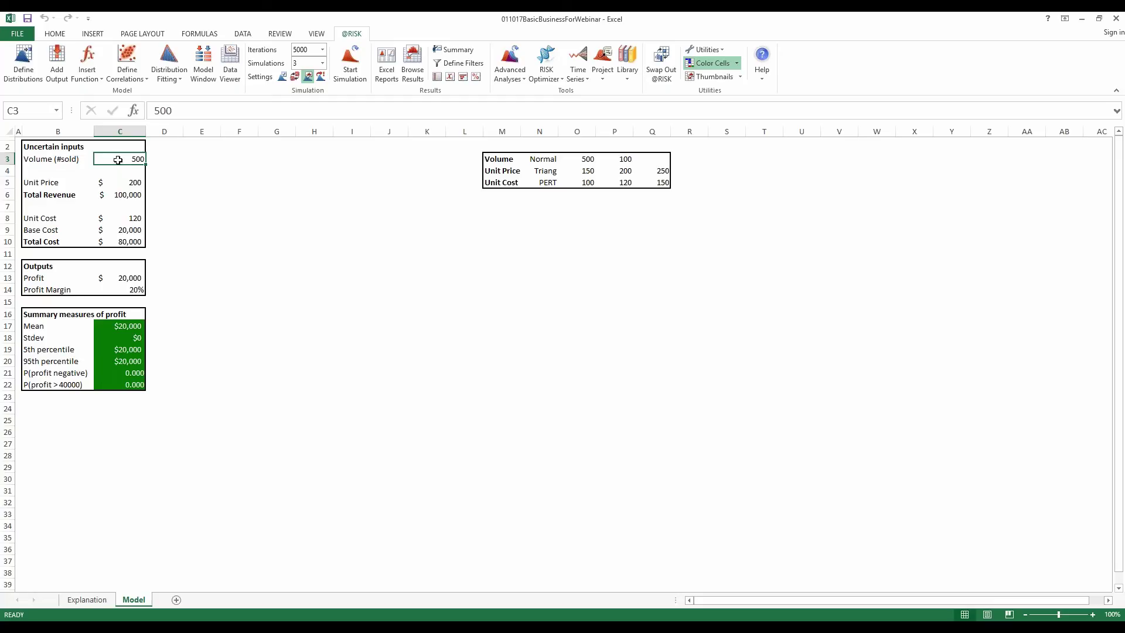
left_click(123, 183)
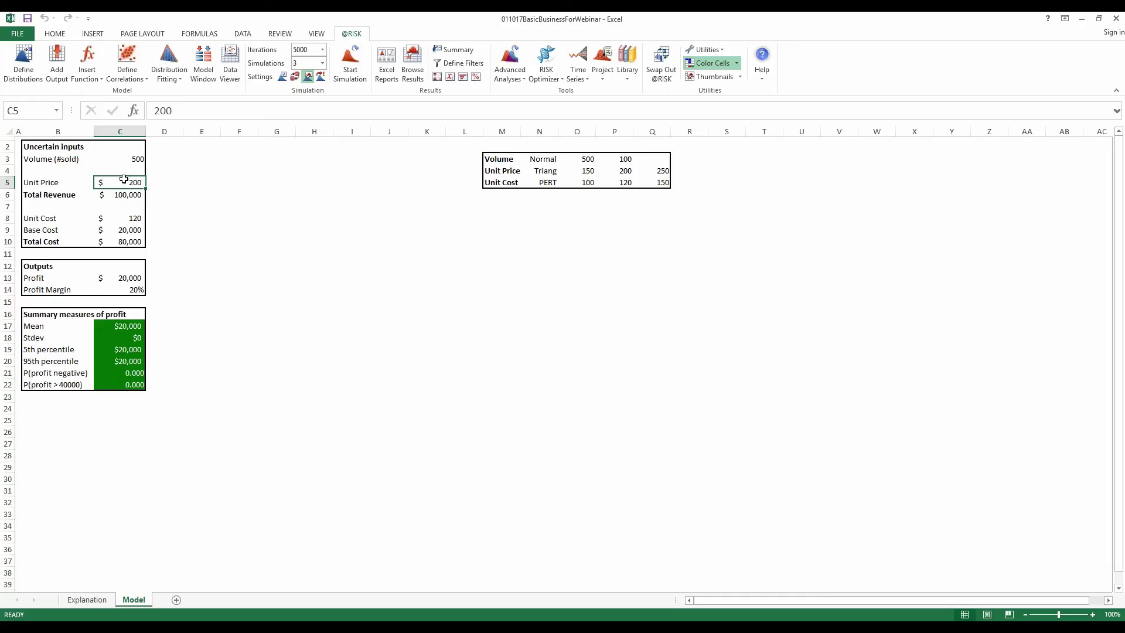
left_click(131, 216)
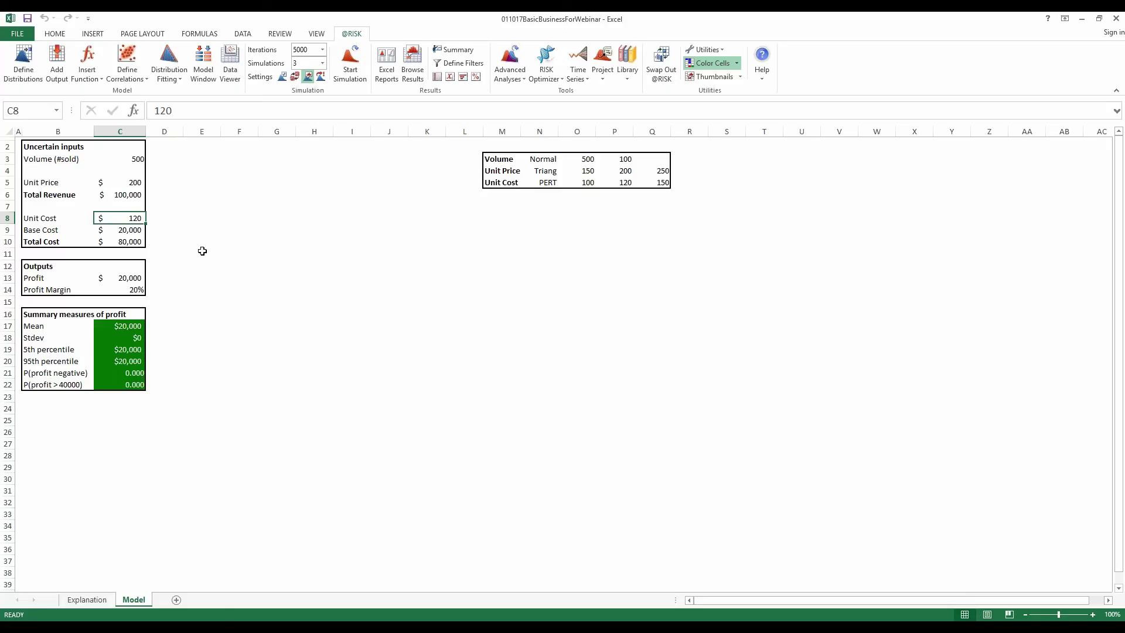
left_click(140, 230)
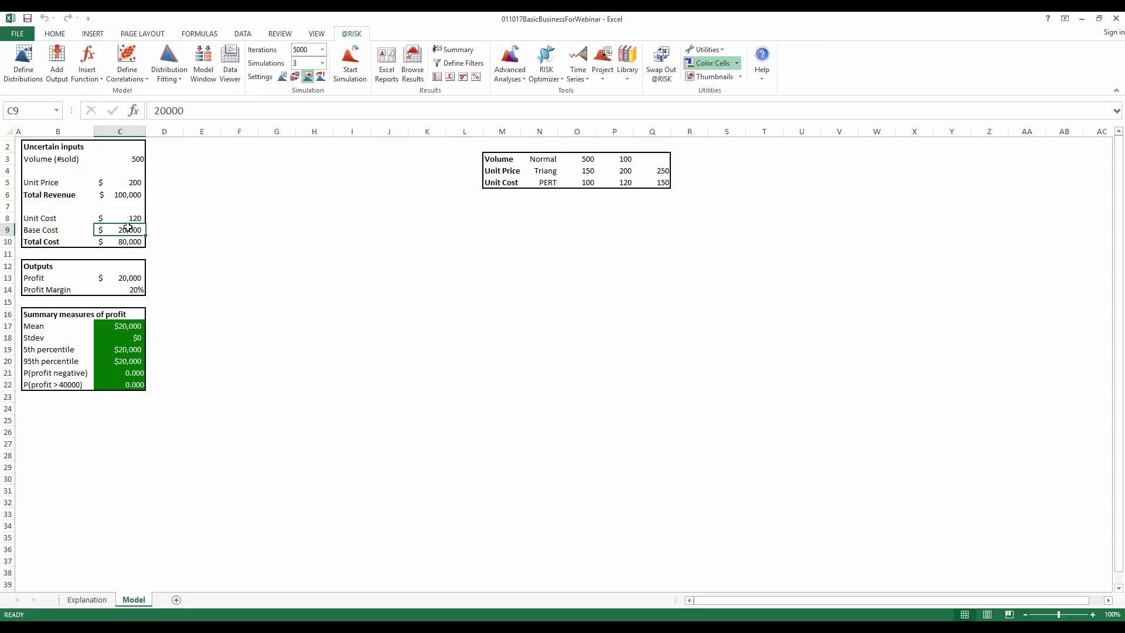
- Define a Normal distribution for the Volume (#sold) value in cell C3
left_click(130, 159)
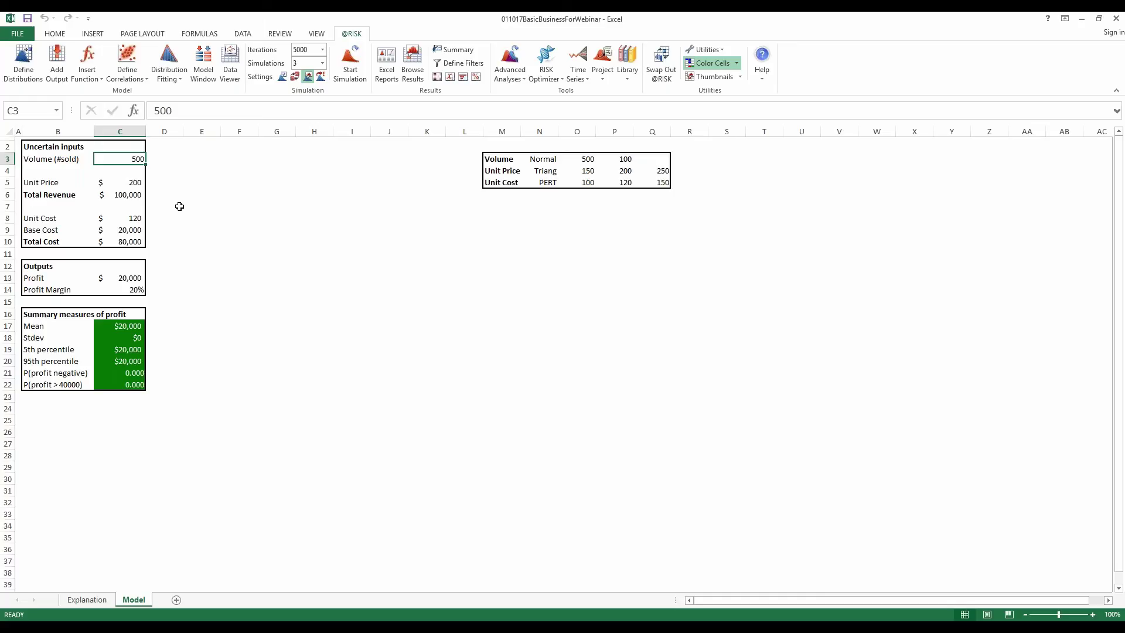
left_click(36, 66)
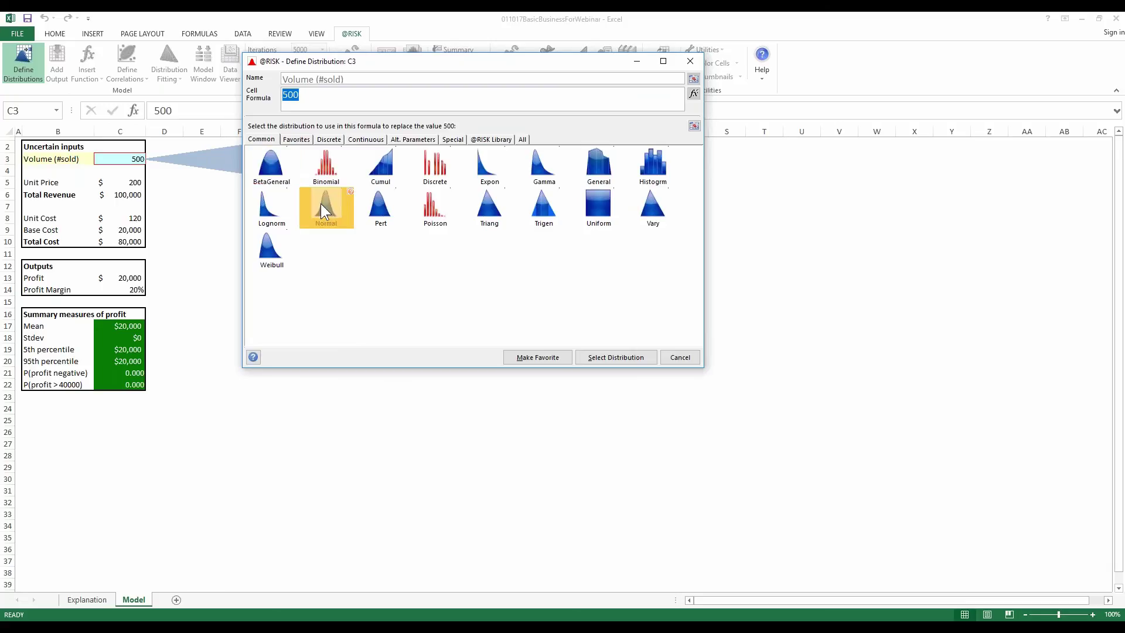
double_click(321, 202)
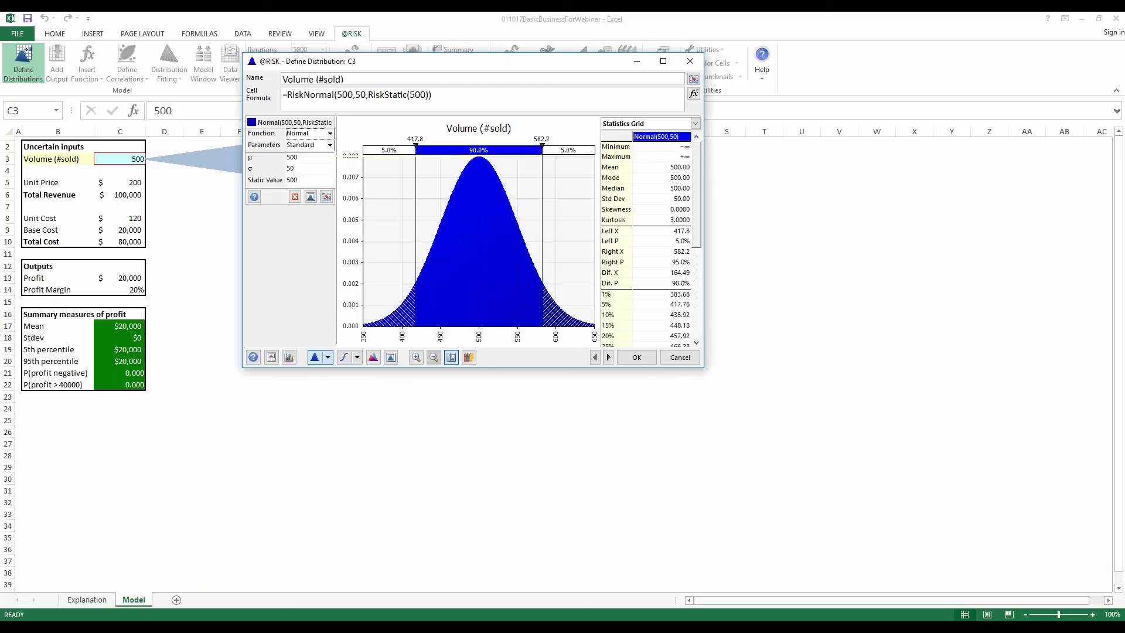
left_click_drag(415, 61, 589, 226)
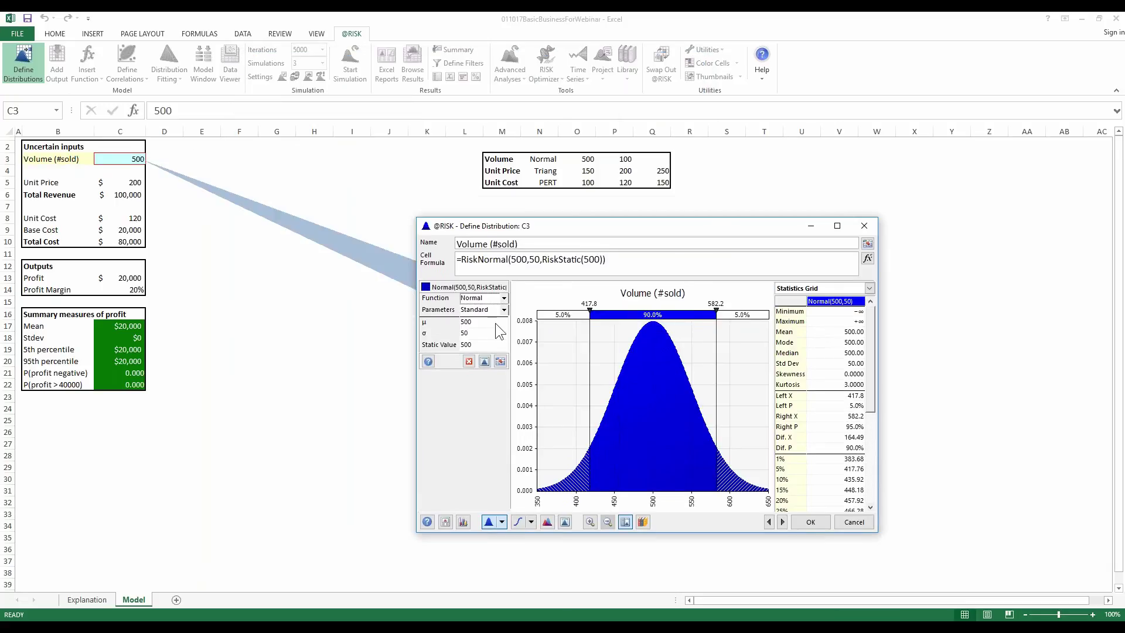
- Reference O3 as the mean and P3 as the standard deviation of the Volume distribution, and apply it to the cell
mouse_move(495, 332)
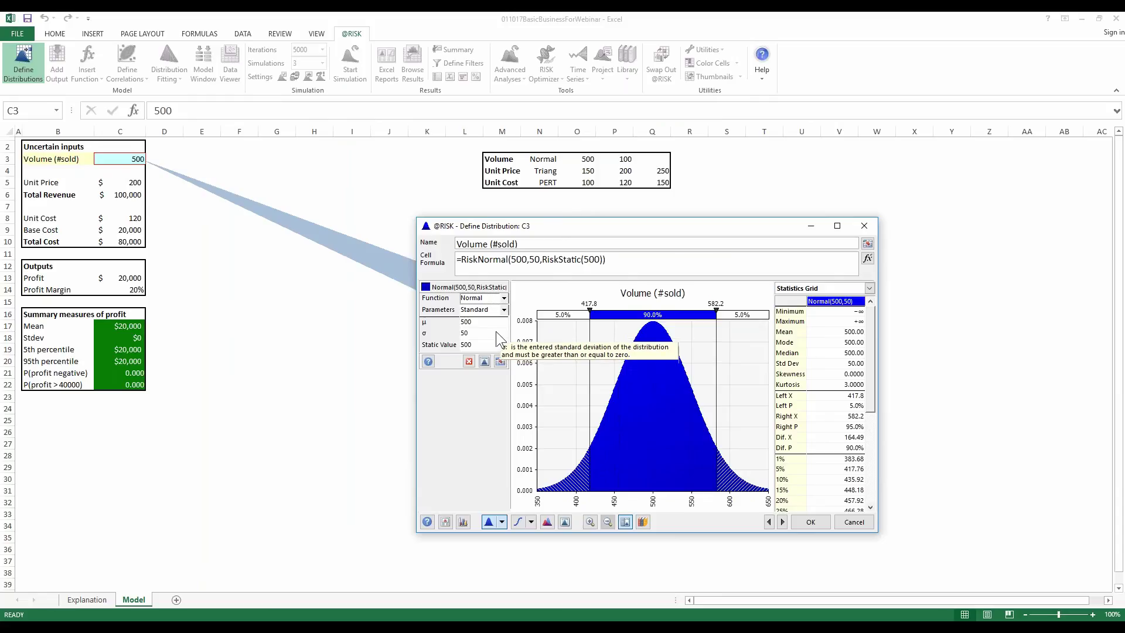
left_click(500, 361)
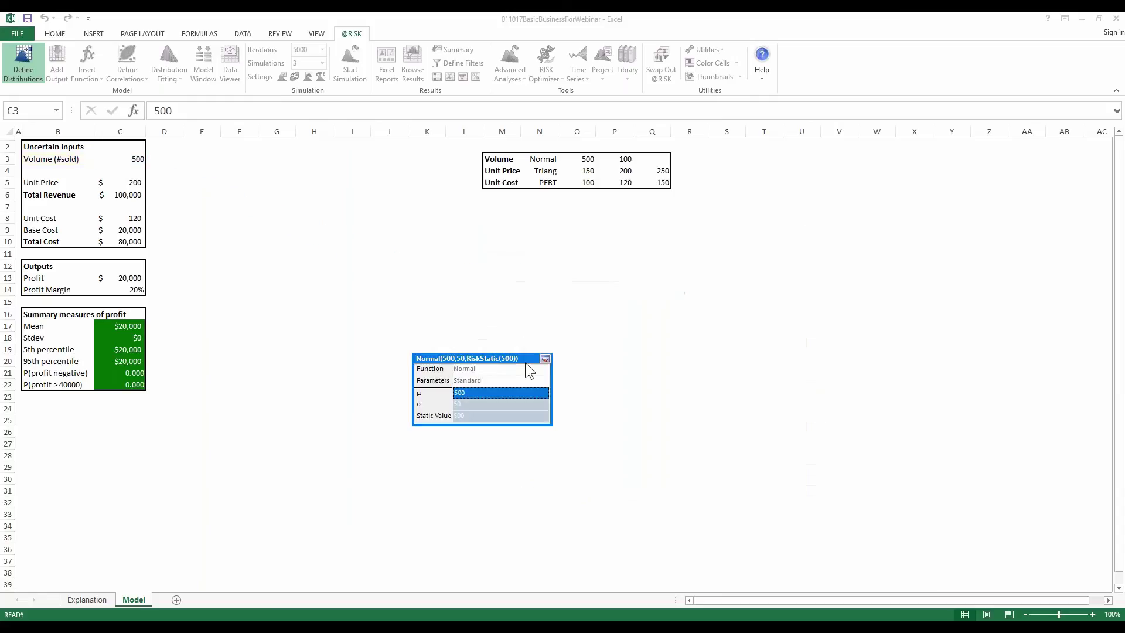
left_click(587, 159)
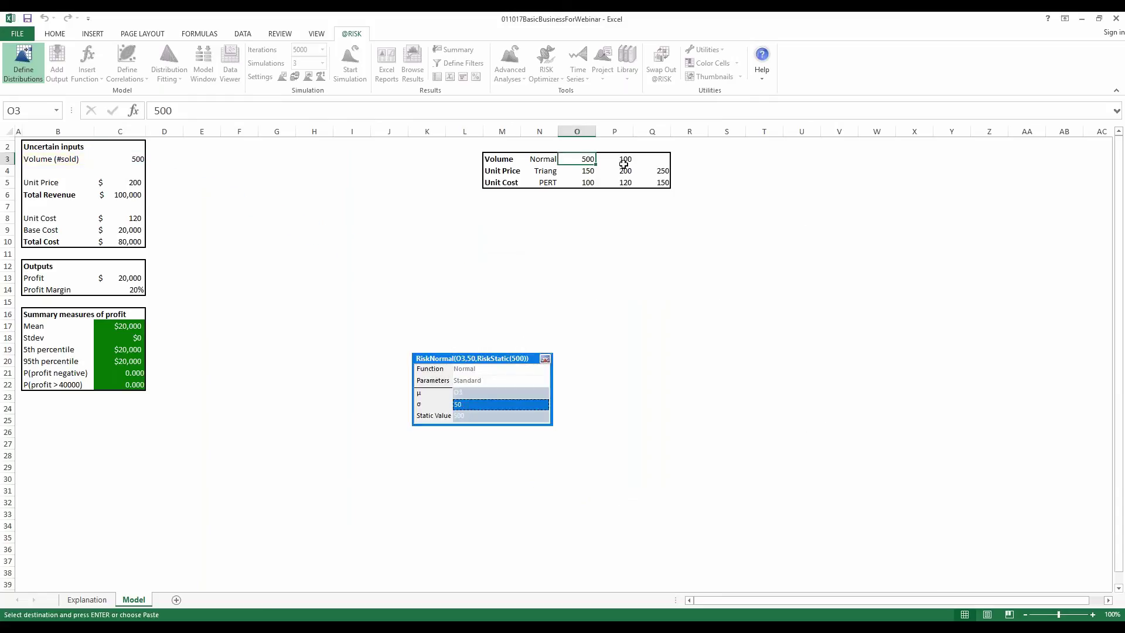
left_click(624, 162)
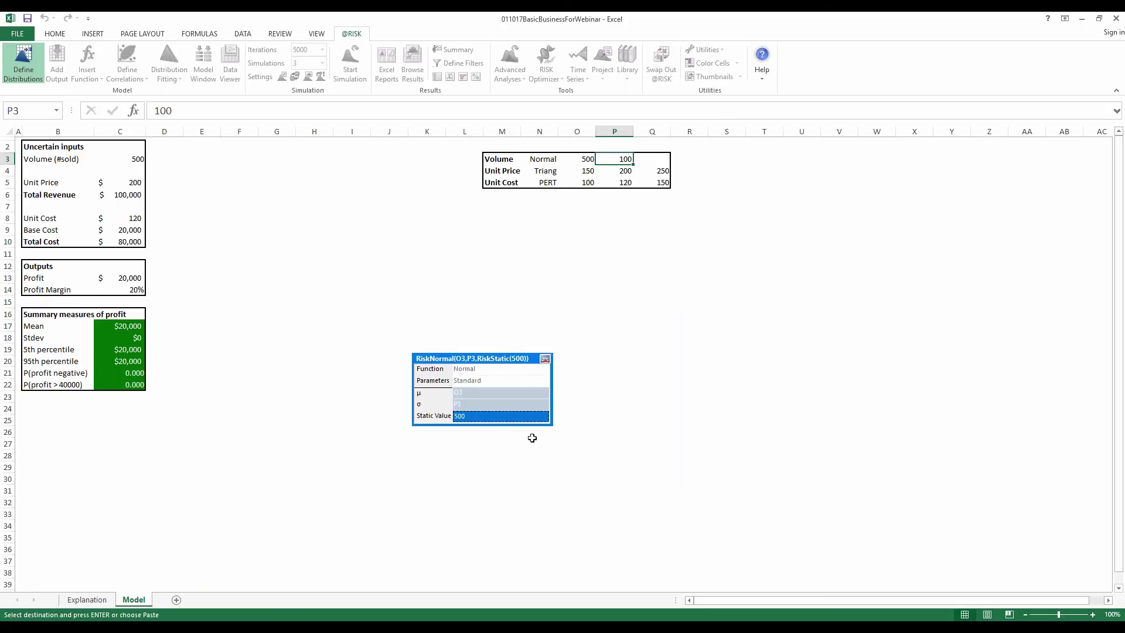
left_click(544, 358)
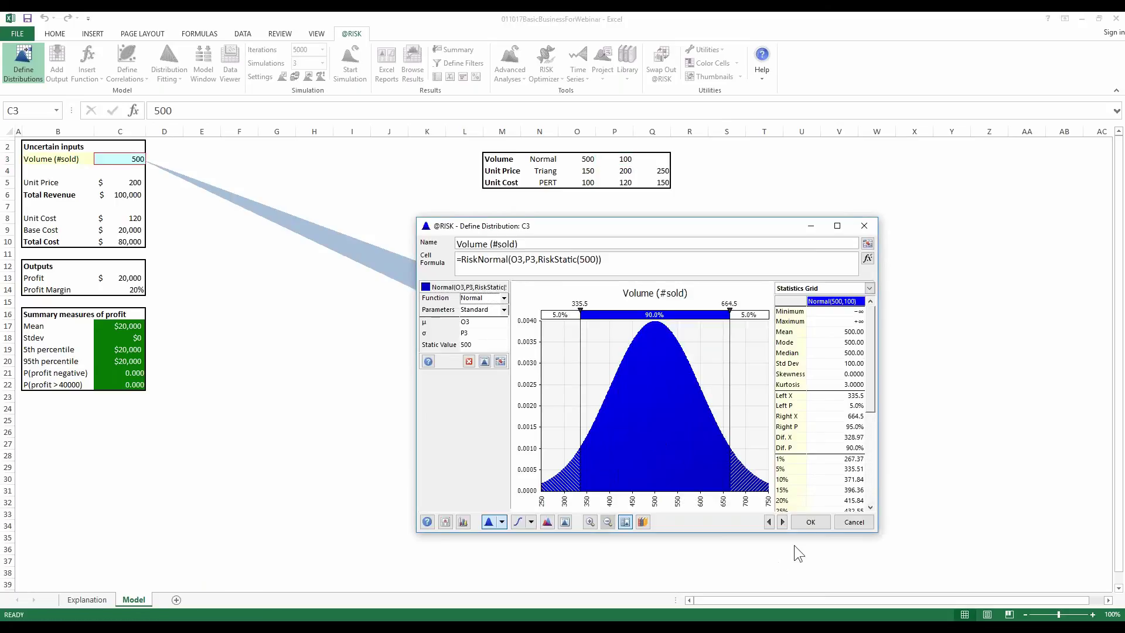
left_click(810, 522)
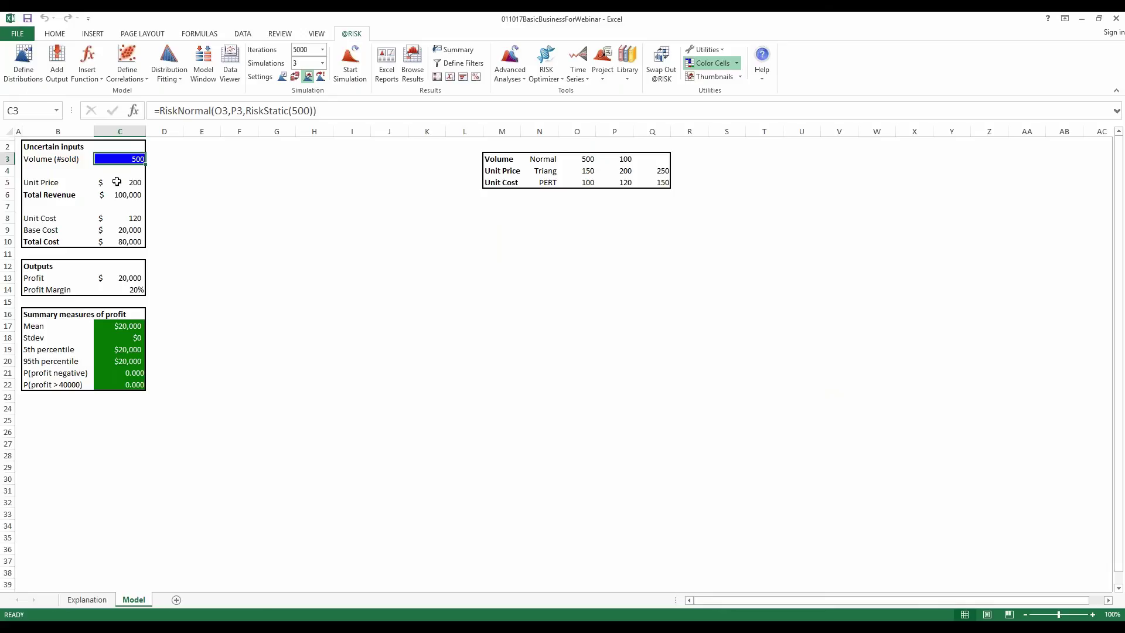
- Define a Triang distribution for the Unit Price value in cell C5
left_click(117, 182)
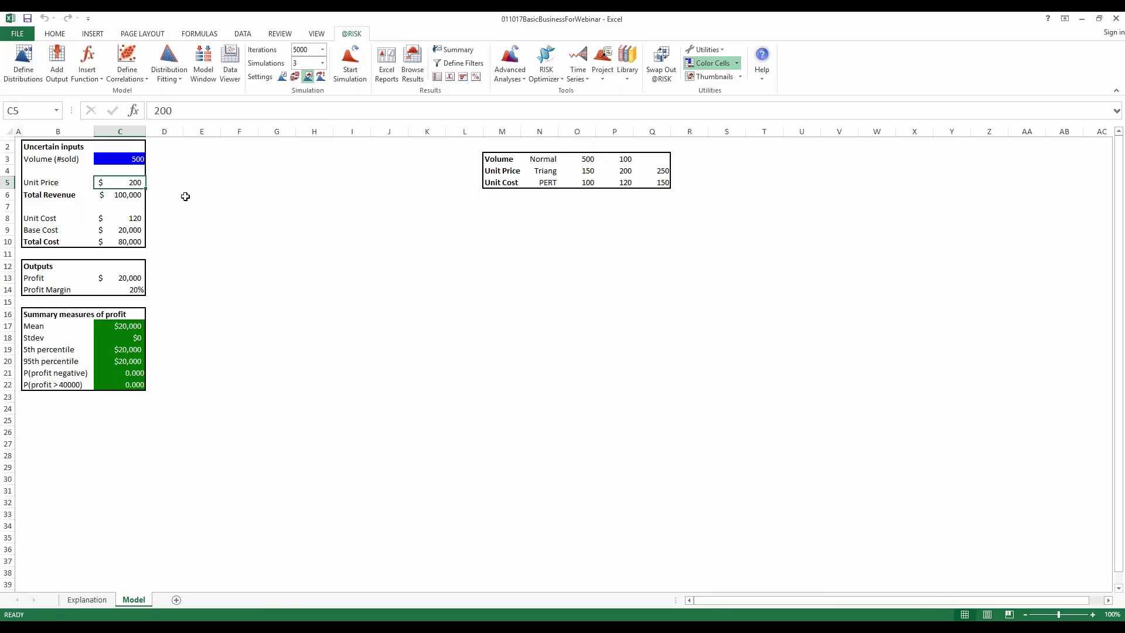
left_click(25, 64)
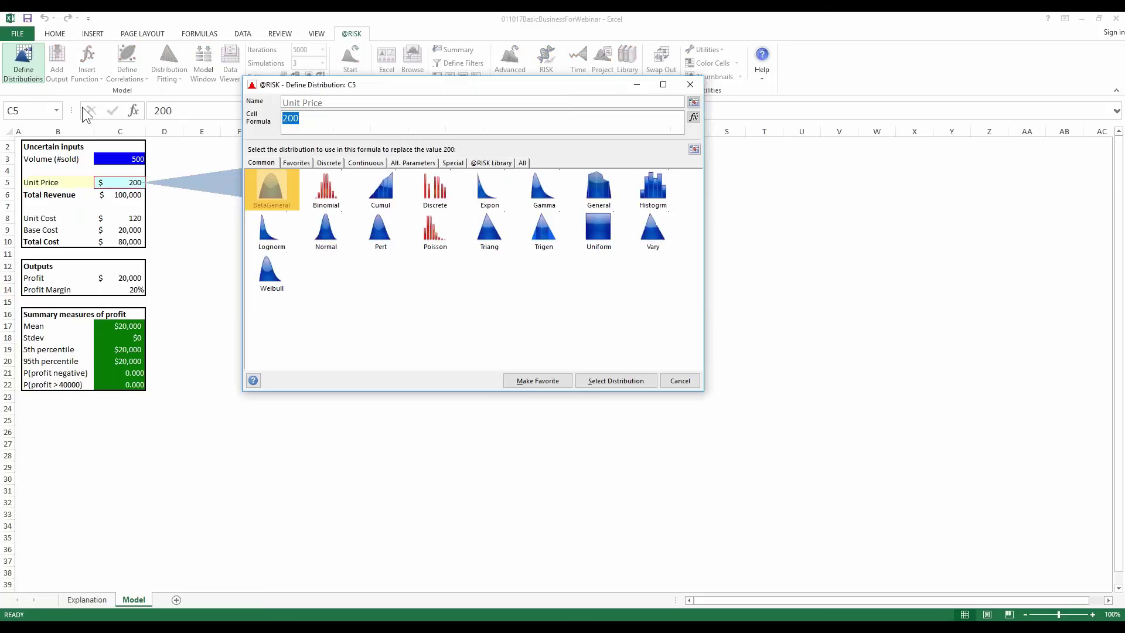
left_click_drag(403, 86, 516, 221)
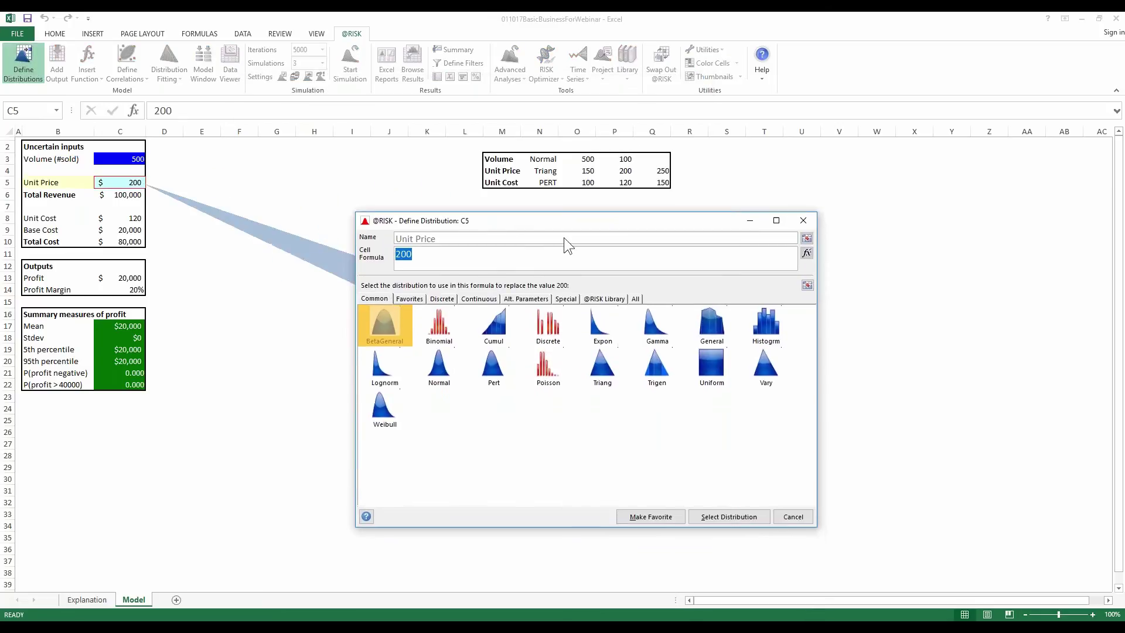
left_click(602, 365)
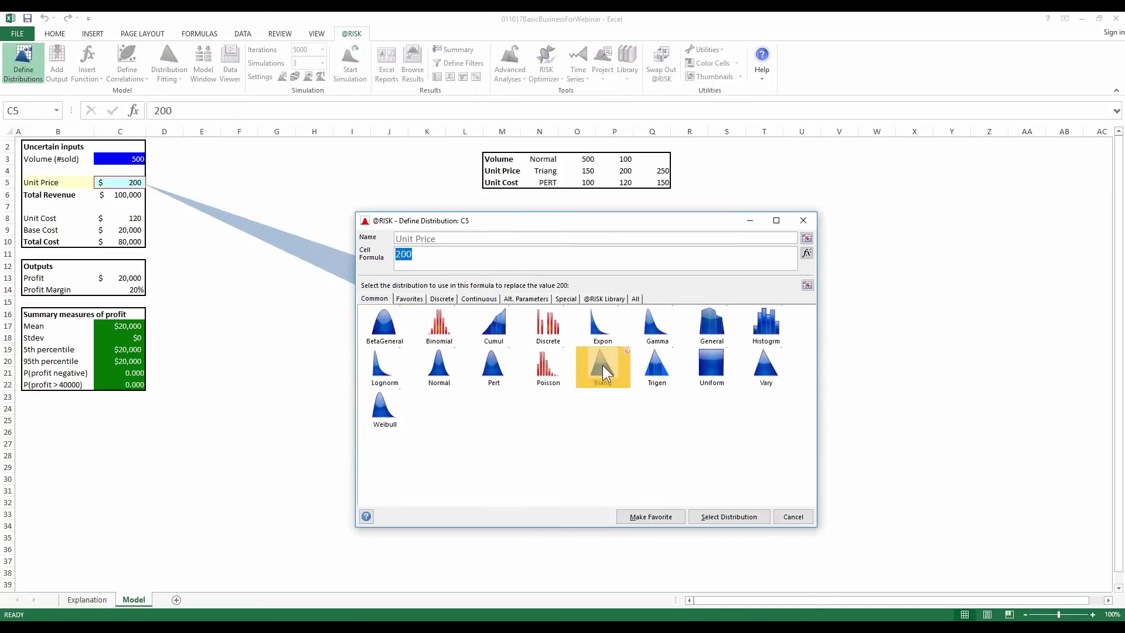
double_click(602, 365)
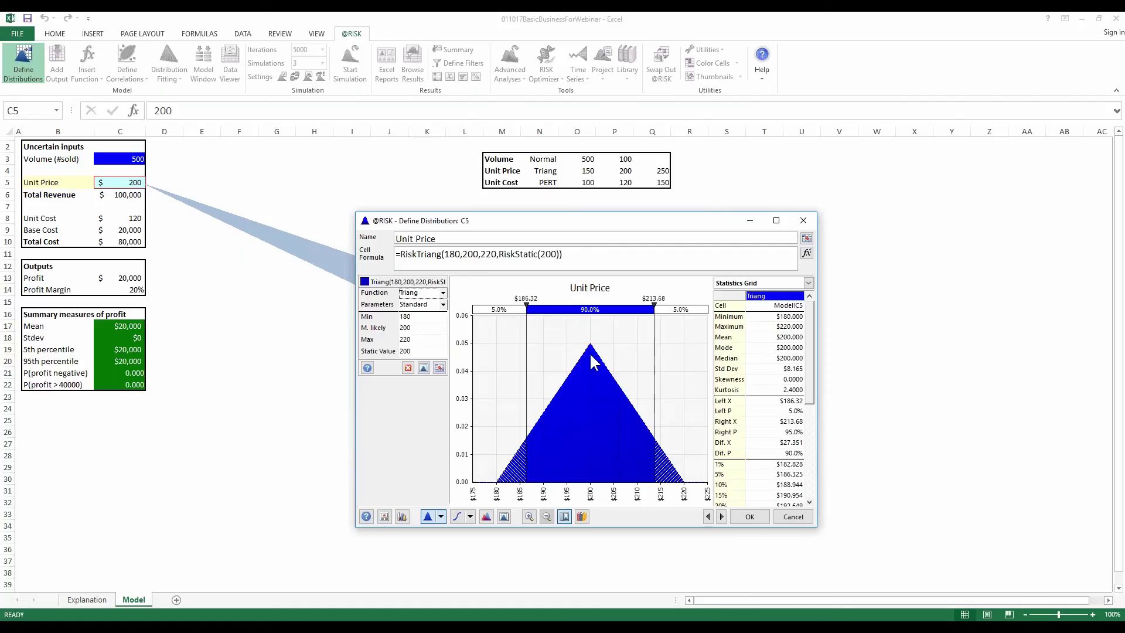
- Reference O4, P4 and Q4 as the Unit Price distribution's minimum, most likely and maximum values, and apply it to the cell
left_click(440, 367)
left_click(590, 173)
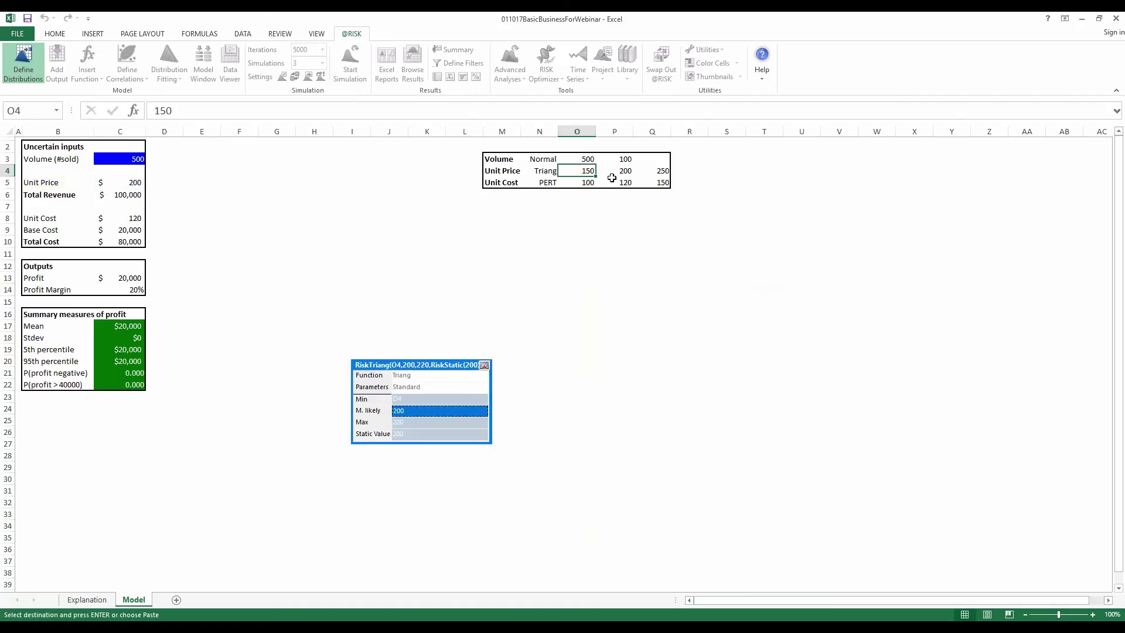
left_click(625, 174)
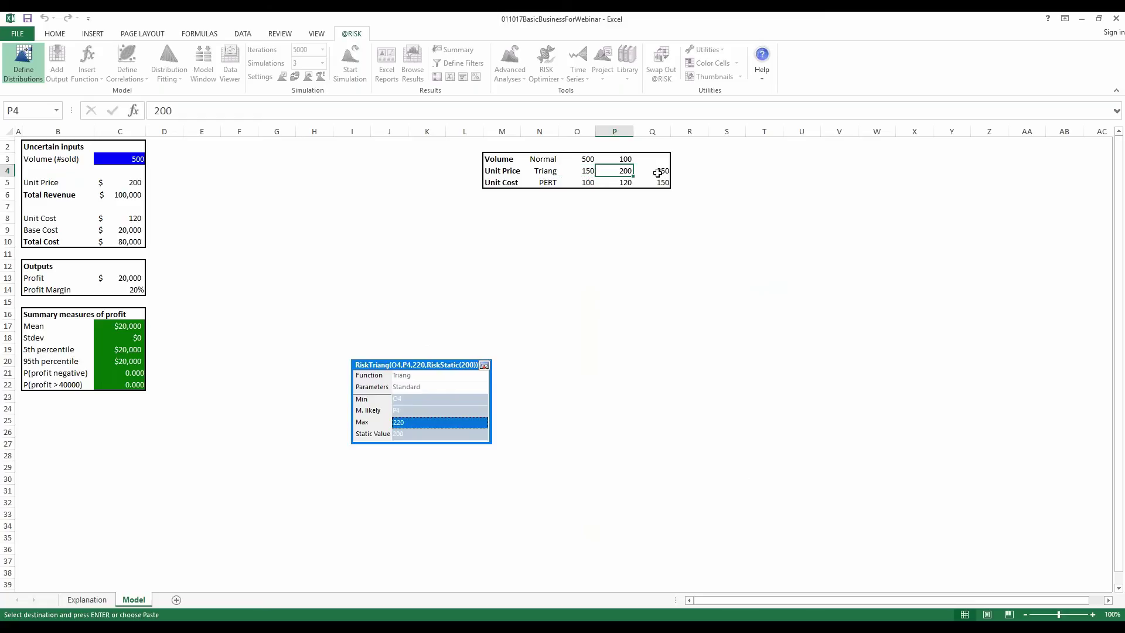
left_click(659, 171)
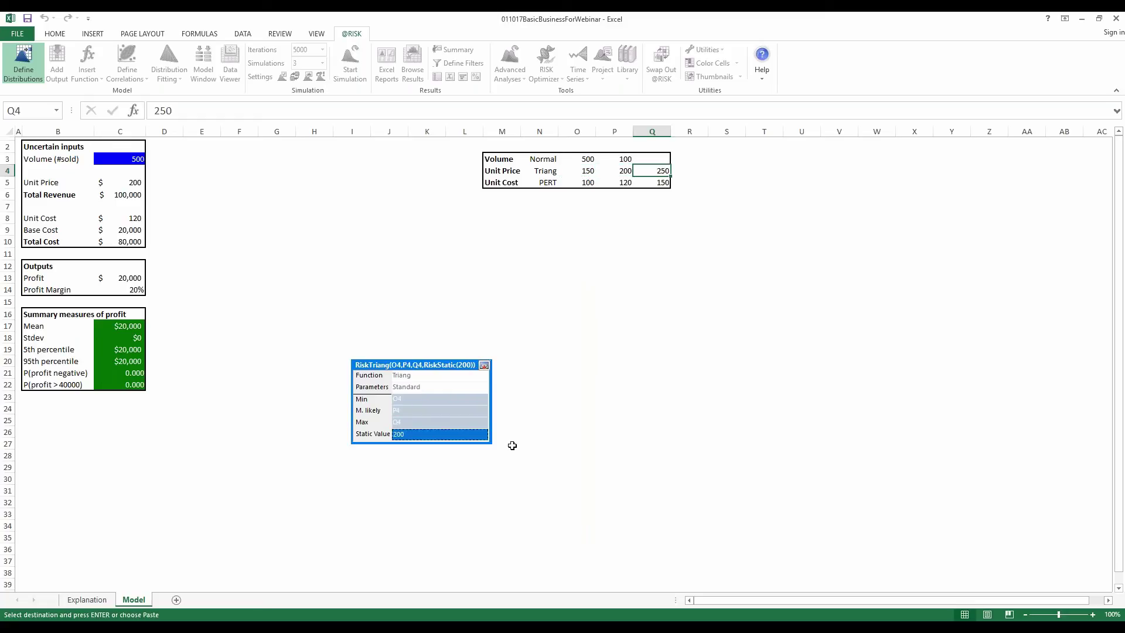
left_click(483, 365)
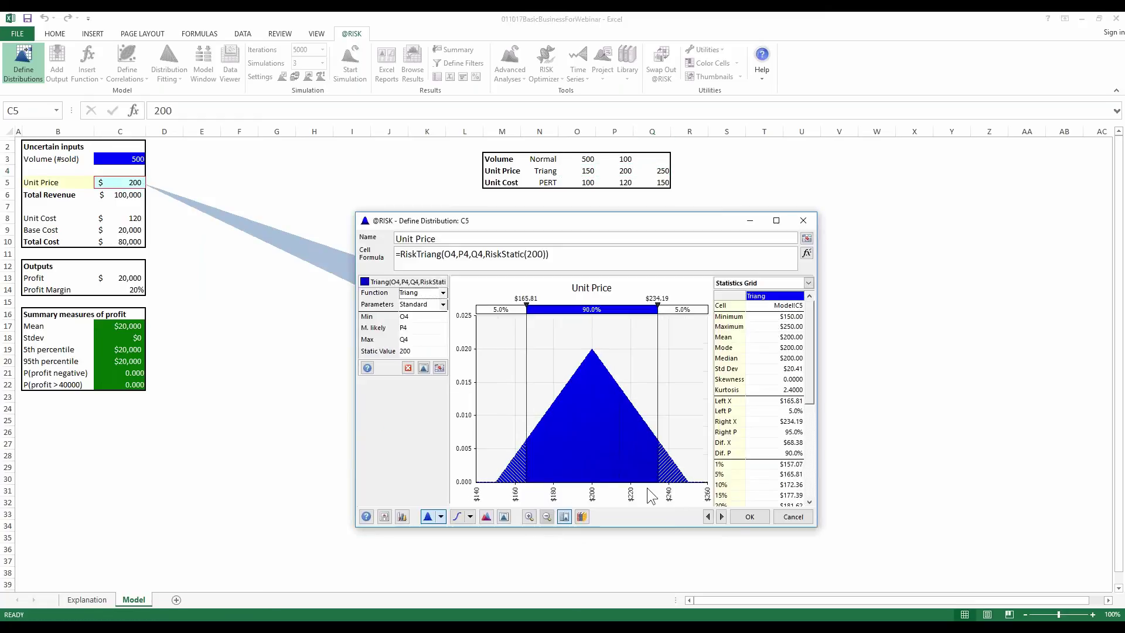
left_click(750, 516)
- Define a Pert distribution for the Unit Cost value in cell C8
left_click(124, 221)
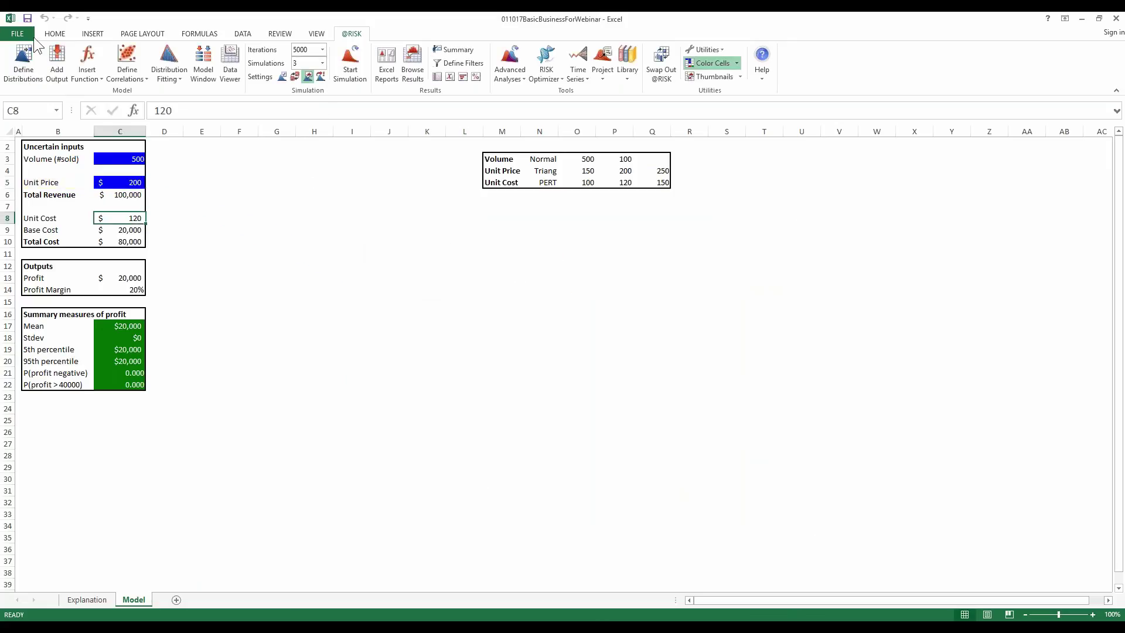
left_click(23, 62)
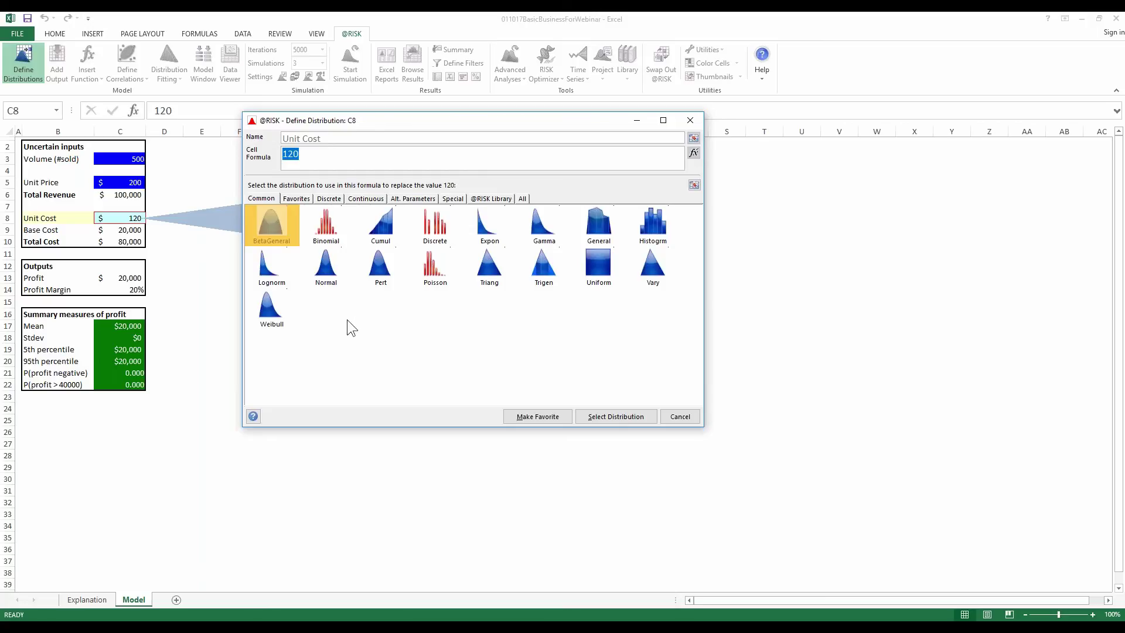
left_click(380, 277)
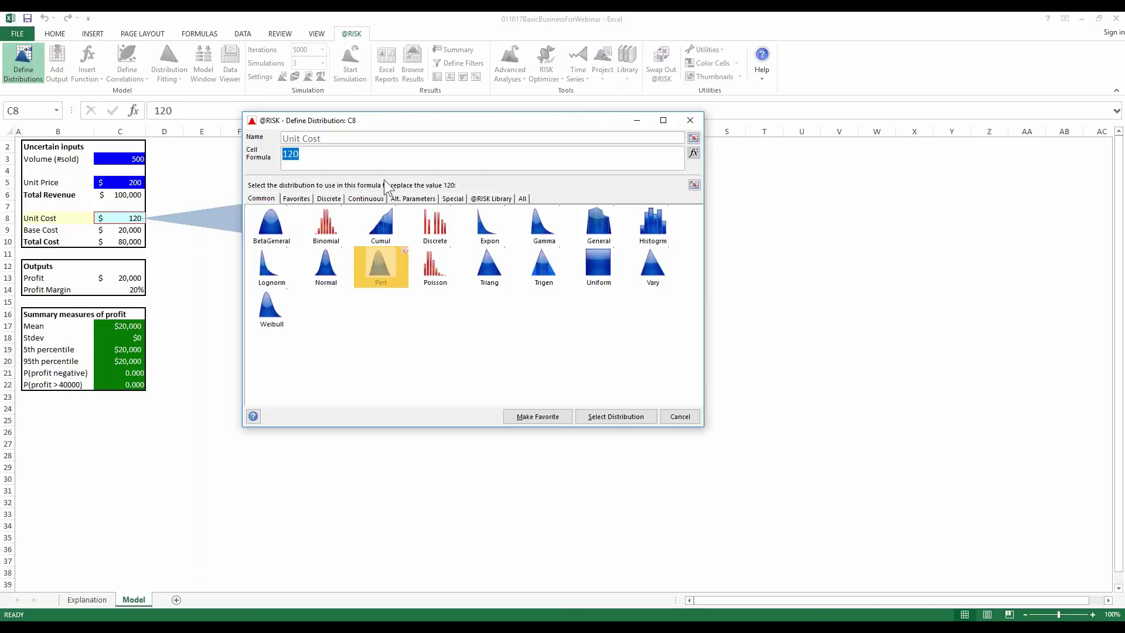
left_click_drag(404, 126, 536, 225)
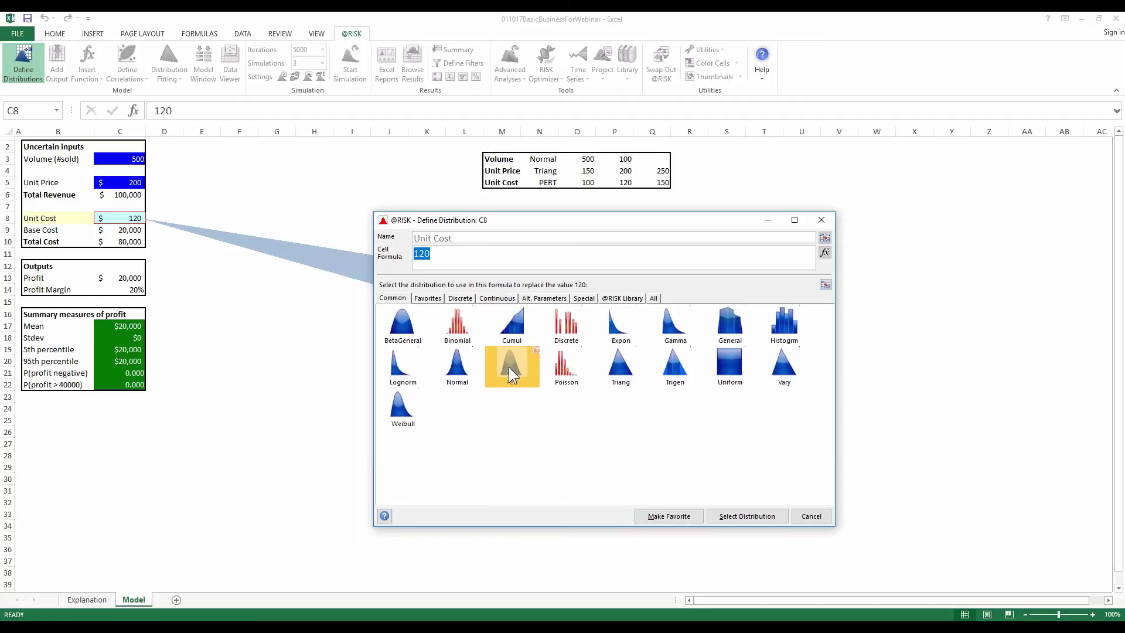
double_click(508, 367)
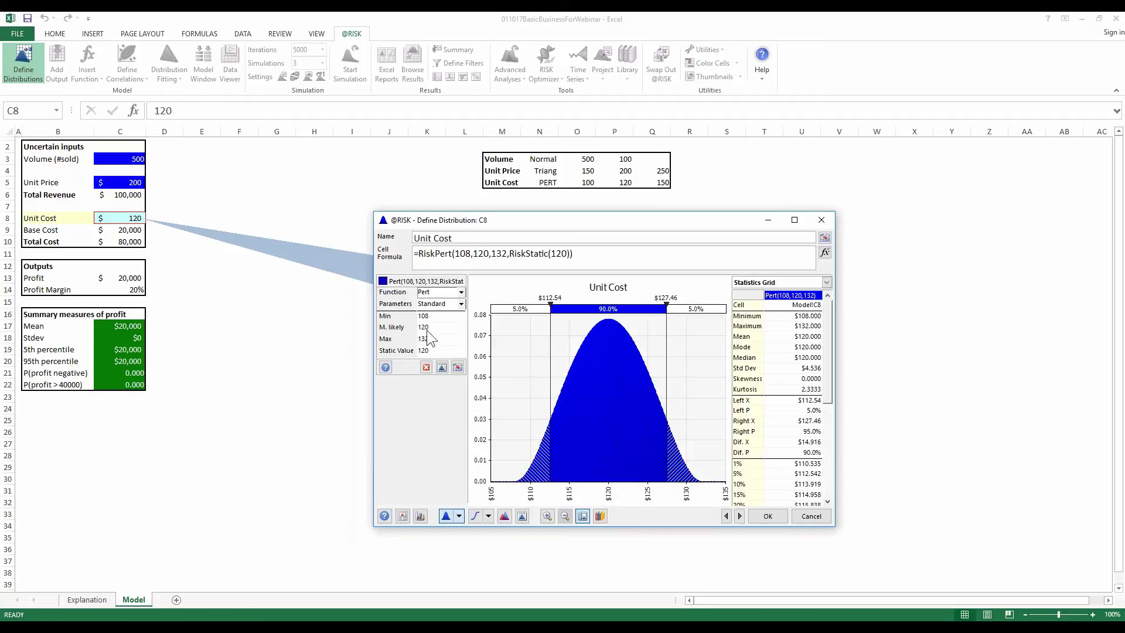
- Reference O5, P5 and Q5 as the Unit Cost distribution's minimum, most likely and maximum values, and apply it to the cell
left_click(458, 367)
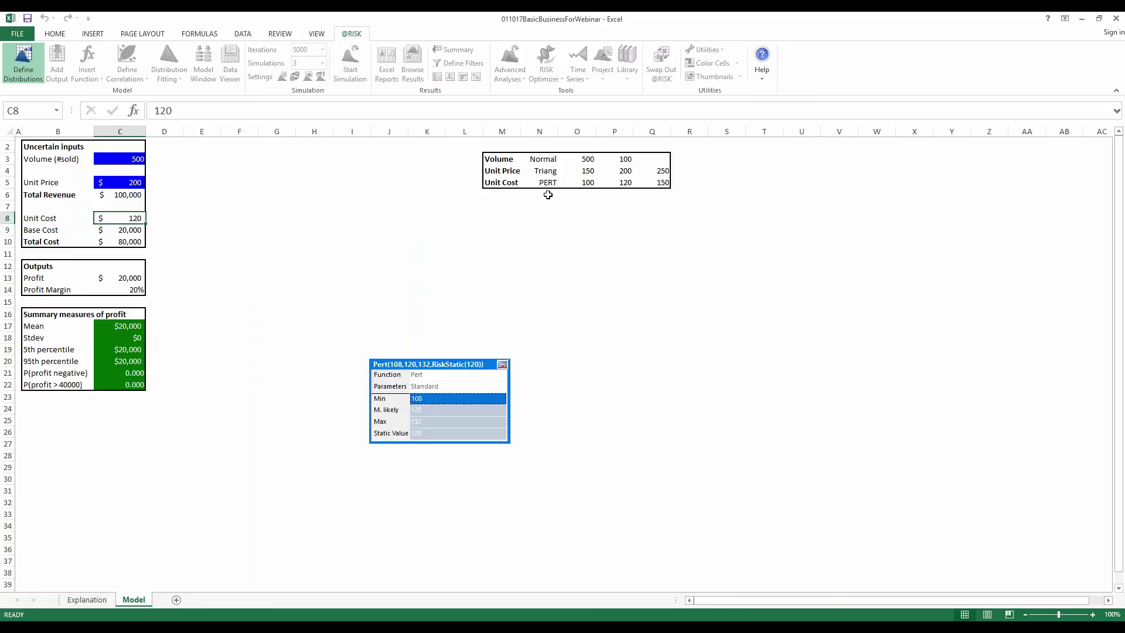
left_click(587, 182)
left_click(626, 182)
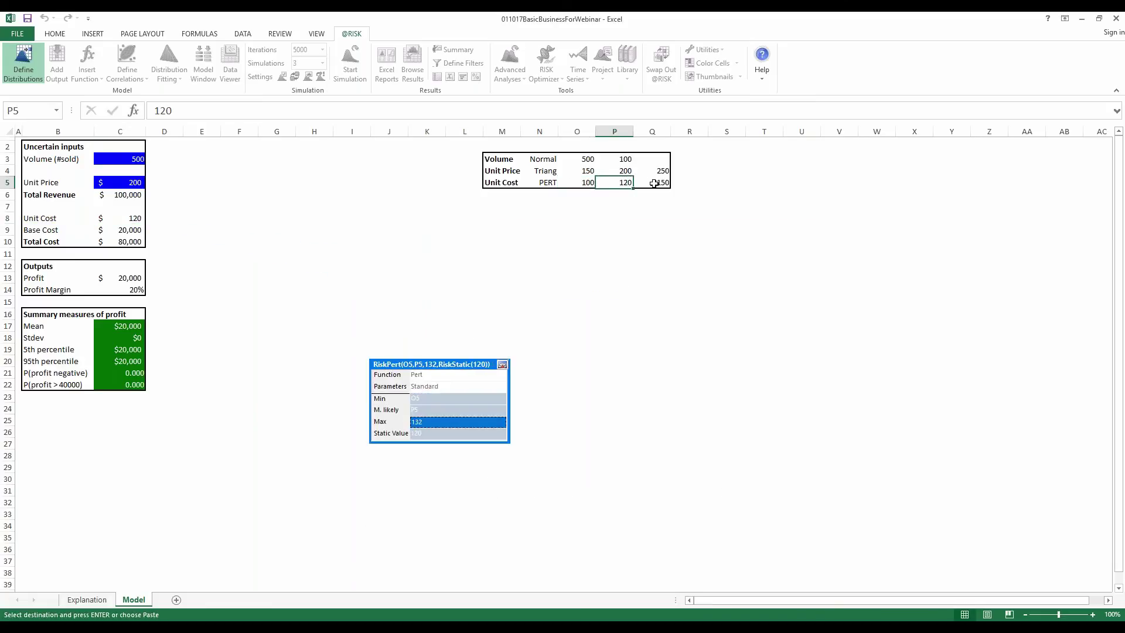
left_click(654, 183)
left_click(502, 364)
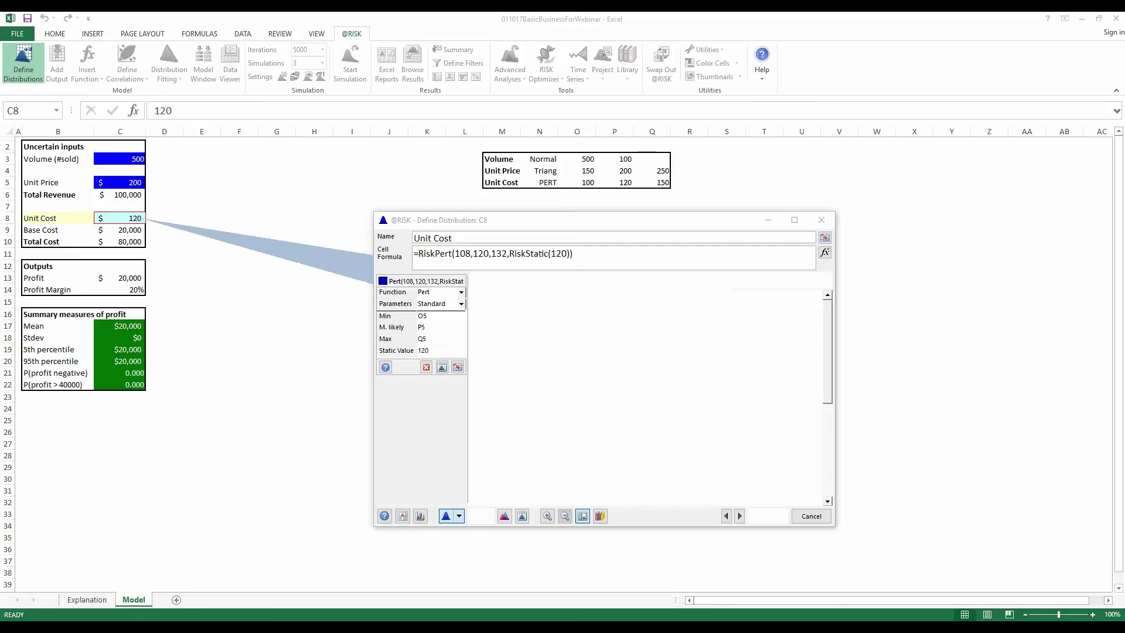
left_click(774, 516)
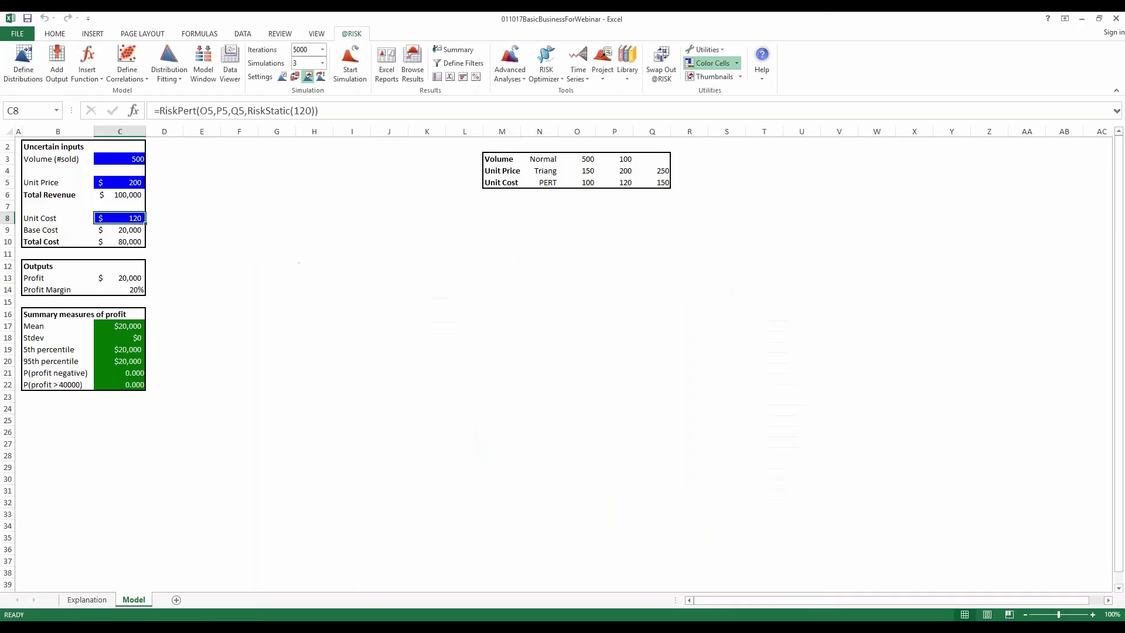
- Add the Profit value in cell C13 as a simulation output with the name Profit
left_click(174, 264)
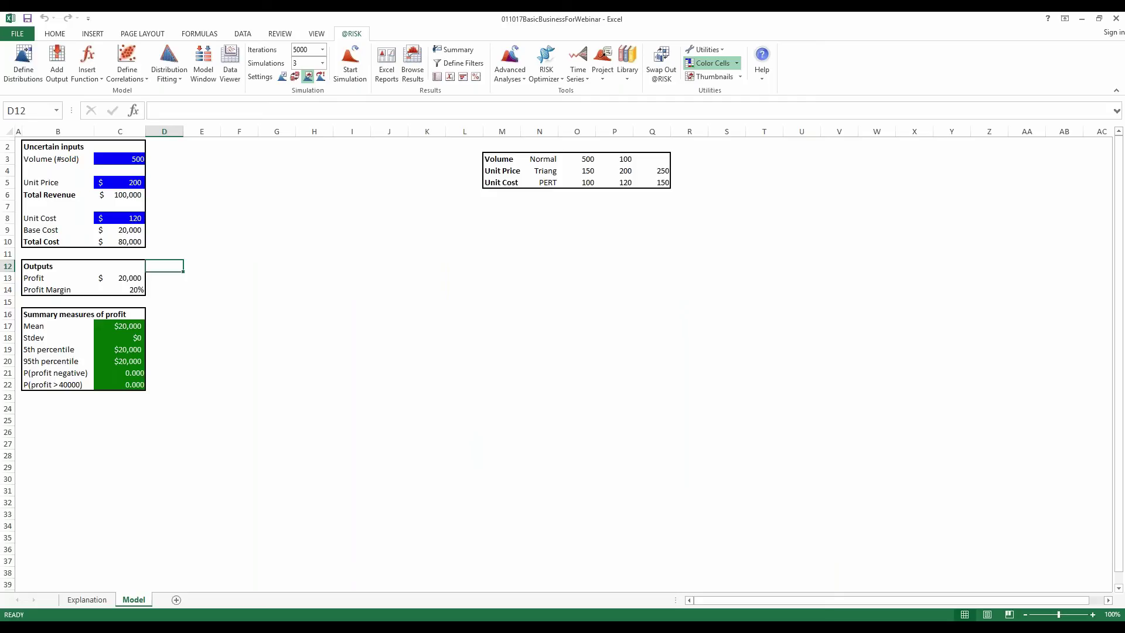
left_click(131, 280)
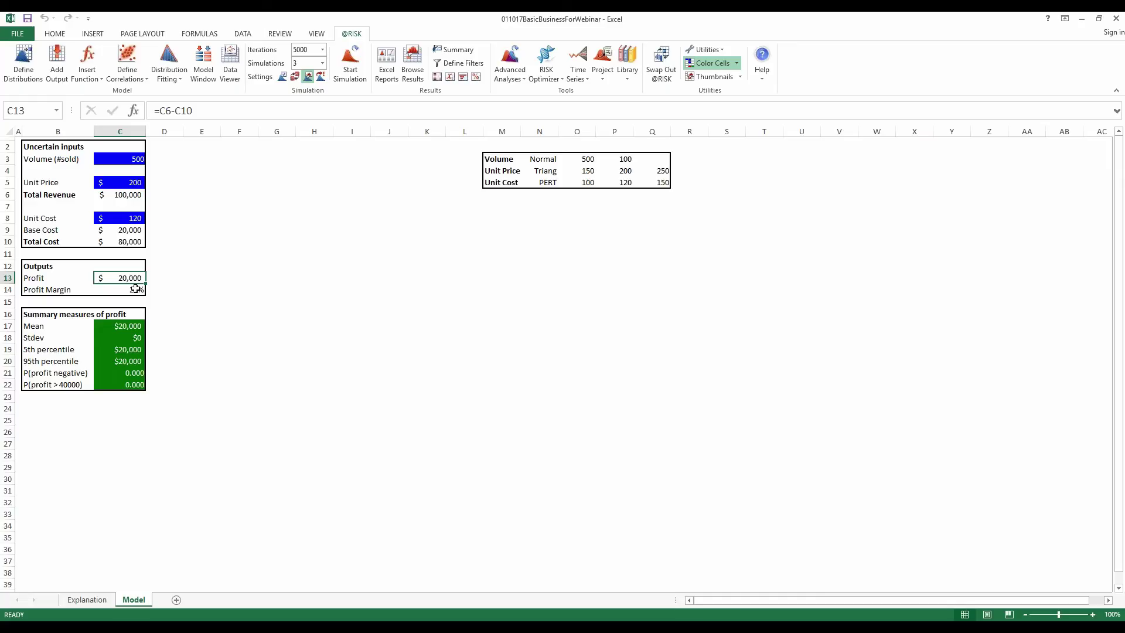
left_click(56, 64)
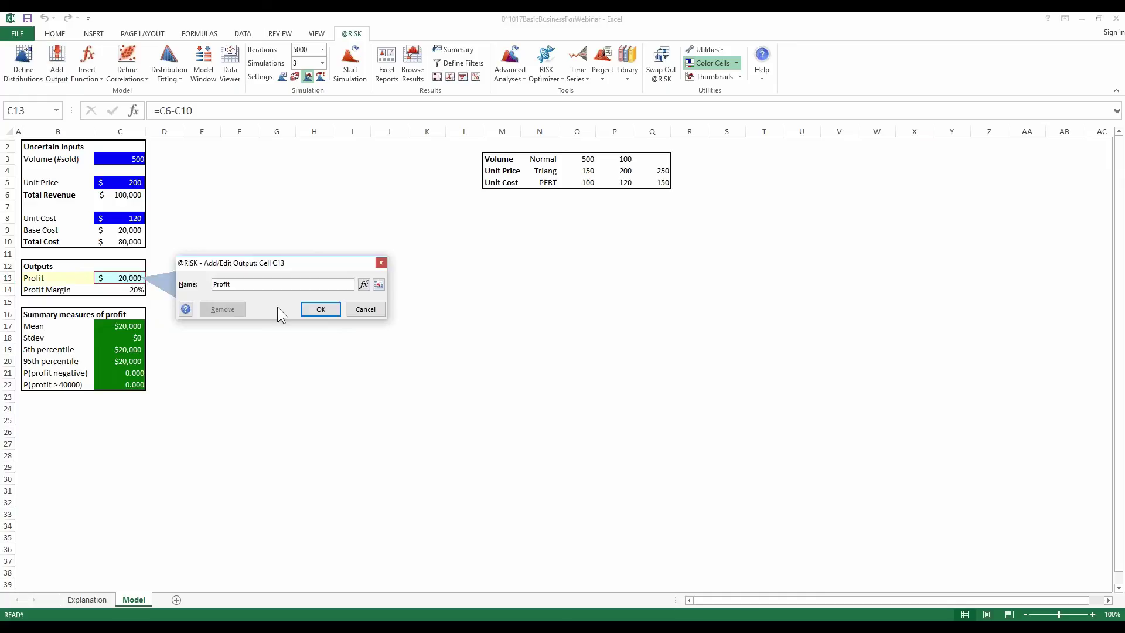
left_click(322, 310)
- Add the Profit Margin value in cell C14 as a simulation output with the name Profit Margin
left_click(130, 291)
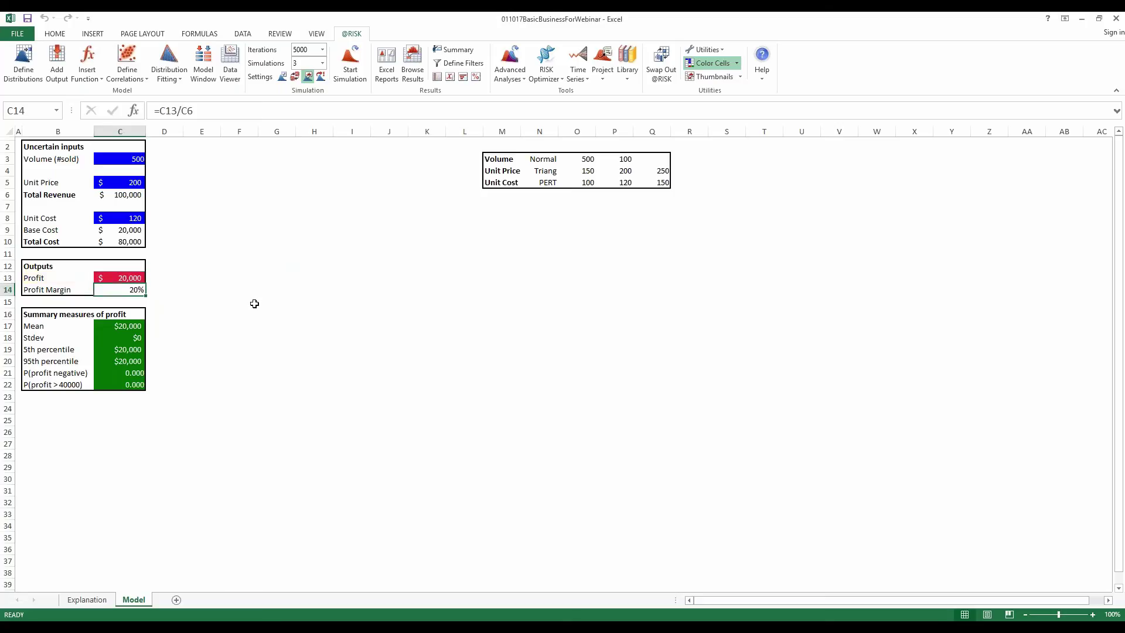
left_click(56, 64)
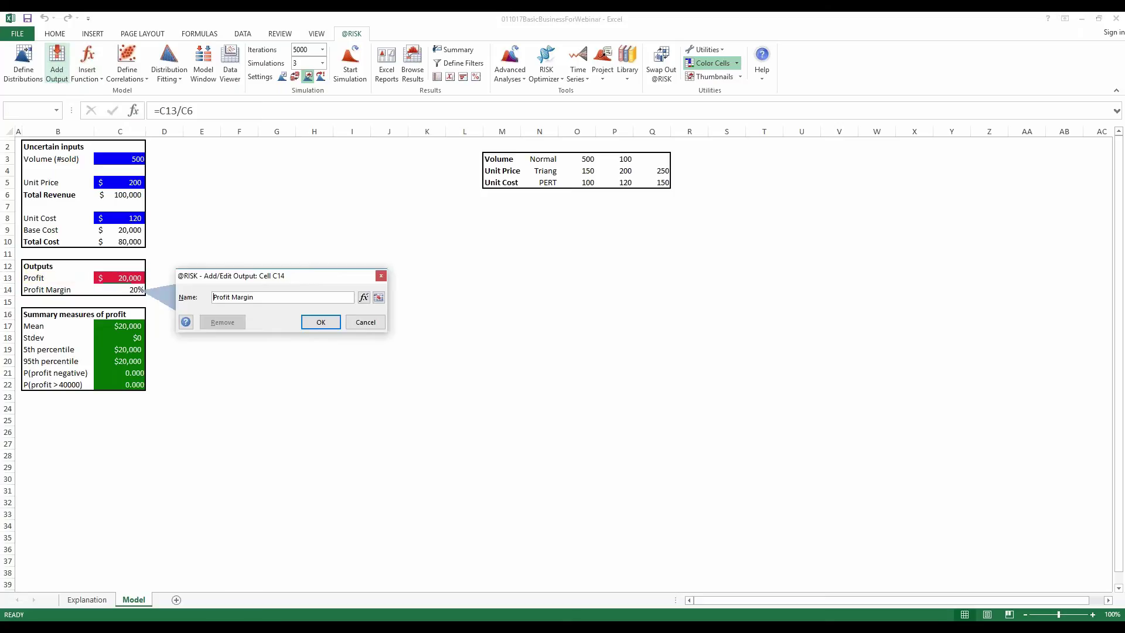
left_click(313, 322)
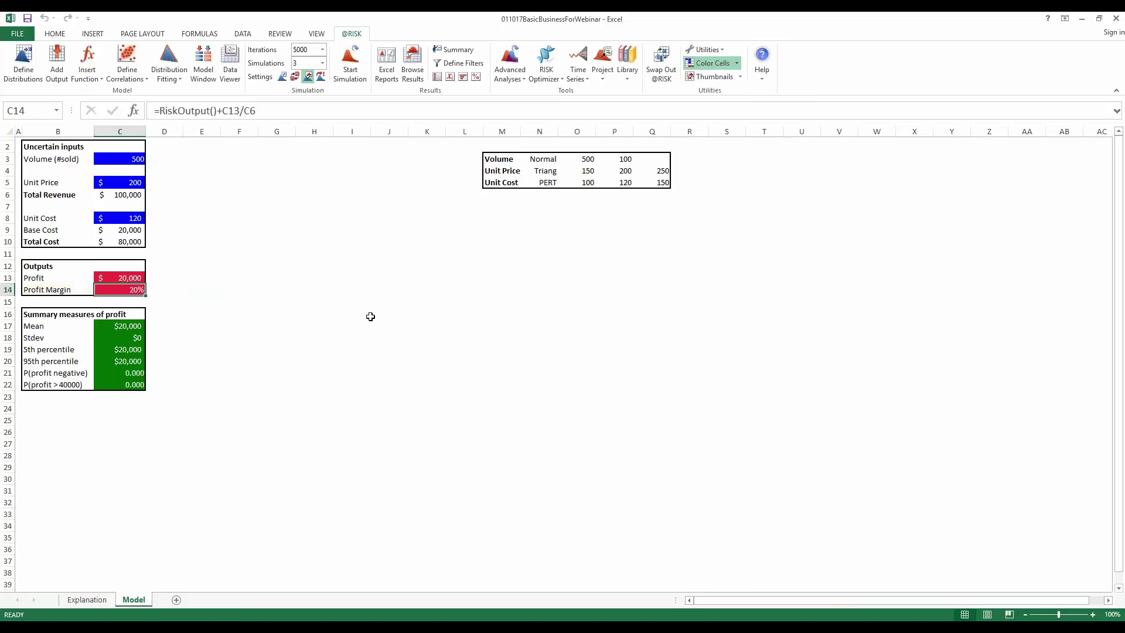
- Set the number of simulations to 1, run the simulation with Profit selected, and enlarge its results graph
left_click_drag(251, 288, 247, 278)
left_click(142, 277)
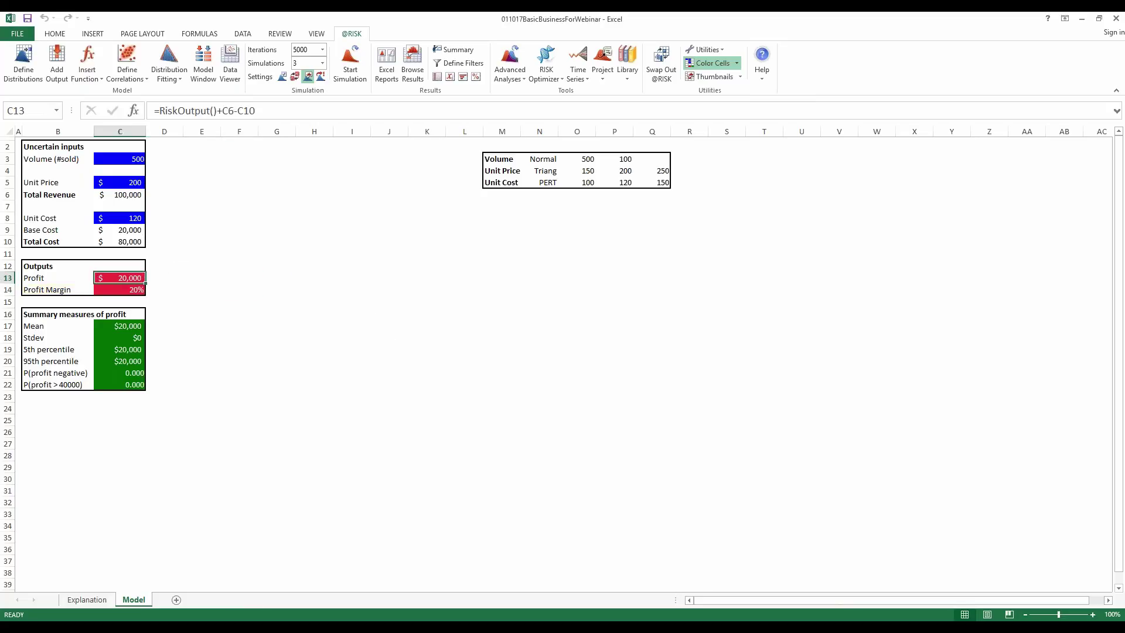
left_click(300, 61)
type("1")
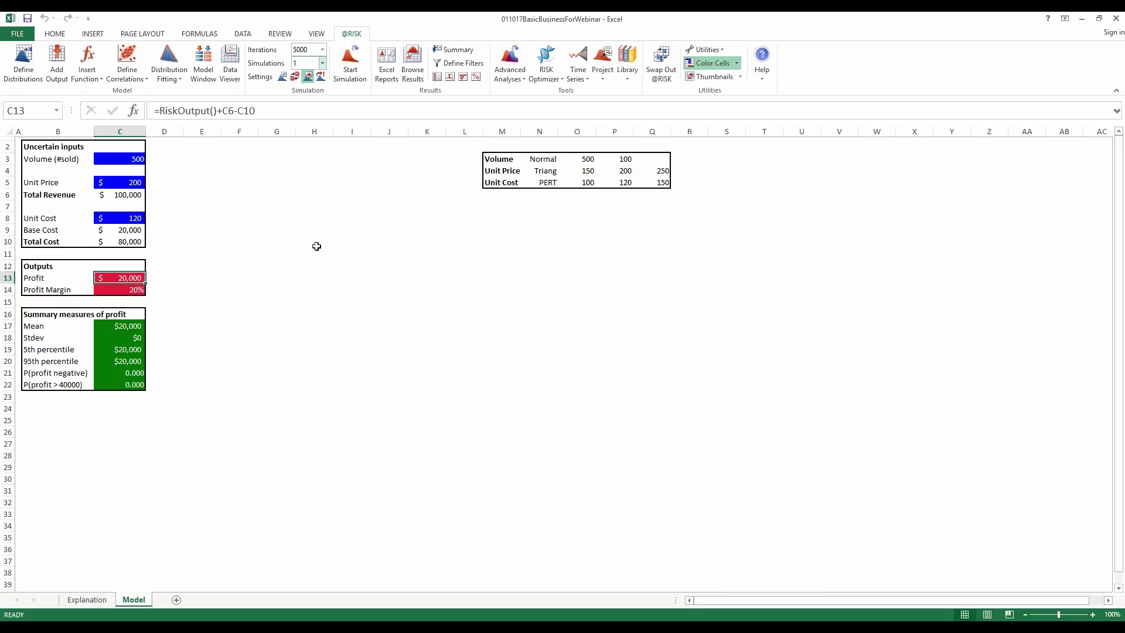
left_click(350, 65)
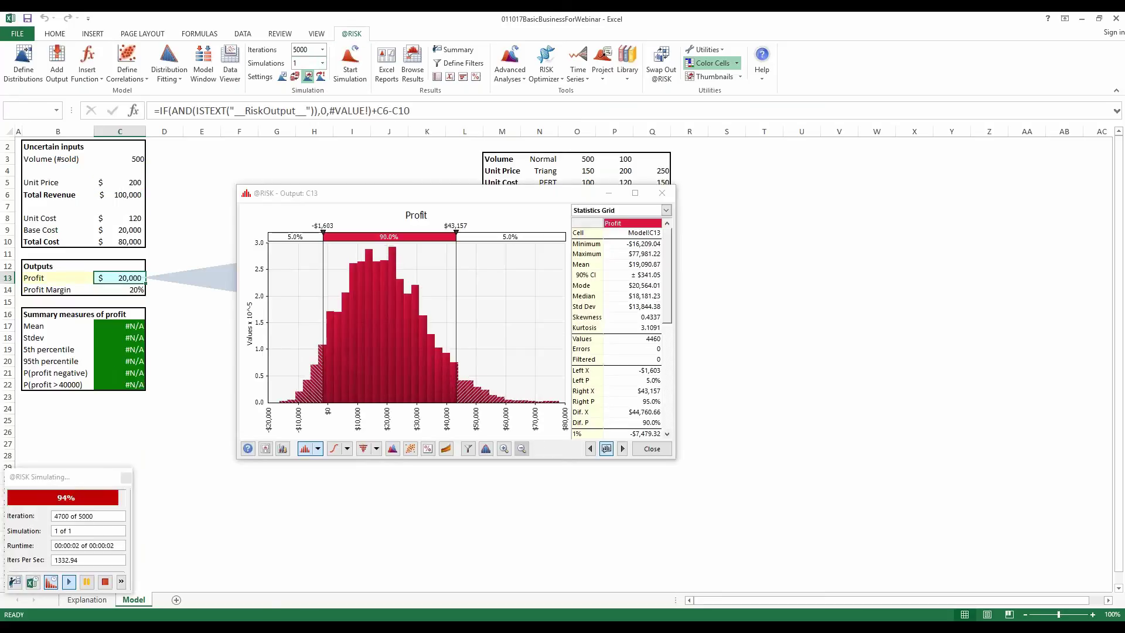
left_click_drag(655, 413, 831, 575)
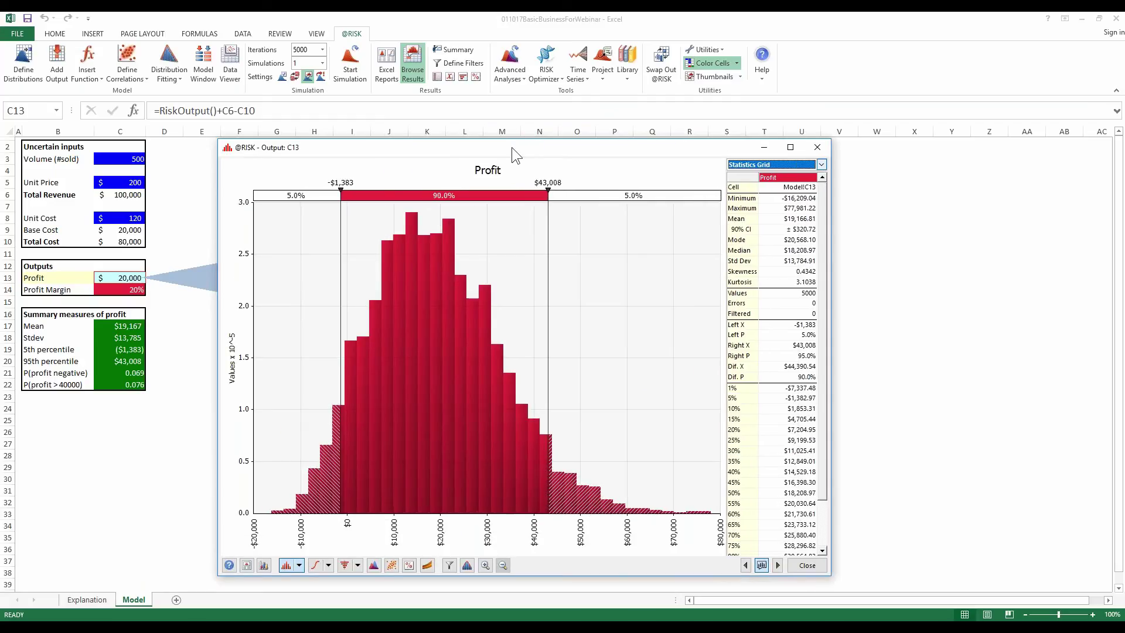
left_click_drag(512, 146, 535, 96)
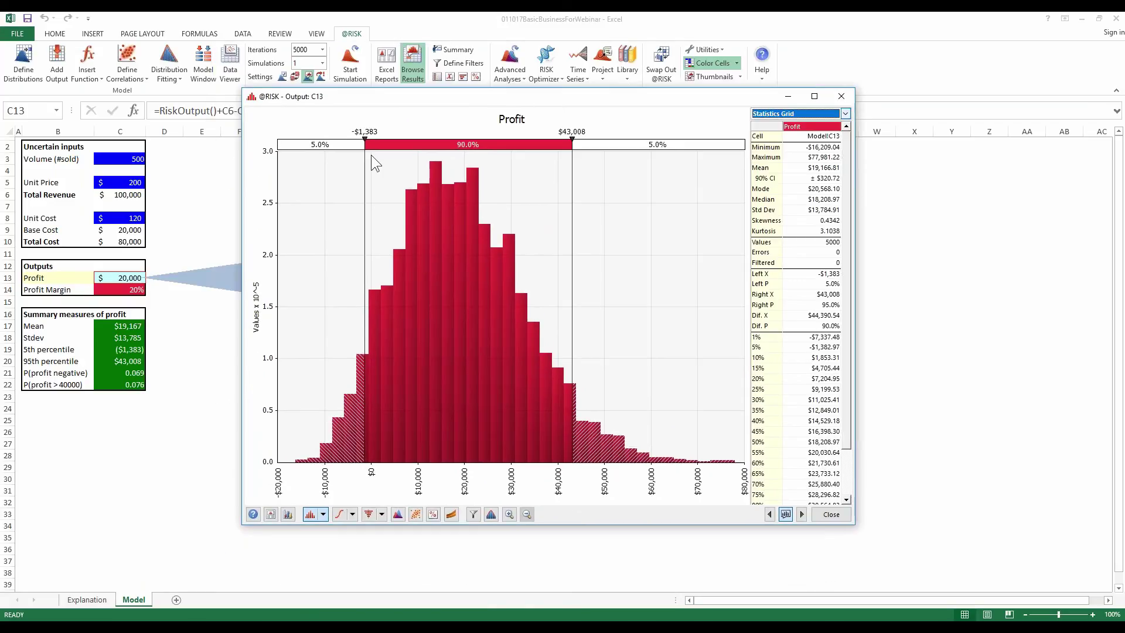
- Move the Profit graph's lower delimiter to $0 and its upper delimiter to $40,000
left_click_drag(364, 144, 372, 146)
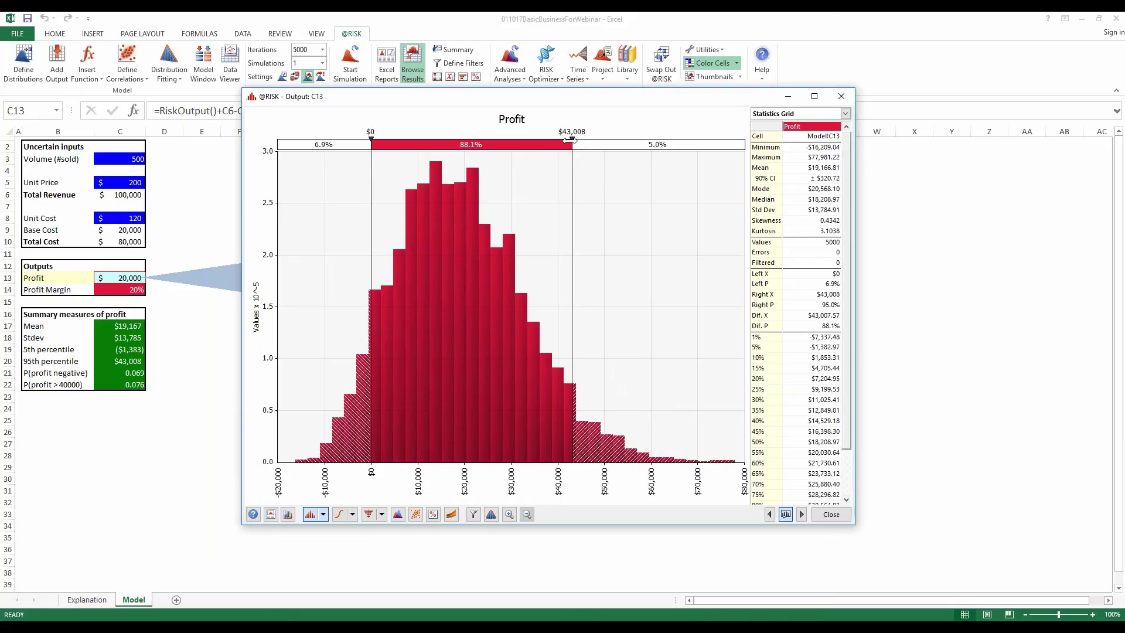
left_click_drag(573, 144, 555, 148)
left_click_drag(557, 145, 558, 144)
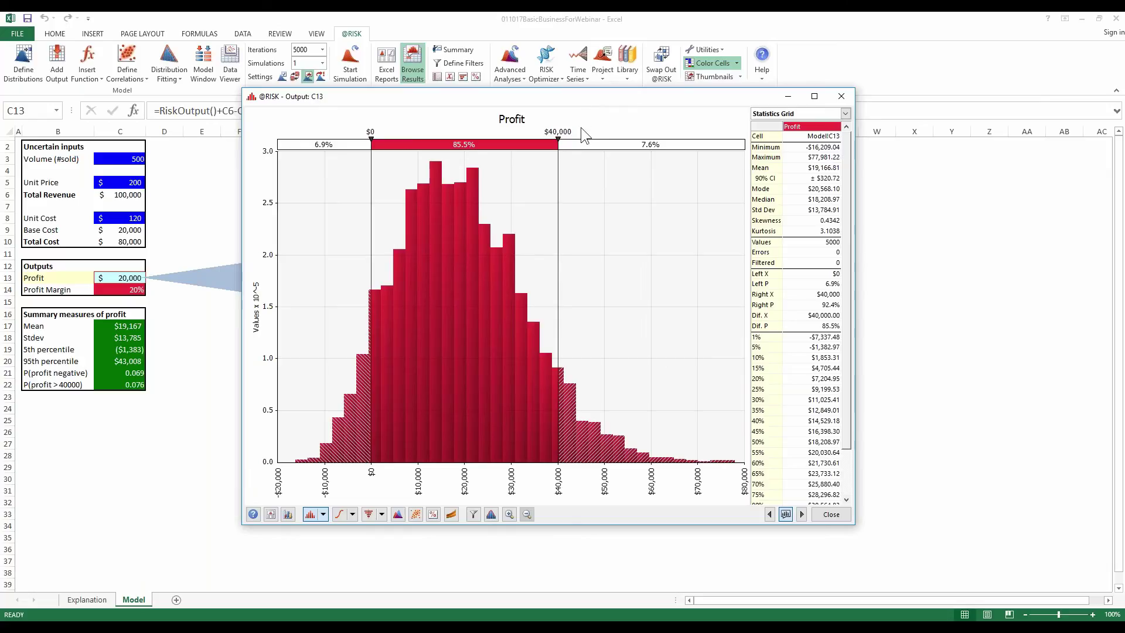
- Set the upper delimiter of the Profit graph to exactly 30000
left_click(554, 132)
type("30000")
key("Return")
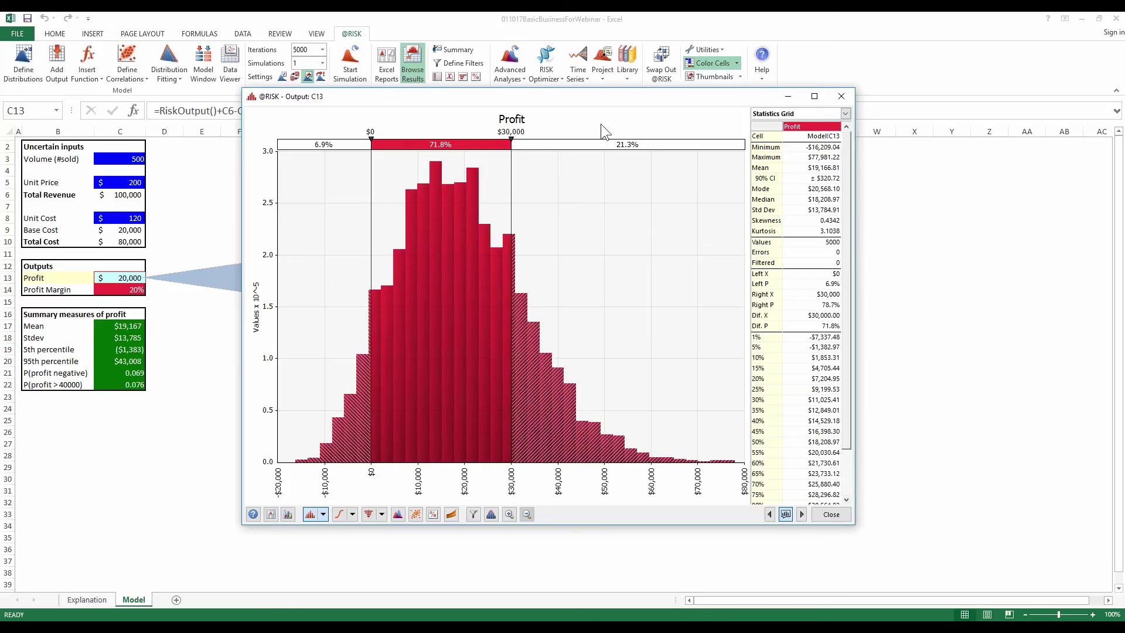
- Export the Profit graph as an Excel chart with its actual graph colors, placed at cell M8 below the parameter table
left_click_drag(505, 94, 511, 117)
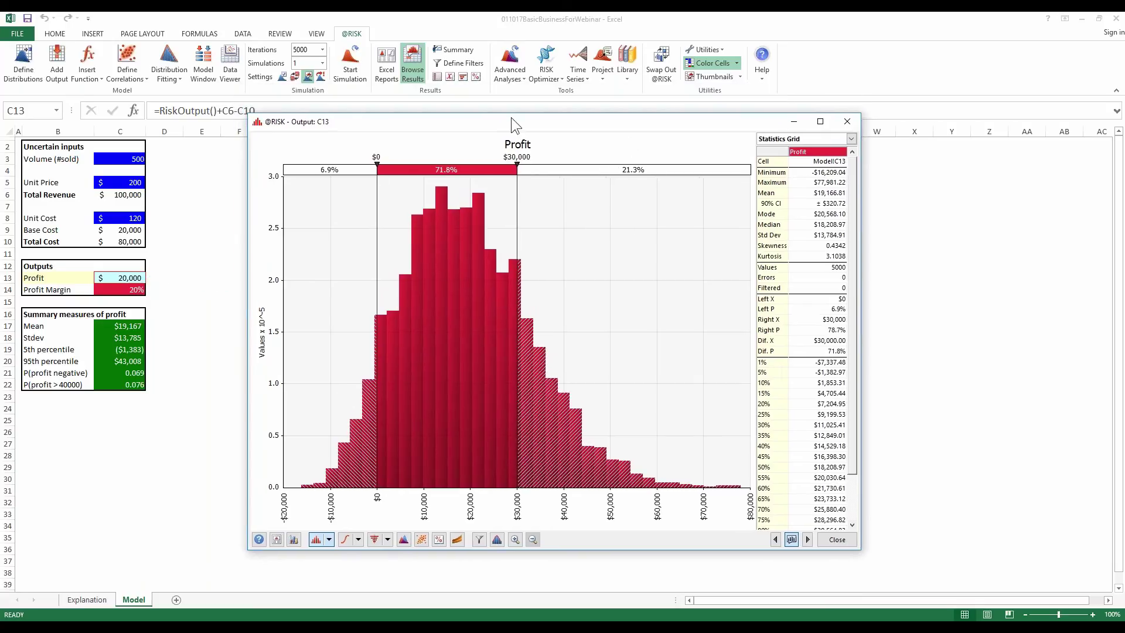
left_click_drag(742, 547, 742, 460)
right_click(638, 230)
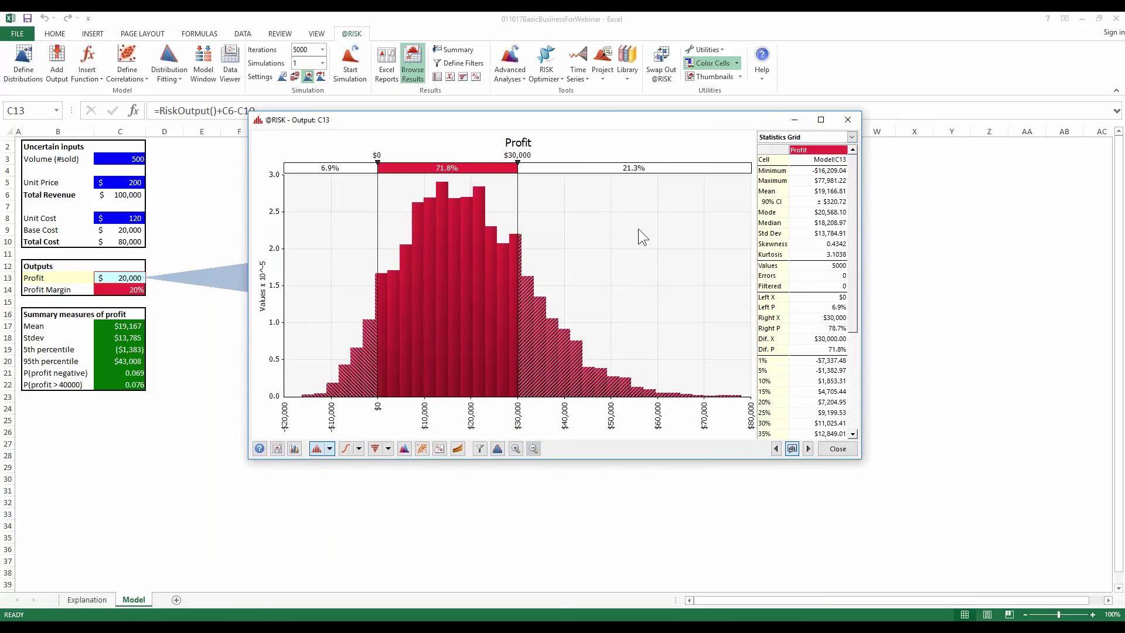
left_click(668, 391)
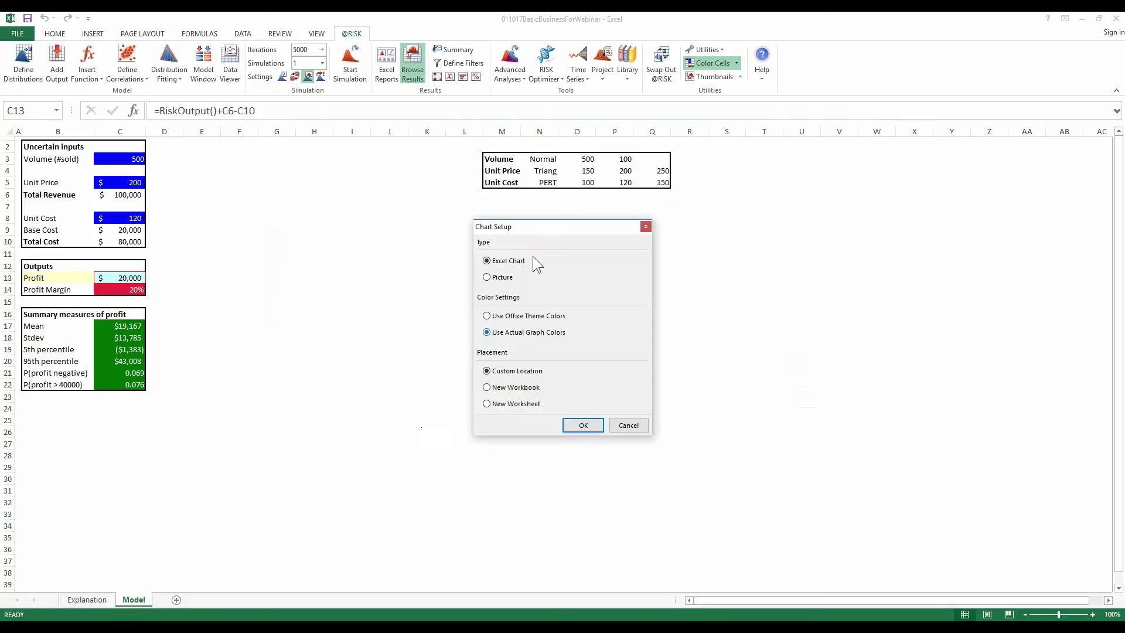
key("Return")
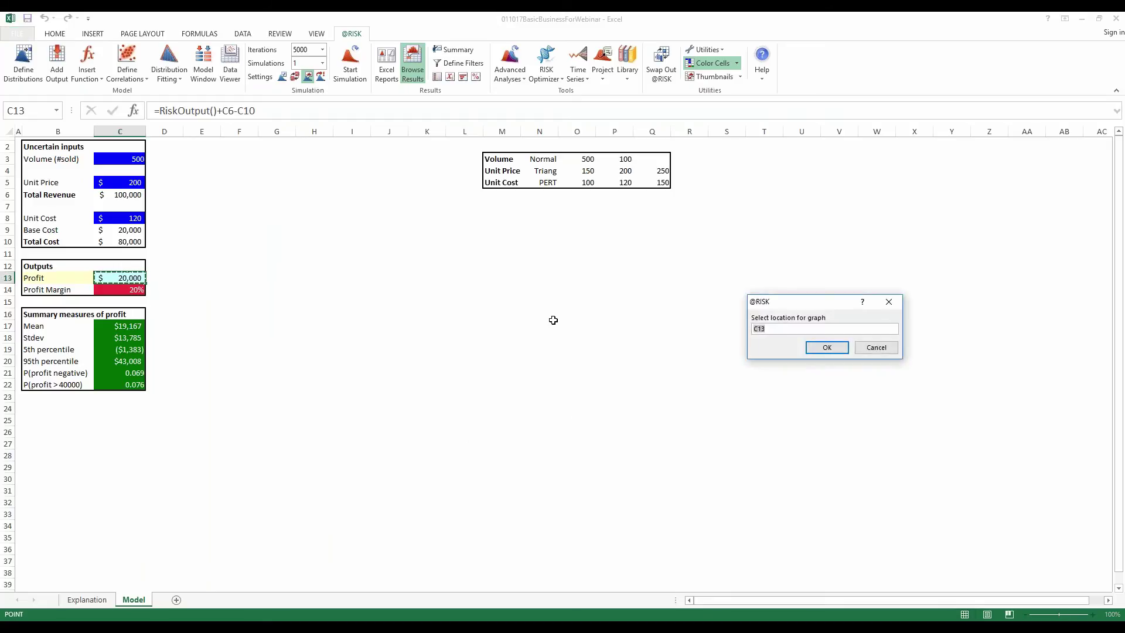
left_click(508, 219)
left_click(828, 349)
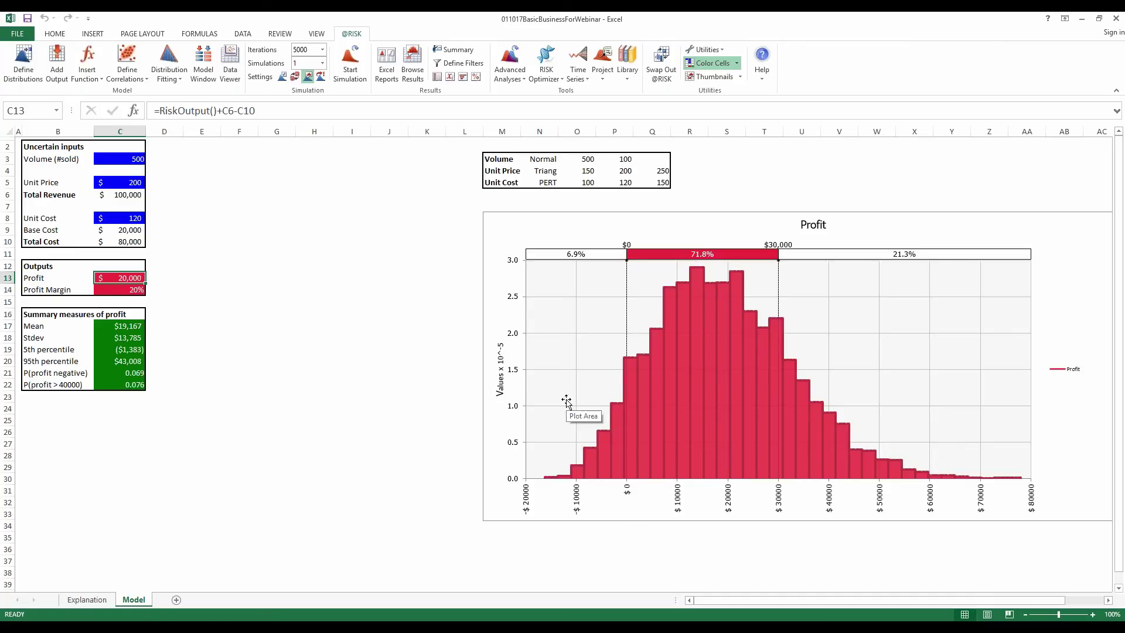
- Switch the model to show random sampled values instead of static values
left_click(252, 301)
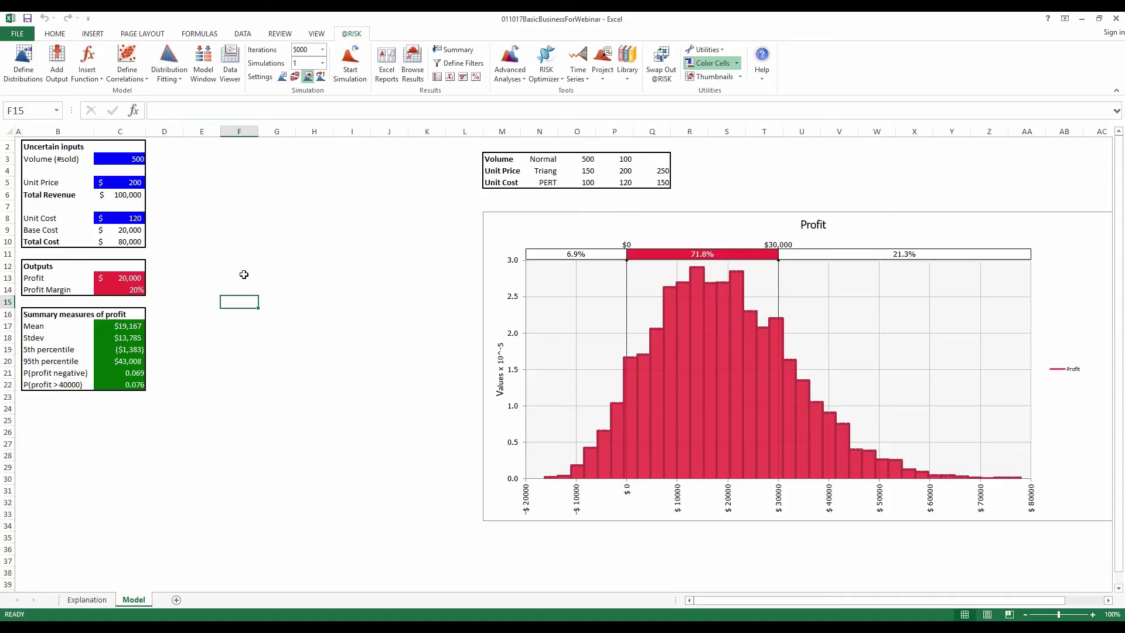
left_click(295, 77)
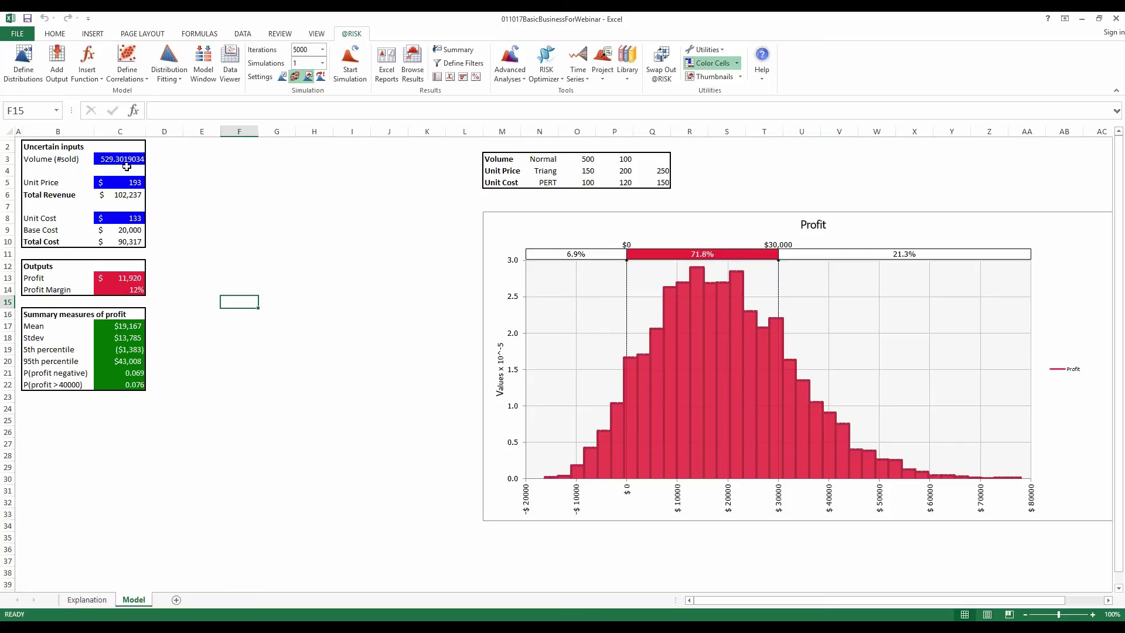
- Review the distribution definitions of Unit Price in cell C5 and Unit Cost in cell C8
left_click(119, 184)
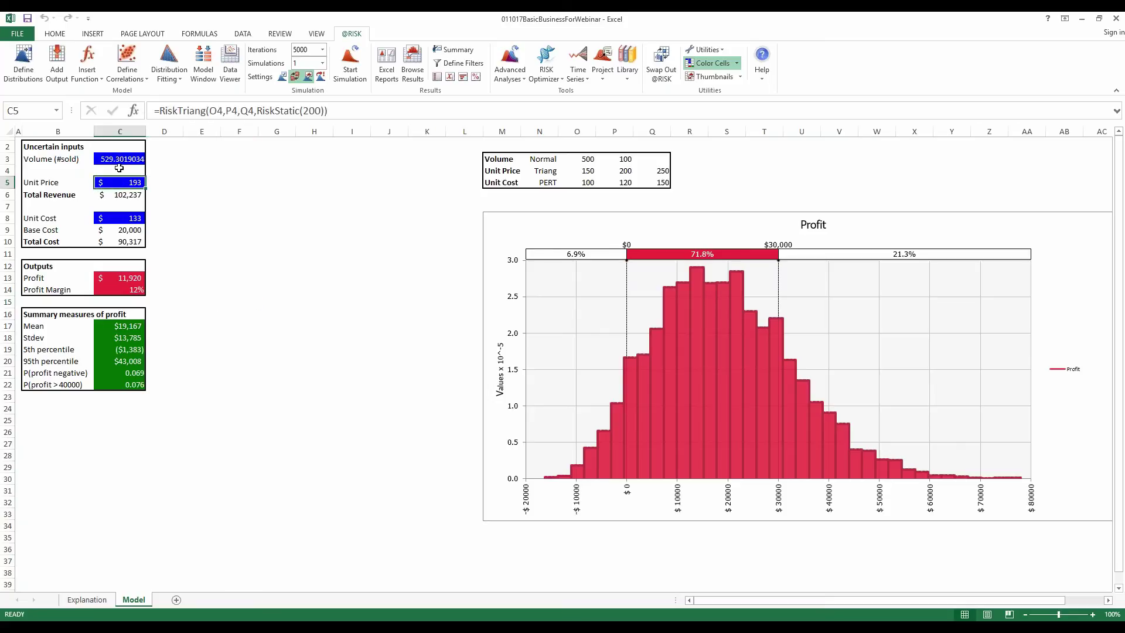
left_click(15, 73)
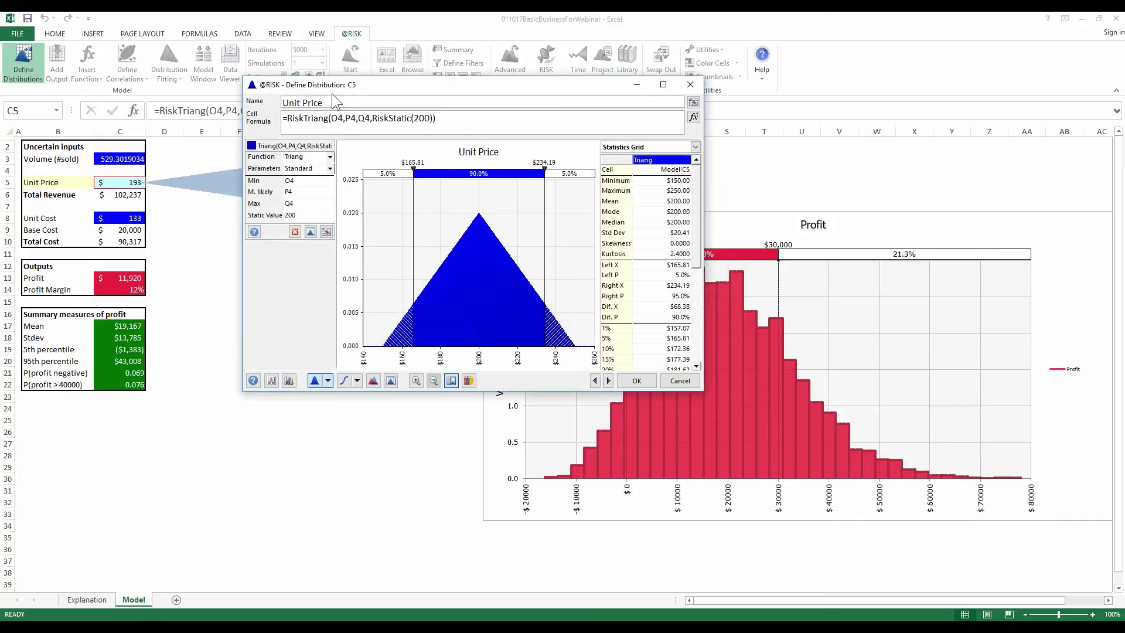
left_click_drag(347, 88, 282, 134)
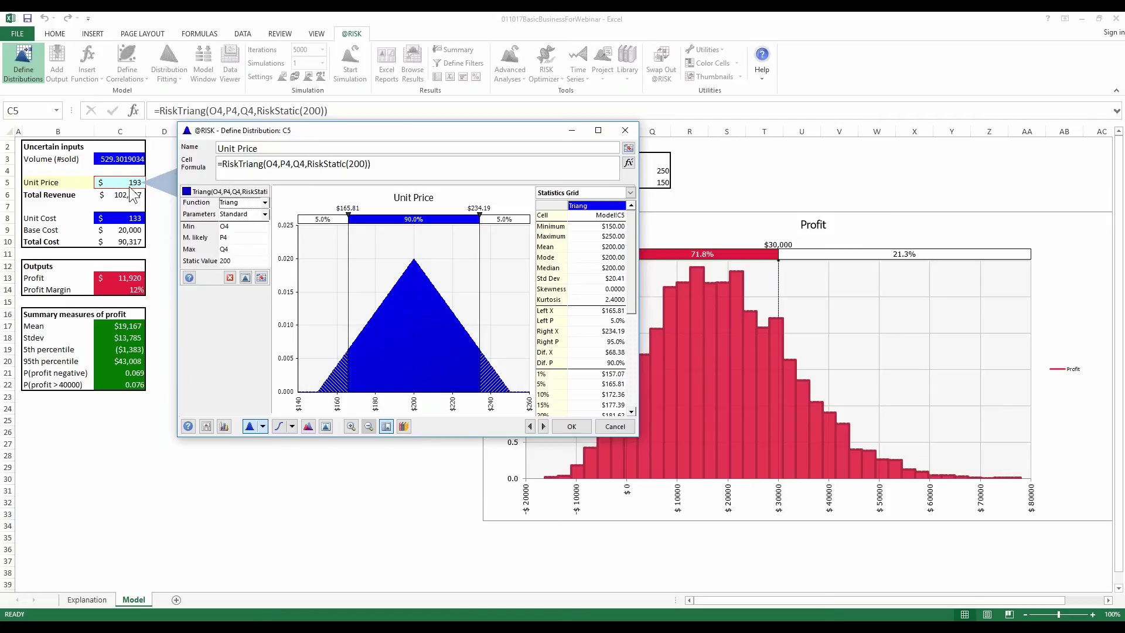
left_click(124, 219)
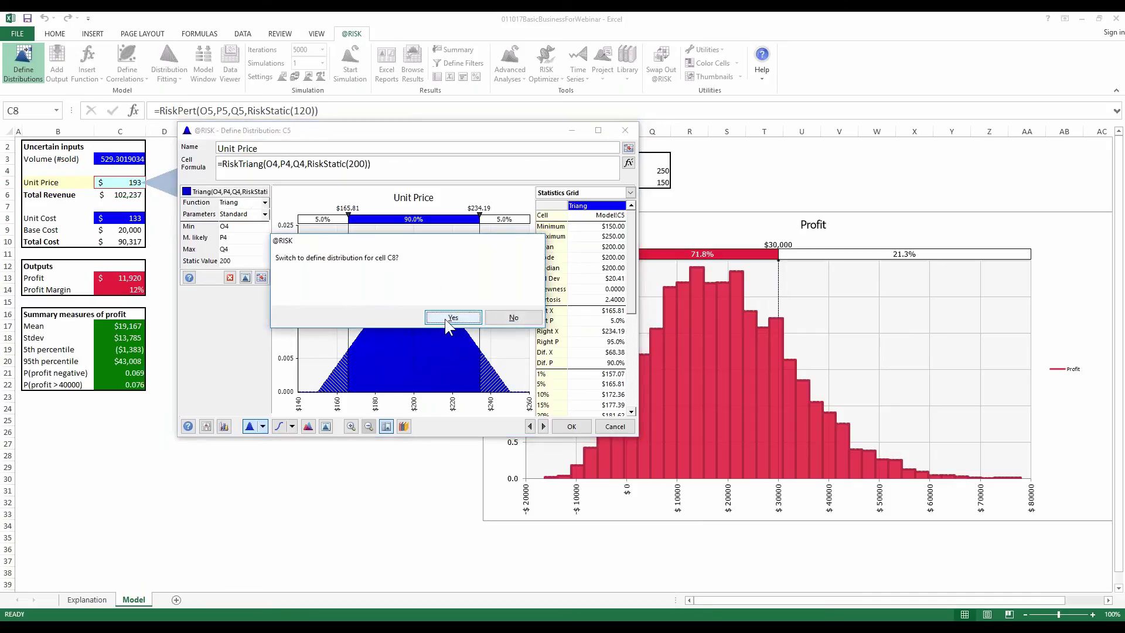
left_click(444, 318)
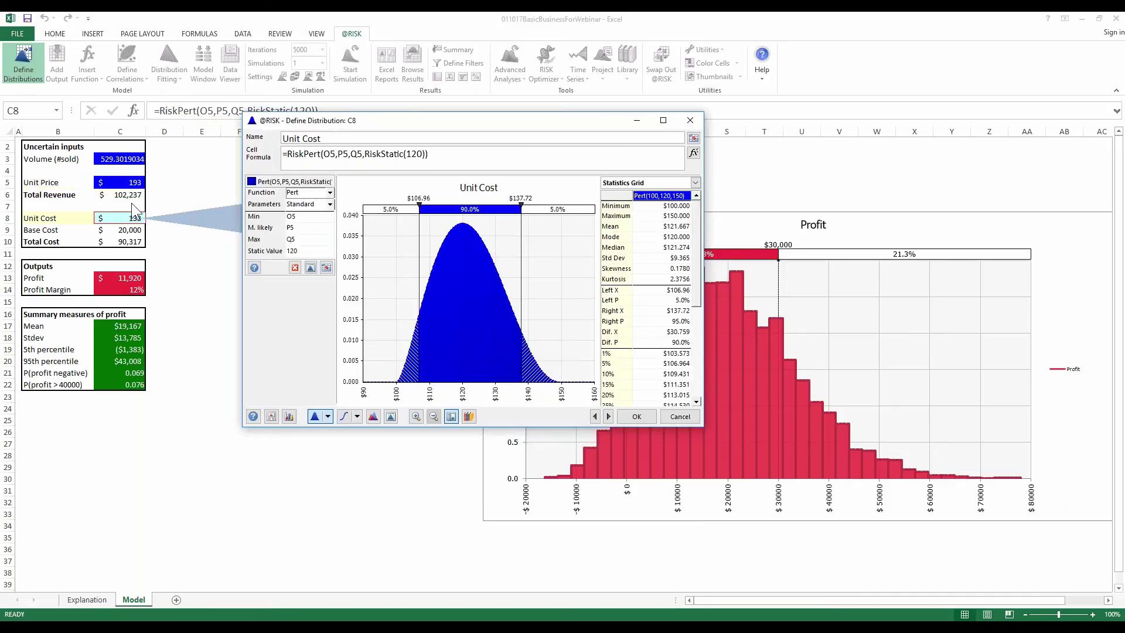
- Wrap the Volume distribution formula in cell C3 in a ROUND function with 0 decimals and apply it
left_click(135, 164)
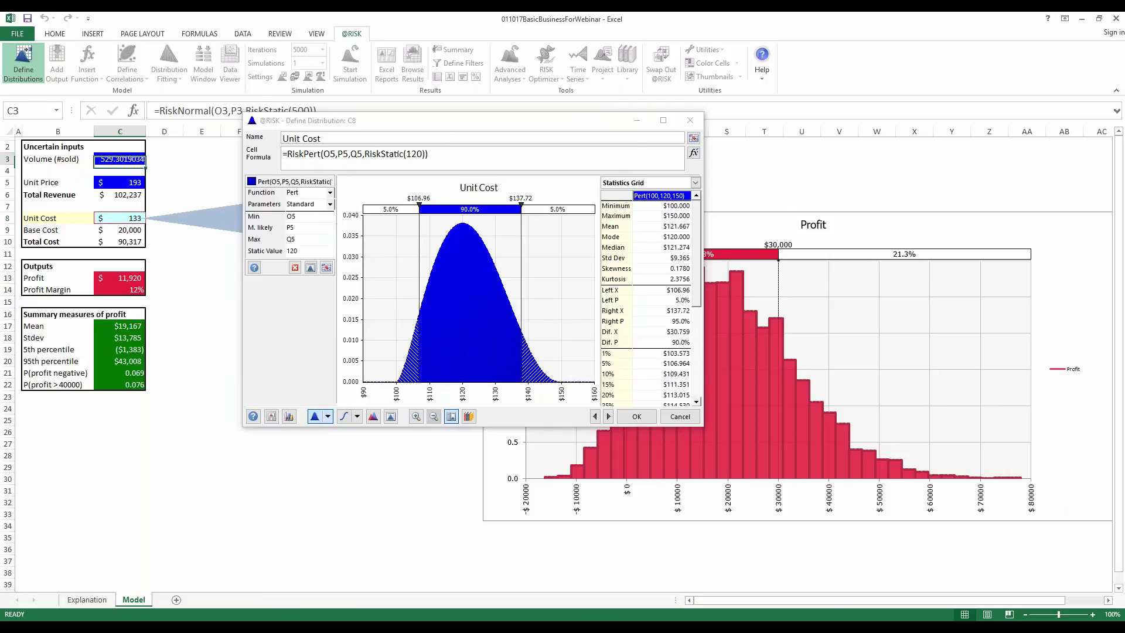
left_click(510, 310)
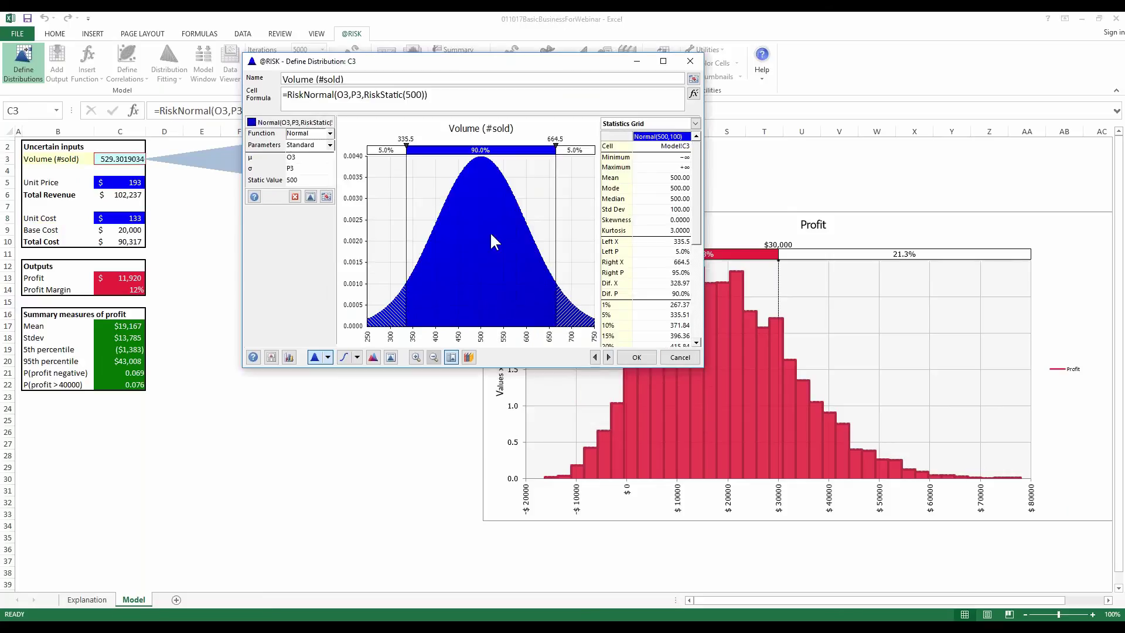
left_click(285, 95)
type("round(")
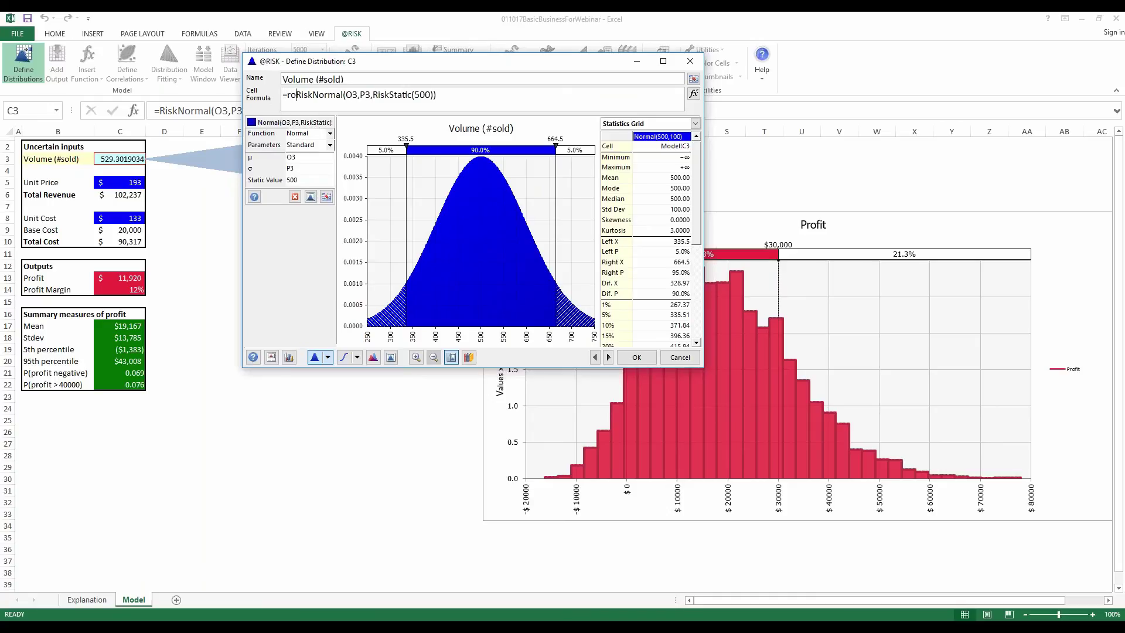
type(",0)")
left_click(636, 357)
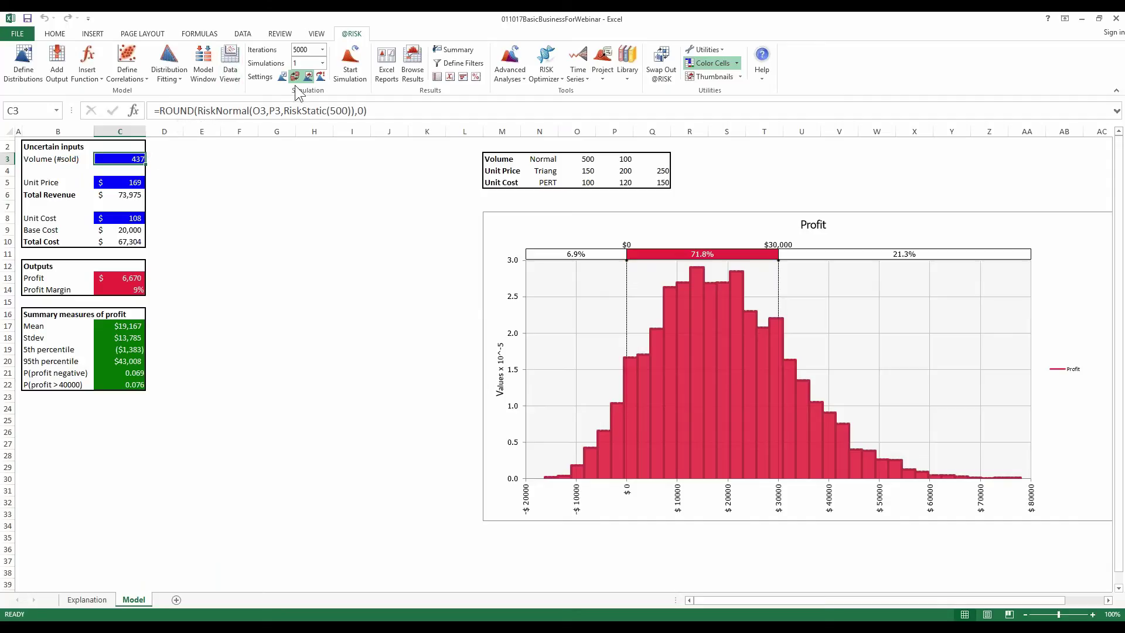
- Recalculate the model repeatedly to examine how random samples change the inputs, Profit and Profit Margin
key("F9")
key("F9")
key("F9")
key("F9")
key("F9")
key("F9")
key("F9")
key("F9")
key("F9")
key("F9")
key("F9")
key("F9")
key("F9")
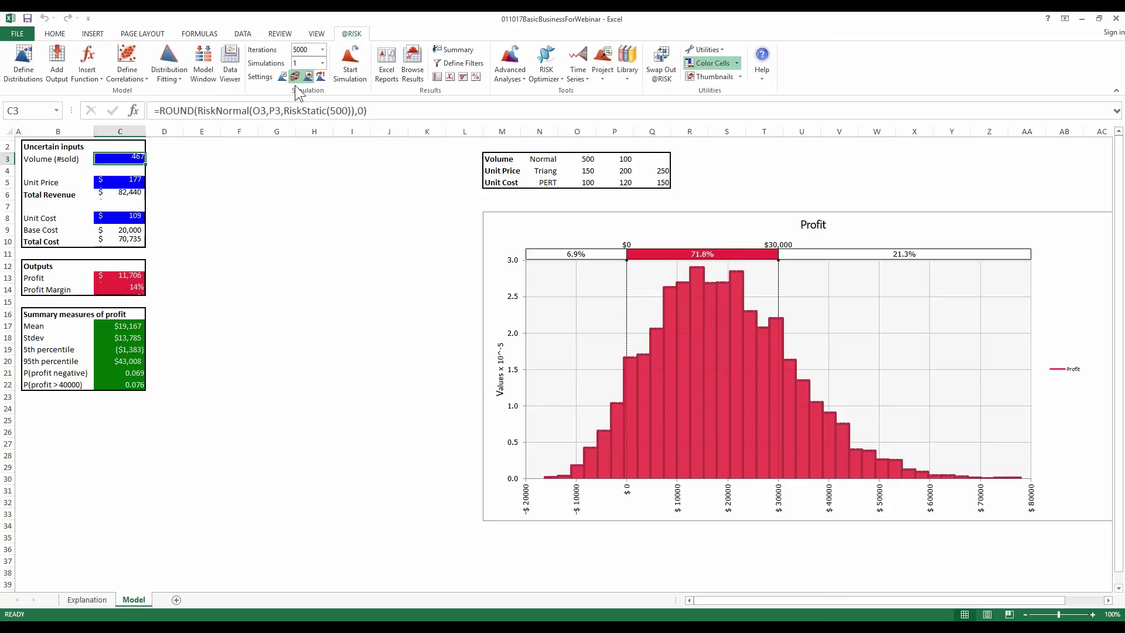
key("F9")
key("F9")
key("F9")
key("F9")
key("F9")
key("F9")
key("F9")
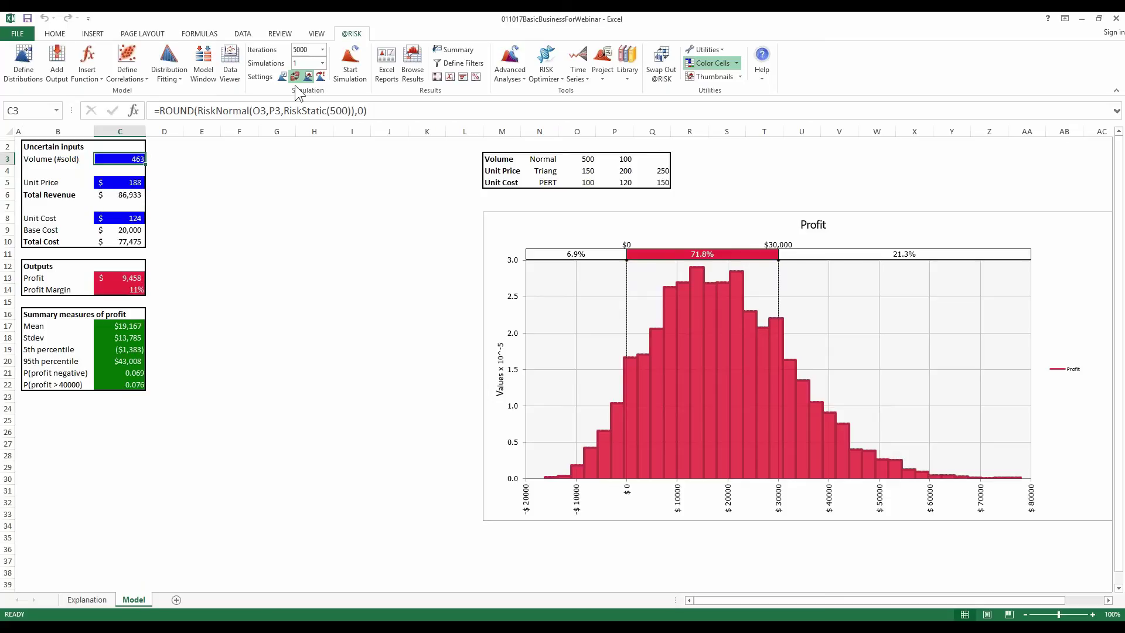
key("F9")
key("F9")
key("F9")
key("F9")
key("F9")
key("F9")
key("F9")
key("F9")
key("F9")
key("F9")
key("F9")
key("F9")
key("F9")
key("F9")
key("F9")
key("F9")
key("F9")
key("F9")
key("F9")
key("F9")
key("F9")
key("F9")
key("F9")
key("F9")
key("F9")
key("F9")
key("F9")
key("F9")
key("F9")
key("F9")
key("F9")
key("F9")
key("F9")
key("F9")
key("F9")
key("F9")
key("F9")
key("F9")
key("F9")
key("F9")
key("F9")
key("F9")
key("F9")
key("F9")
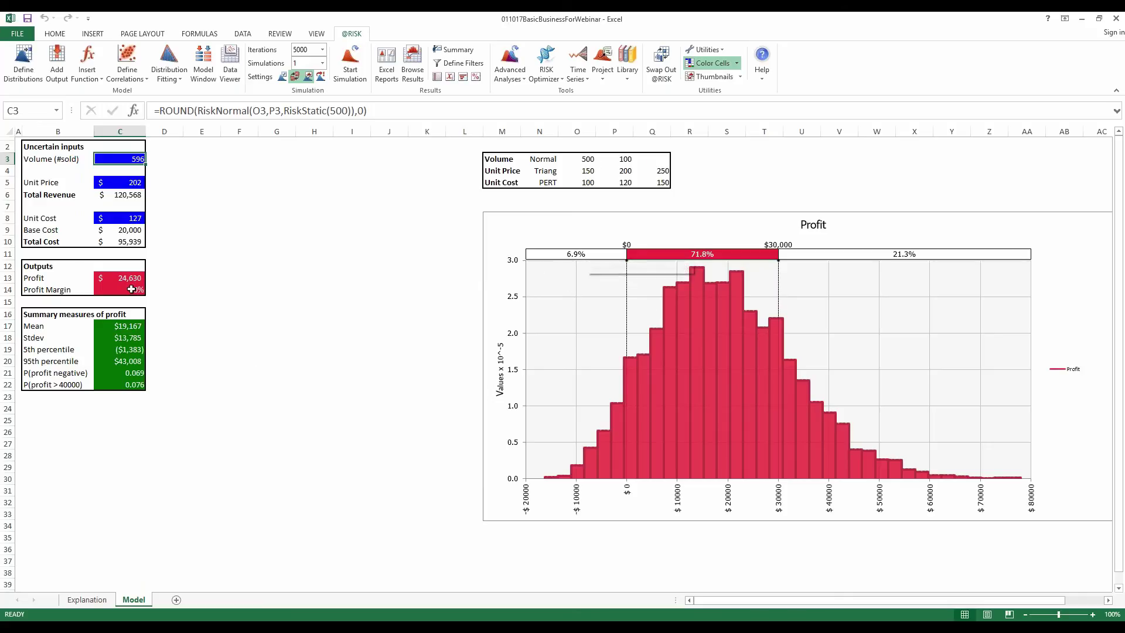
- Browse the simulation results for the Profit Margin output in cell C14
left_click(109, 290)
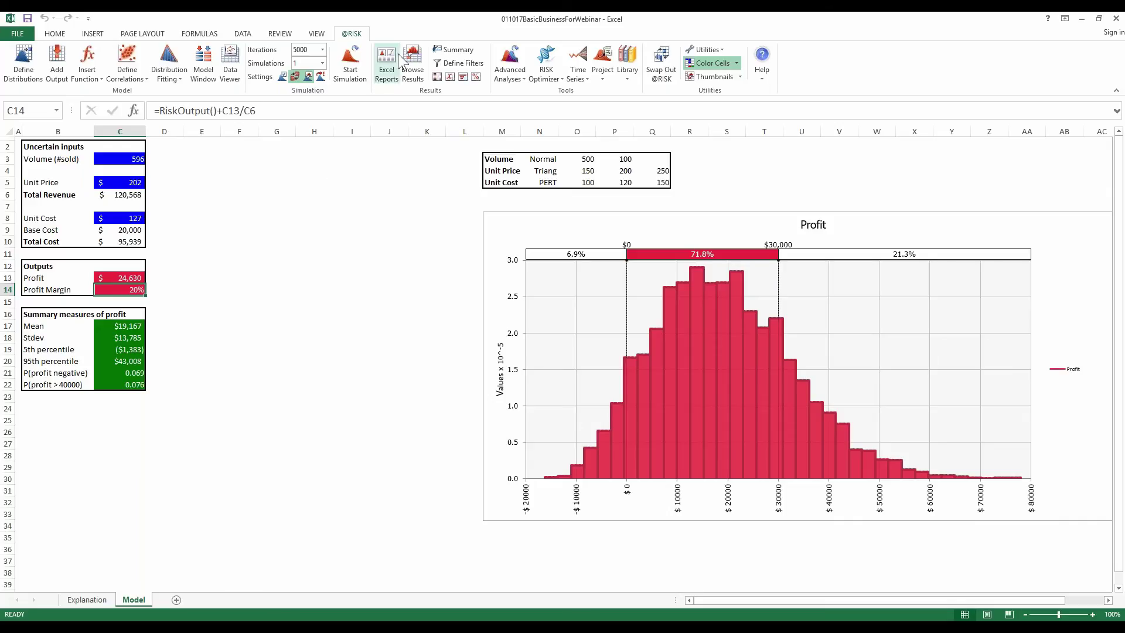
left_click(413, 65)
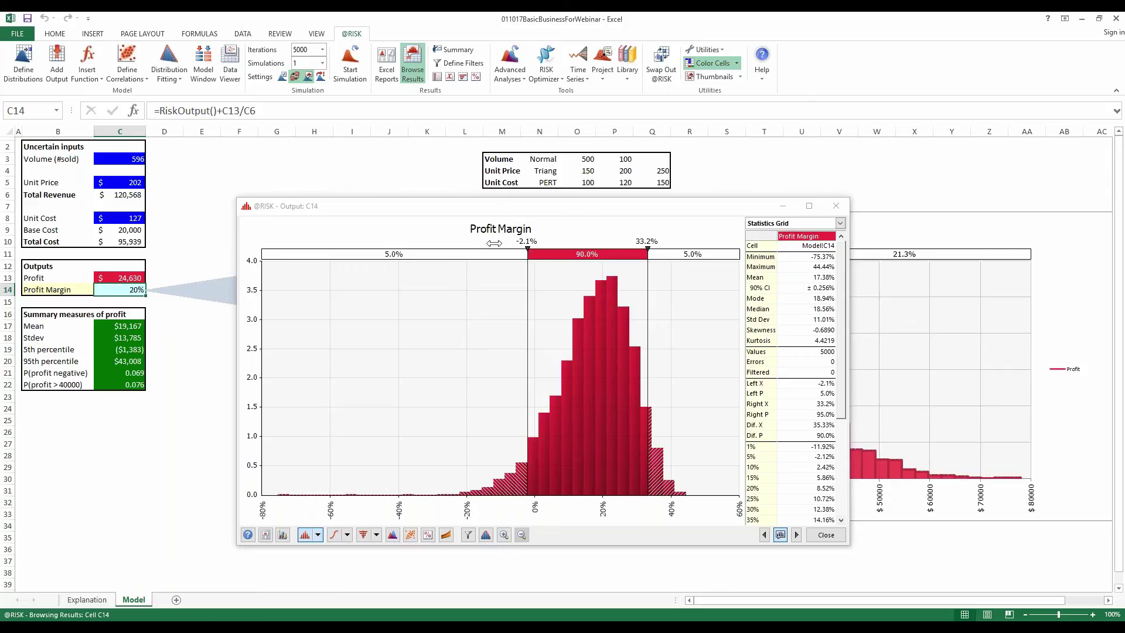
- Examine the chance of Profit Margin staying below 20.0% by moving the graph's delimiters to −∞ and 20.0%, and close the results
left_click_drag(494, 243, 262, 249)
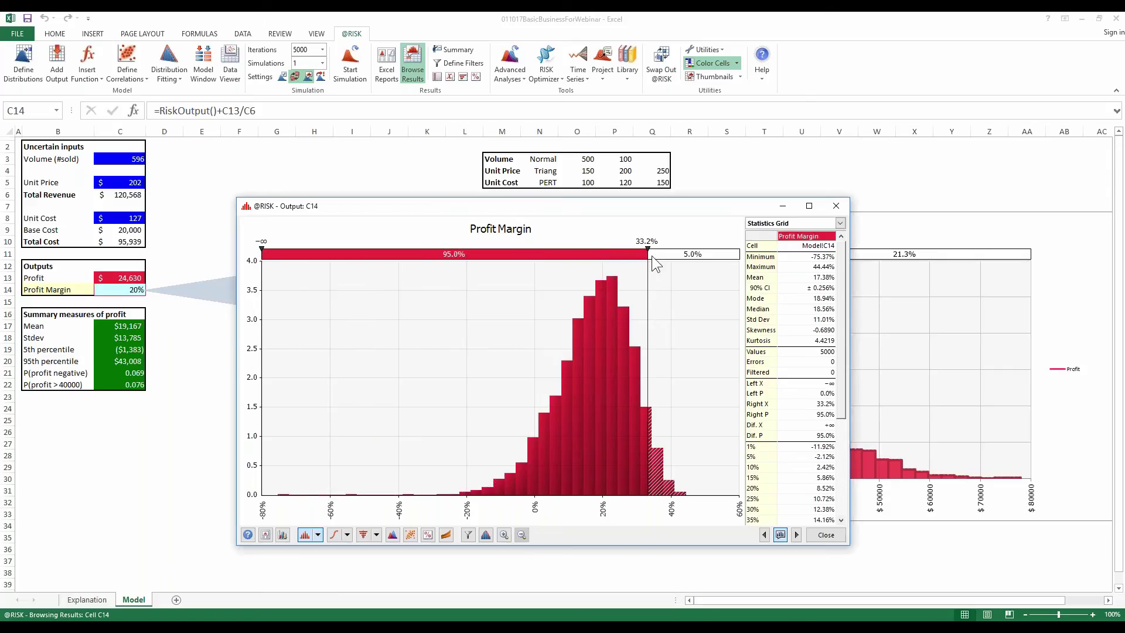
left_click_drag(652, 258, 603, 253)
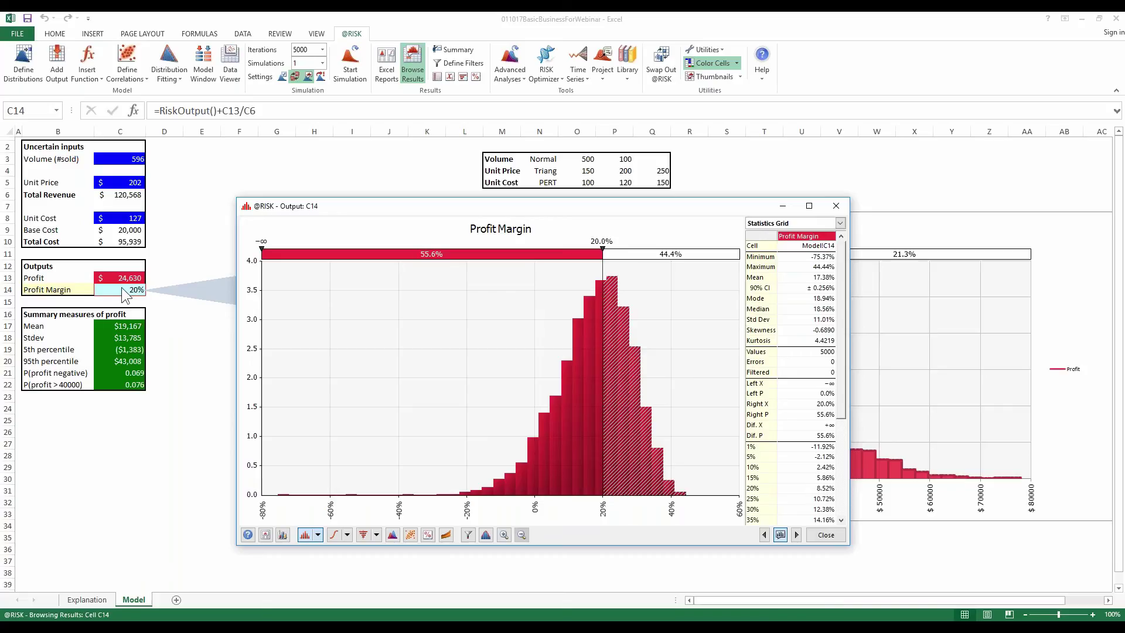
left_click(825, 536)
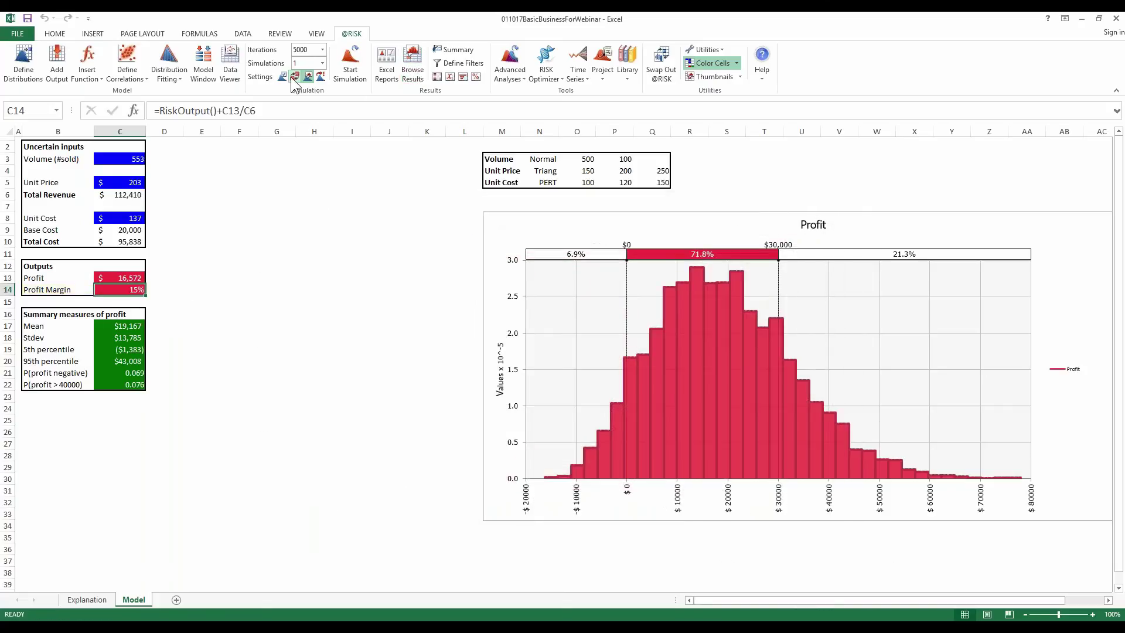
left_click(240, 346)
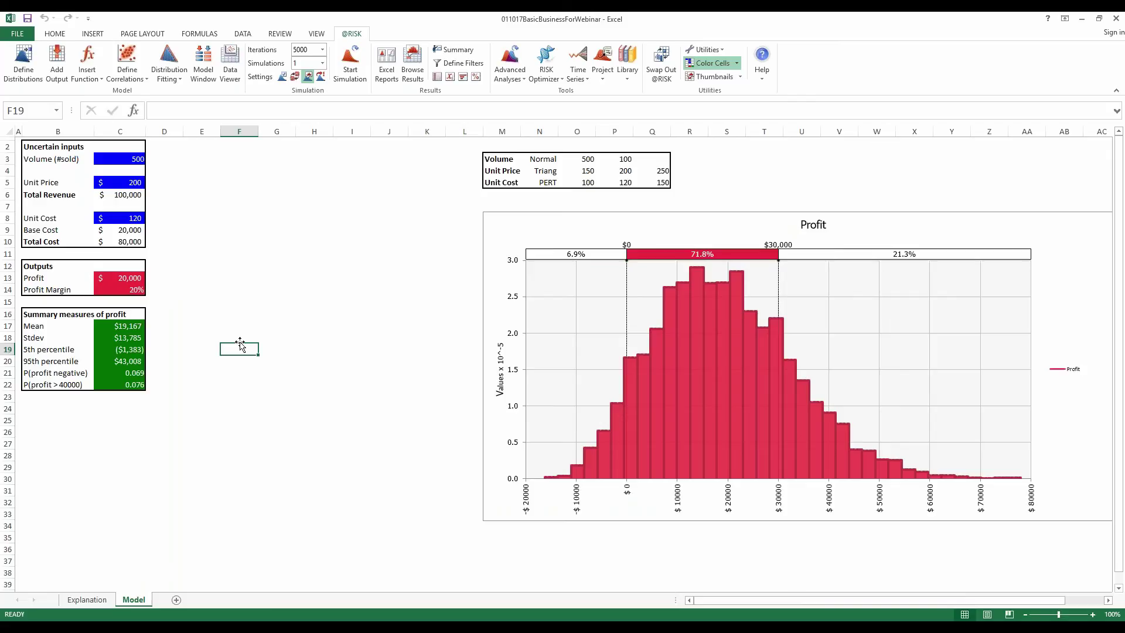
- Switch to the running PowerPoint slide show and advance to the Correlation slide
key("alt+Tab")
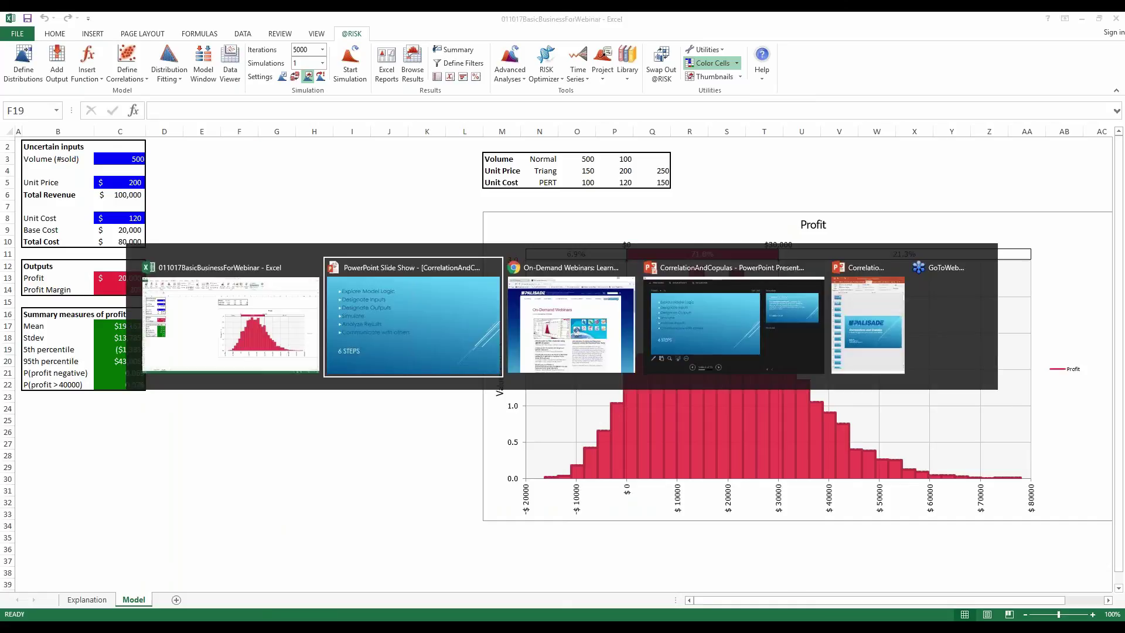
key("Tab")
key("Tab")
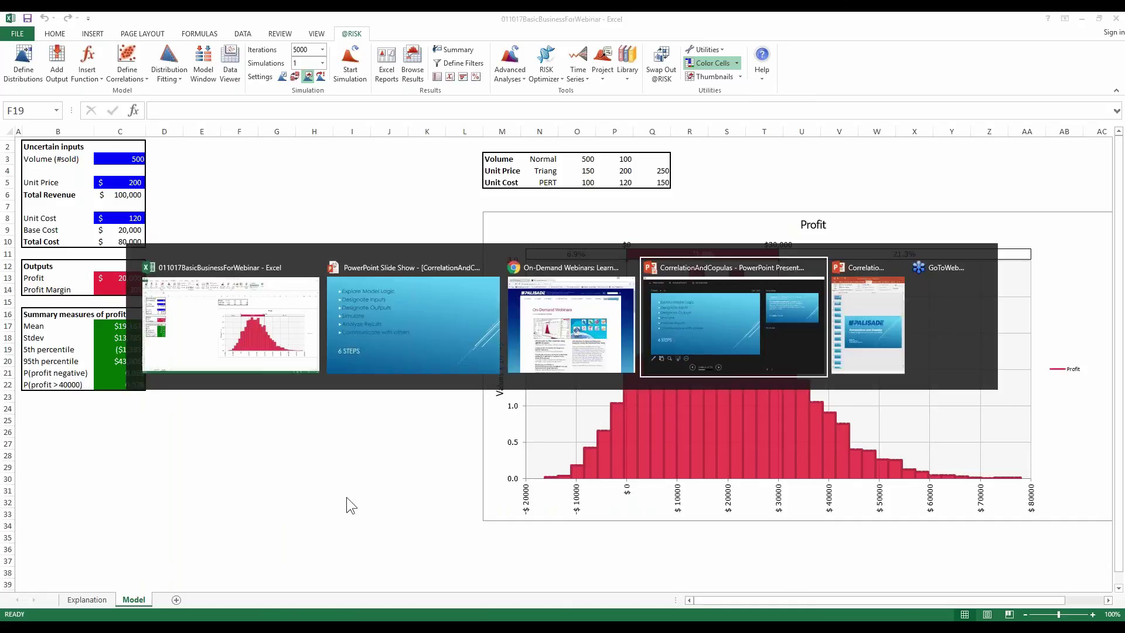
key("Tab")
key("Tab")
key("Tab")
key("Tab")
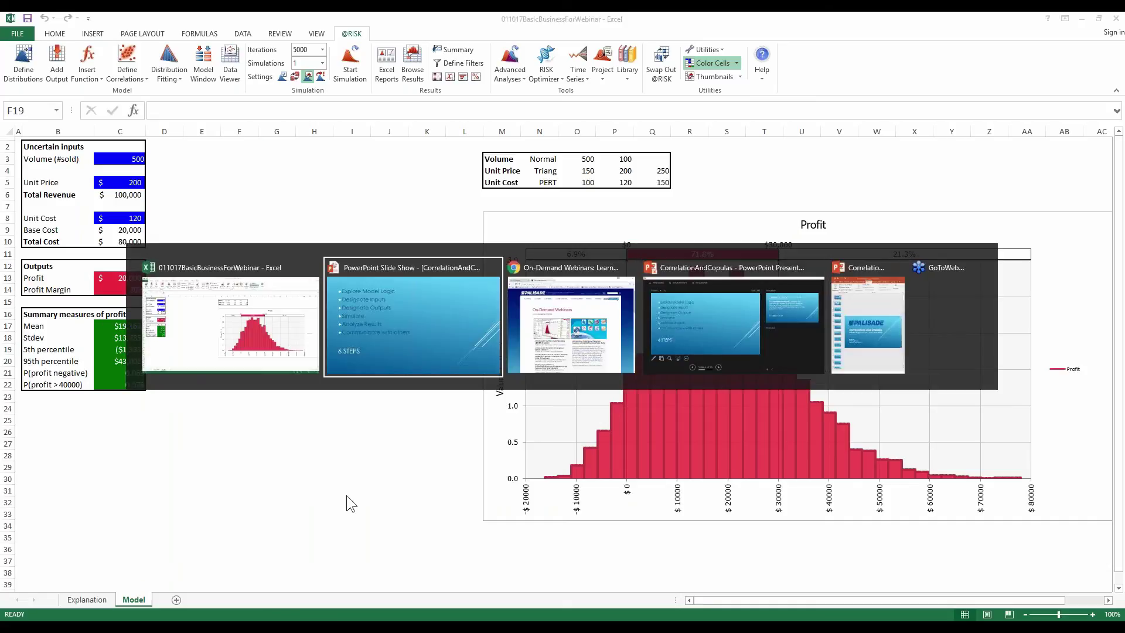
key("alt")
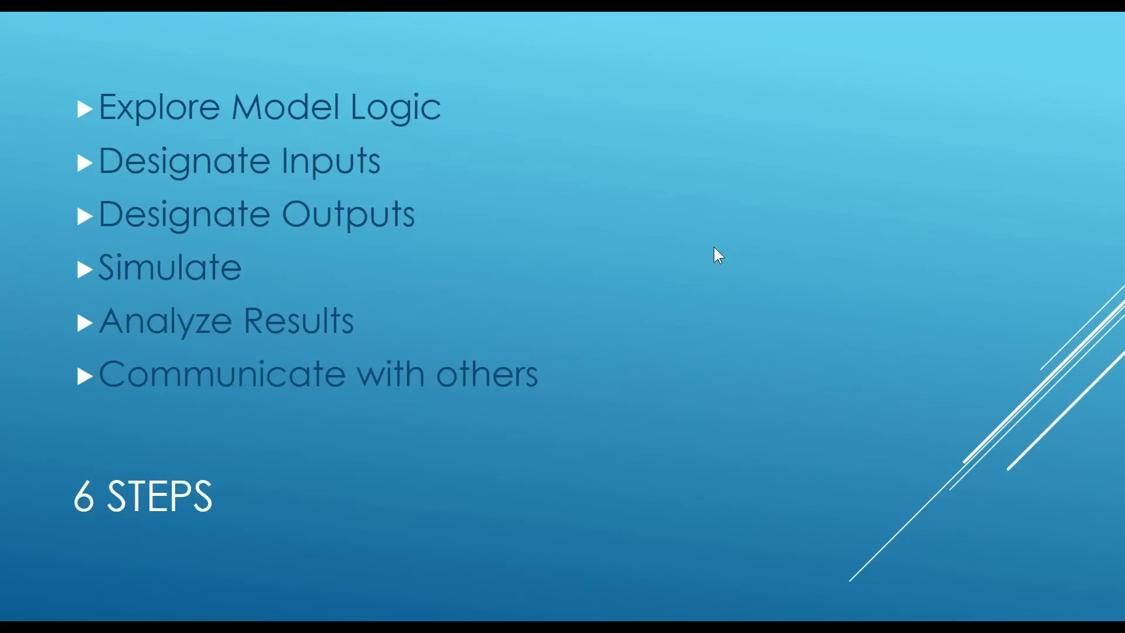
key("Right")
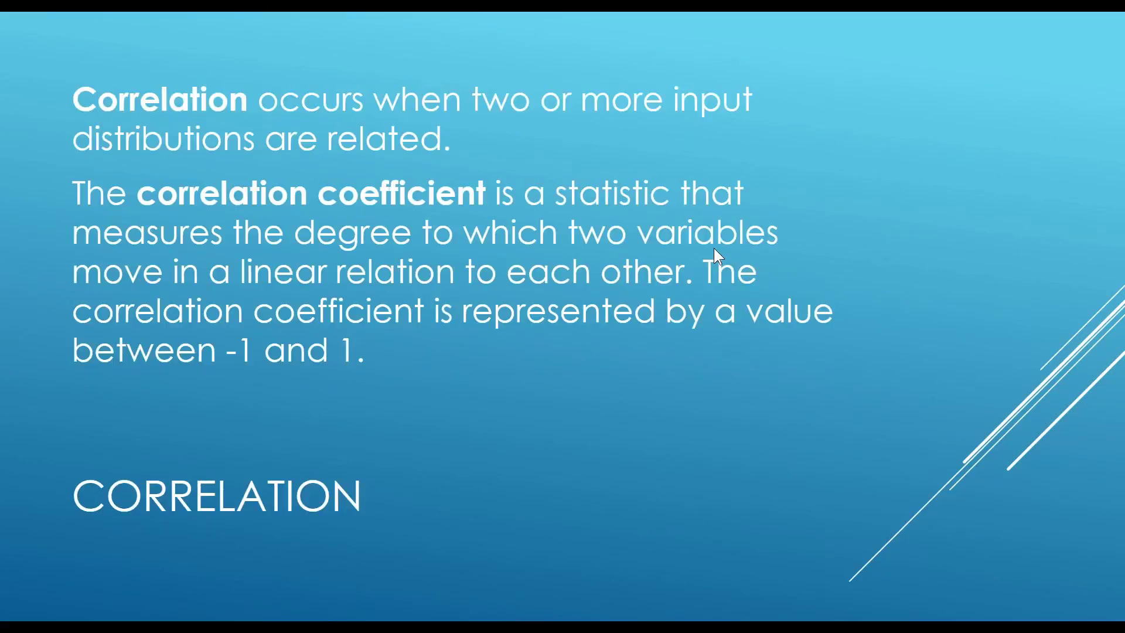
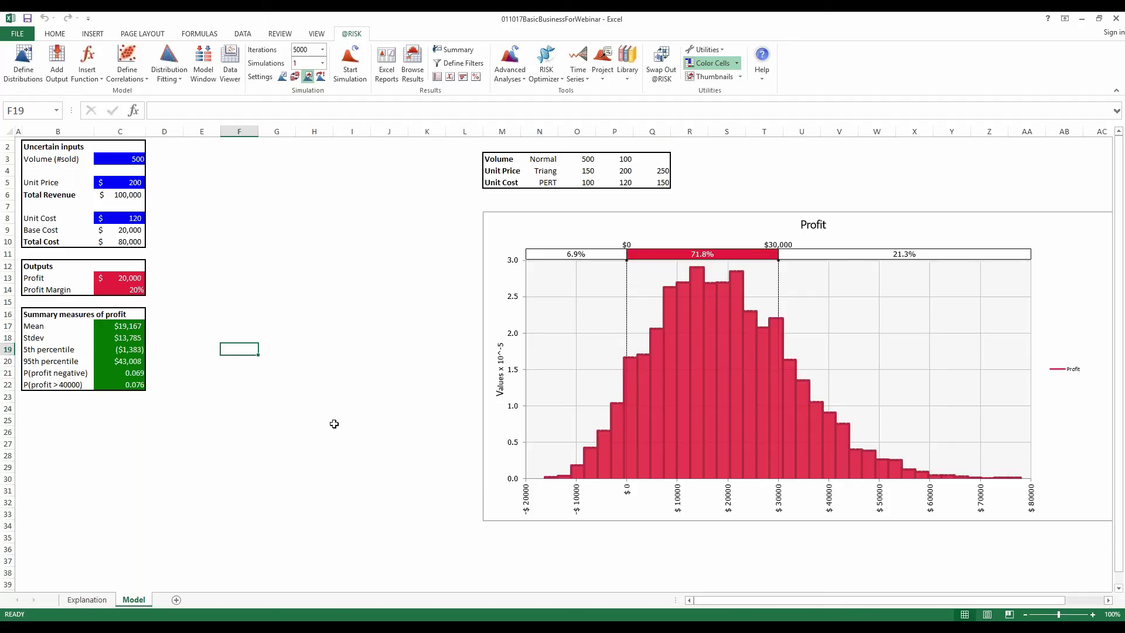
left_click(131, 82)
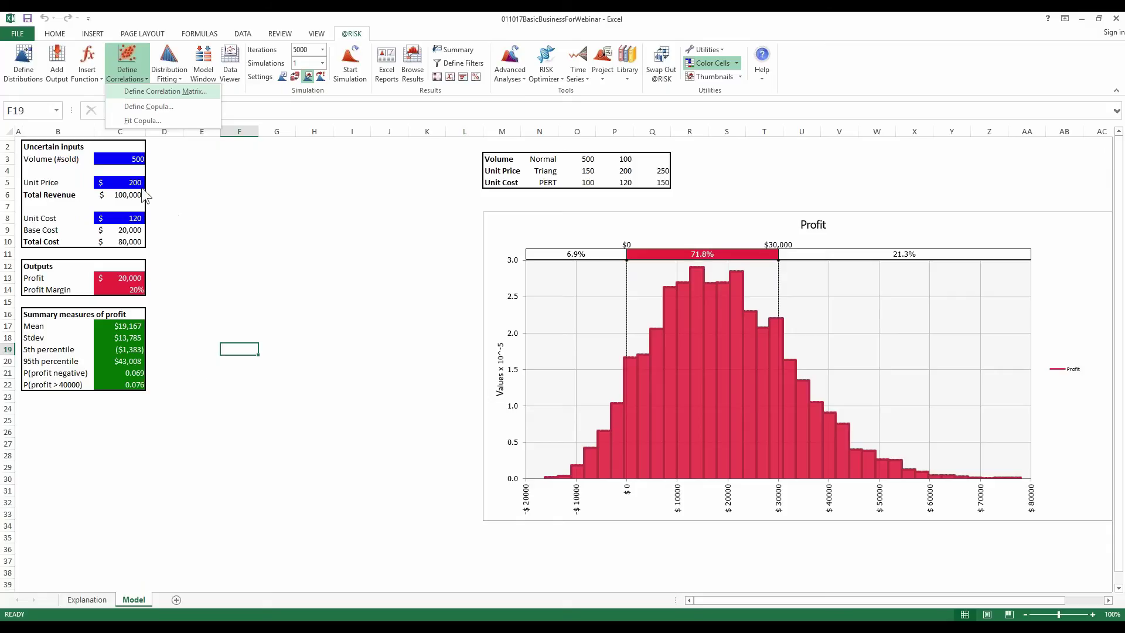
left_click(121, 182)
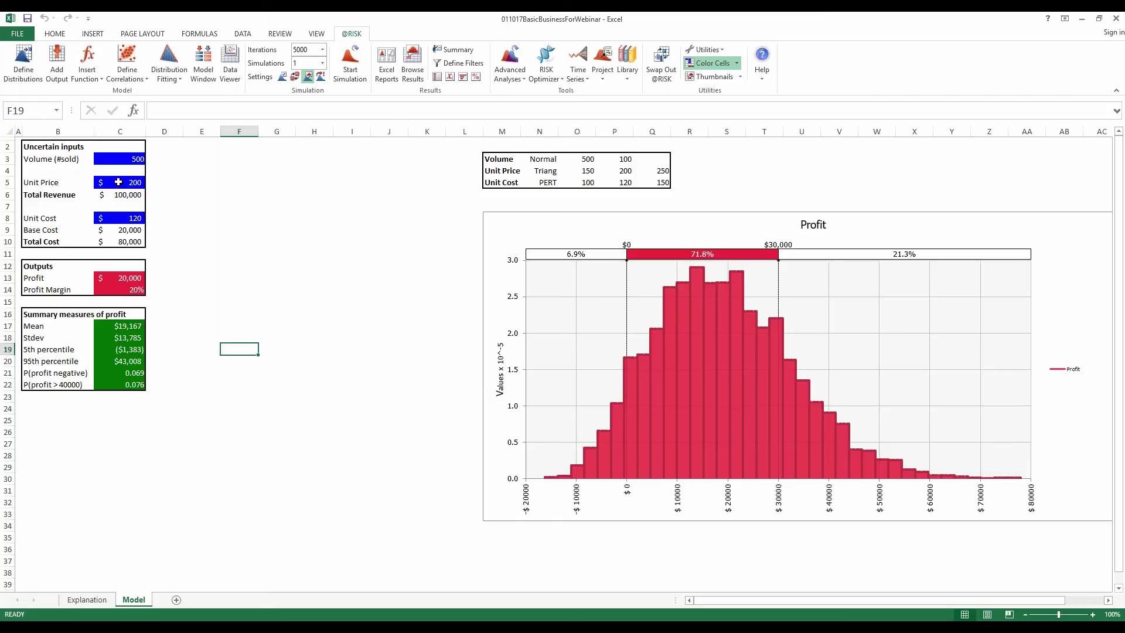
left_click(119, 182)
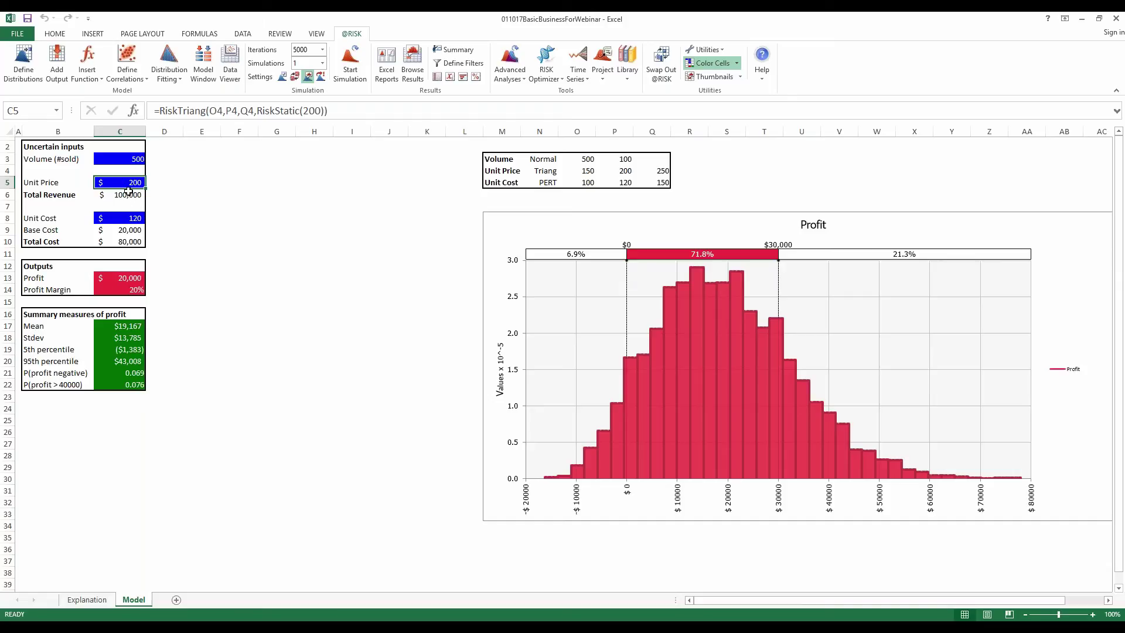
left_click(131, 158, "ctrl")
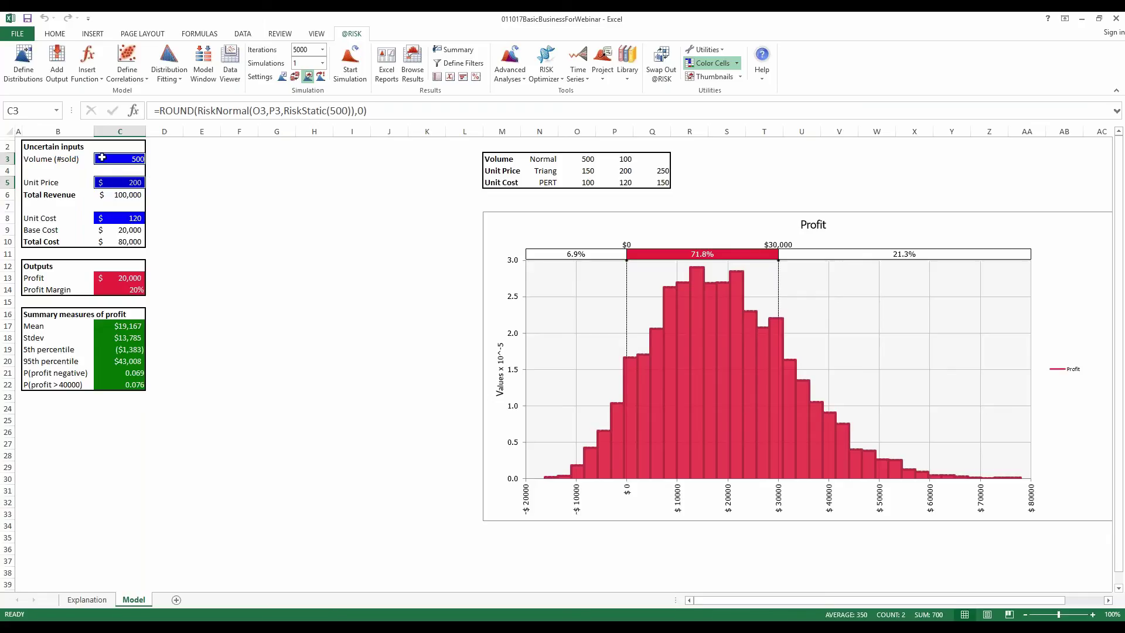
left_click(123, 70)
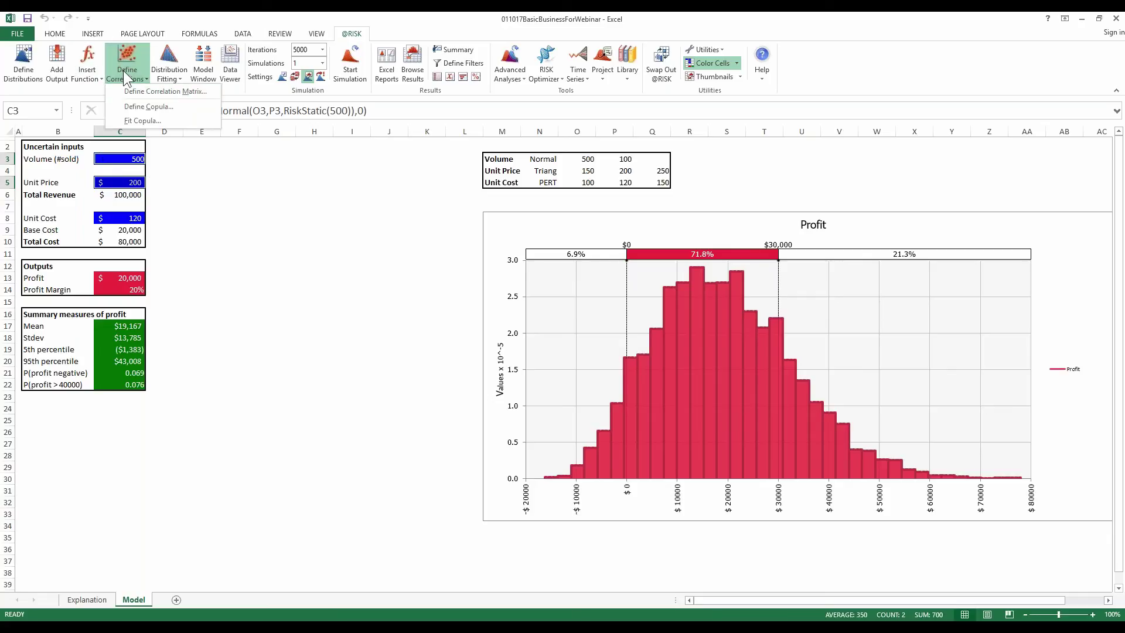
left_click(146, 92)
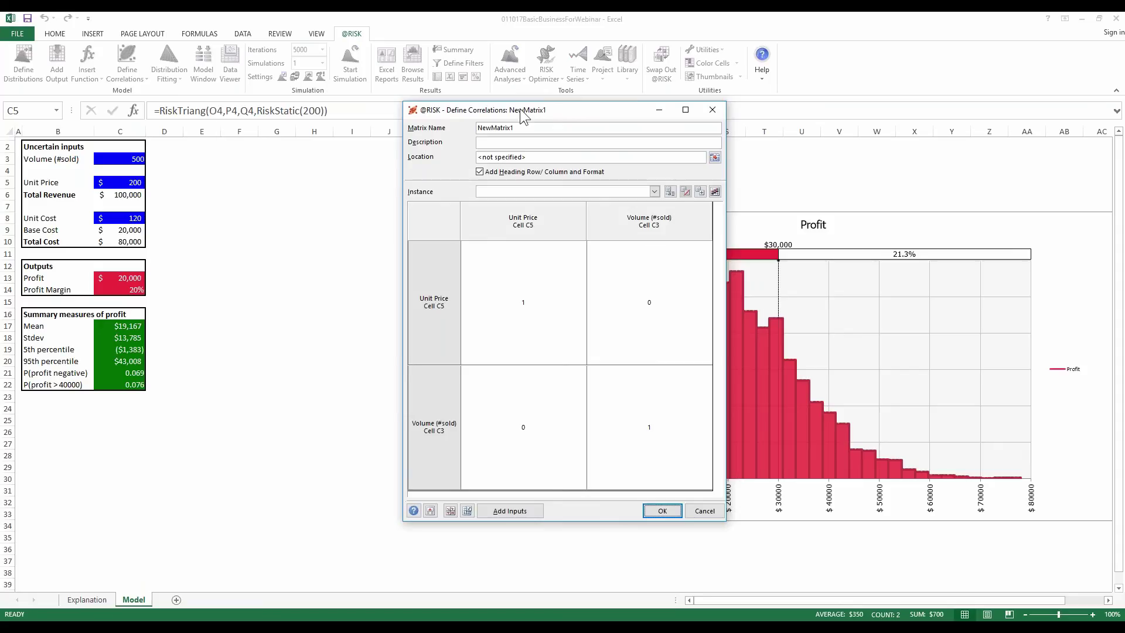
- Set the correlation coefficient between Unit Price and Volume to .8 and show the matrix as scatterplots
left_click(524, 434)
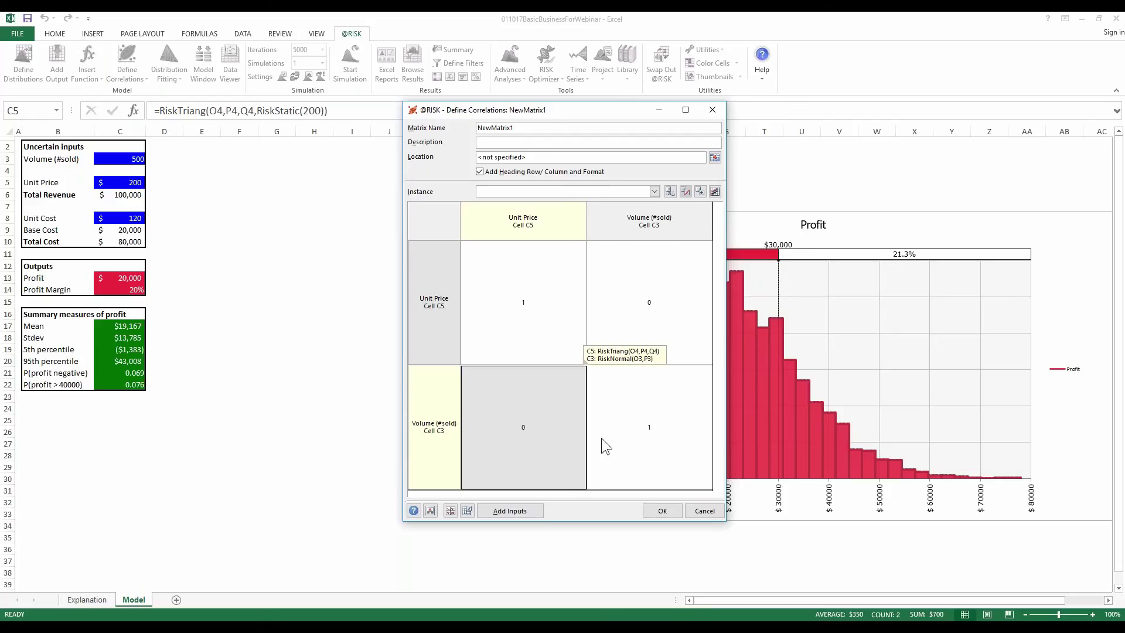
type(".8")
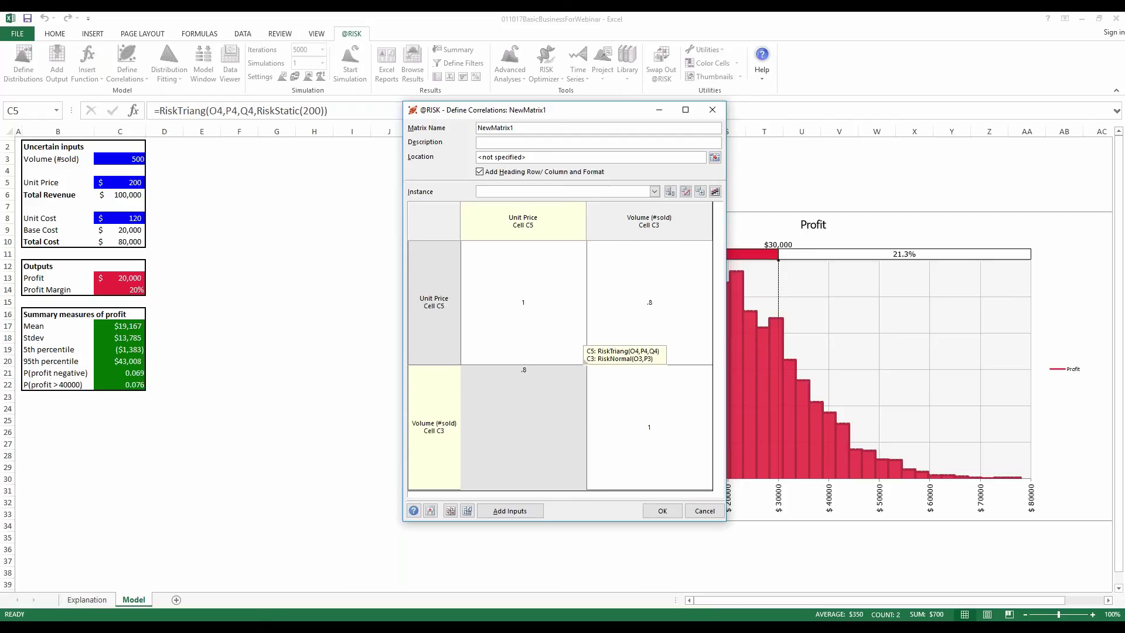
left_click(450, 511)
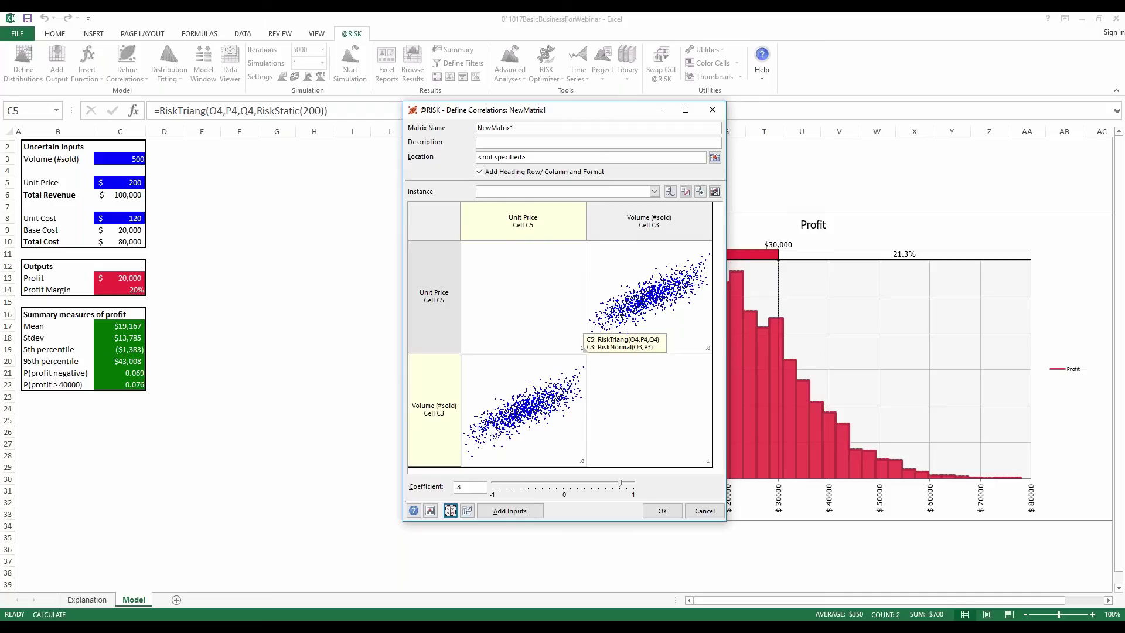
- Place the correlation matrix in the worksheet with its top-left cell at E3 and apply it to the model
left_click(715, 159)
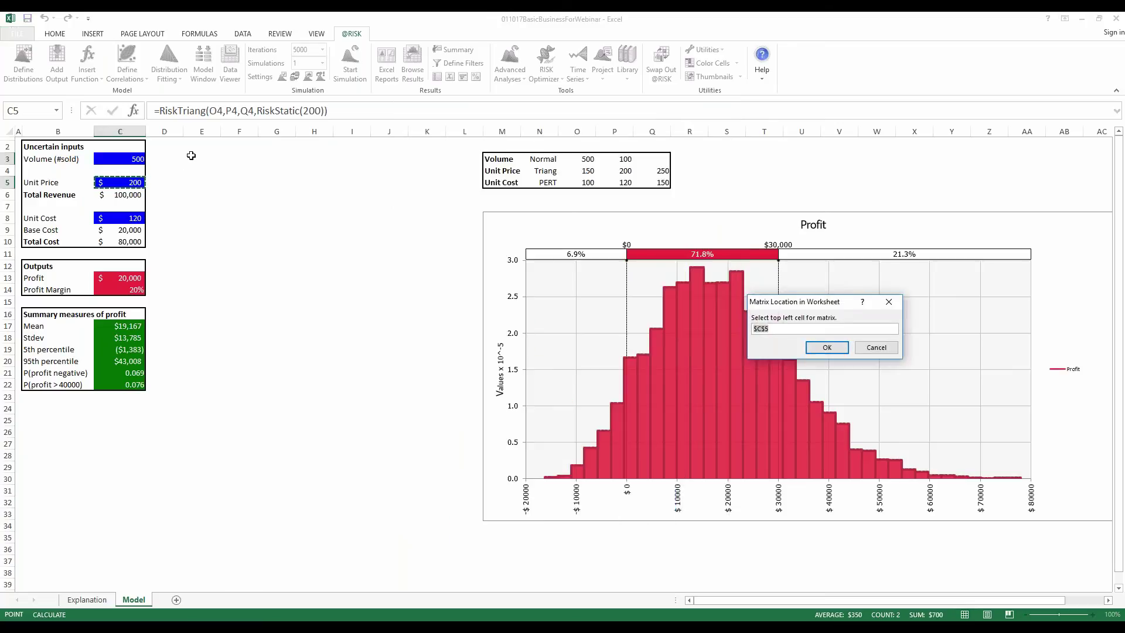
left_click(199, 157)
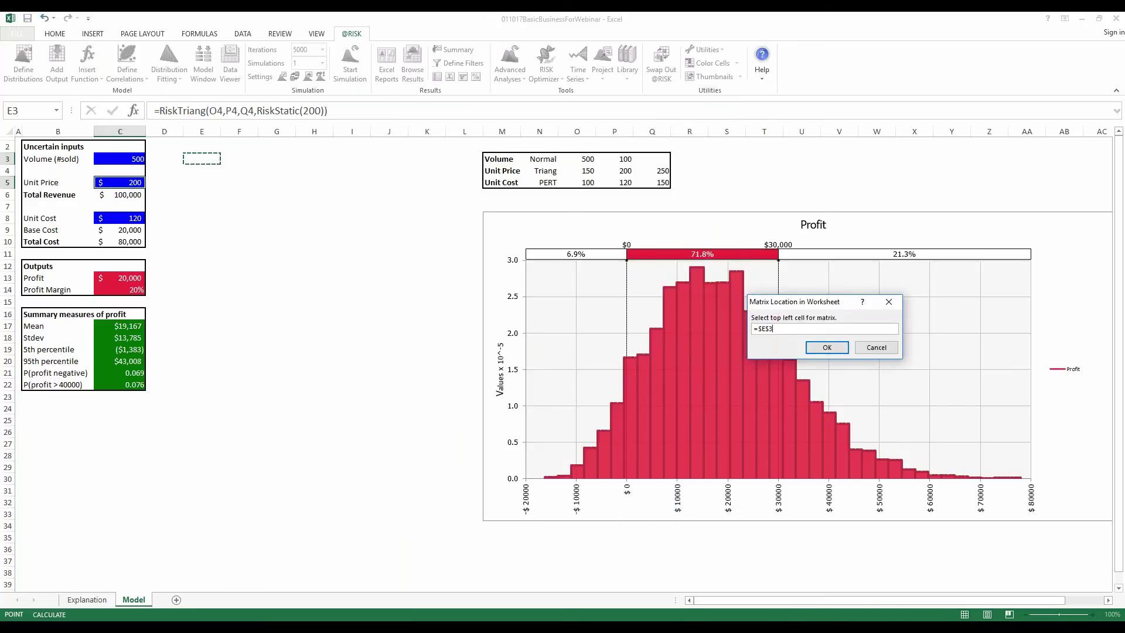
left_click(825, 347)
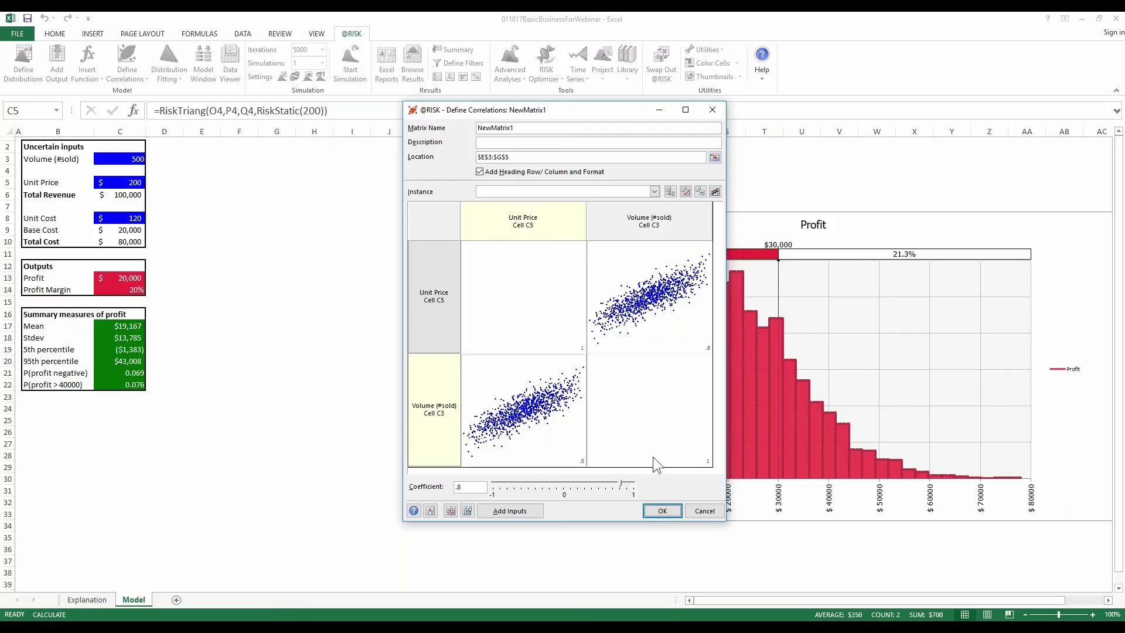
left_click(659, 515)
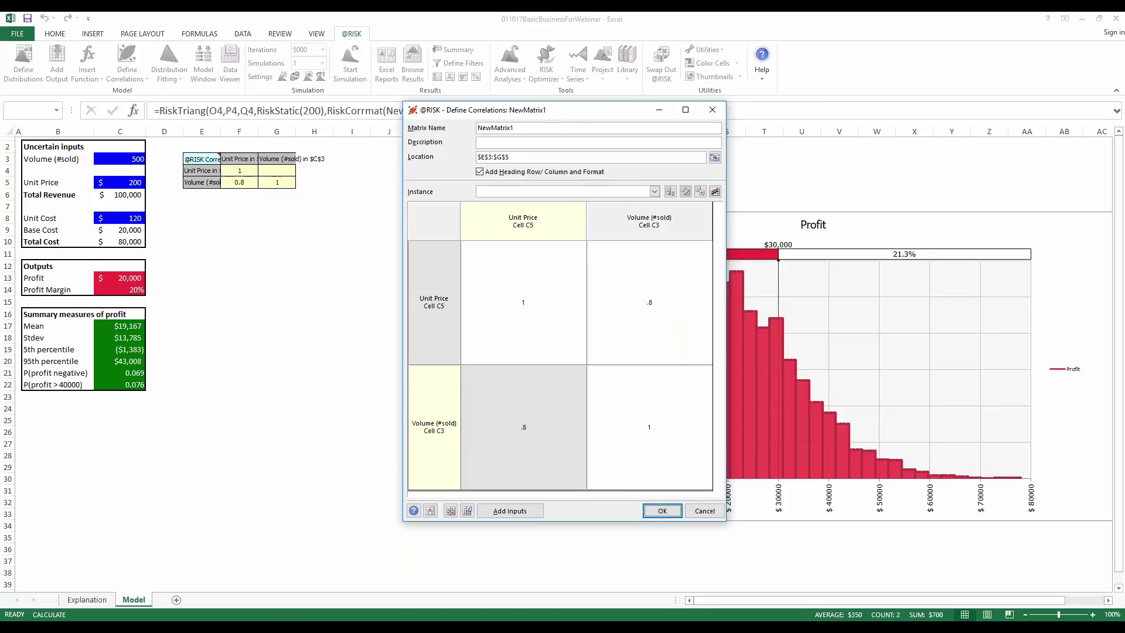
- Autofit the widths of columns E and G to the correlation matrix headings
left_click(224, 138)
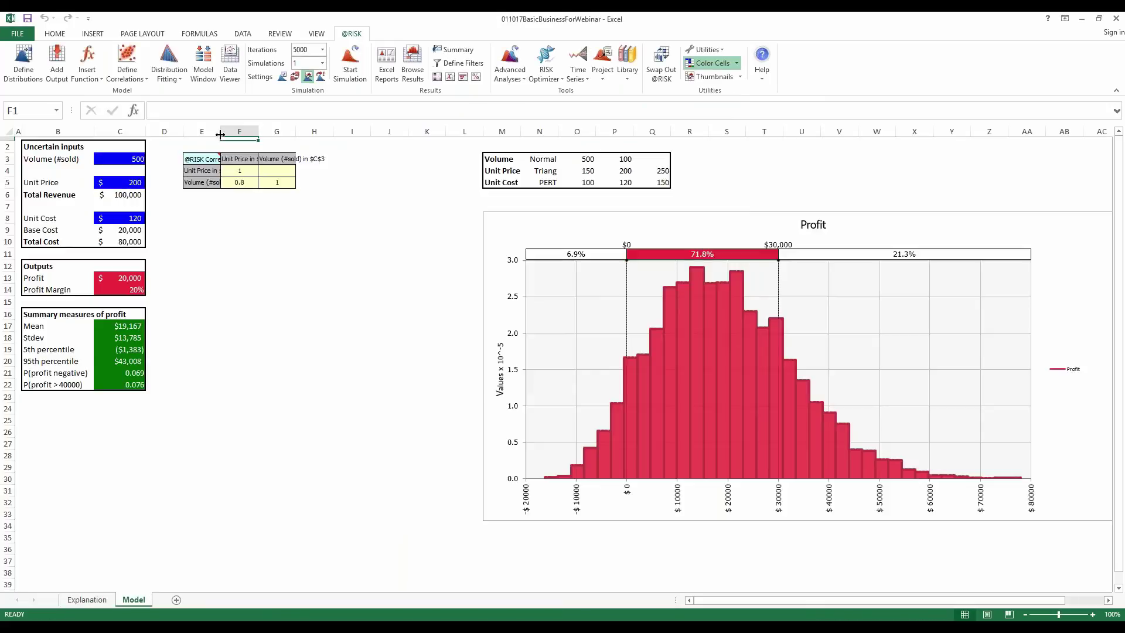
double_click(220, 135)
double_click(328, 132)
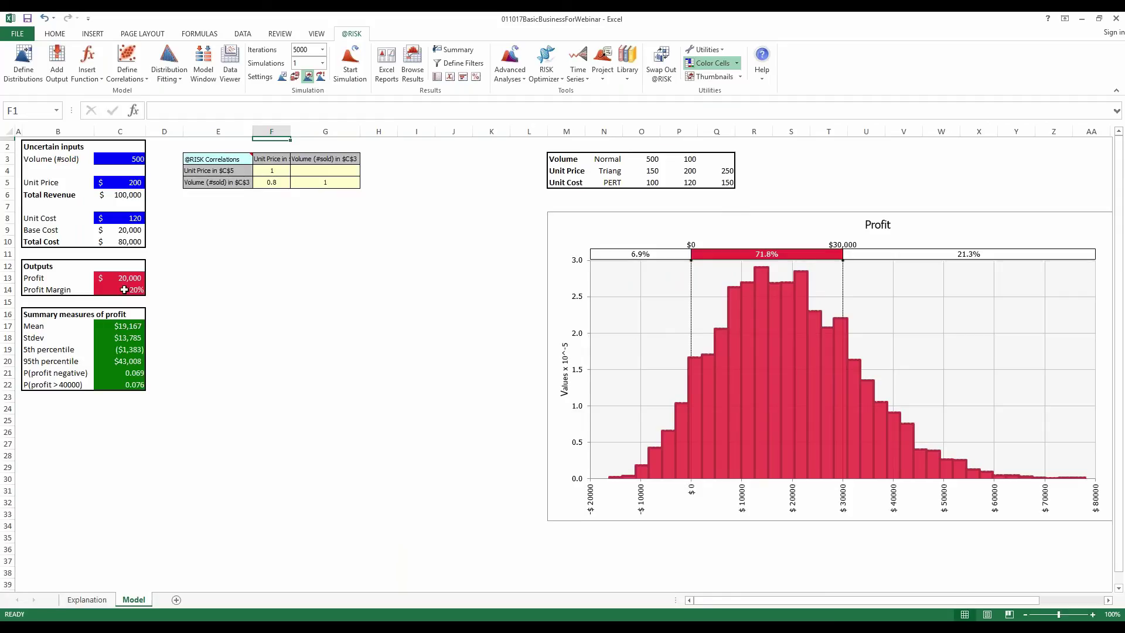
- Change the correlation coefficient between Unit Price and Volume in cell F5 to 0.6
left_click(280, 182)
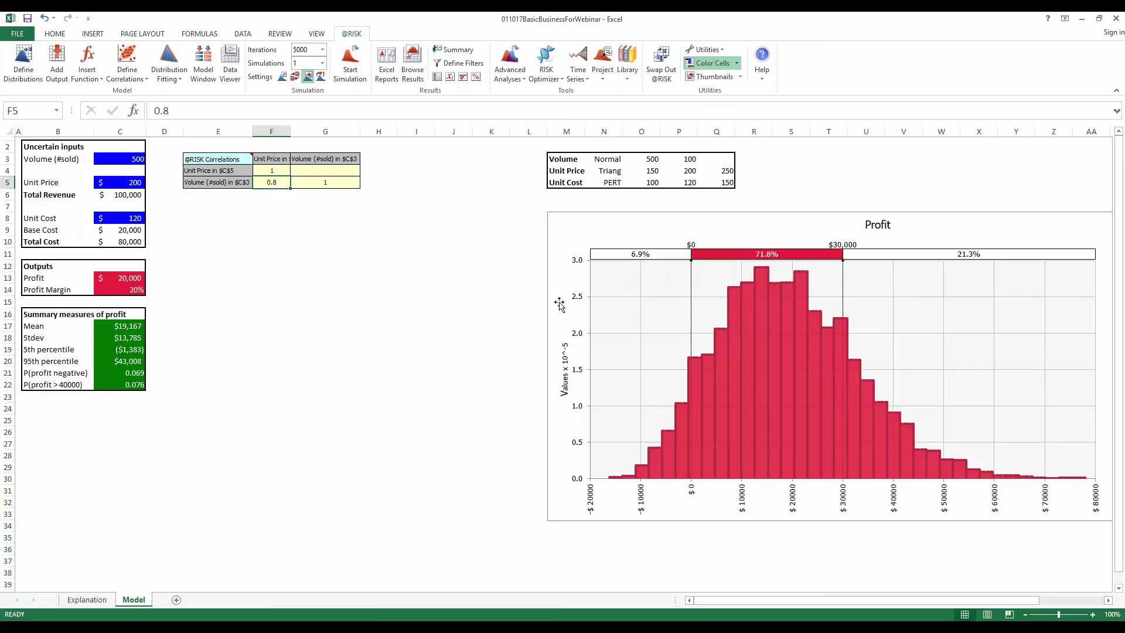
type(".6")
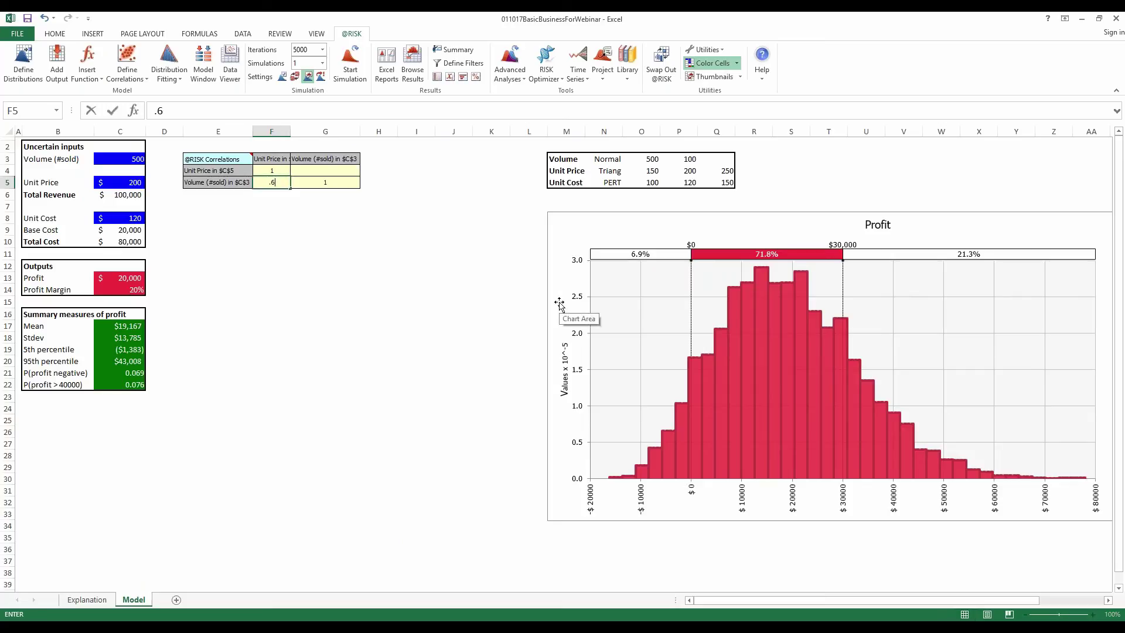
left_click(382, 239)
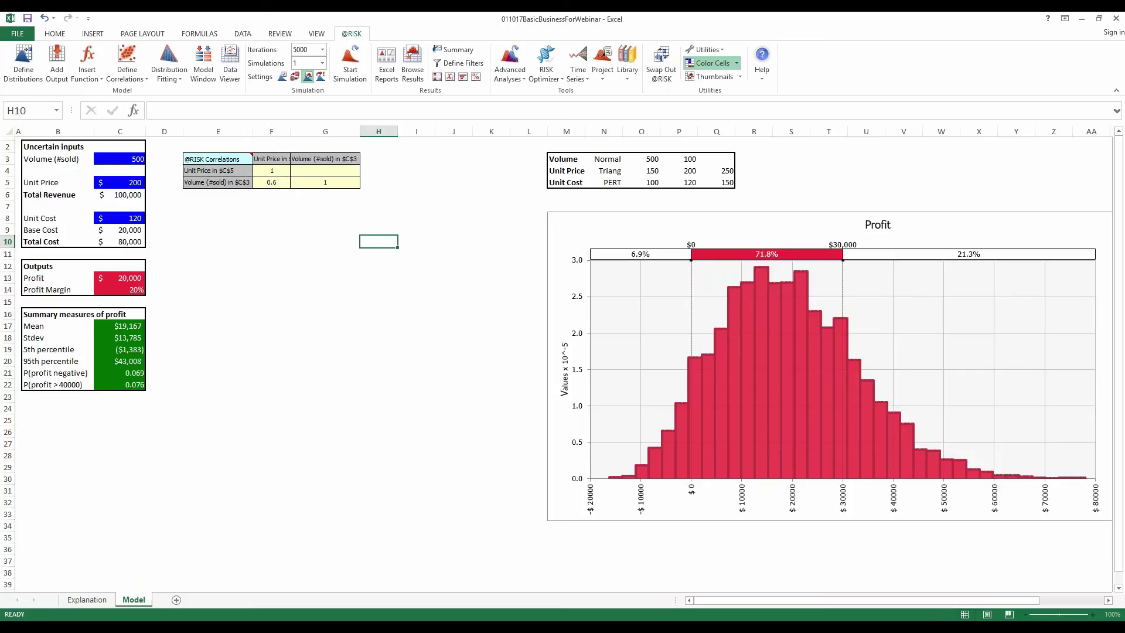
- Set the correlation coefficient between Unit Price and Volume in cell F5 to -0.8
left_click(275, 184)
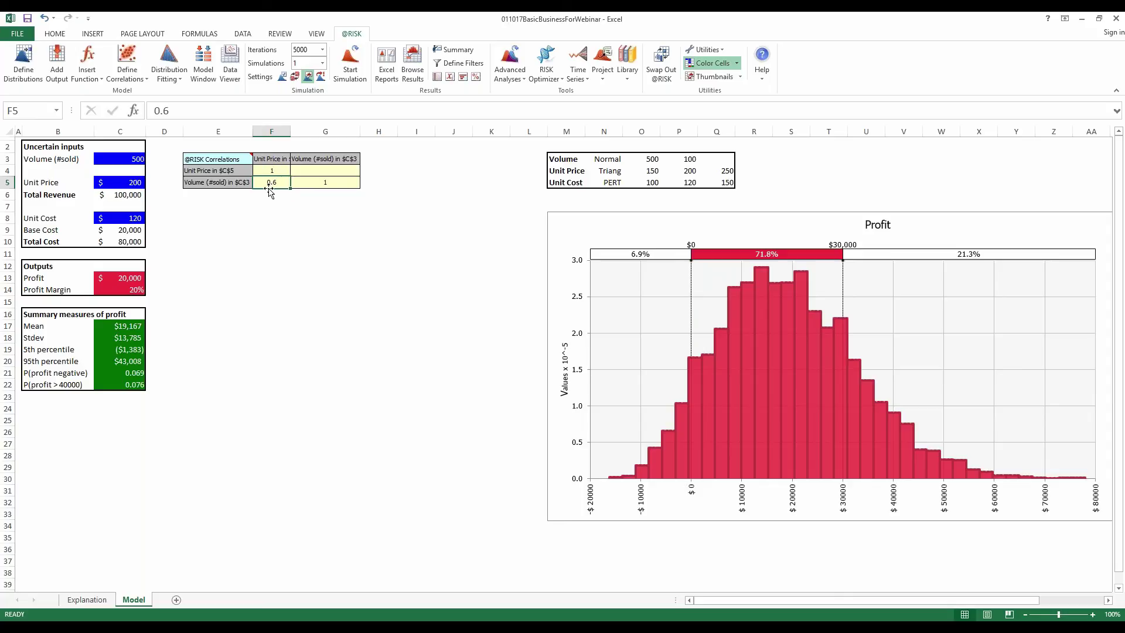
left_click(335, 170)
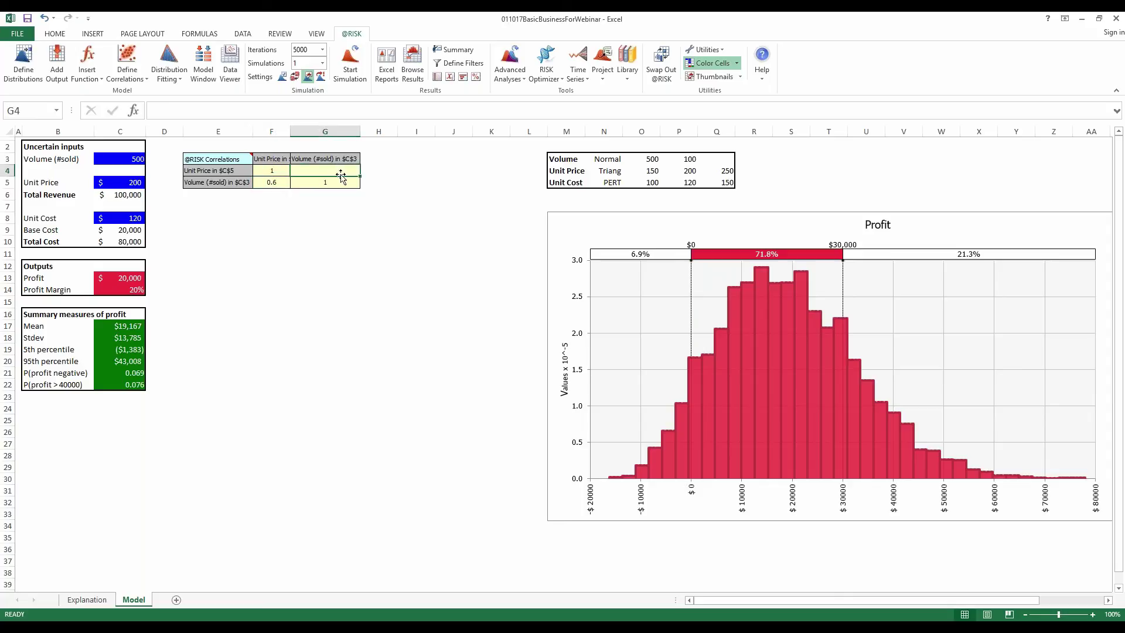
left_click(272, 183)
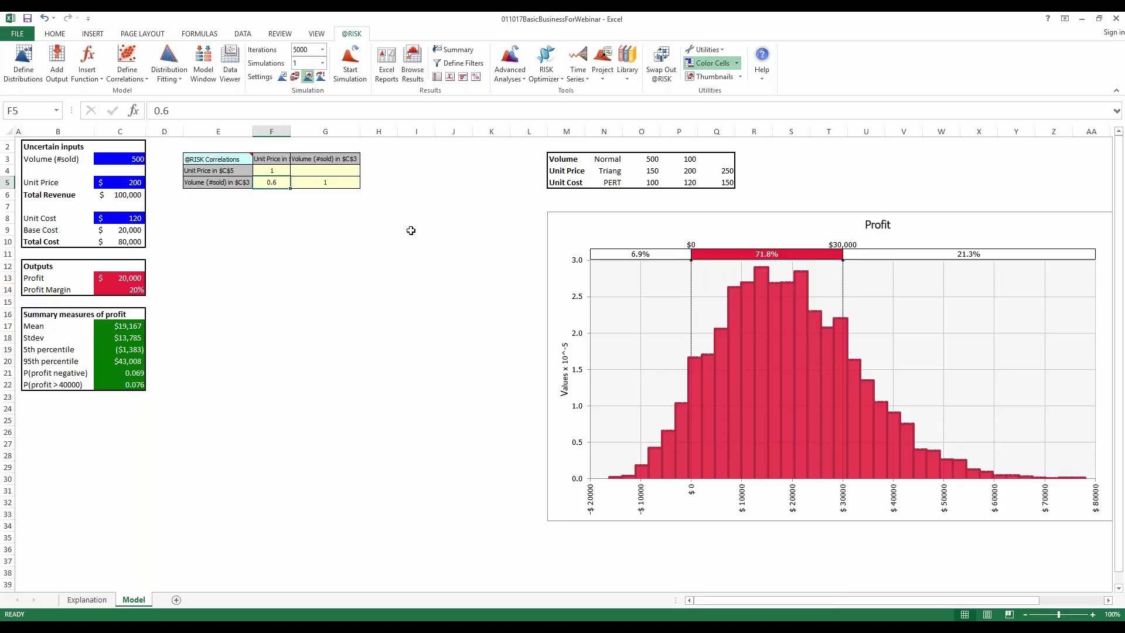
type("-")
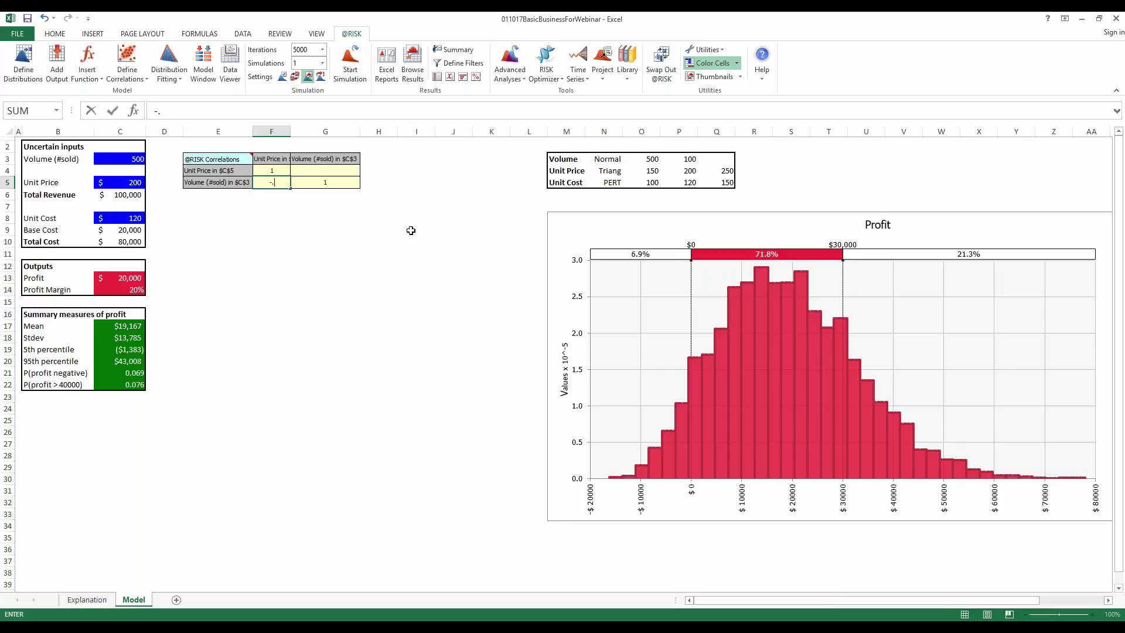
type(".8")
left_click(222, 218)
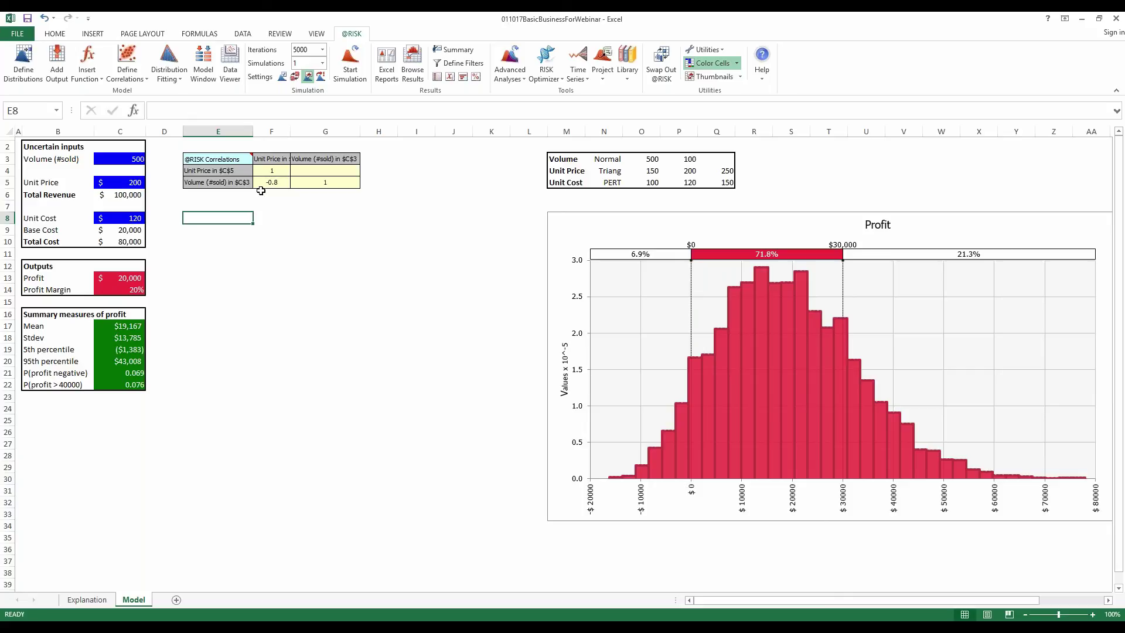
- Run the simulation with the correlated inputs and place the Profit results window beside the existing Profit chart for comparison
left_click(349, 59)
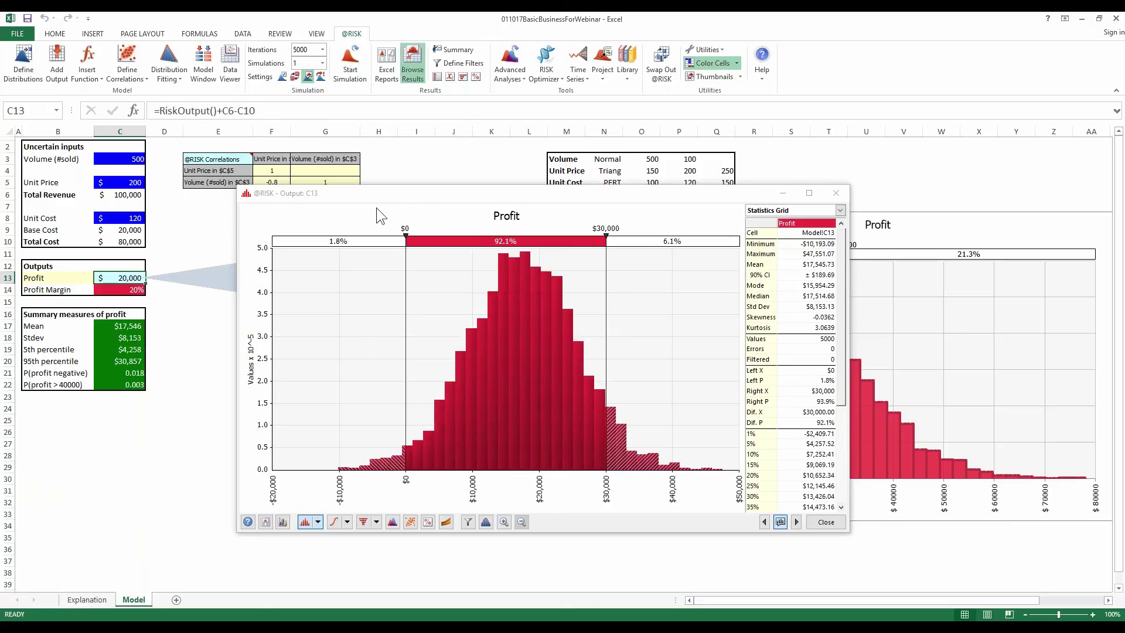
left_click_drag(480, 204, 255, 225)
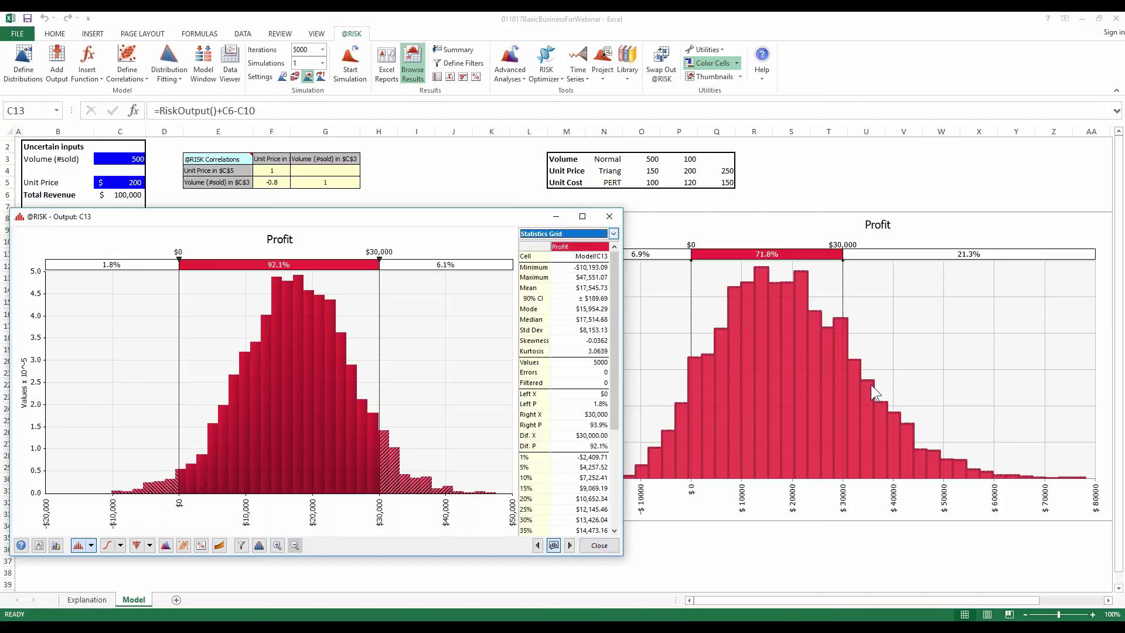
- Close the Profit results window and delete the Profit chart from the Model sheet
left_click(609, 217)
left_click(653, 223)
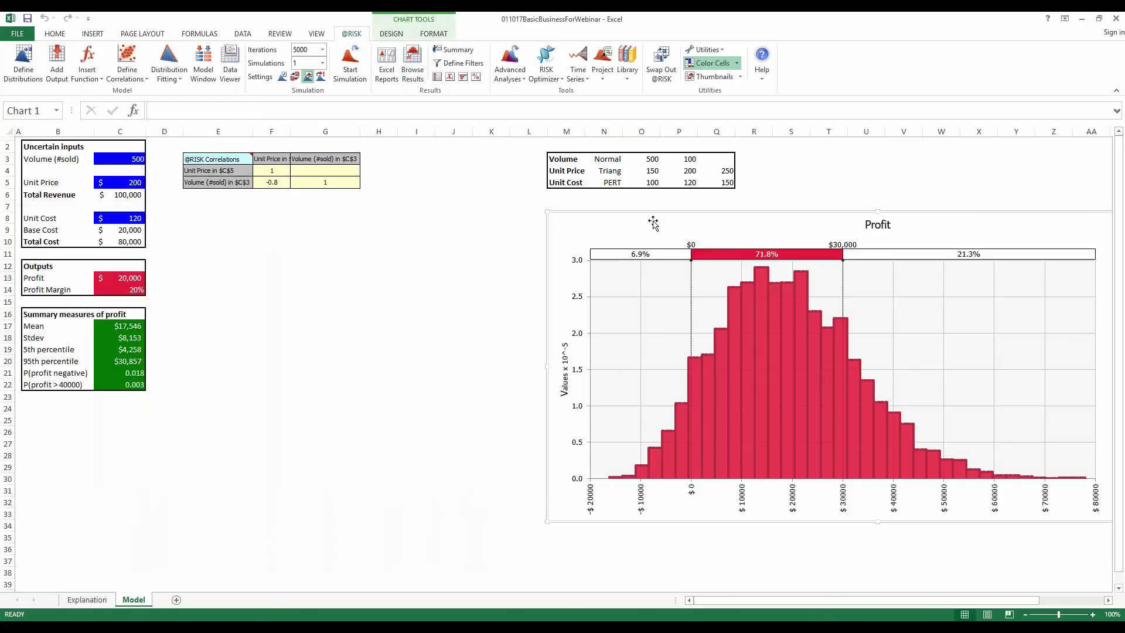
key("Delete")
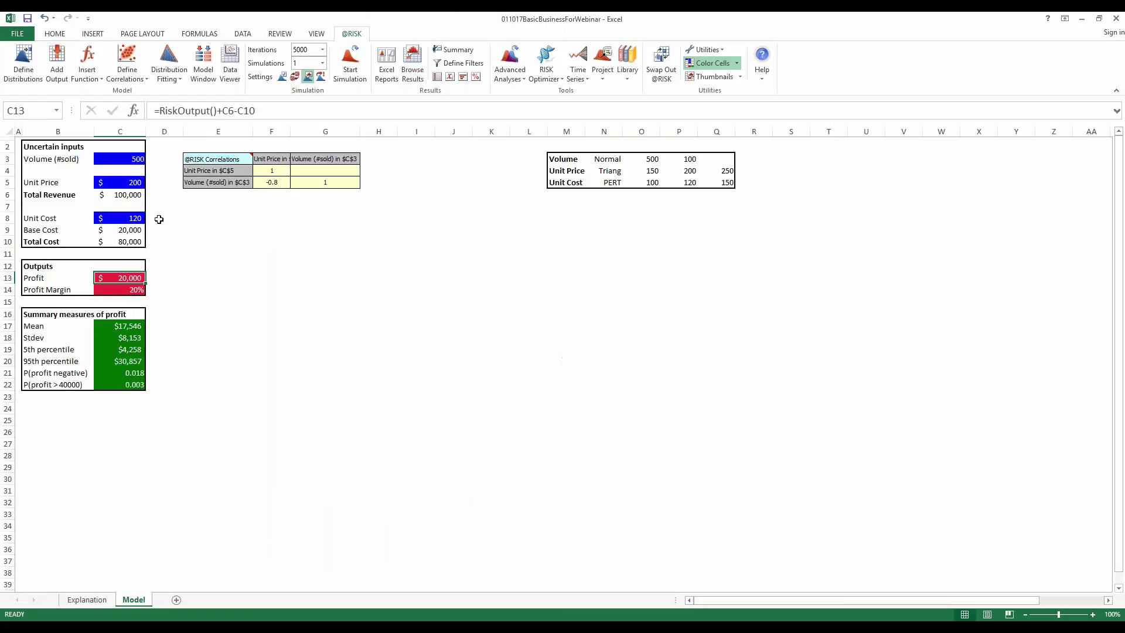
left_click(196, 217)
type("Ri")
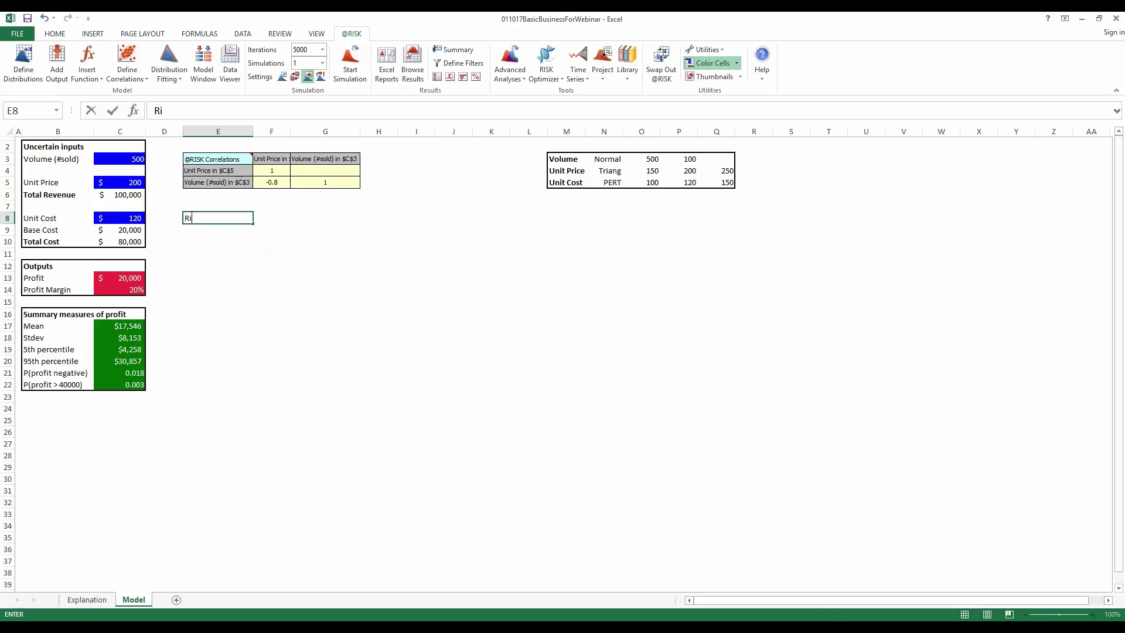
type("skSimt")
key("BackSpace")
key("BackSpace")
key("BackSpace")
key("BackSpace")
key("BackSpace")
key("BackSpace")
key("BackSpace")
key("BackSpace")
- Enter the alternative correlation coefficients -0.8, -0.6 and 0 in cells F8, G8 and H8
left_click(270, 218)
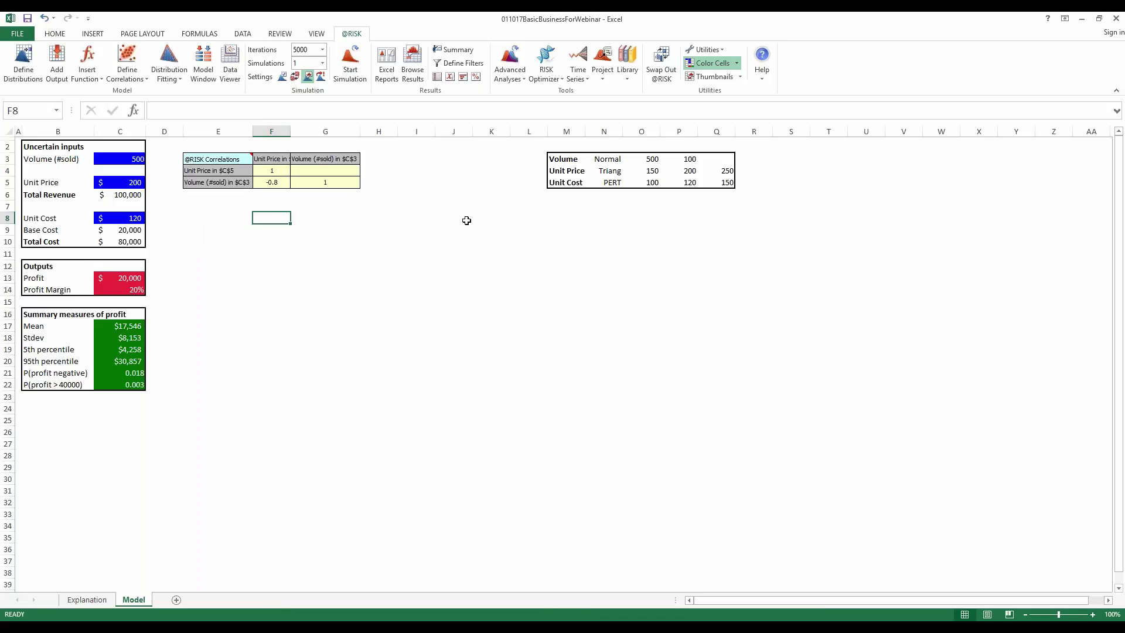
type("-.8")
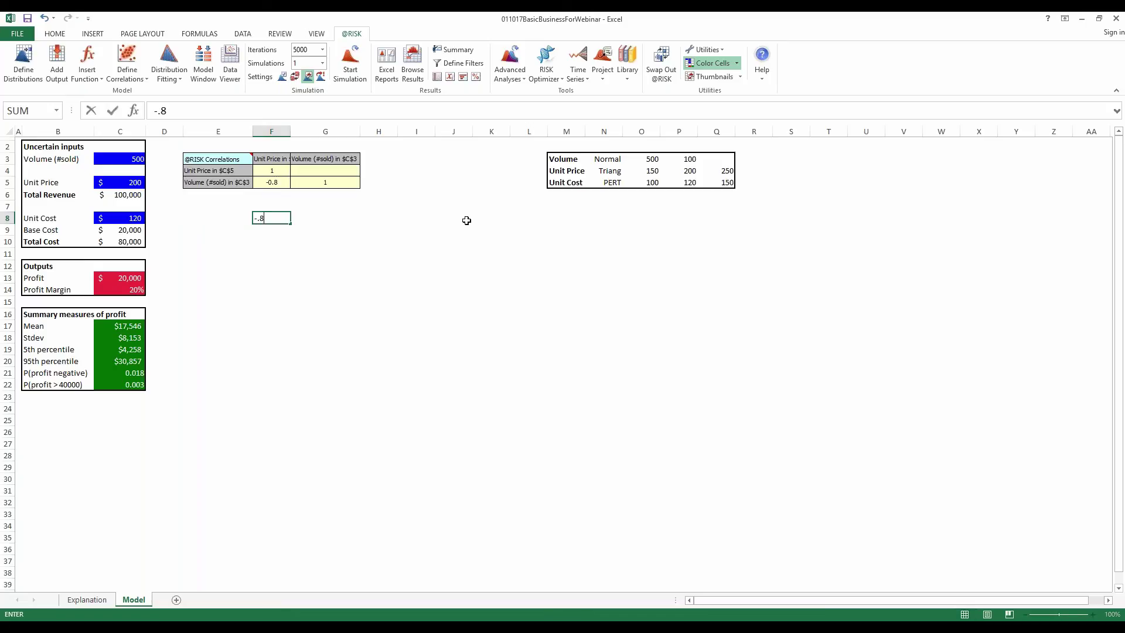
key("Tab")
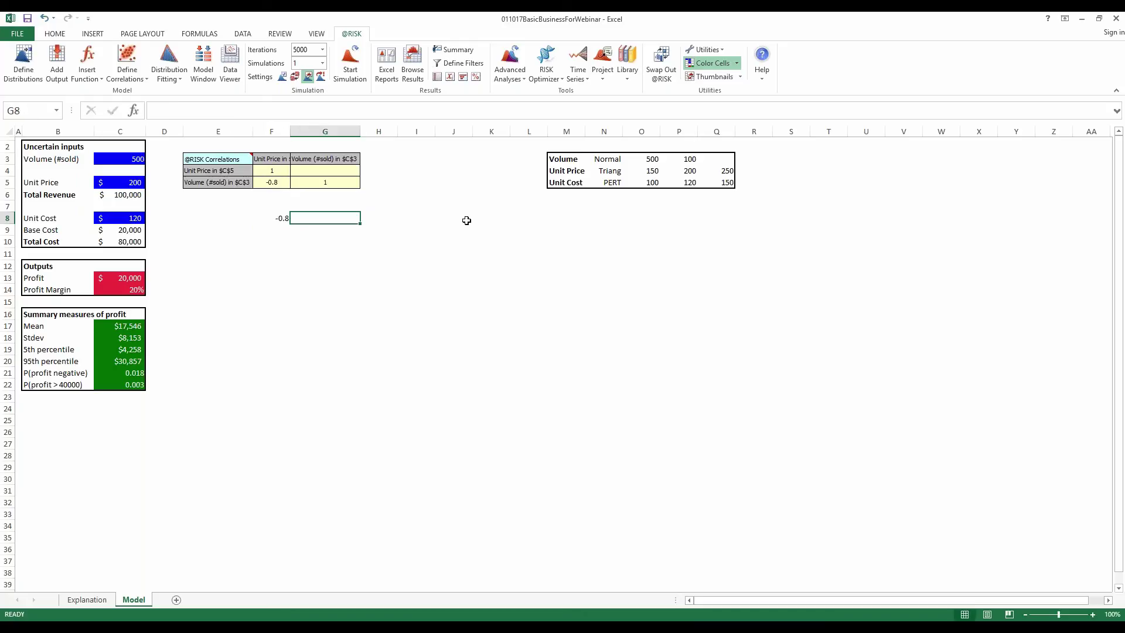
type("-.6")
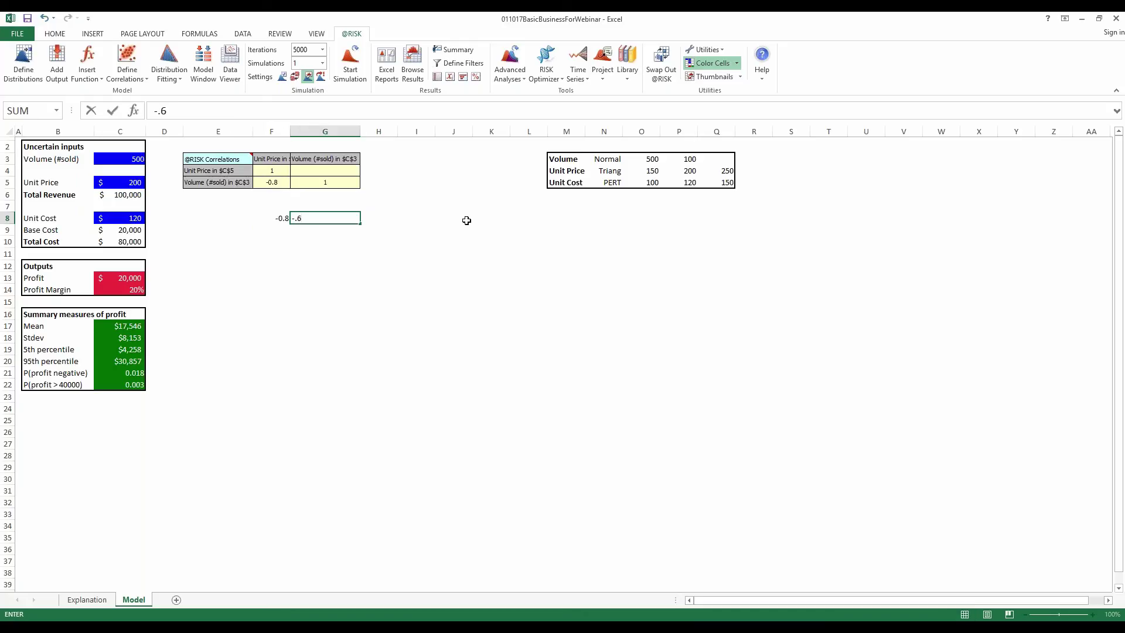
key("Tab")
type("0")
key("Tab")
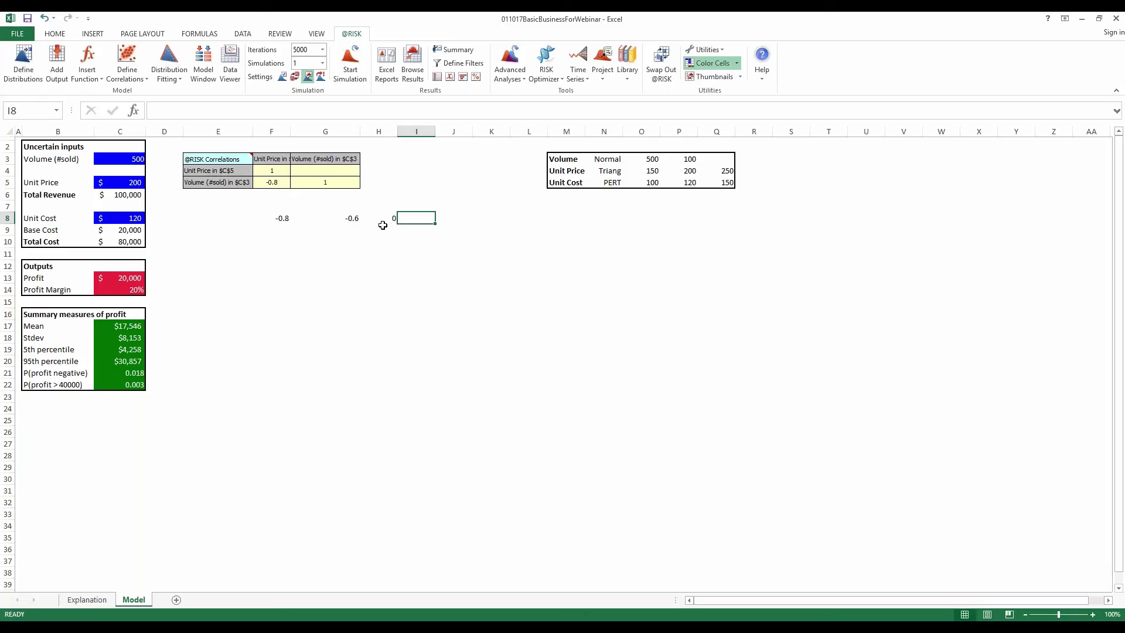
- Enter the formula =RiskSimtable(F8:H8) in cell E8 so it draws on the listed correlation coefficients
left_click(200, 217)
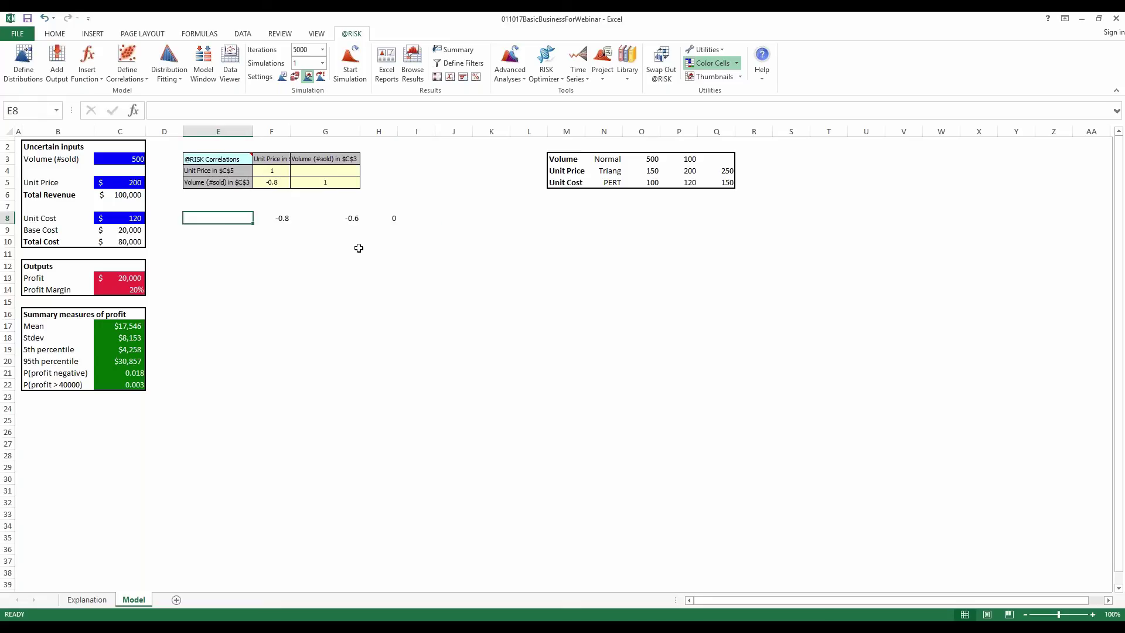
type("=risksim")
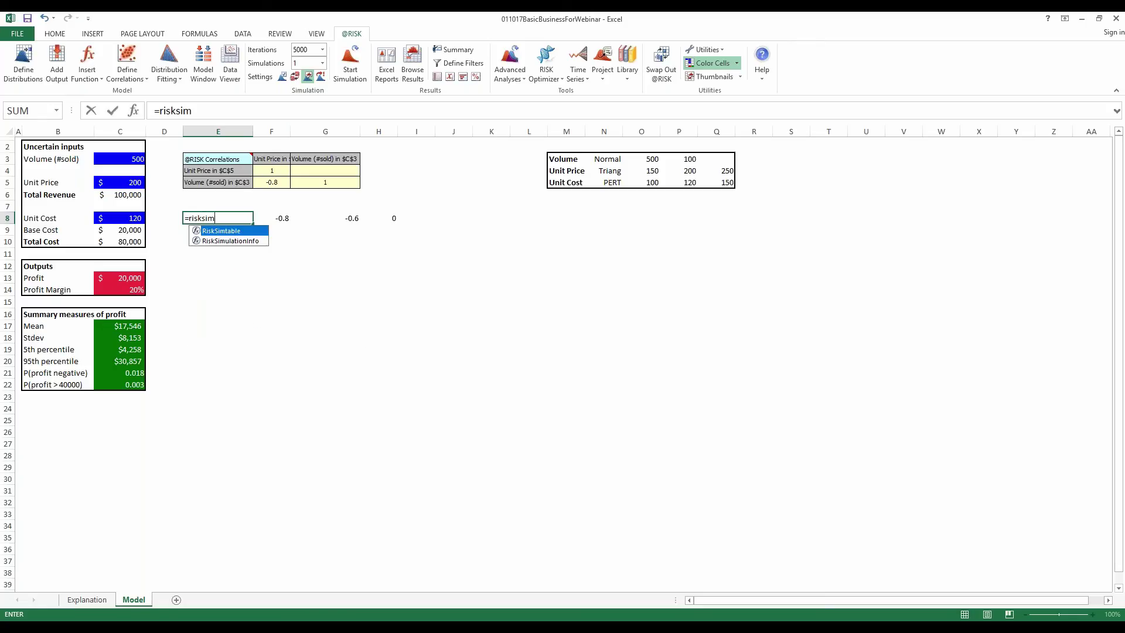
double_click(233, 231)
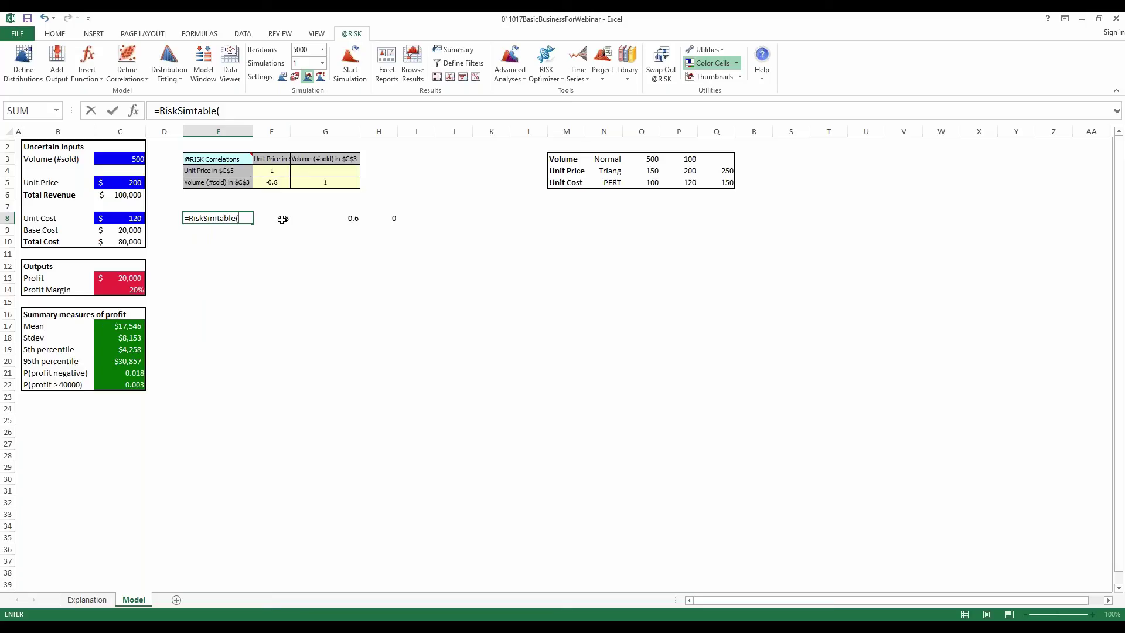
left_click_drag(282, 218, 382, 221)
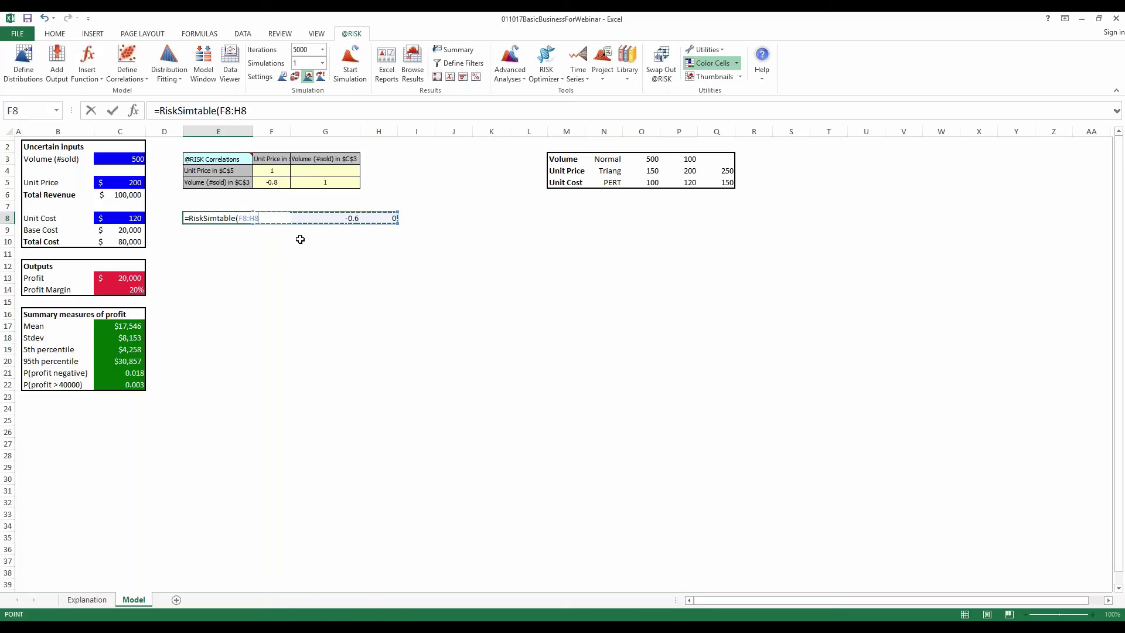
key("Return")
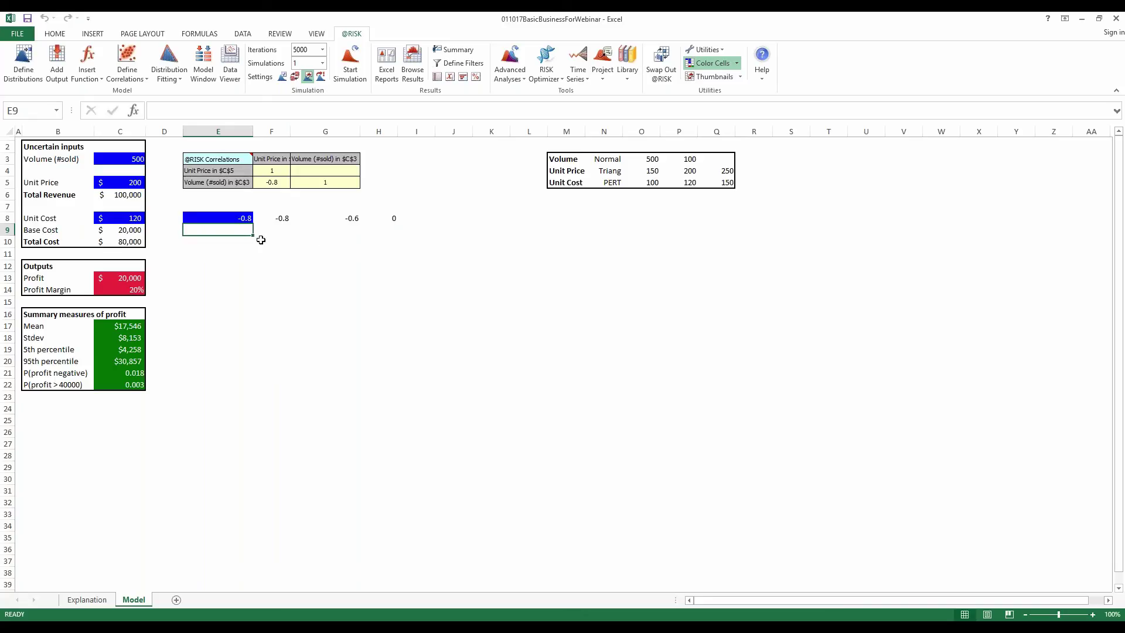
left_click(229, 217)
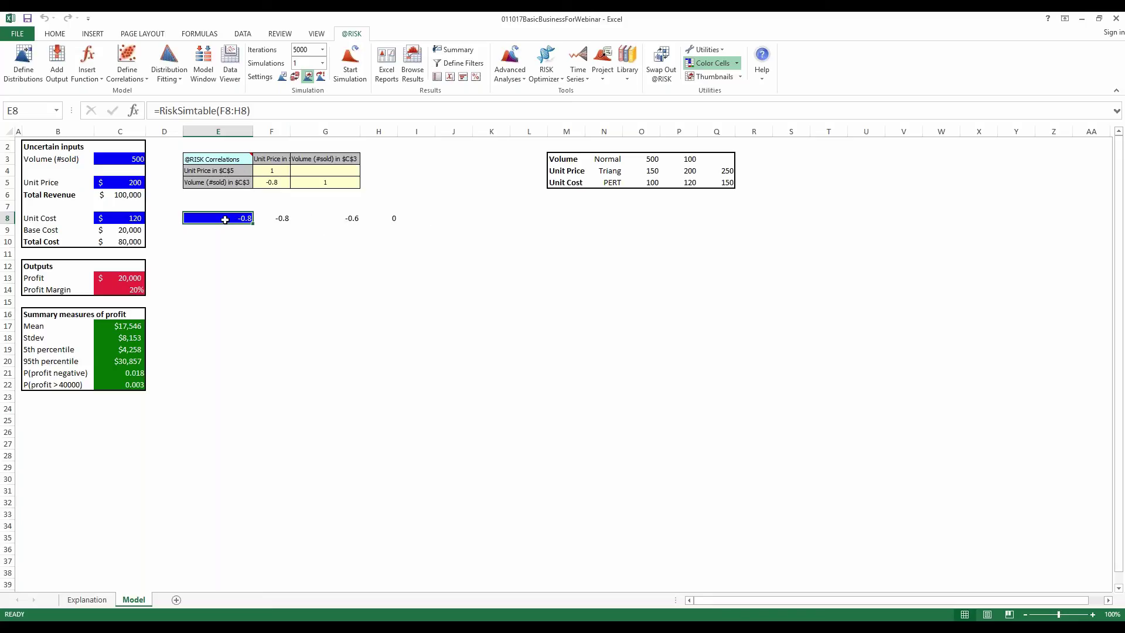
- Link the Unit Price and Volume correlation coefficient in cell F5 to the RiskSimtable cell with =E8
left_click(278, 183)
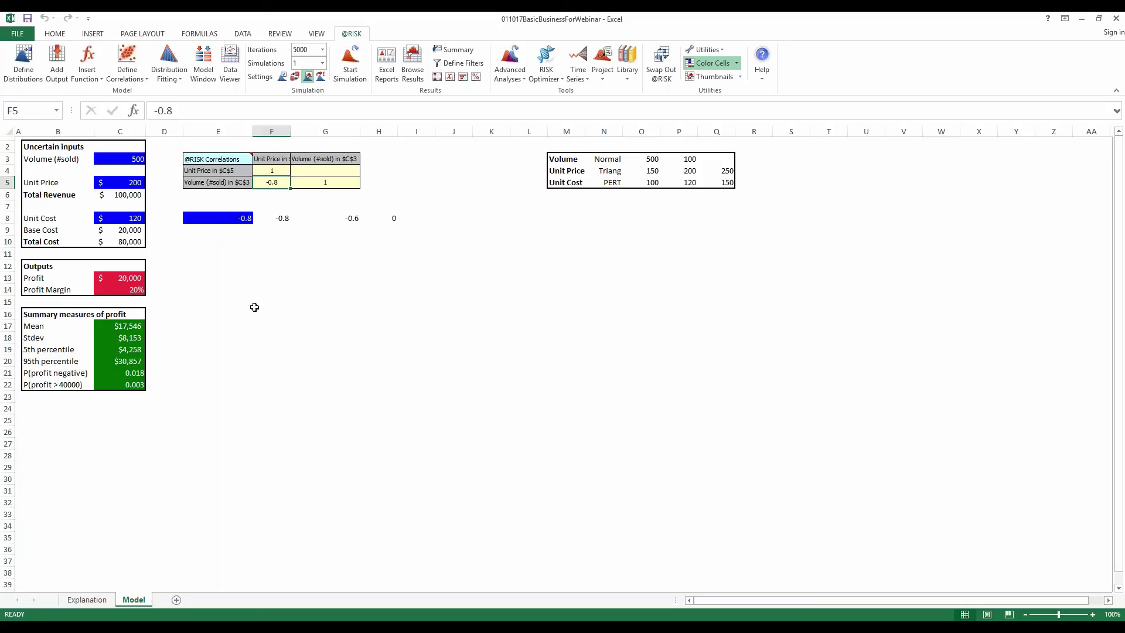
type("=")
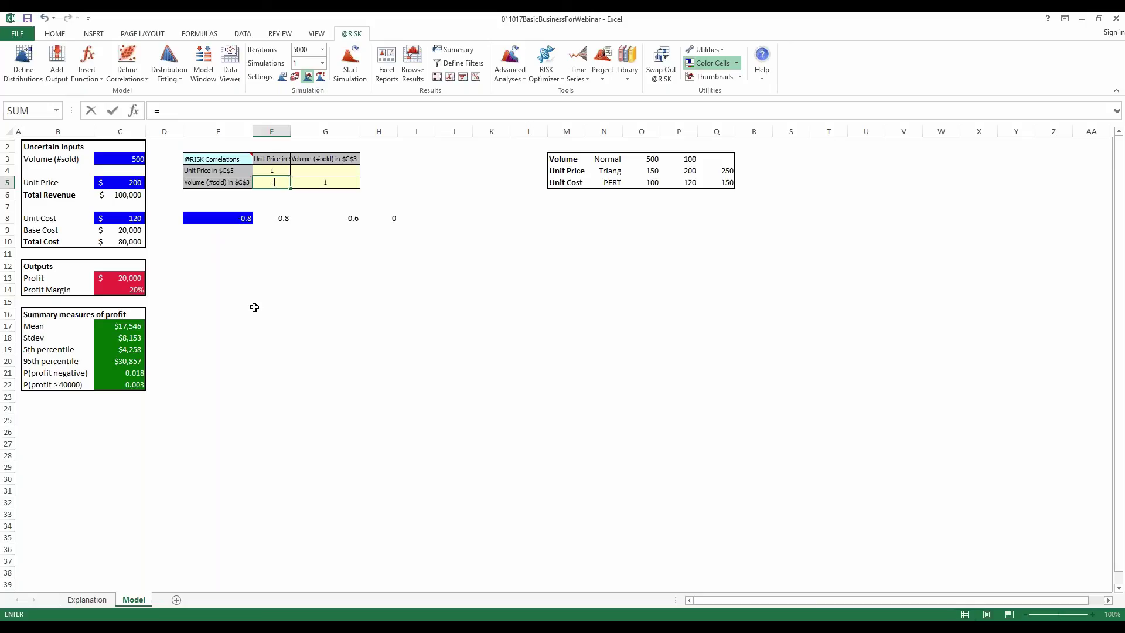
left_click(227, 217)
key("Return")
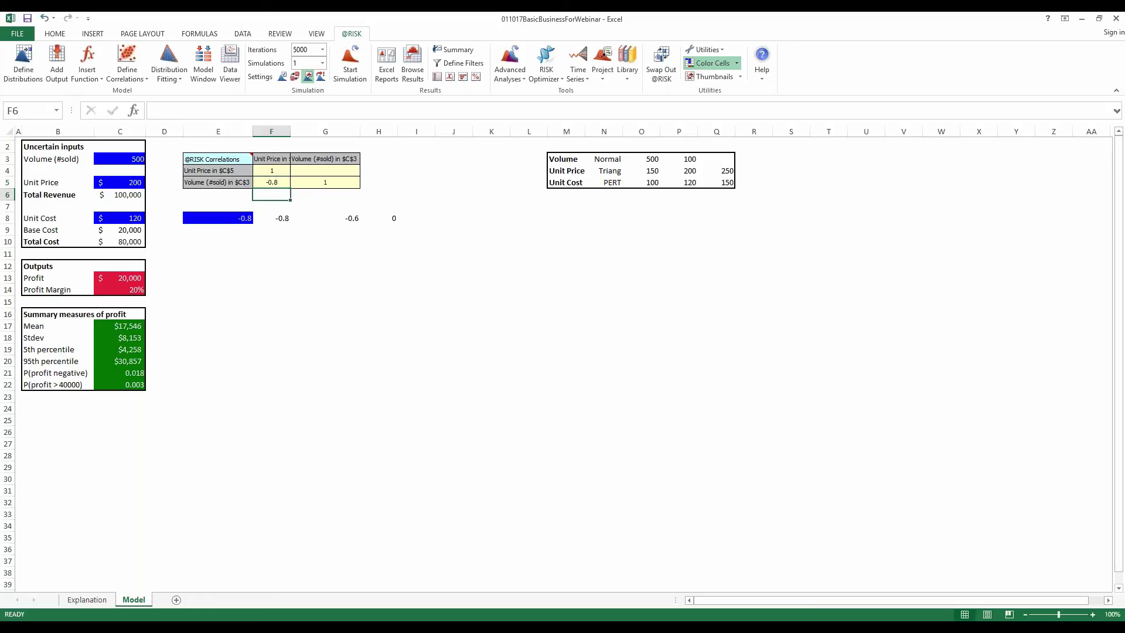
left_click(272, 181)
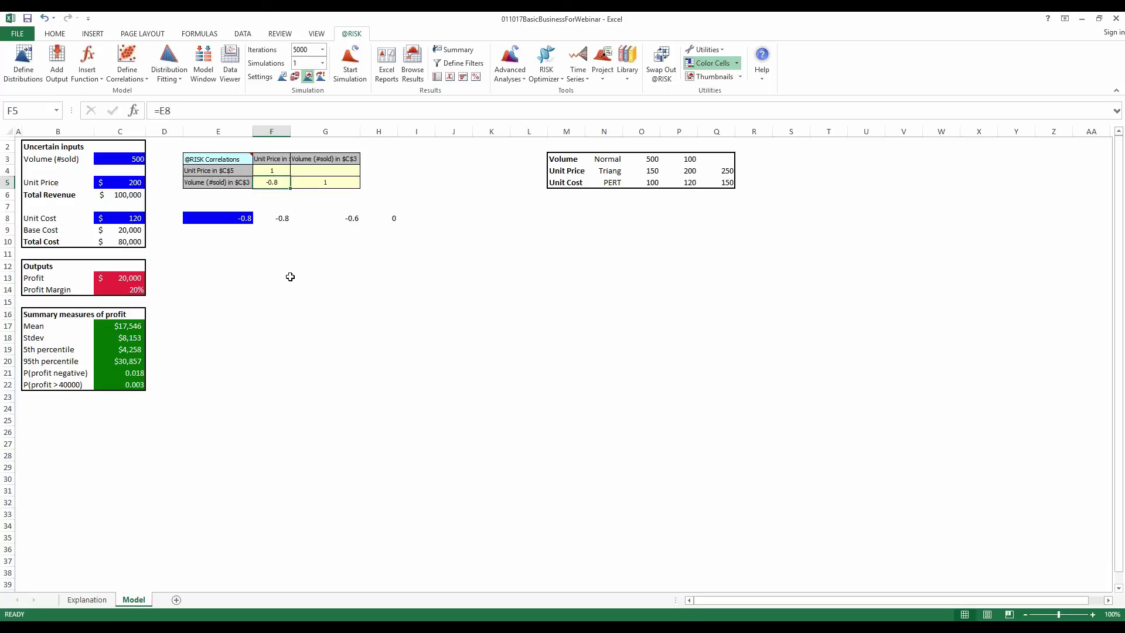
- Set the number of simulations to 3, run them for the Profit output, and move the results window clear of the coefficient table
left_click(127, 279)
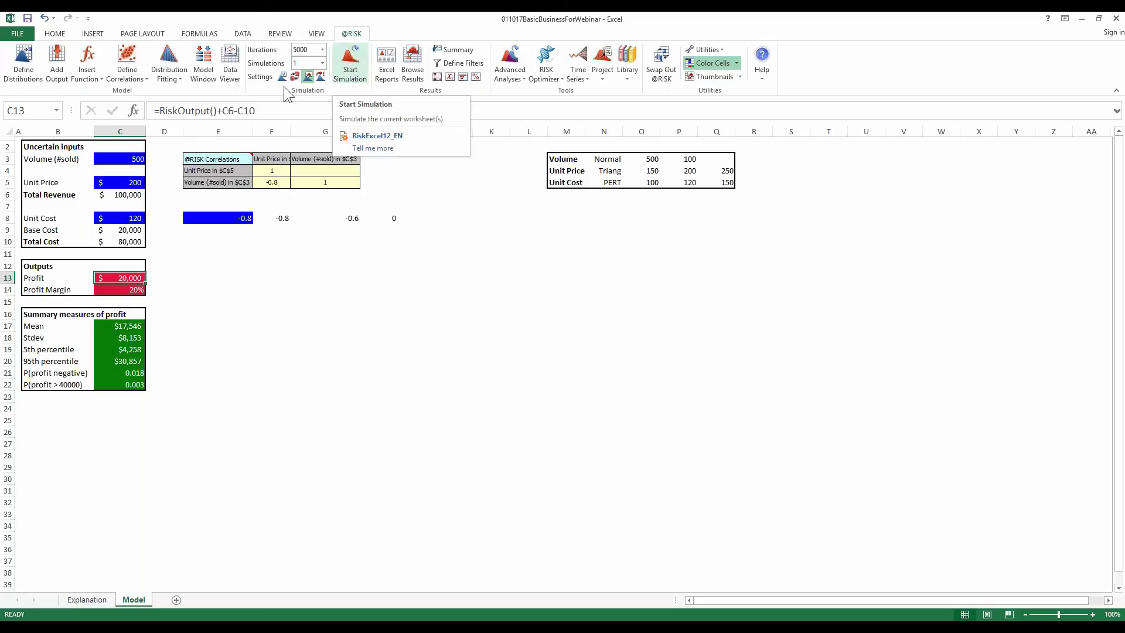
left_click(310, 64)
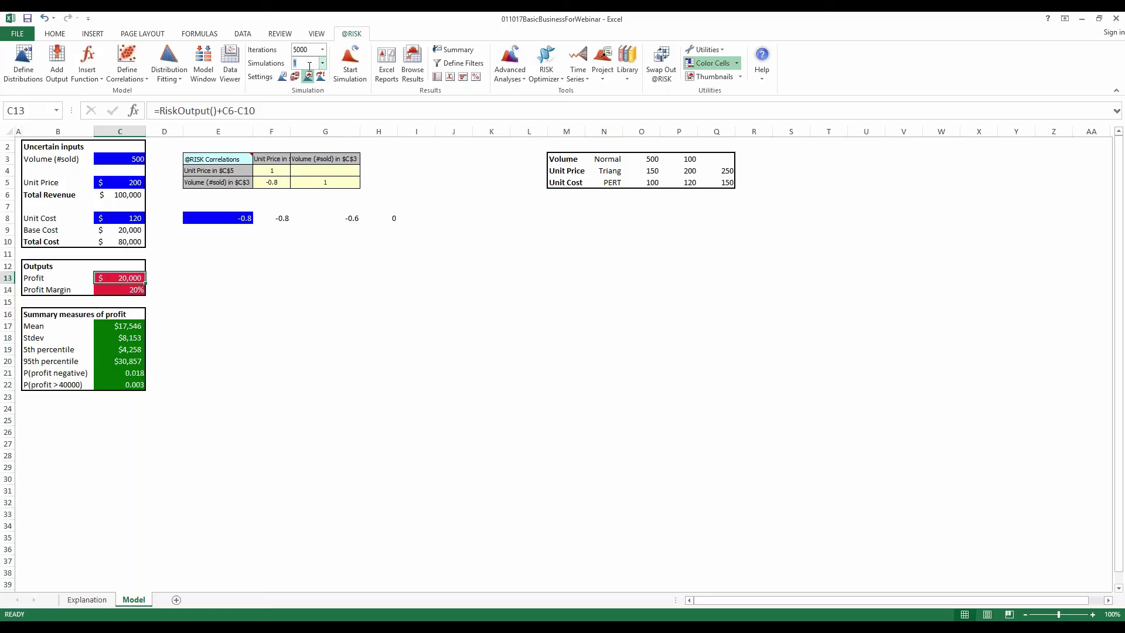
type("3")
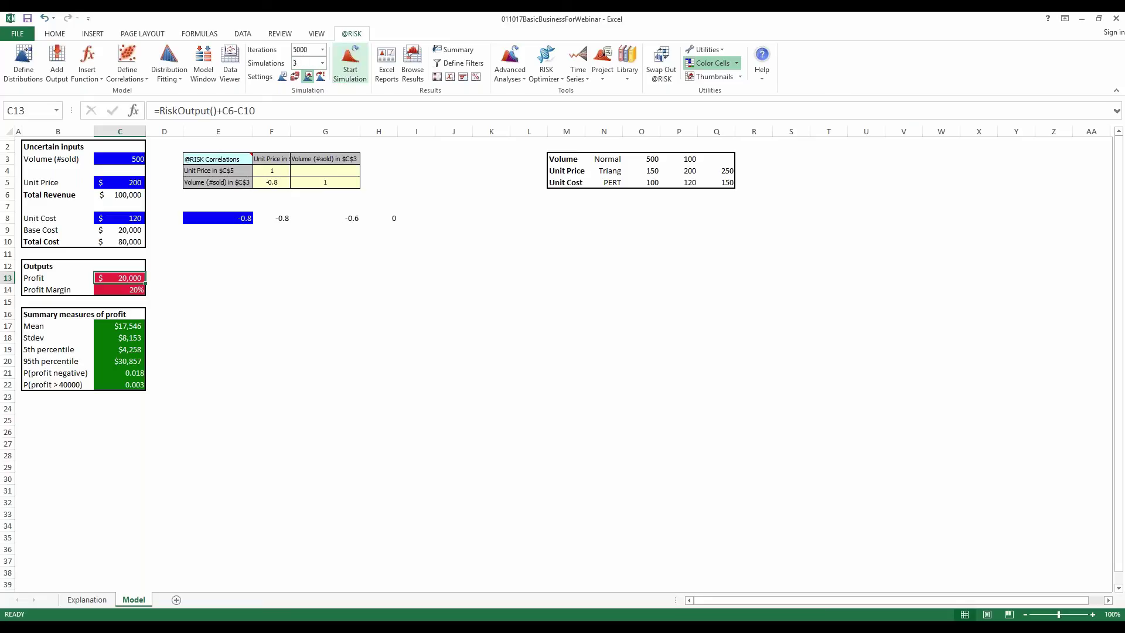
left_click(350, 61)
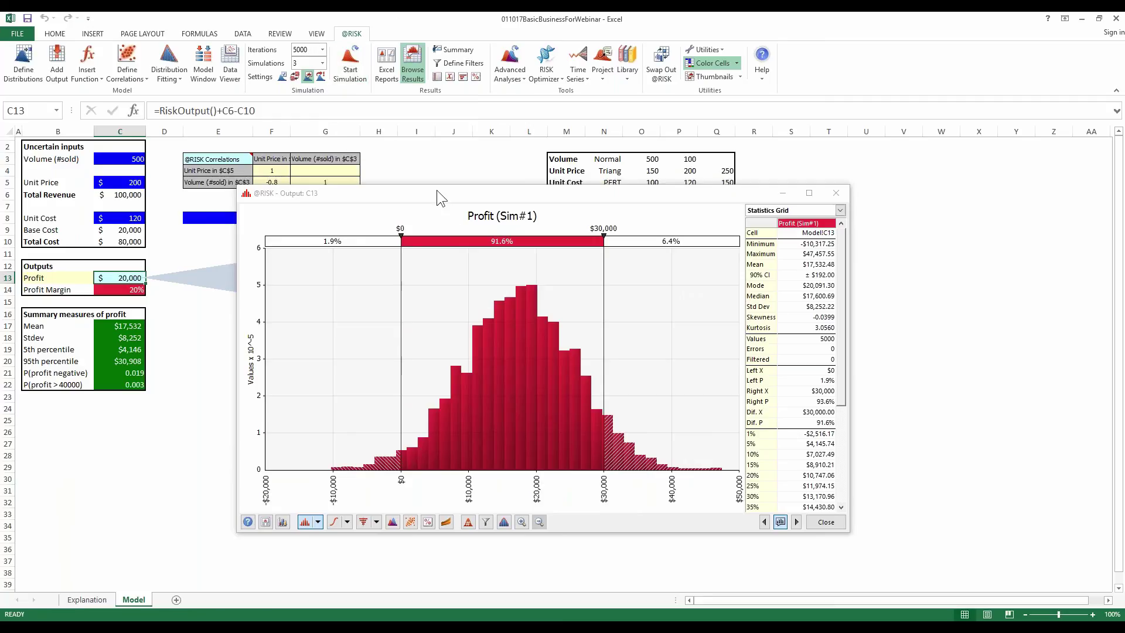
left_click_drag(451, 195, 615, 153)
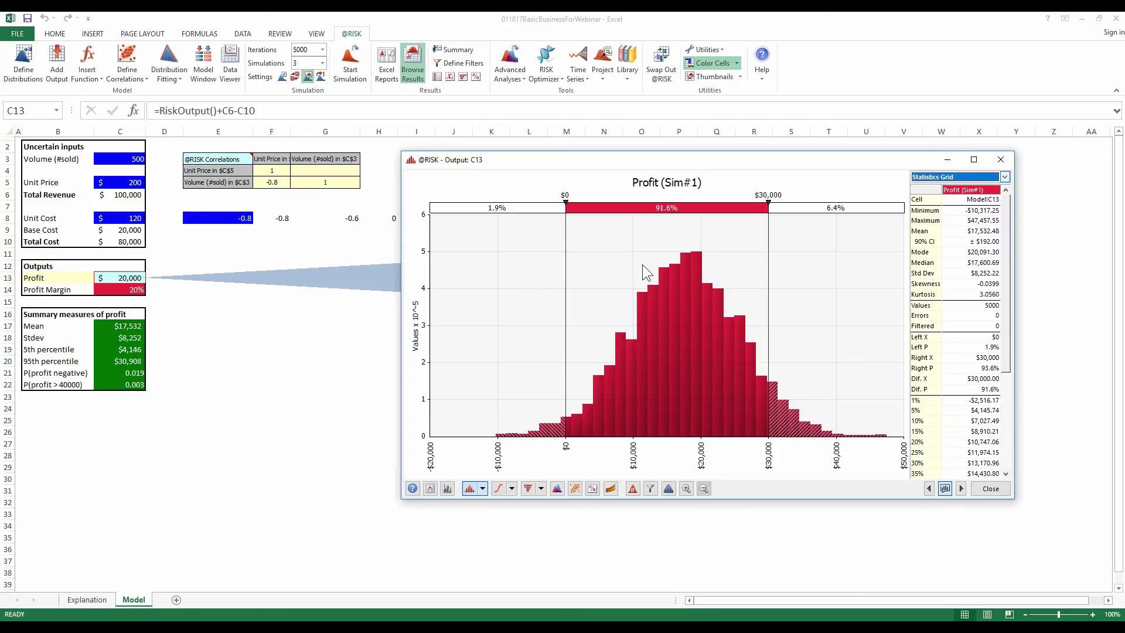
- View the Profit distribution for Simulation #2 and Simulation #3, and overlay all simulations in one graph
left_click(631, 489)
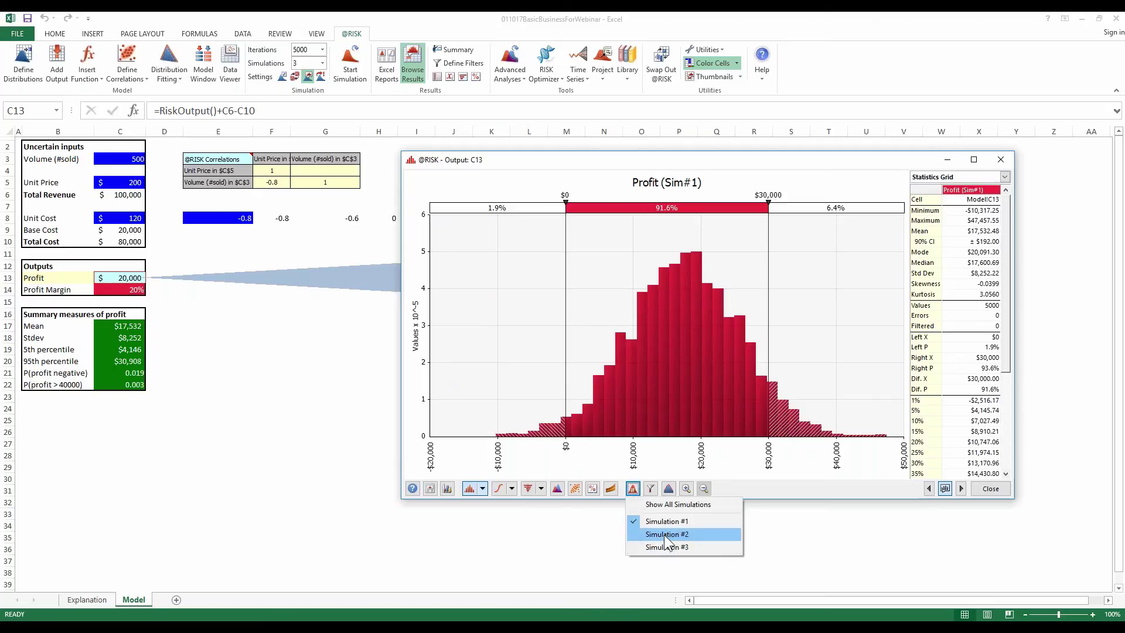
left_click(664, 533)
left_click(631, 488)
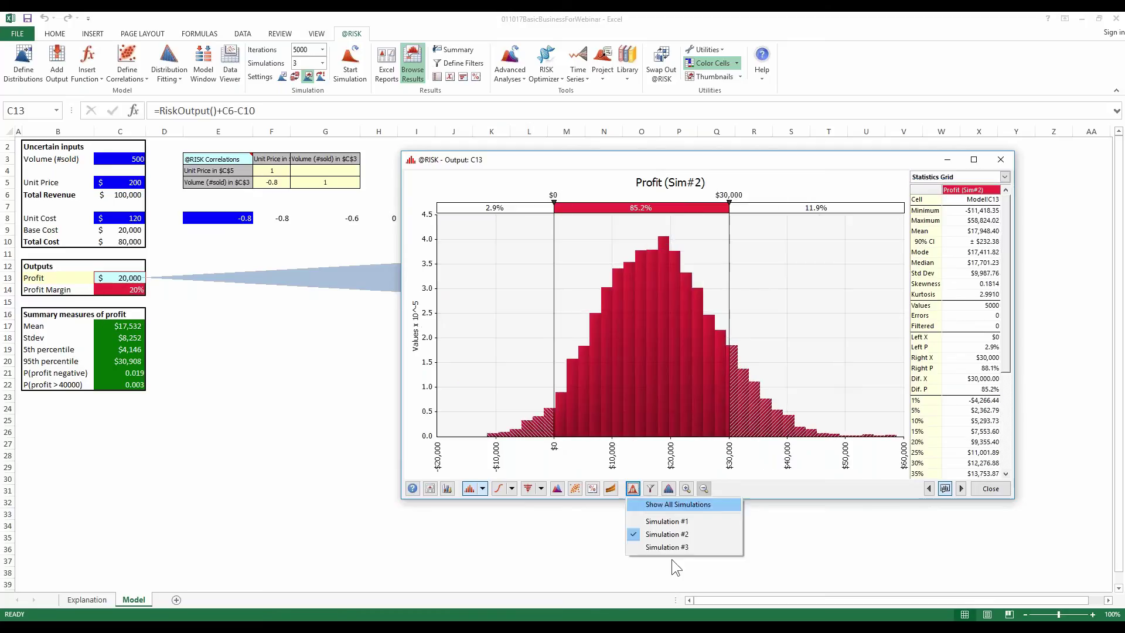
left_click(669, 547)
left_click(633, 489)
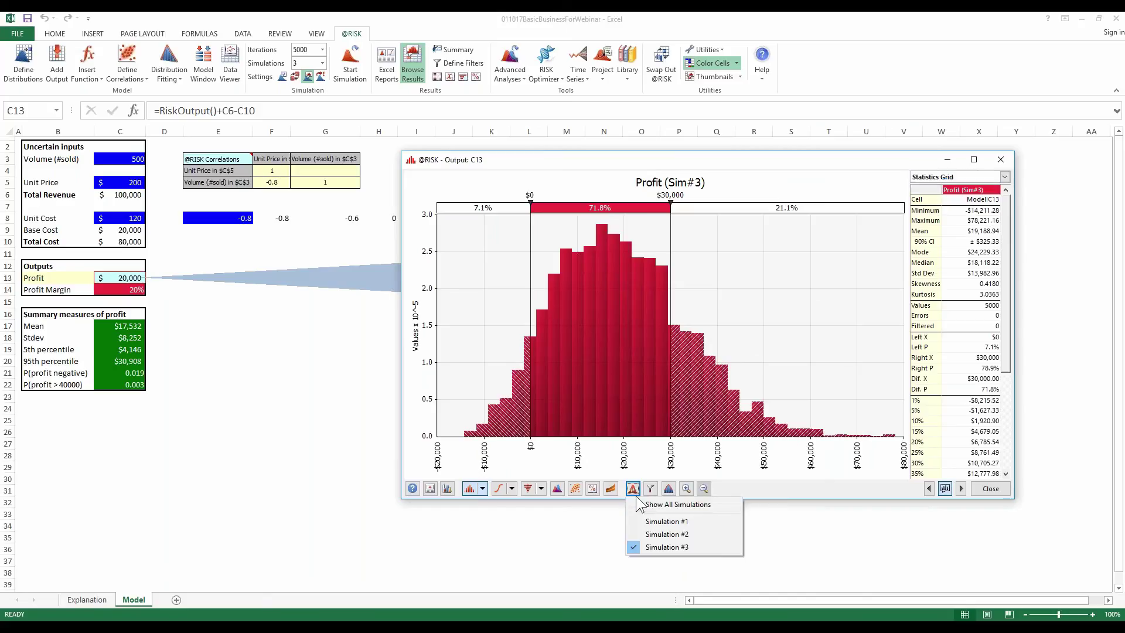
left_click(650, 505)
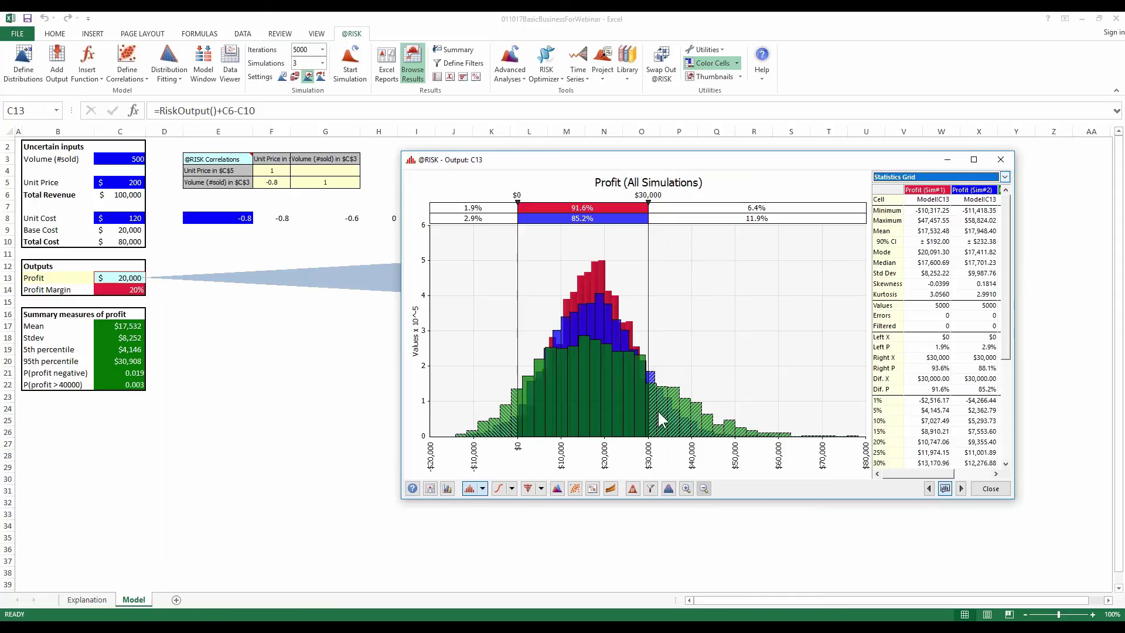
- Set the number of delimited curves in the overlaid Profit graph to 3
right_click(734, 265)
left_click(740, 273)
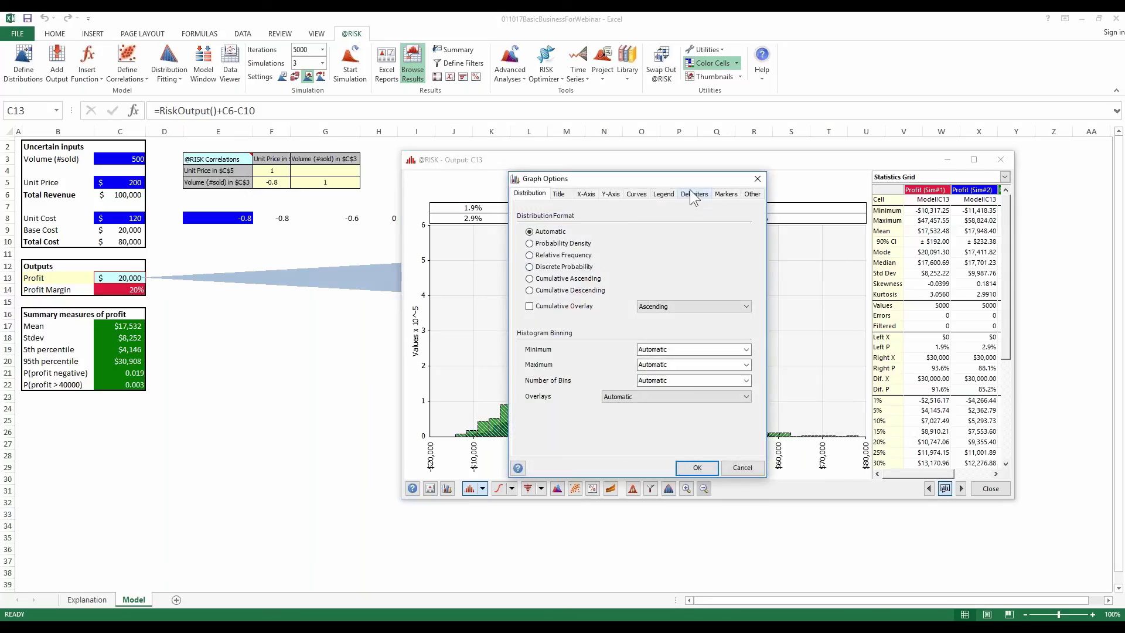
left_click(693, 196)
left_click(653, 250)
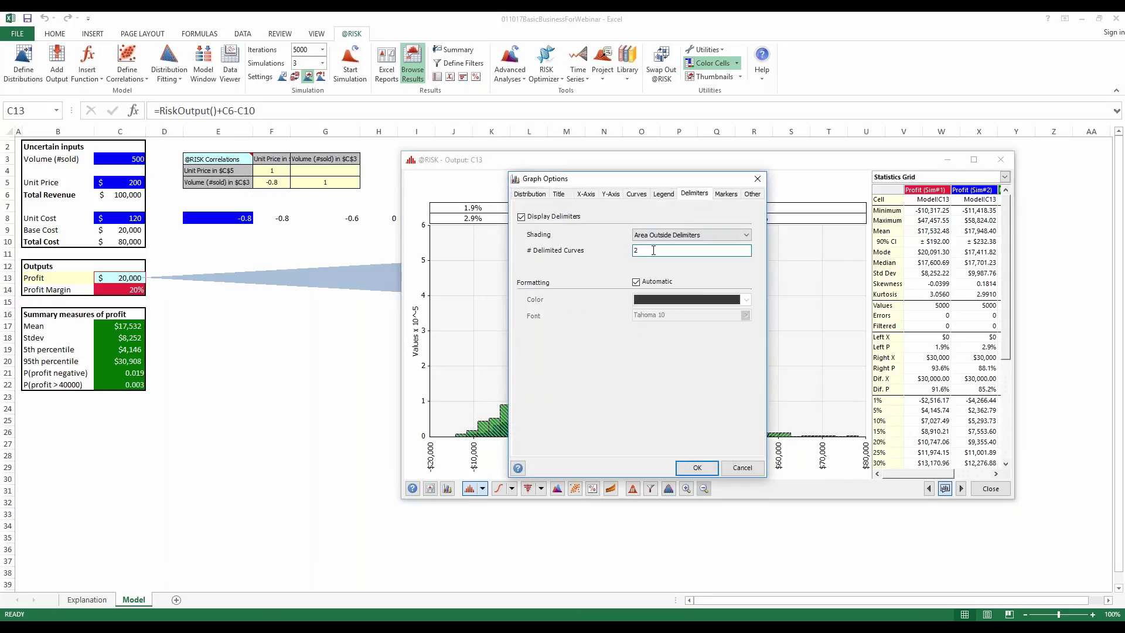
key("BackSpace")
type("3")
left_click(699, 468)
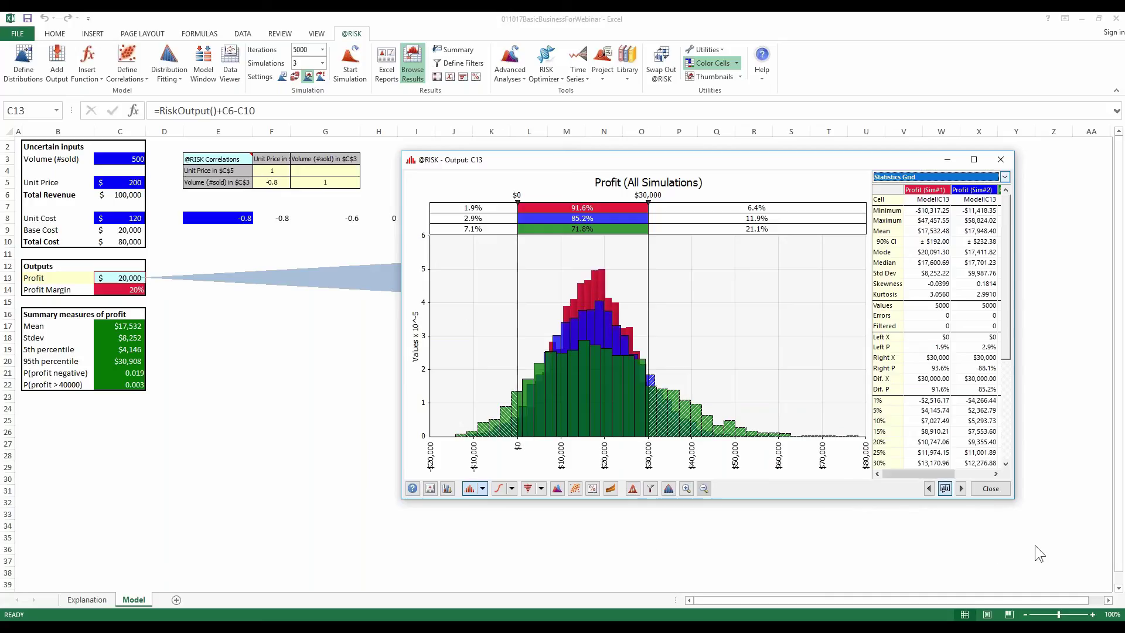
- Close the Profit results window showing all simulations and return to the Model sheet
left_click(1059, 552)
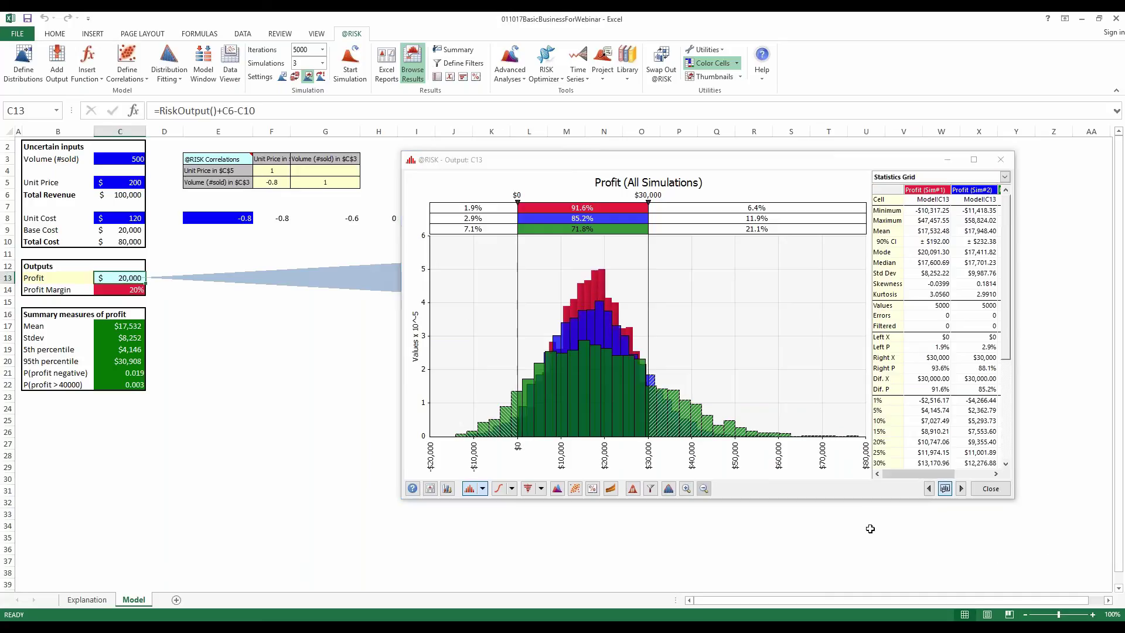
left_click(990, 488)
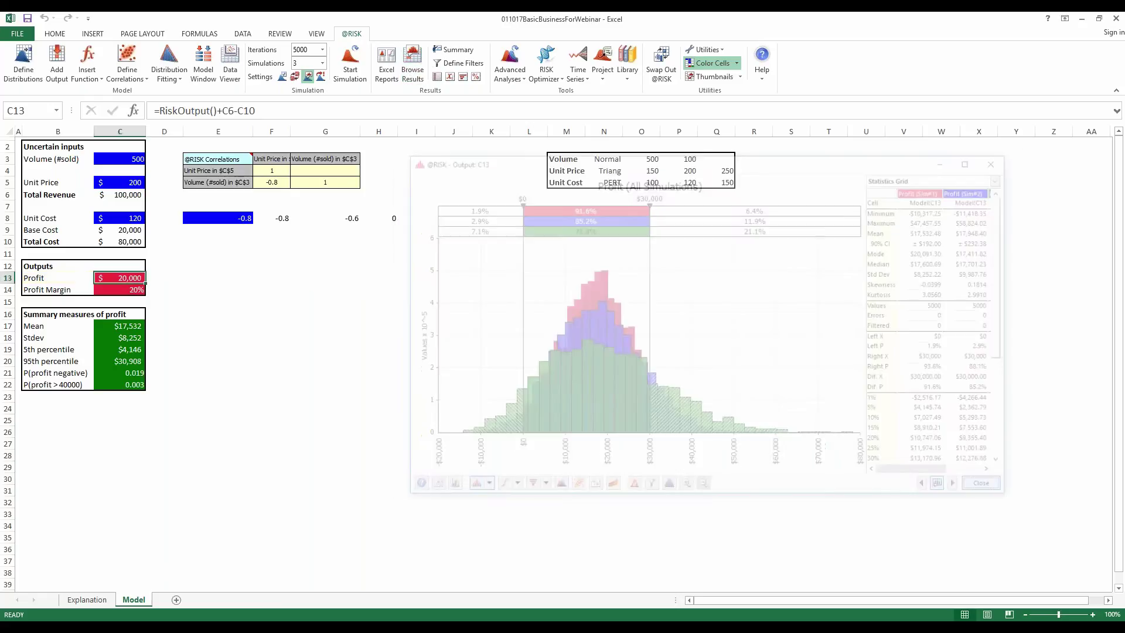
left_click(476, 335)
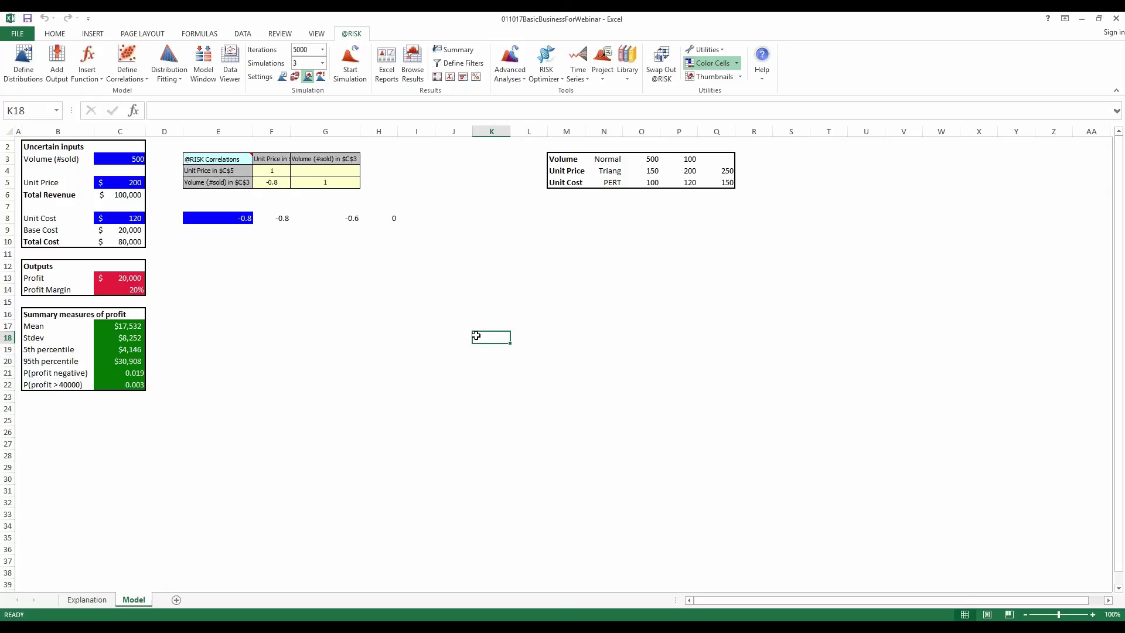
- Open the recent workbook 011017Basic from the CorrelationAndSensitivity folder
left_click(17, 33)
left_click(23, 106)
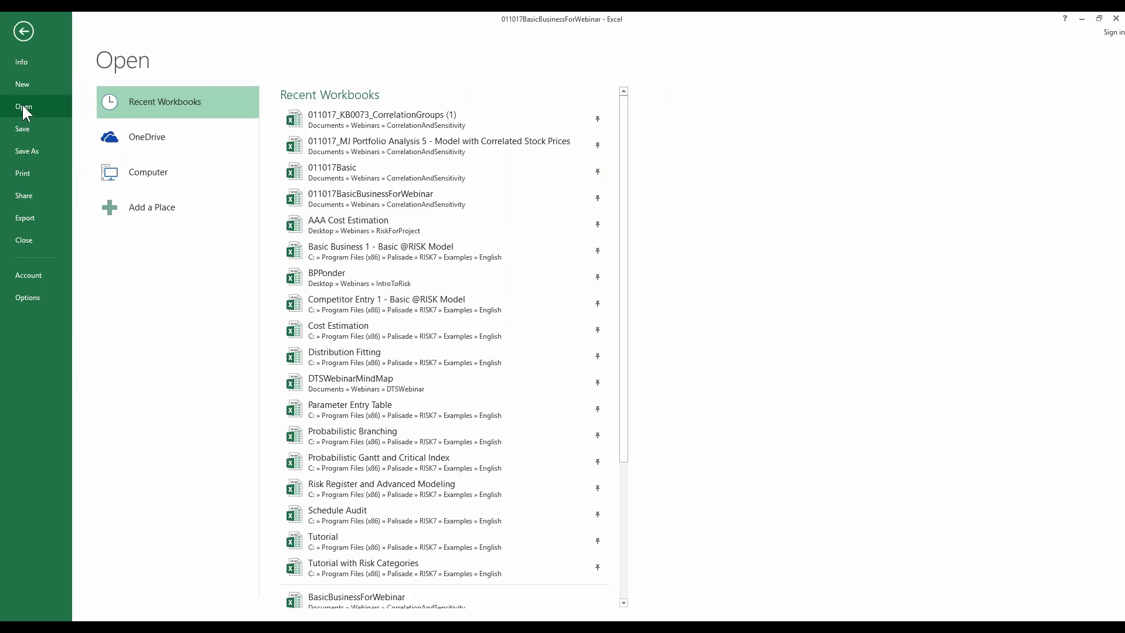
left_click(430, 176)
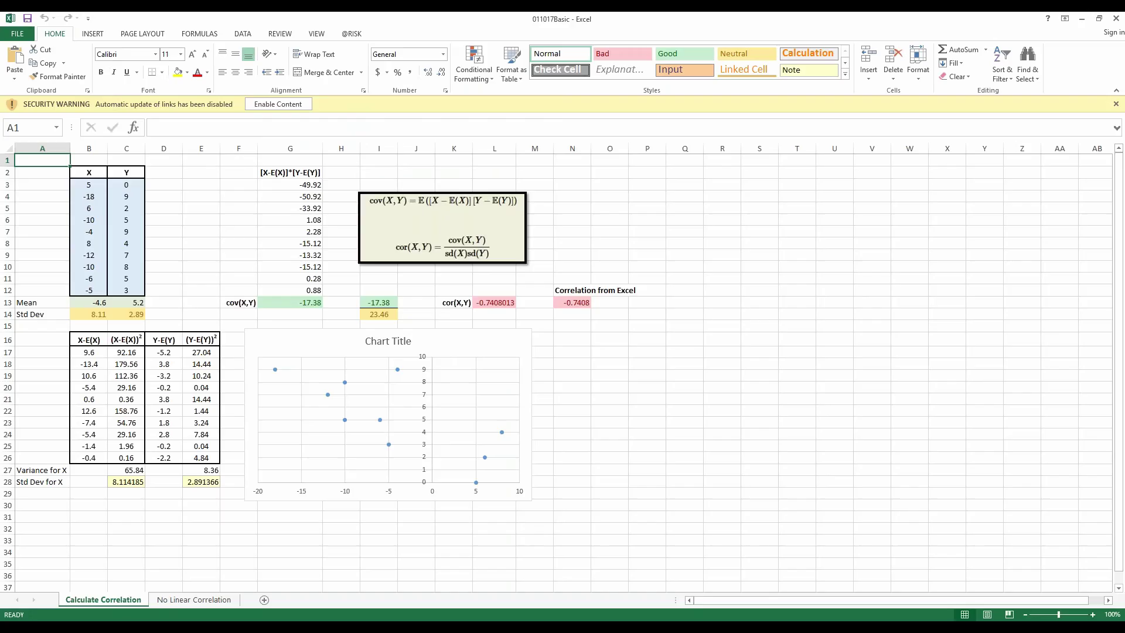
- Enable the workbook's content and inspect the manual cor(X,Y) formula in L13 and the CORREL formula in N13
left_click(262, 108)
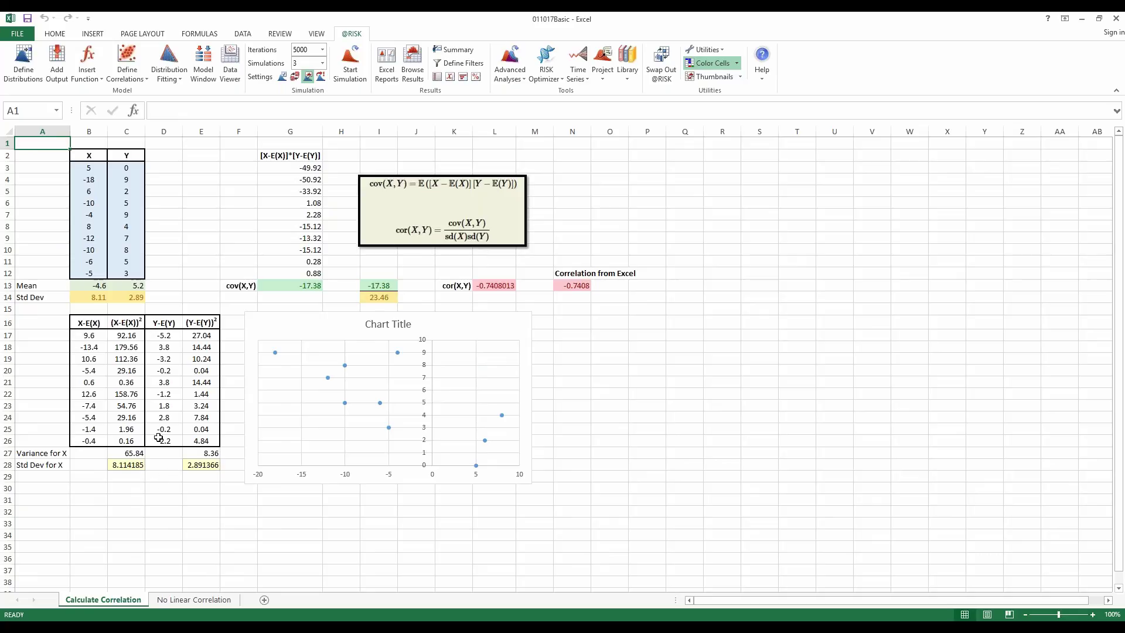
left_click(507, 286)
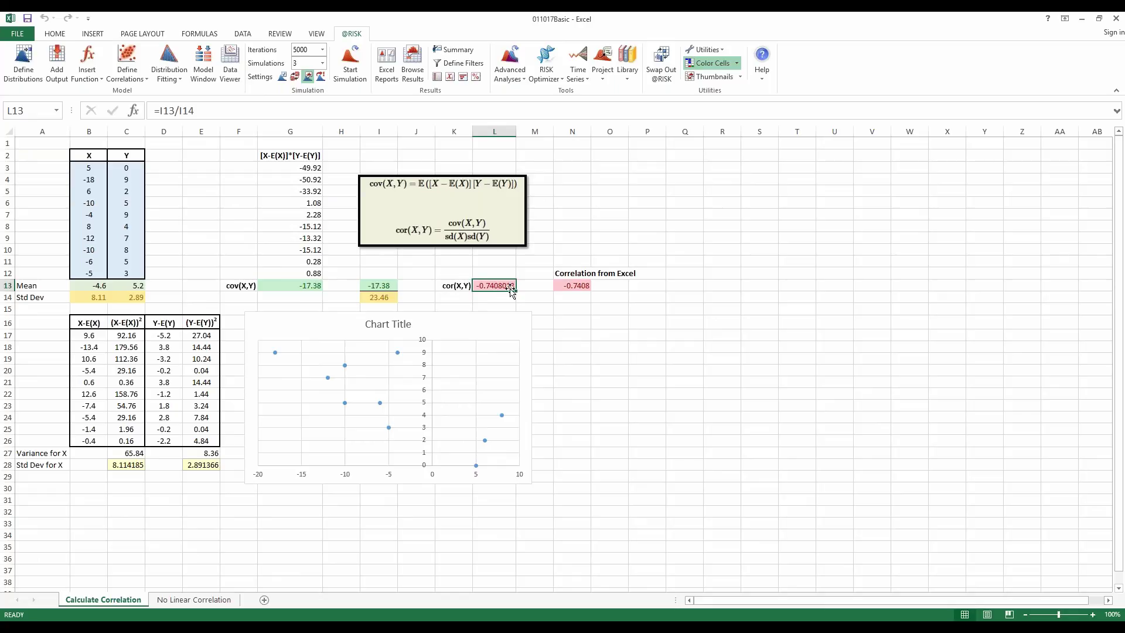
left_click(572, 286)
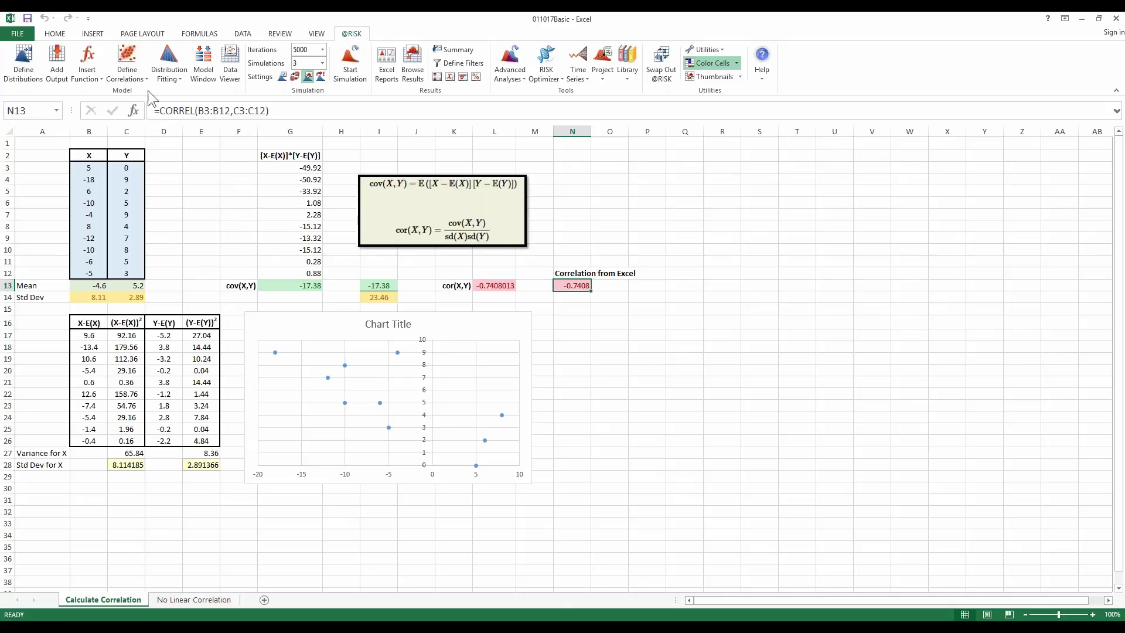
left_click_drag(154, 111, 269, 111)
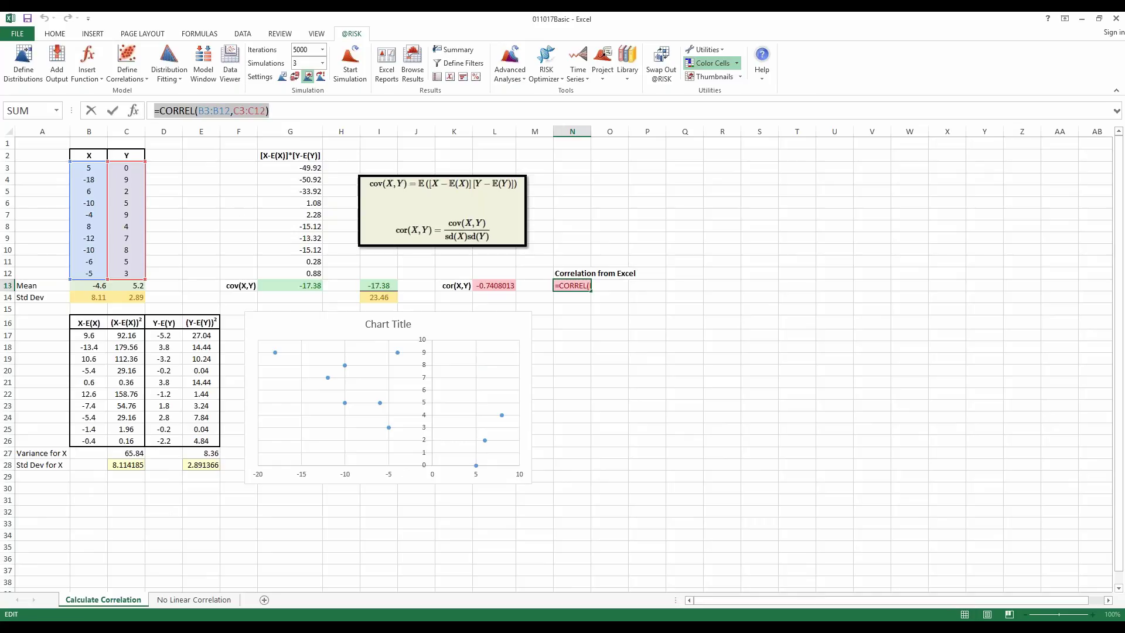
left_click(277, 109)
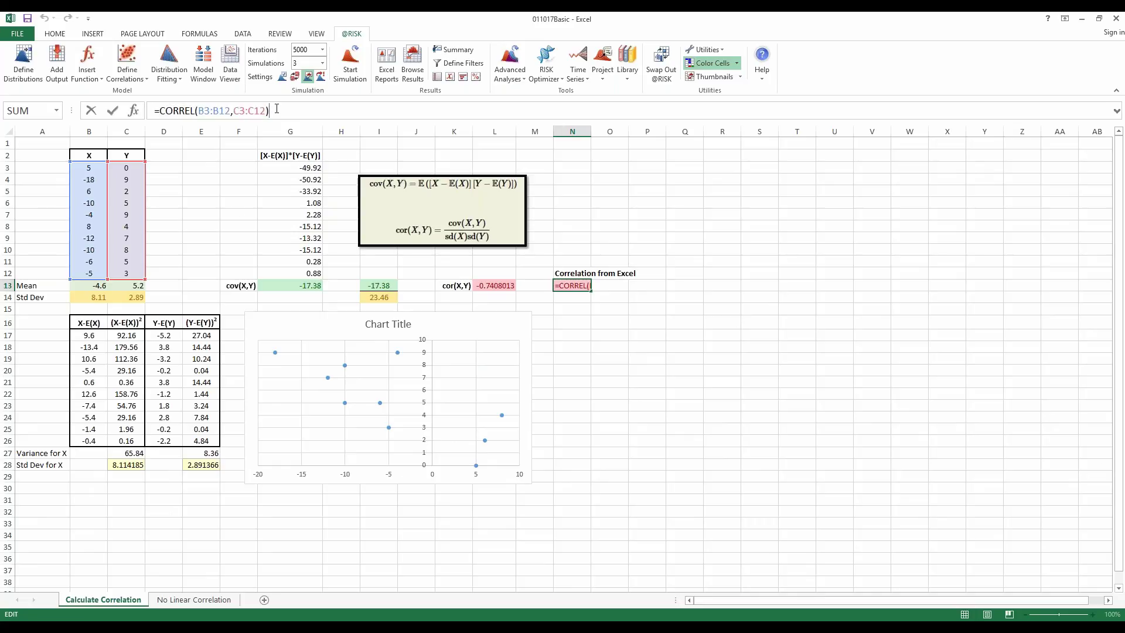
key("Return")
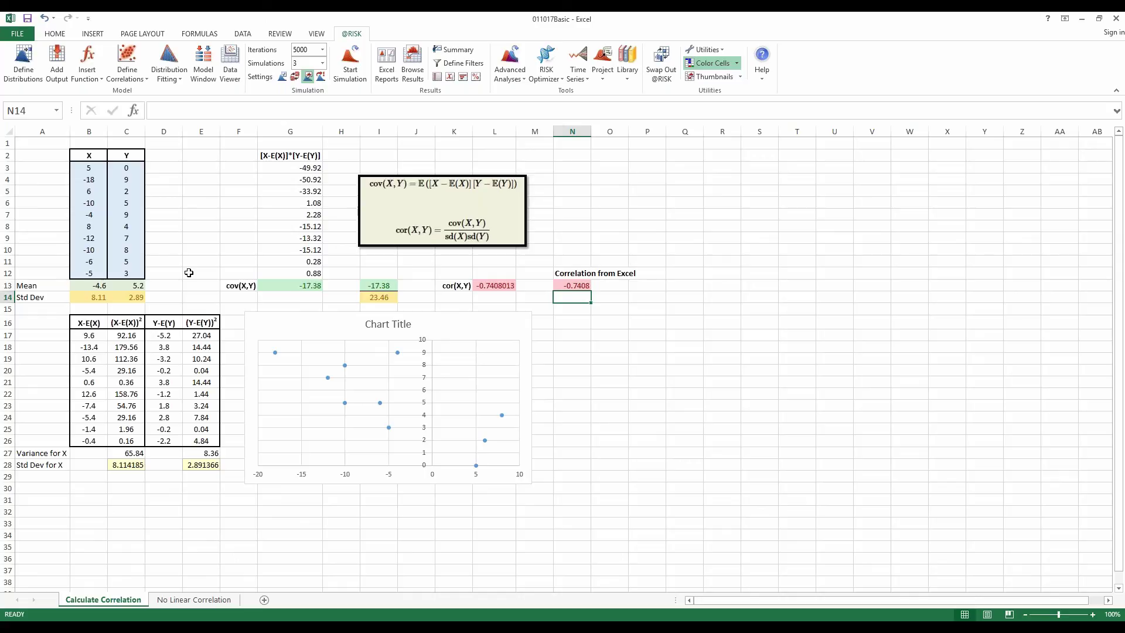
left_click(91, 170)
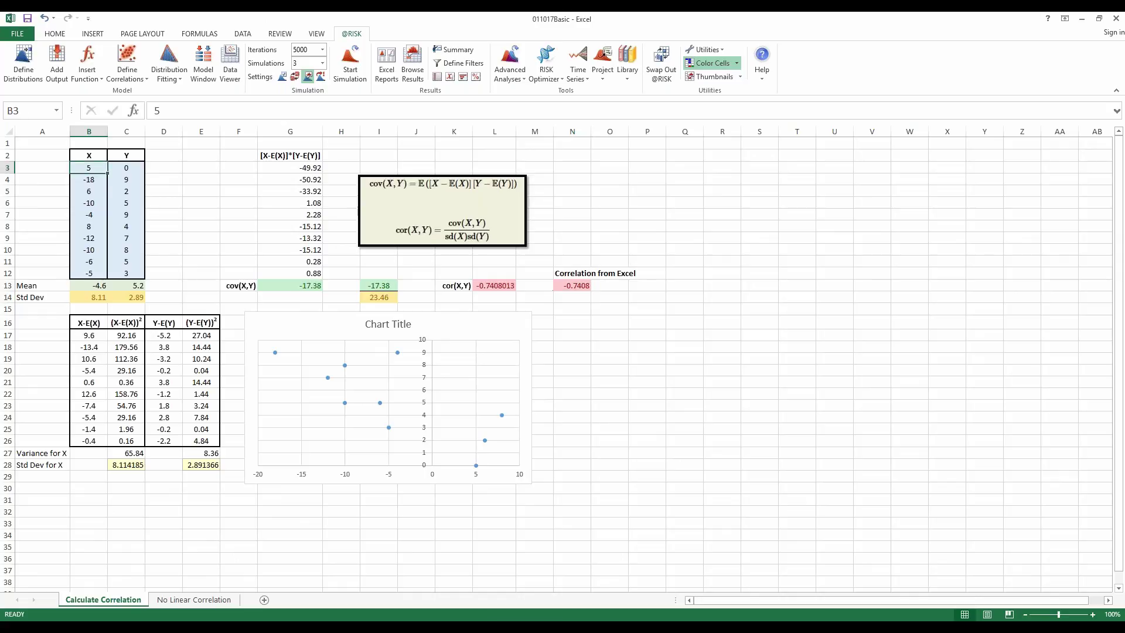
left_click(230, 65)
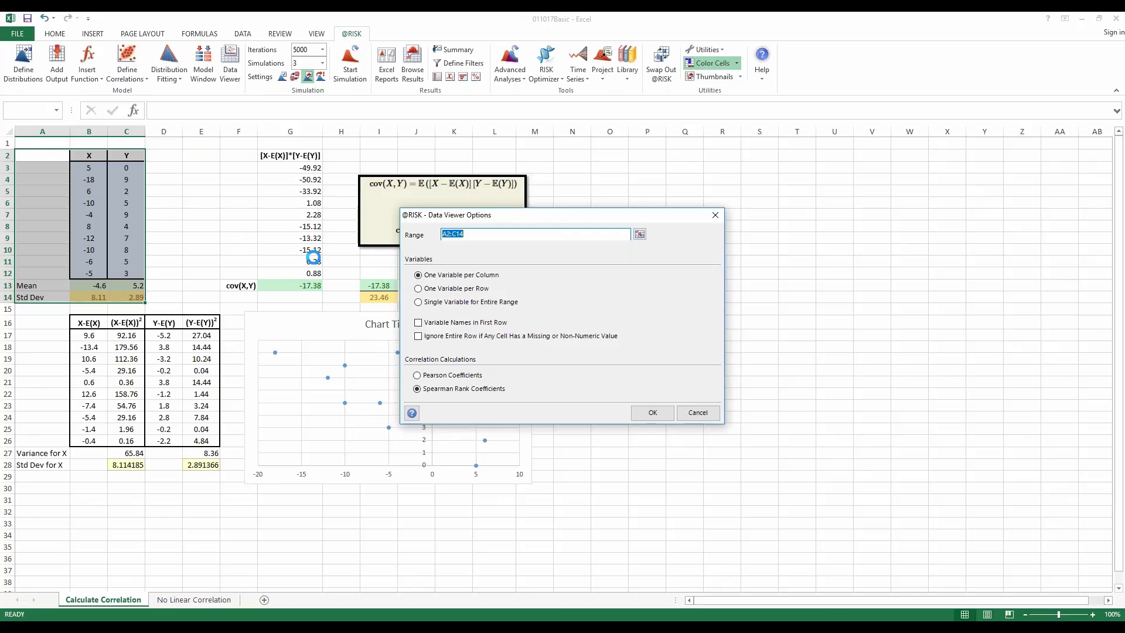
left_click(444, 234)
left_click_drag(446, 234, 443, 234)
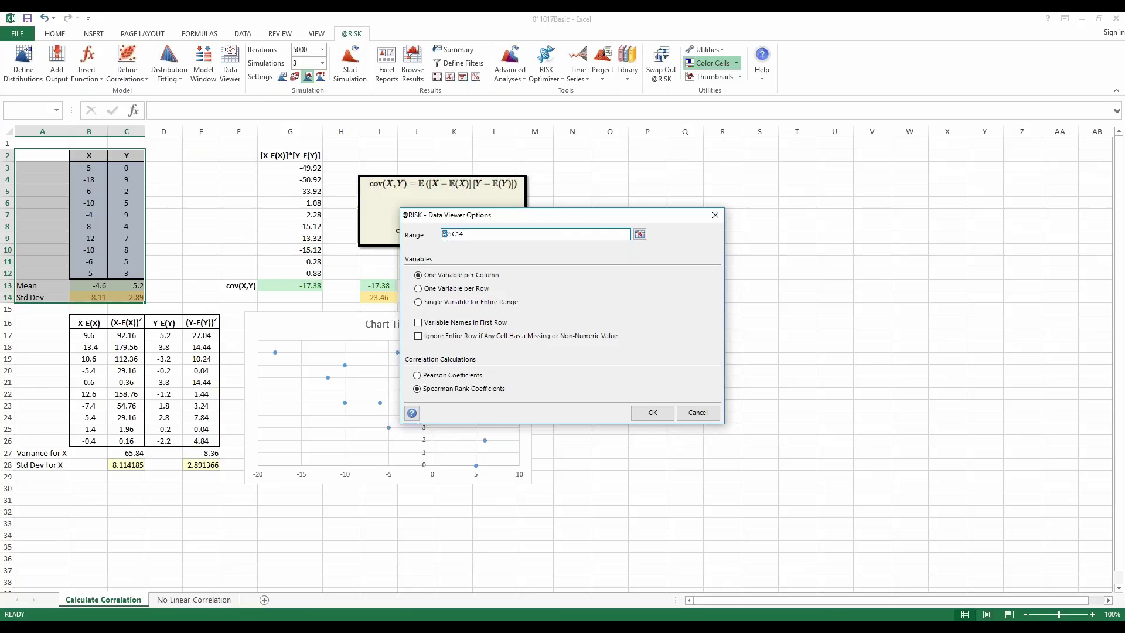
left_click(639, 234)
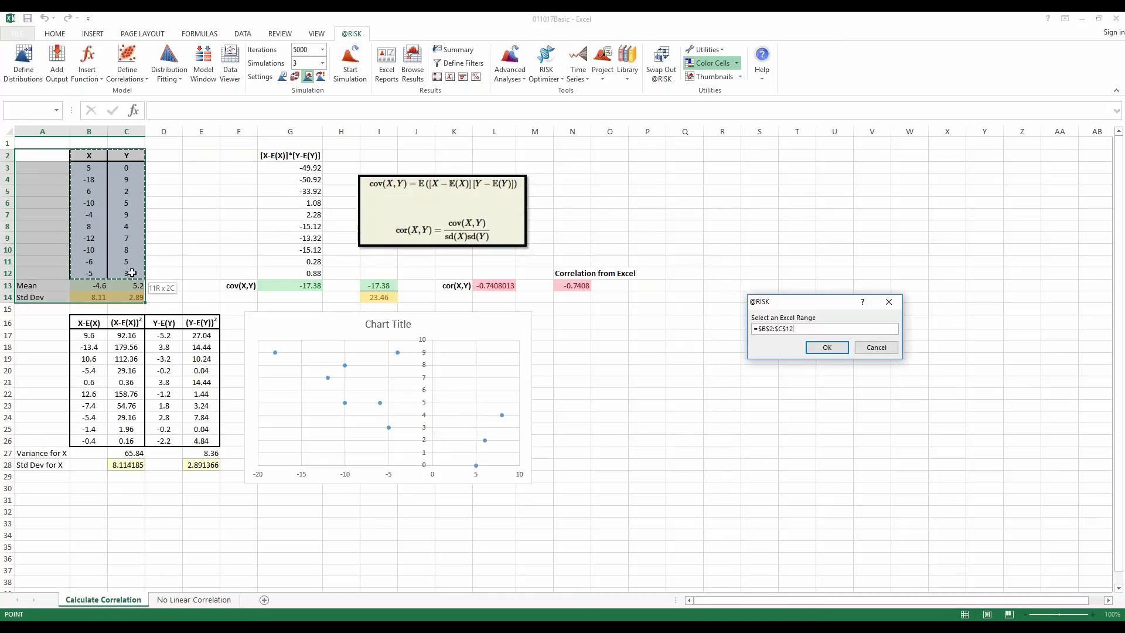
left_click(826, 348)
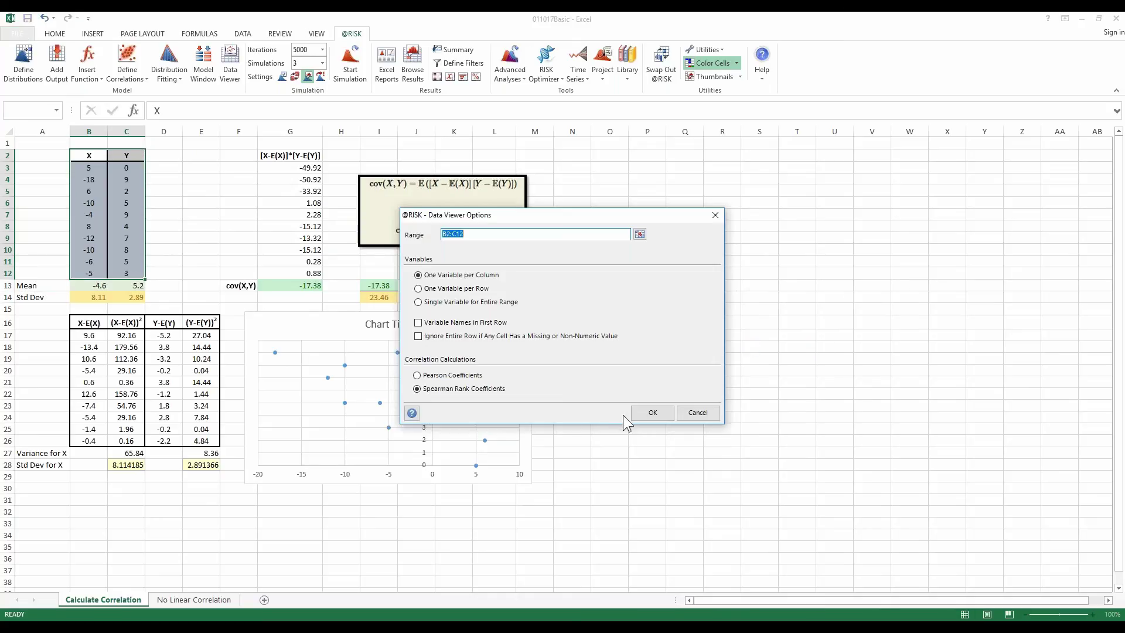
left_click(424, 375)
left_click(656, 412)
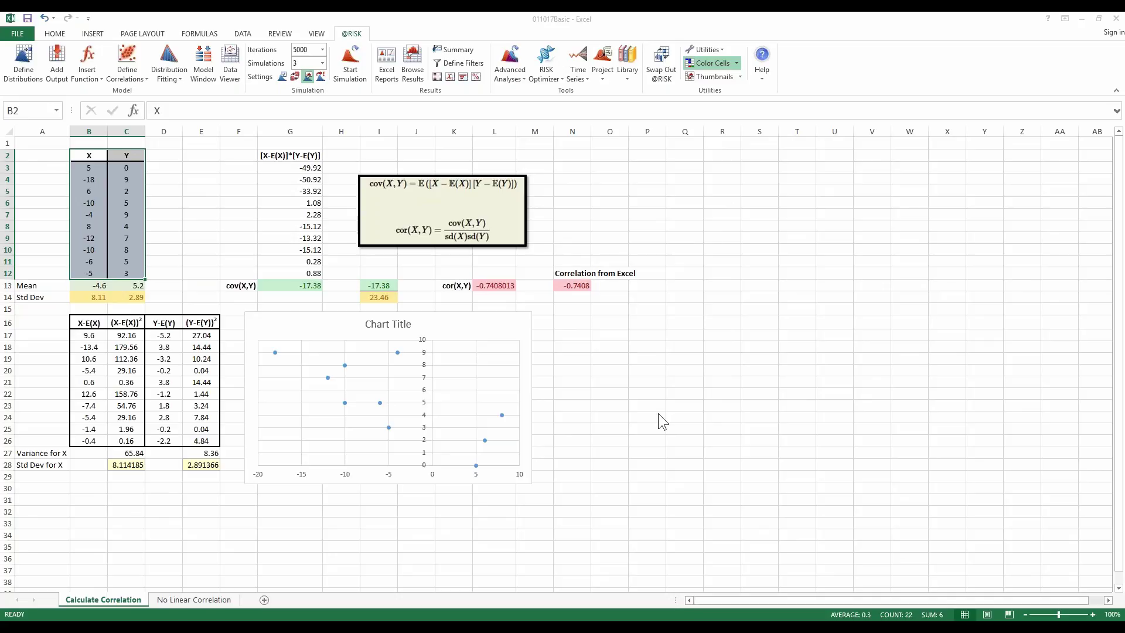
- Show the X and Y data as a scatter plot matrix and place the viewer clear of the worksheet chart
left_click(397, 438)
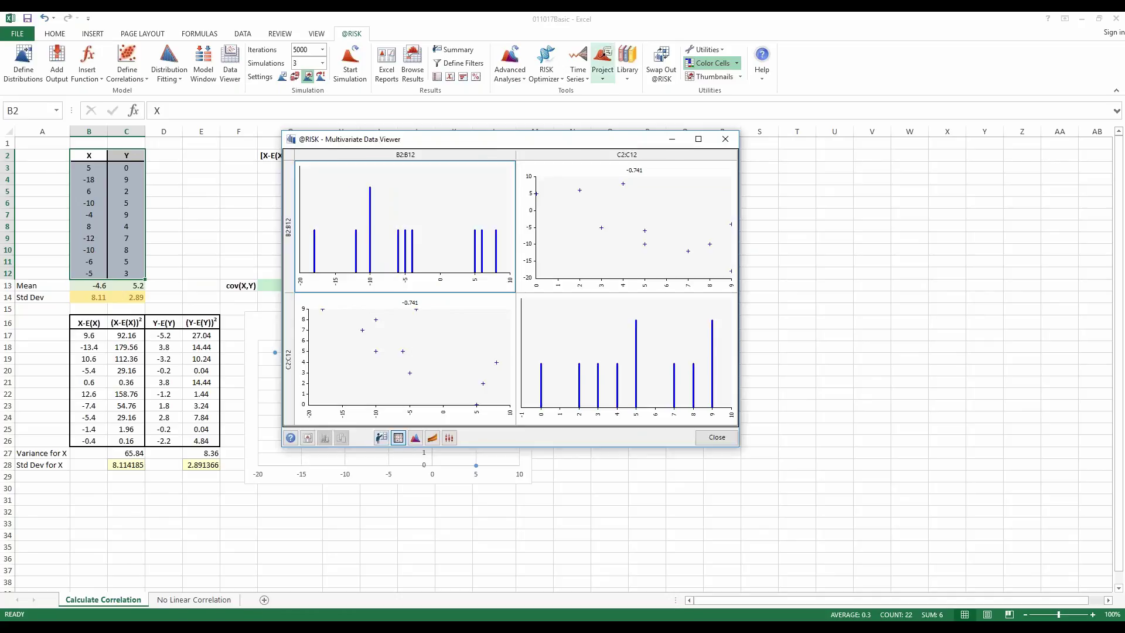
left_click_drag(490, 139, 673, 309)
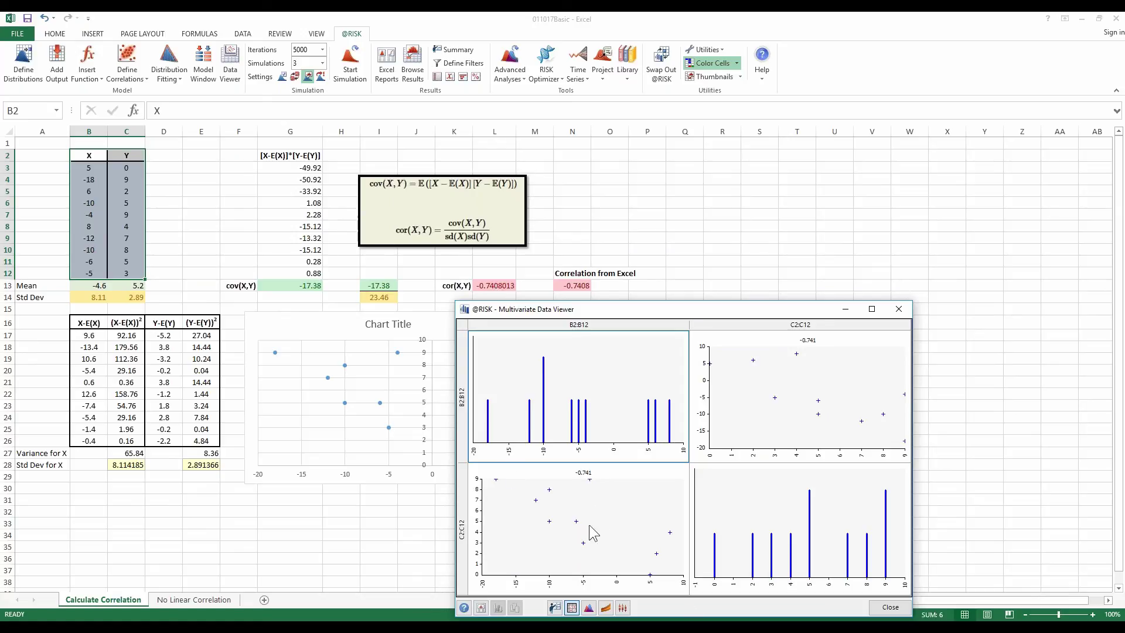
left_click_drag(677, 313, 777, 125)
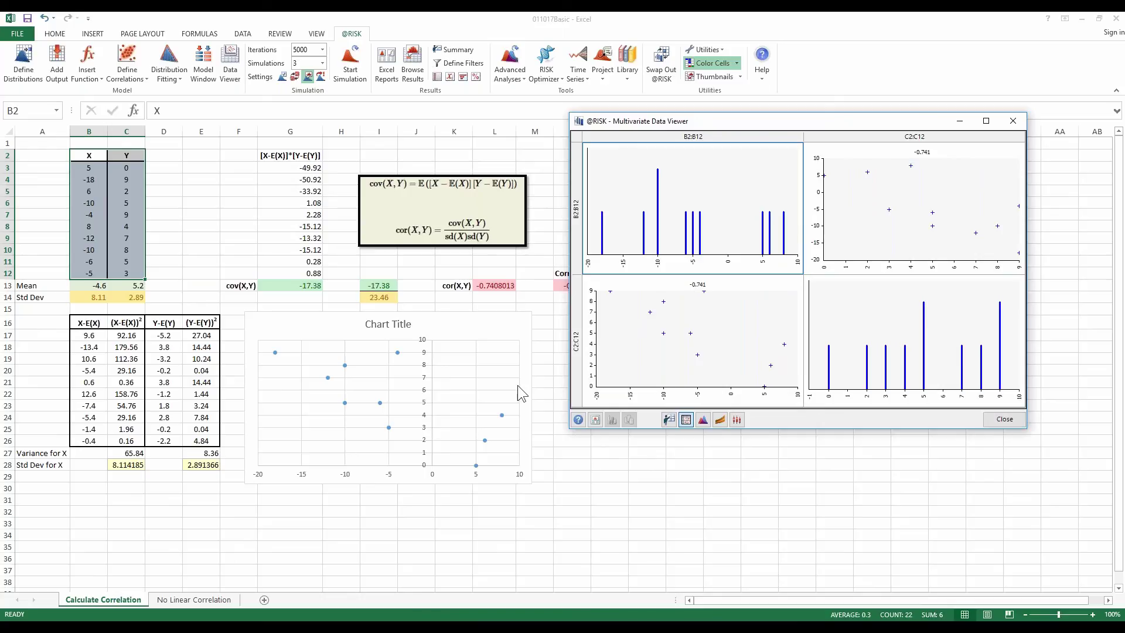
- Add a trendline to the X-Y scatter chart and close the Multivariate Data Viewer
left_click(497, 329)
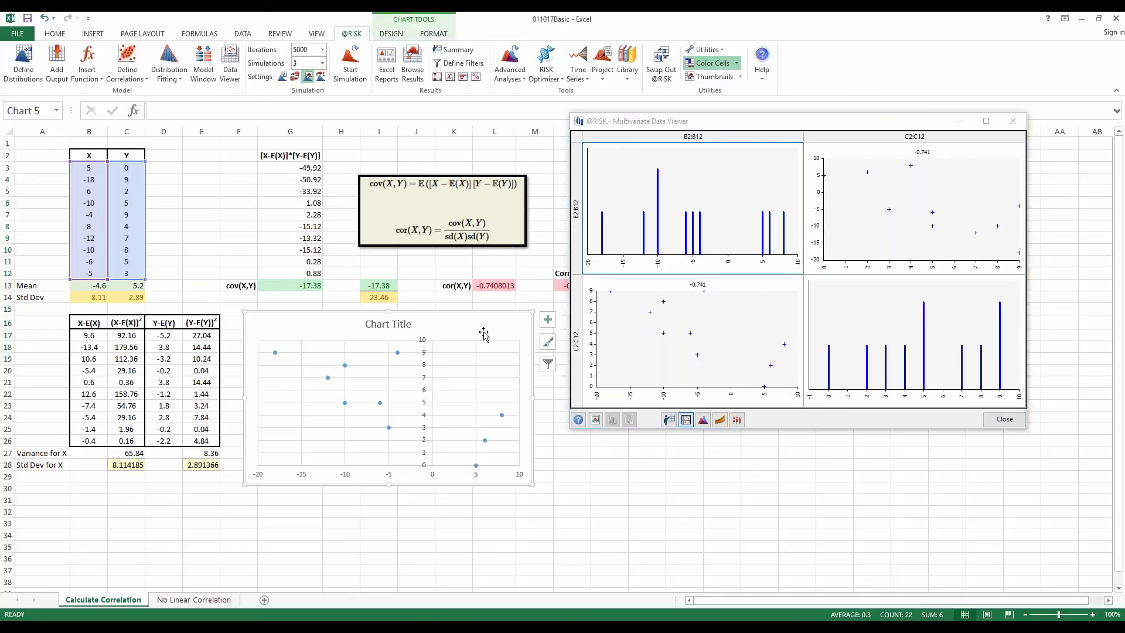
left_click(547, 319)
left_click(576, 416)
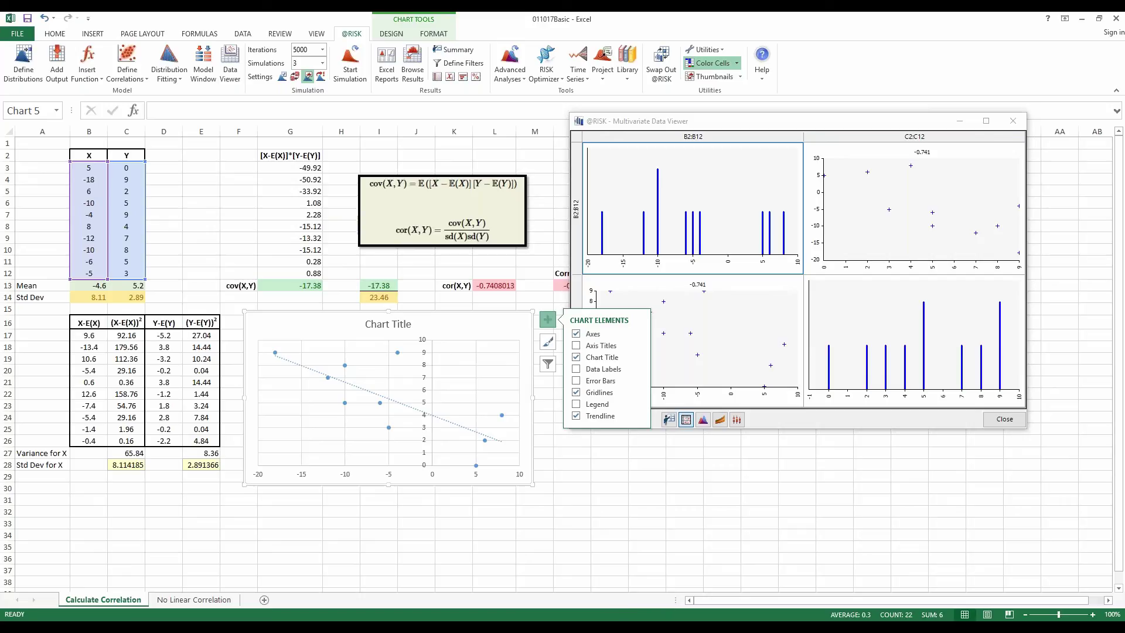
left_click(1005, 420)
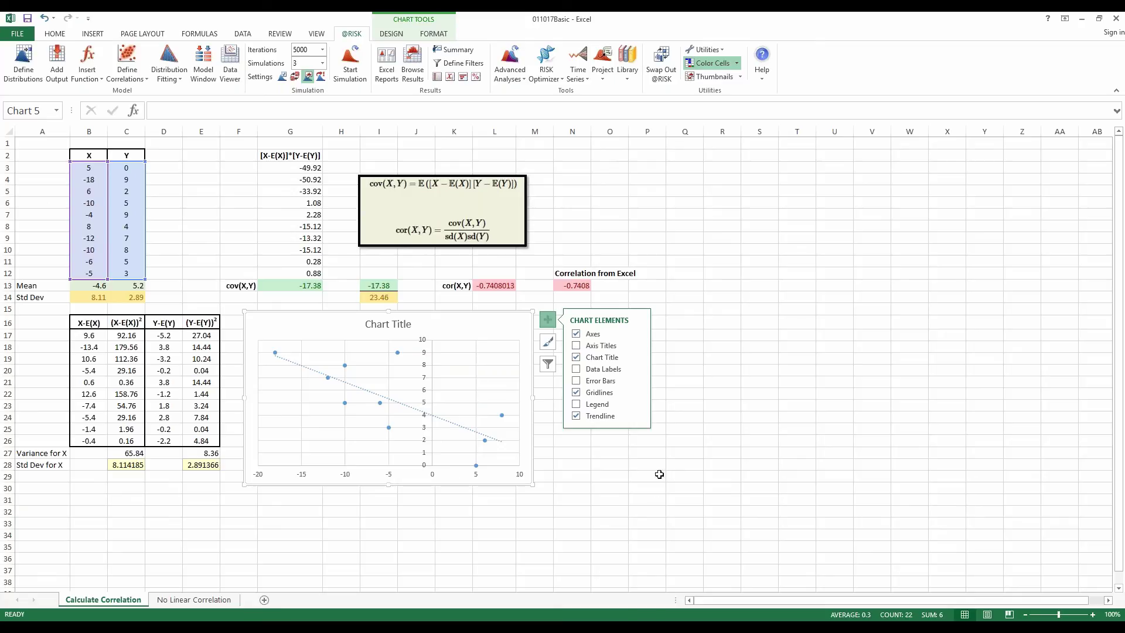
- Switch to the 011017BasicBusinessForWebinar workbook and examine the Volume and Unit Price formulas and their correlation coefficient cell
left_click(638, 404)
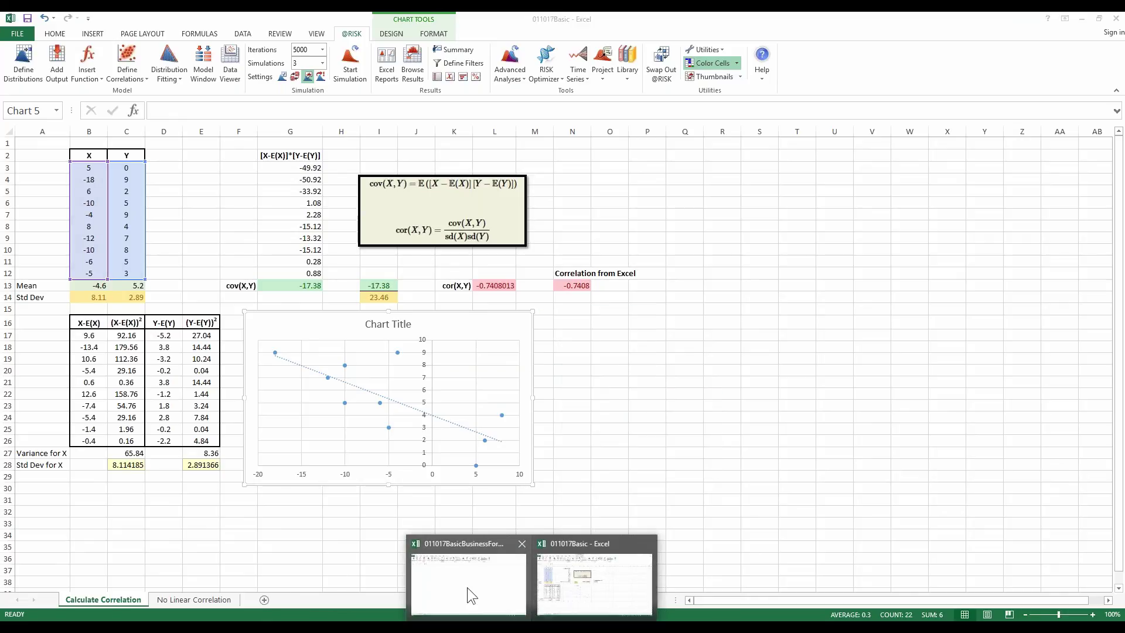
left_click(466, 585)
left_click(261, 314)
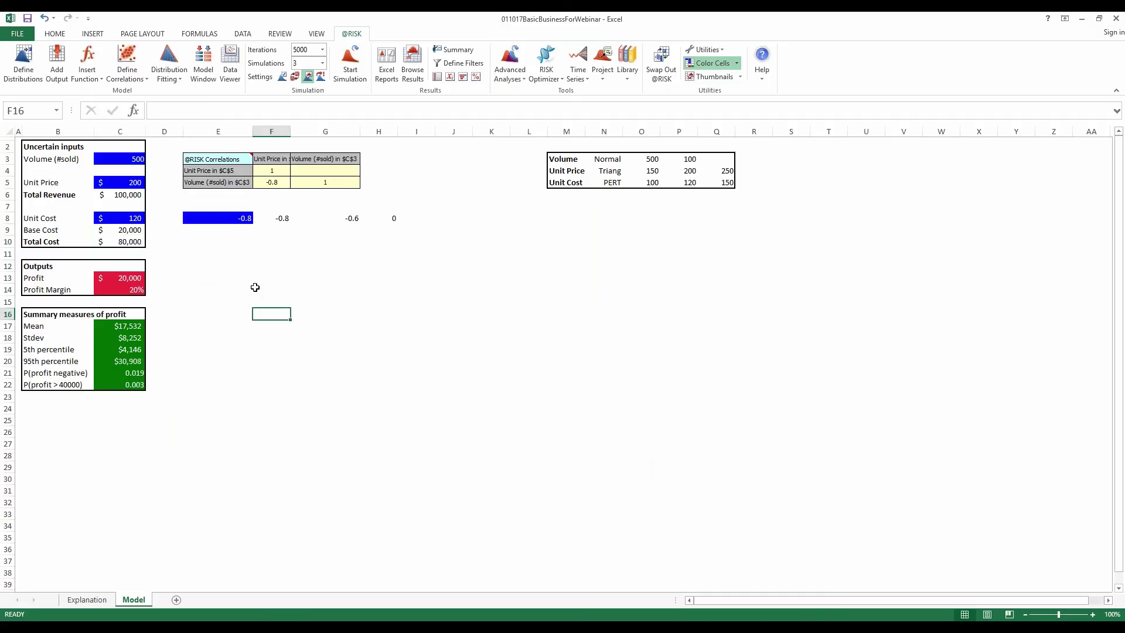
left_click(98, 157)
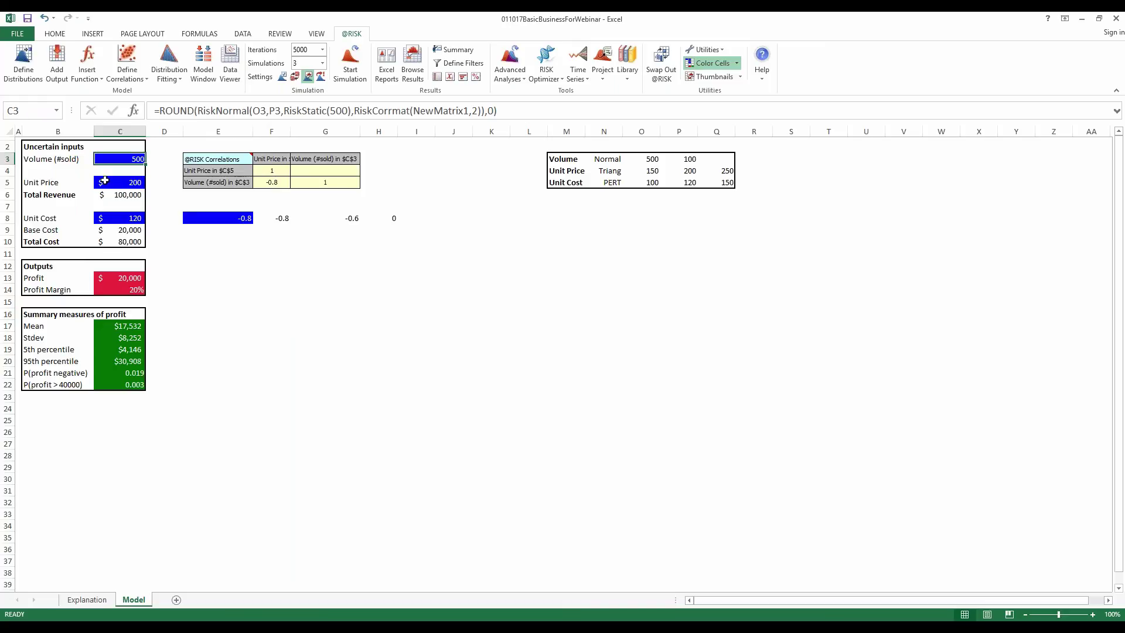
key("Down")
key("Down")
left_click(111, 155)
key("Down")
key("Down")
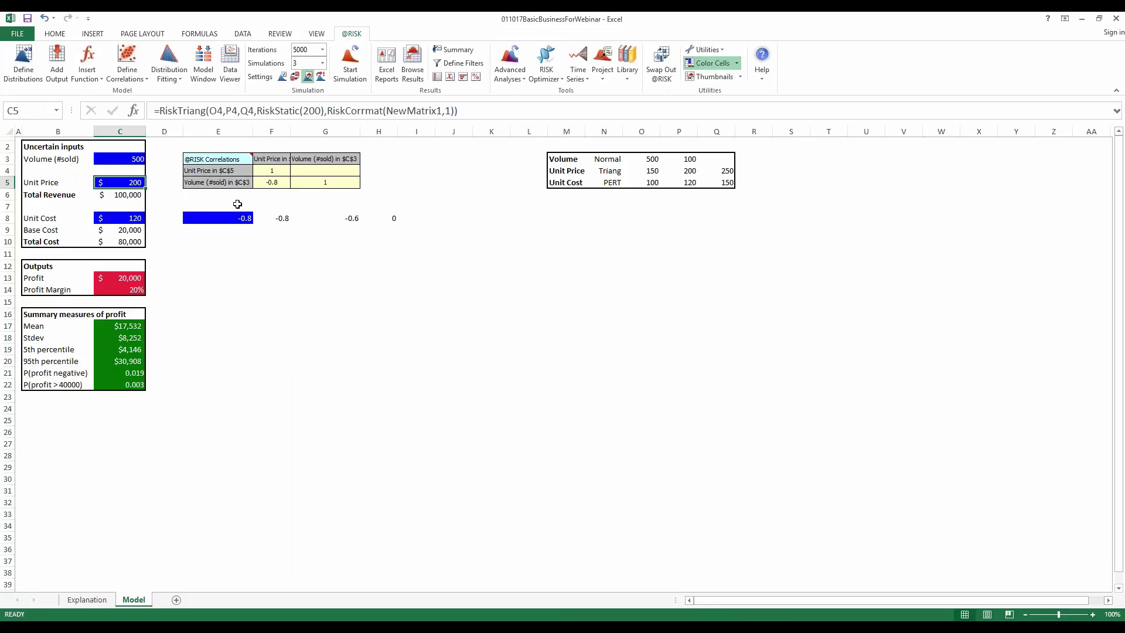
left_click(282, 183)
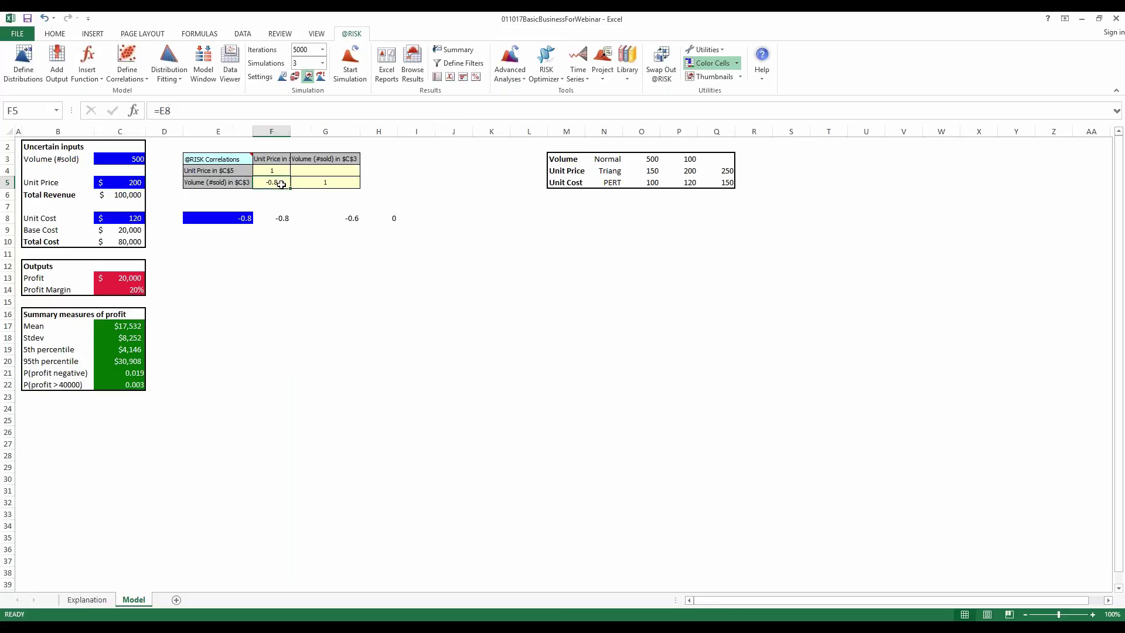
- Open the NewMatrix1 correlation definition and add the Unit Cost distribution in cell C8 to the matrix
left_click(132, 72)
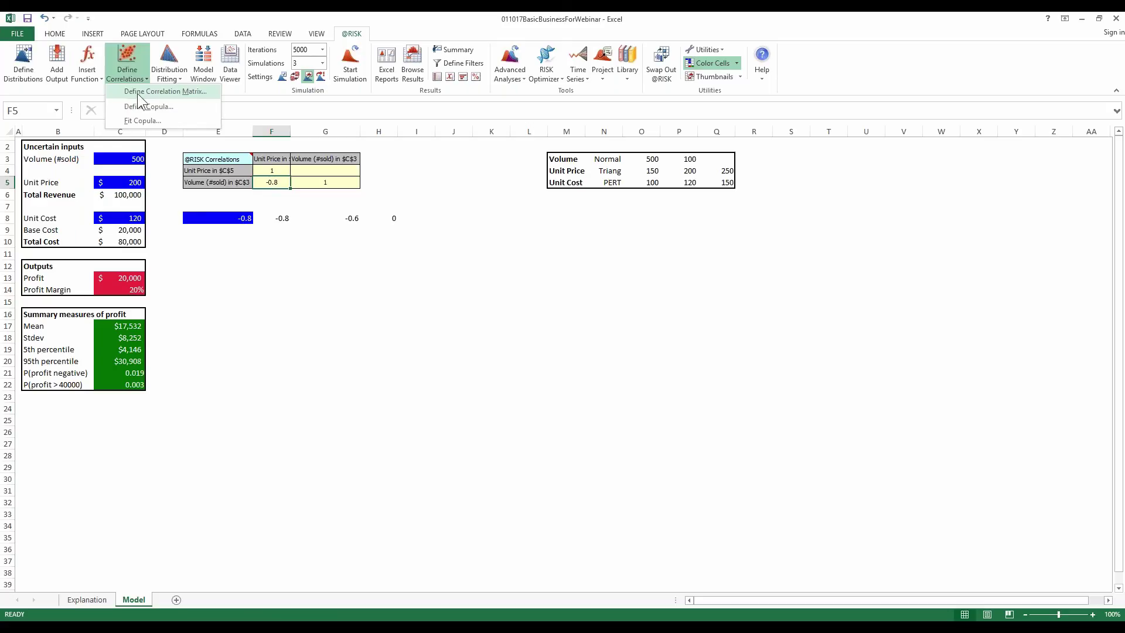
left_click(137, 94)
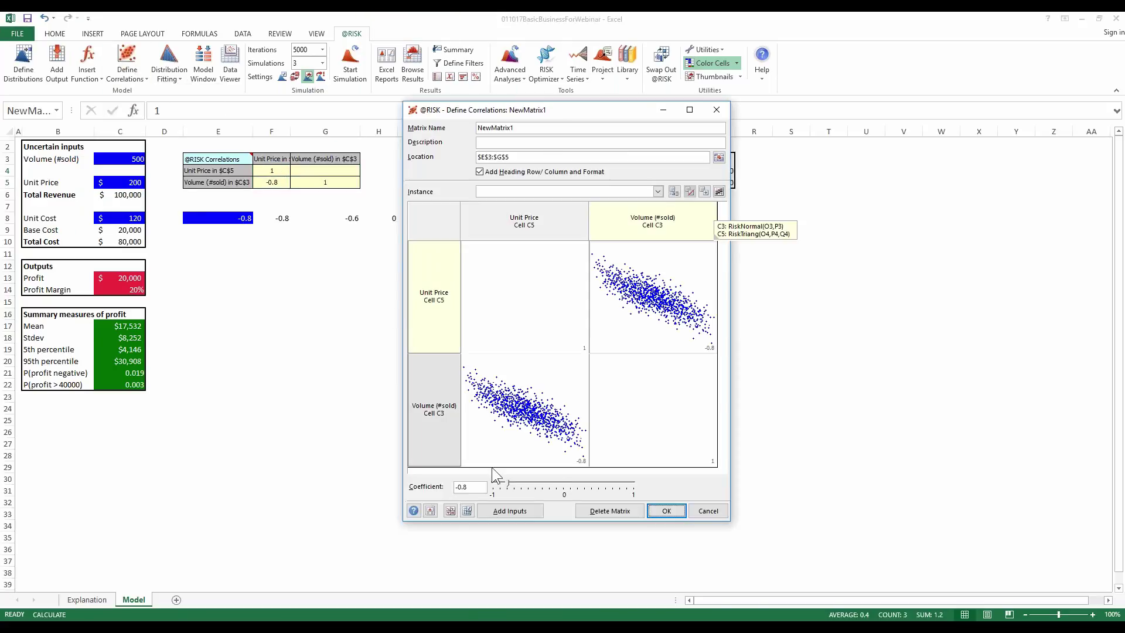
left_click_drag(562, 109, 670, 35)
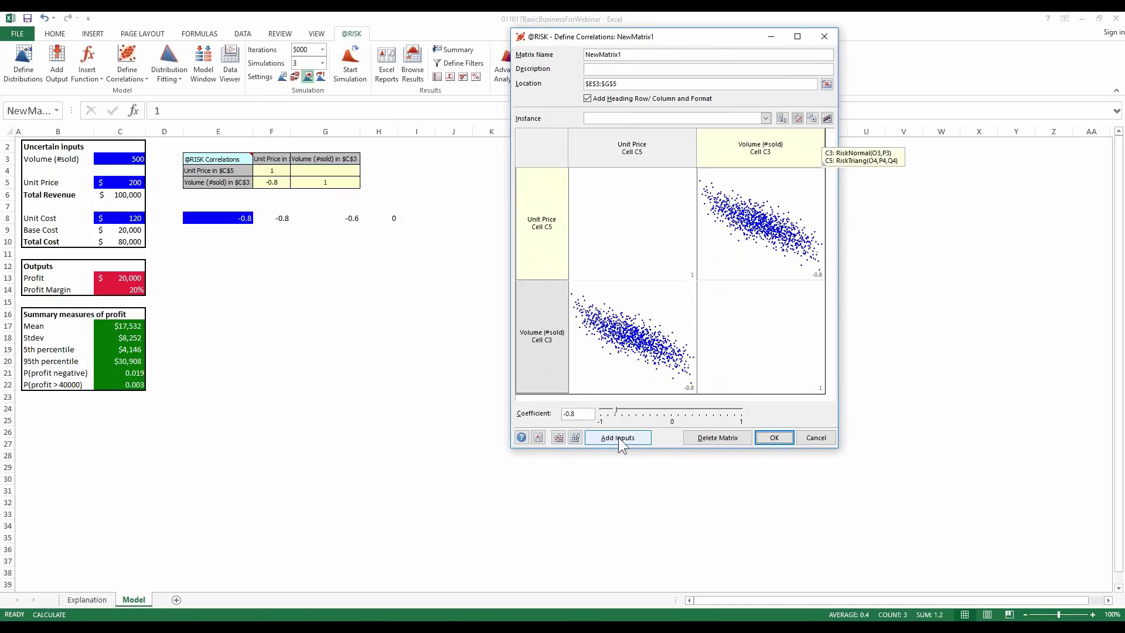
left_click(616, 438)
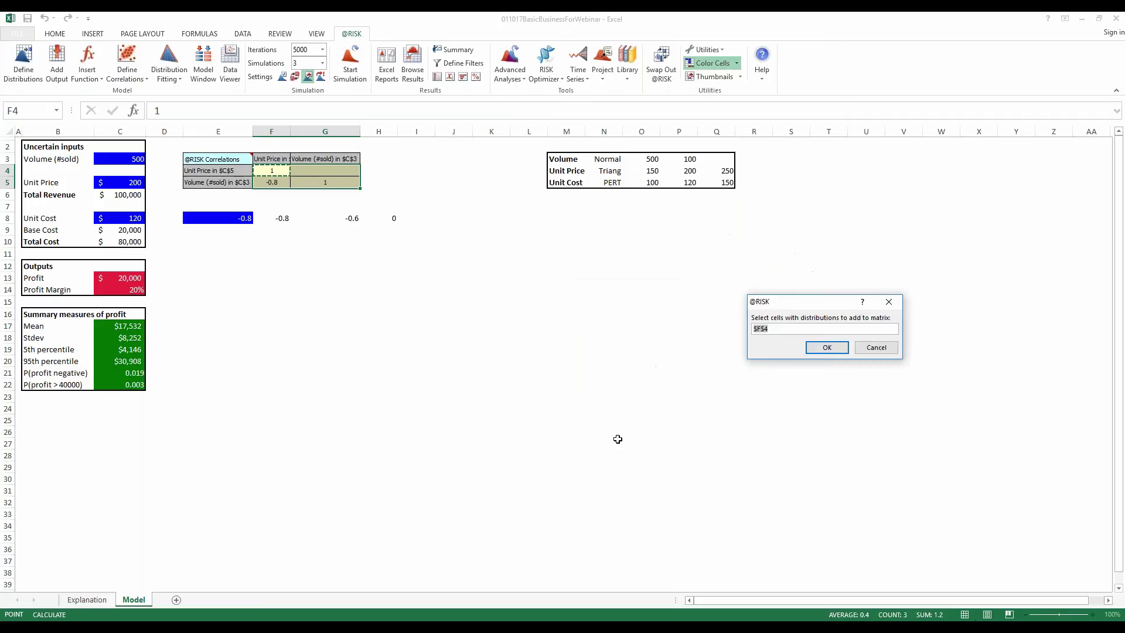
left_click(120, 221)
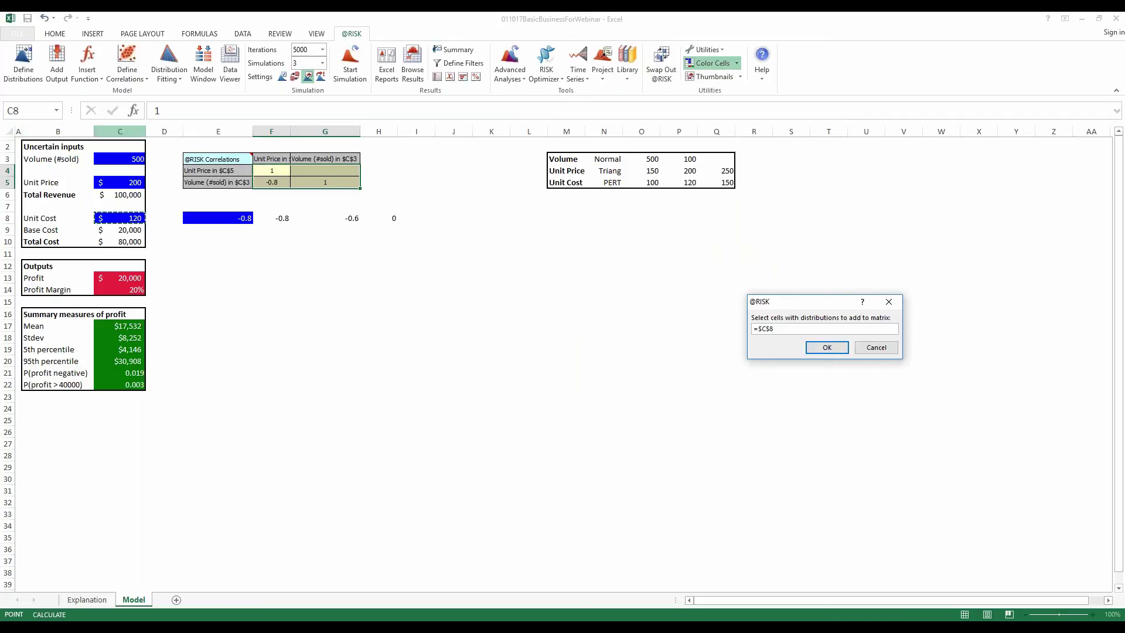
left_click(826, 347)
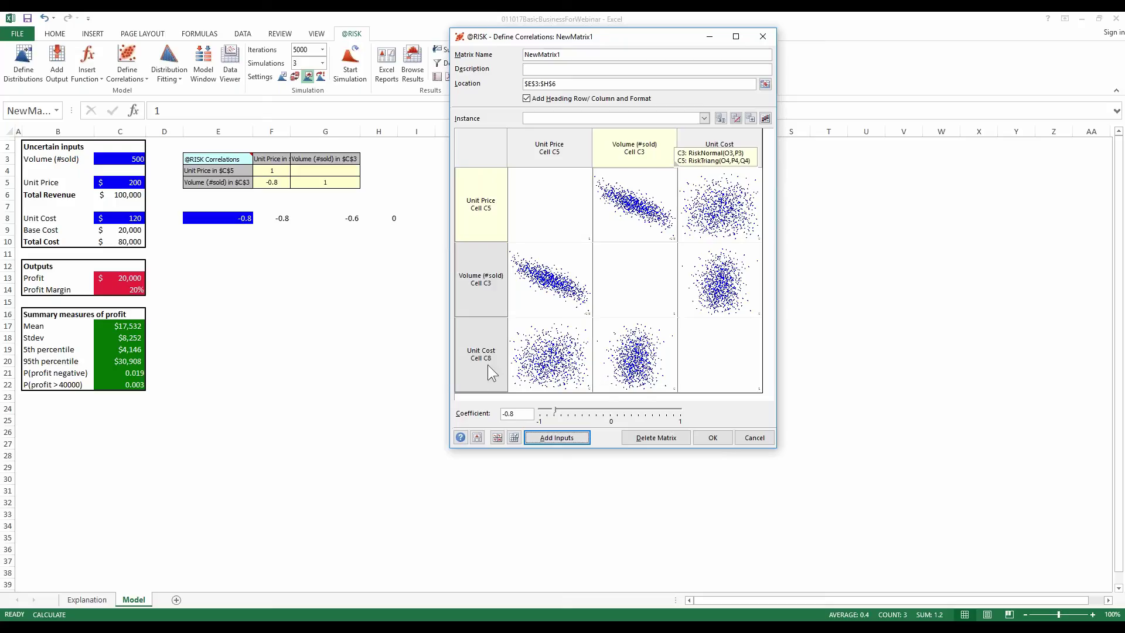
- Show the matrix as numeric coefficients and set the correlation between Unit Cost and Volume to -0.8
left_click(497, 437)
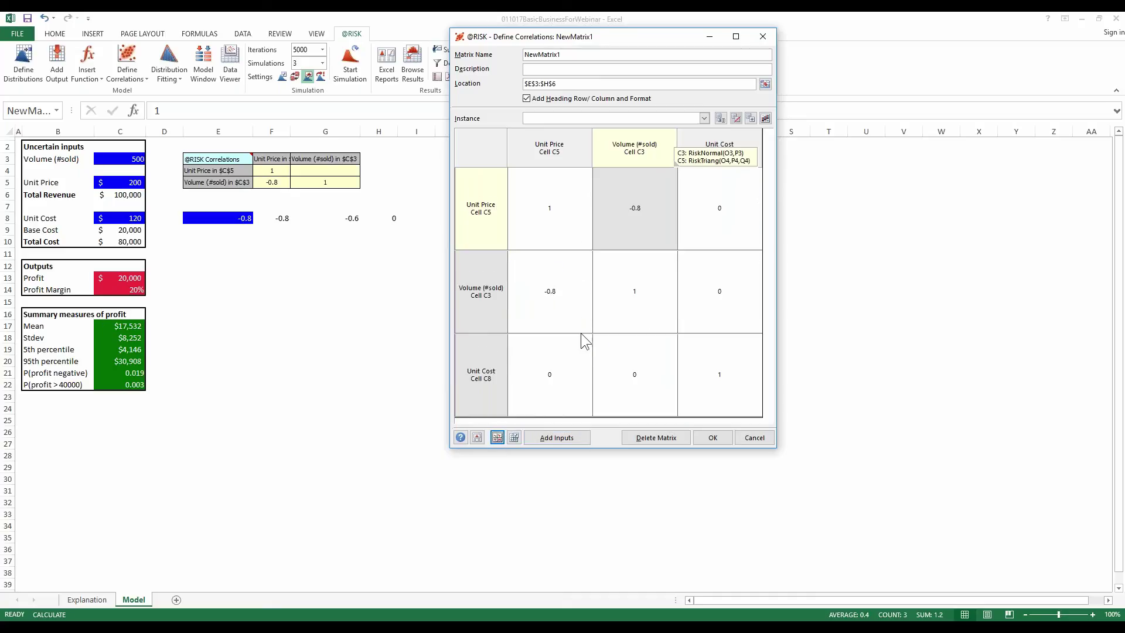
left_click(621, 366)
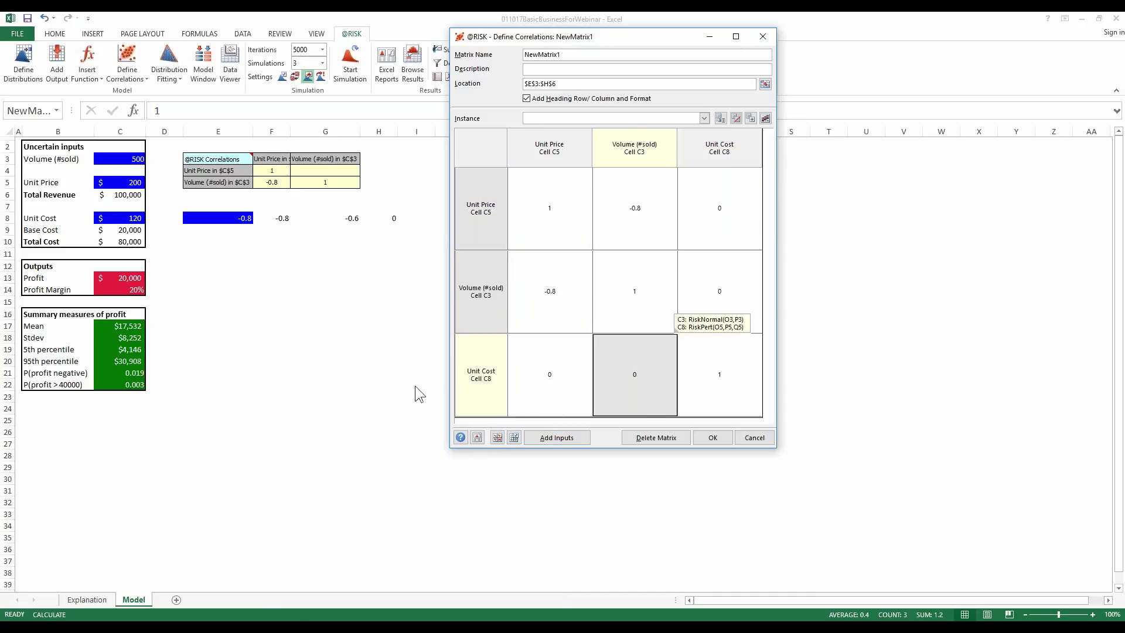
type("-.8")
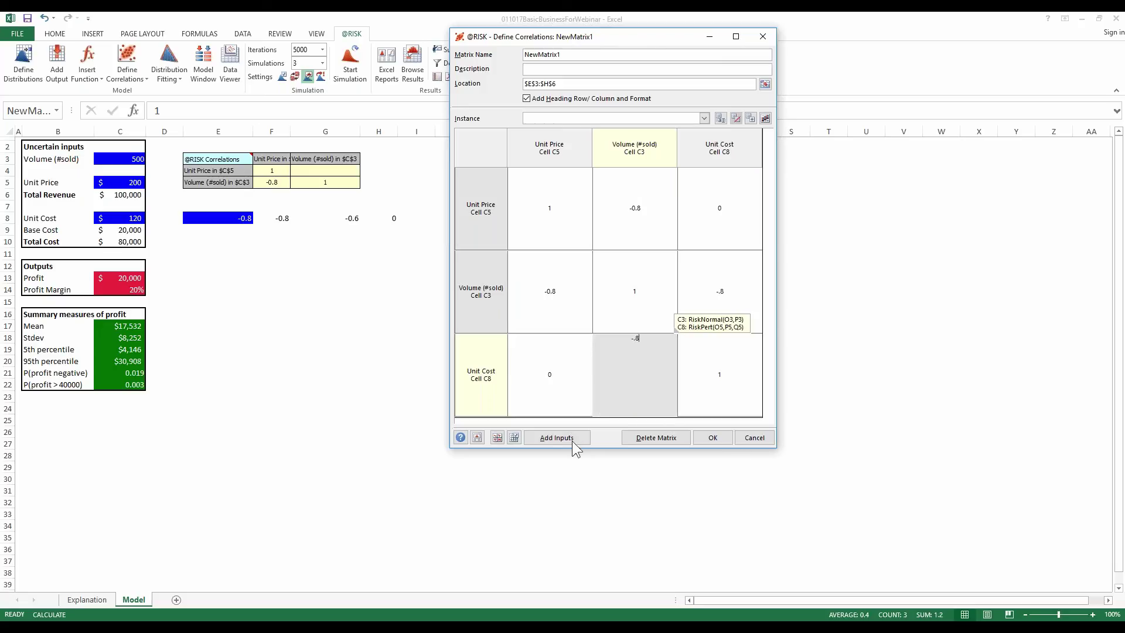
left_click(529, 378)
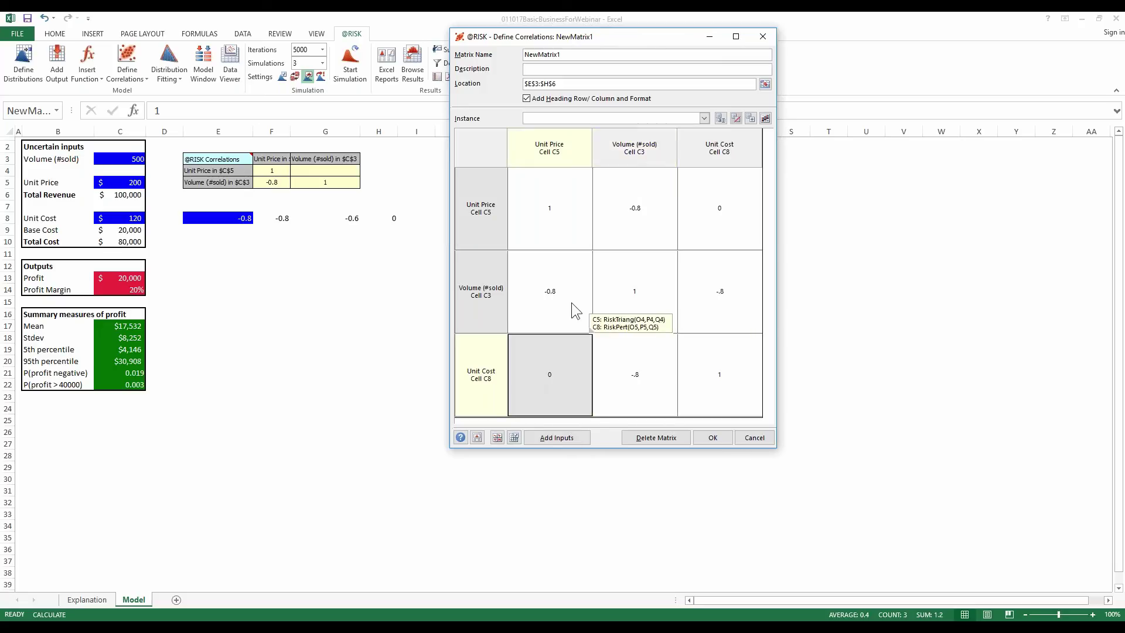
- Check the correlation matrix for consistency and generate the closest self-consistent matrix
left_click(515, 438)
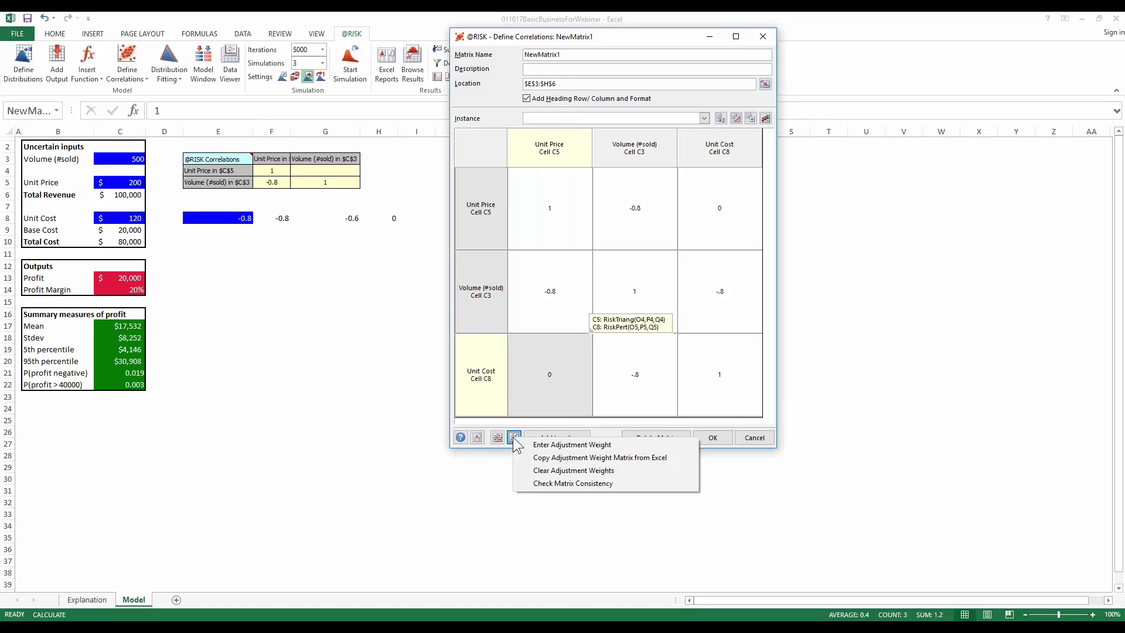
left_click(542, 485)
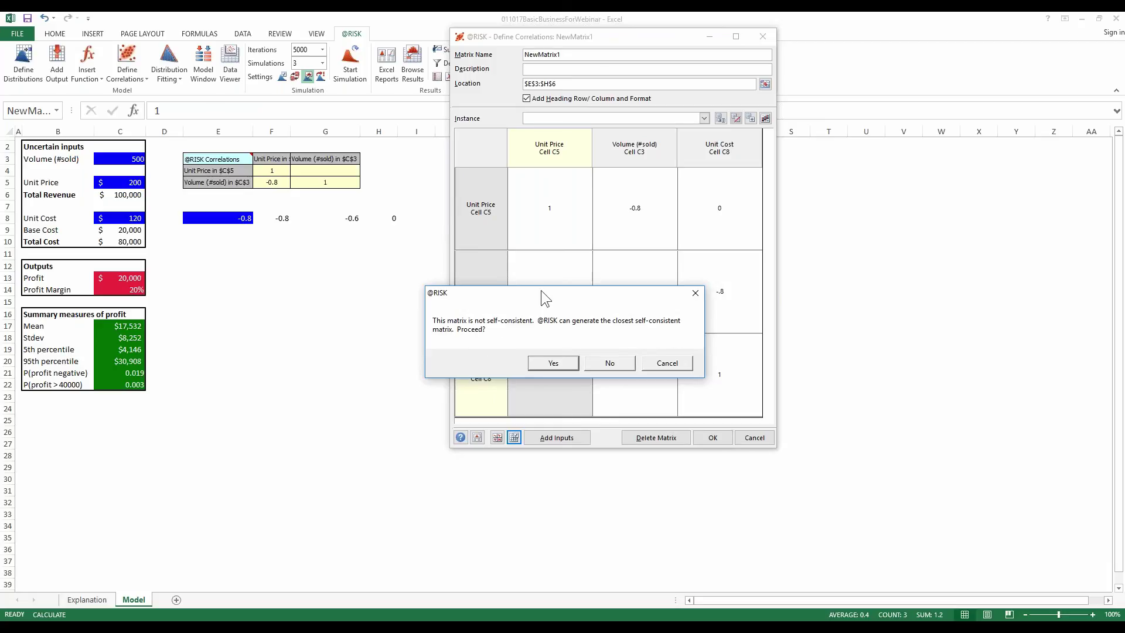
left_click_drag(541, 290, 225, 234)
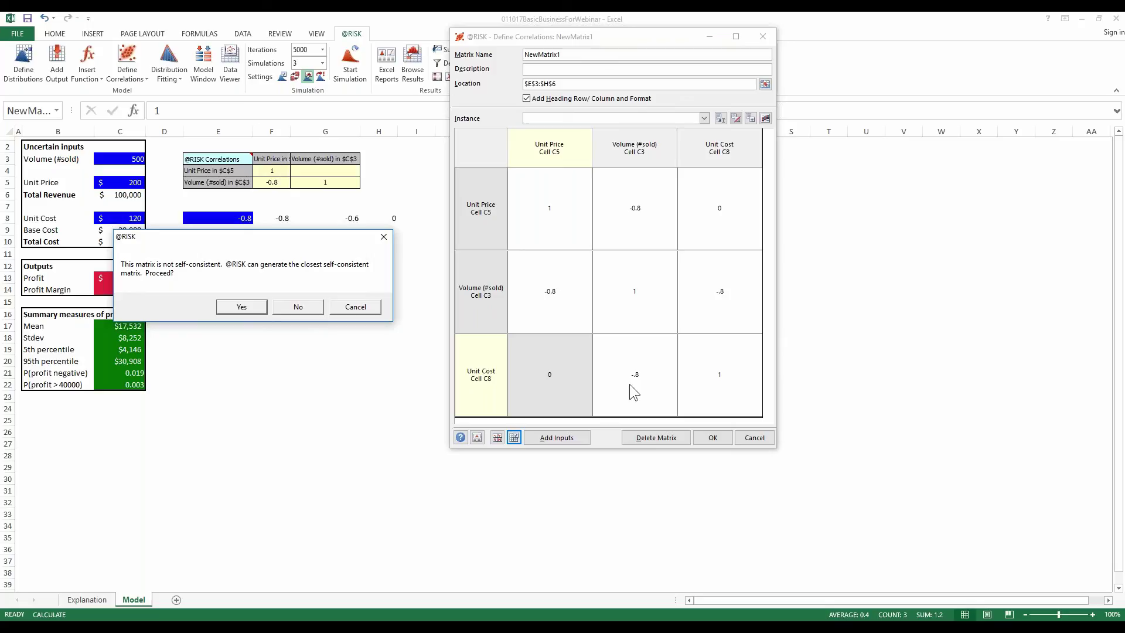
left_click(242, 308)
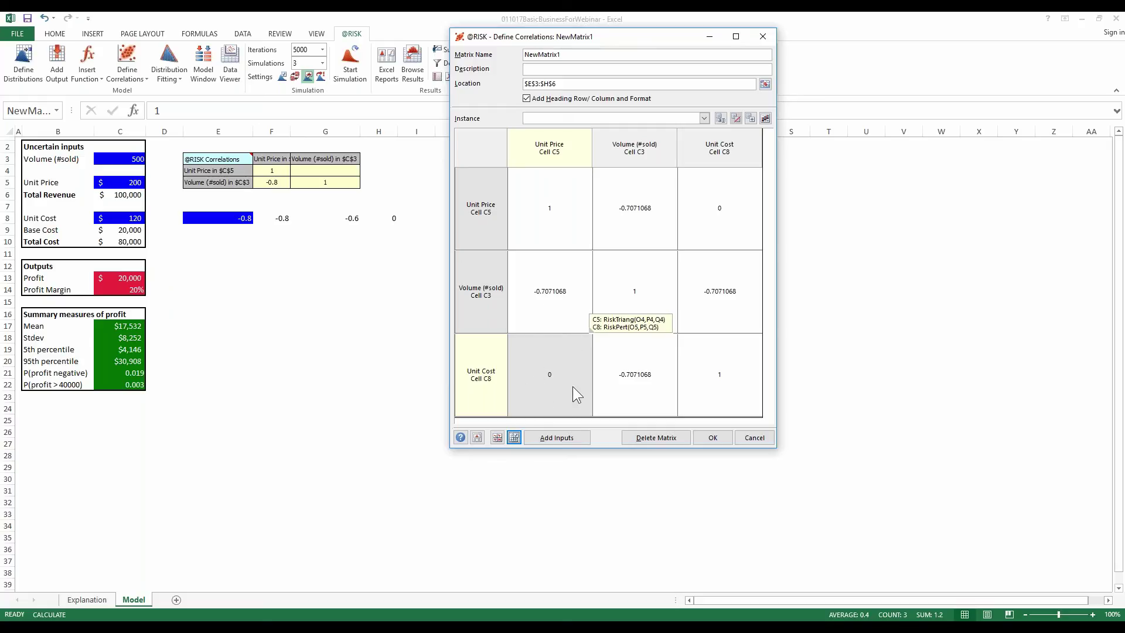
- Set the Unit Price–Volume and Volume–Unit Cost correlation coefficients to -0.8
left_click(548, 291)
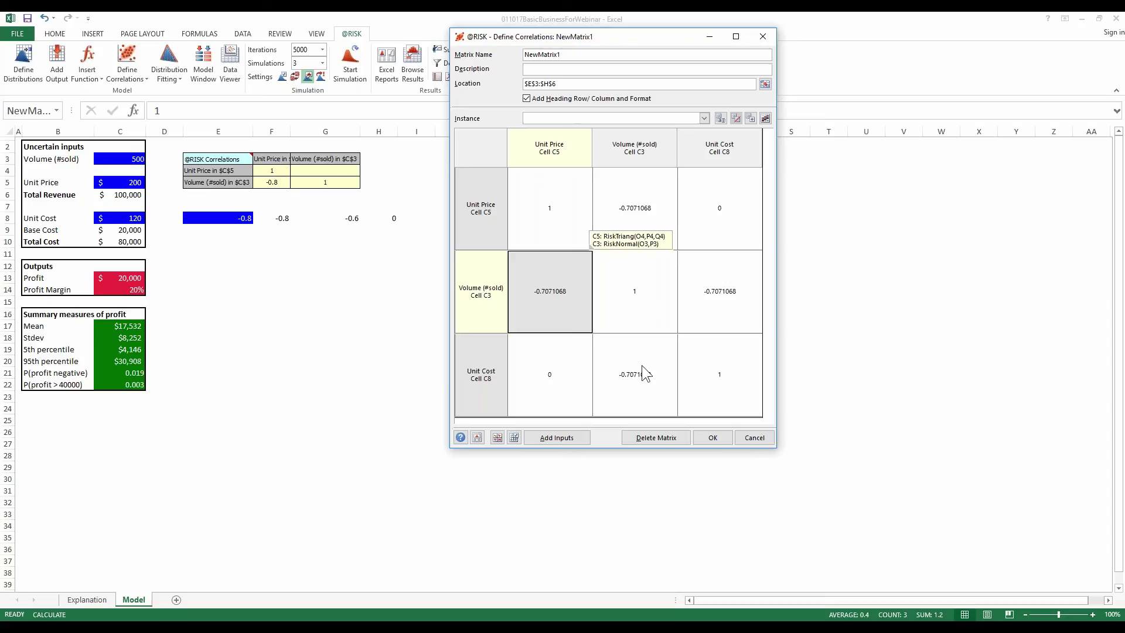
left_click(514, 437)
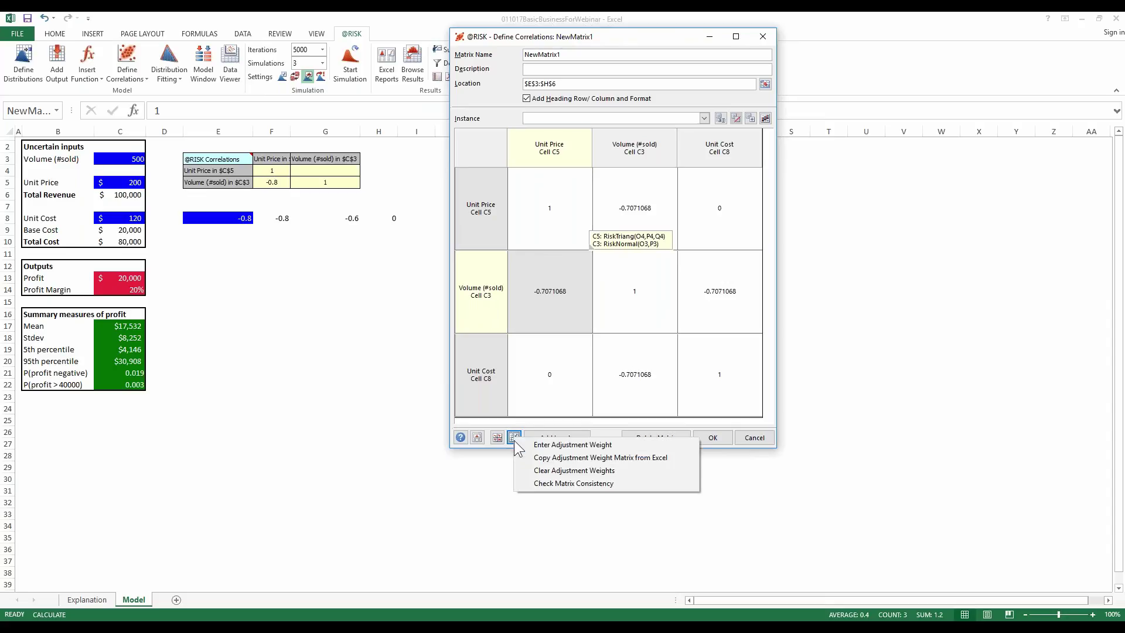
left_click(574, 444)
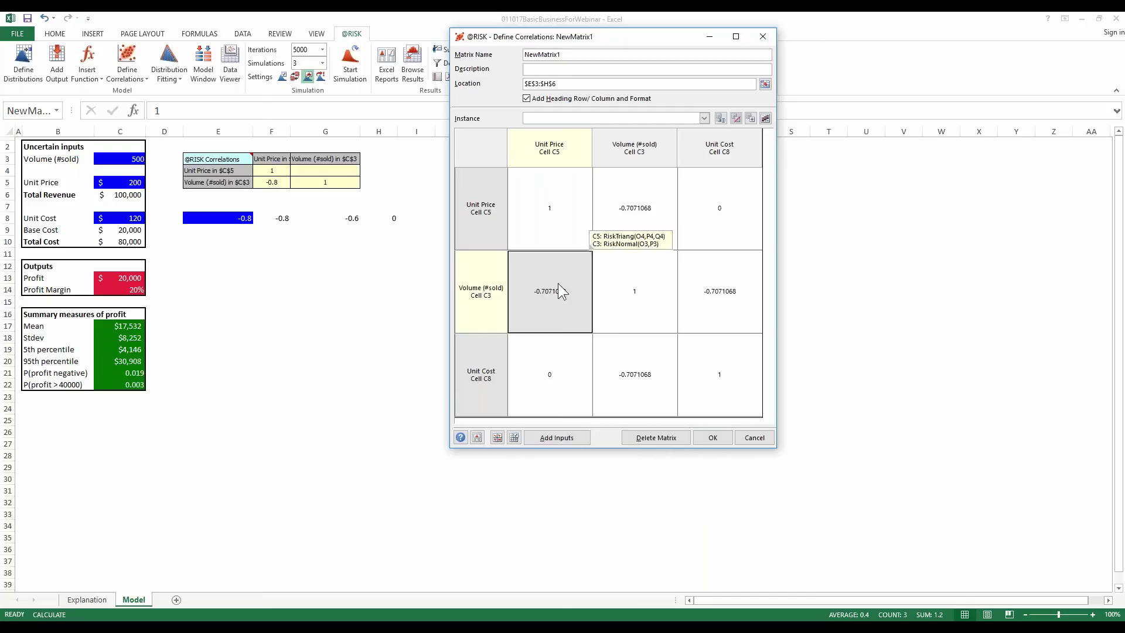
type("-.8")
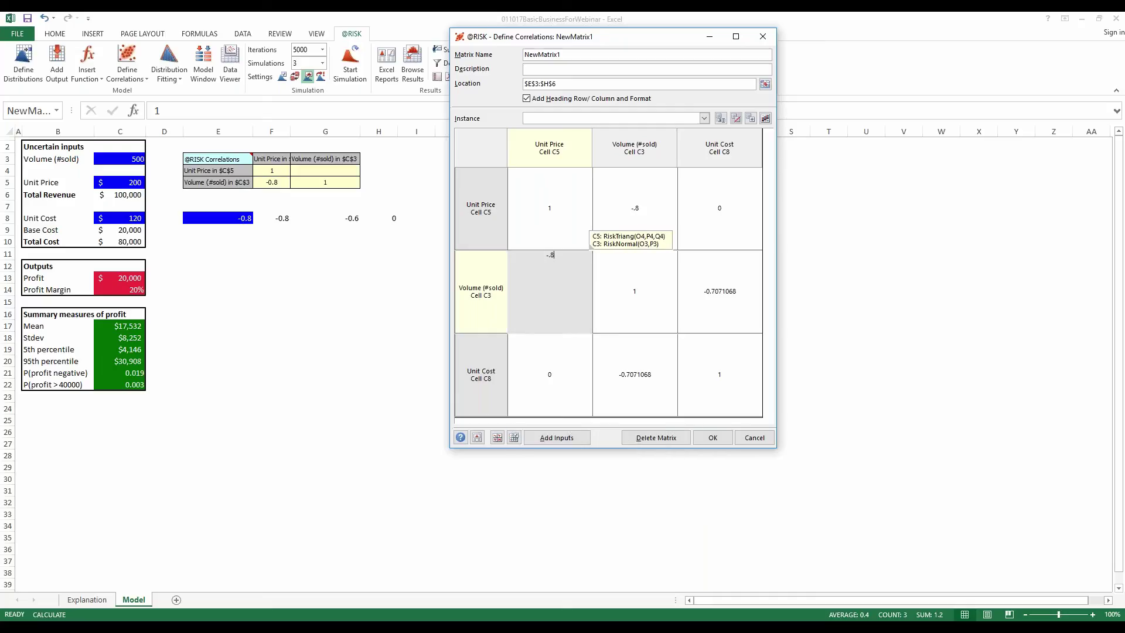
left_click(564, 344)
left_click(558, 285)
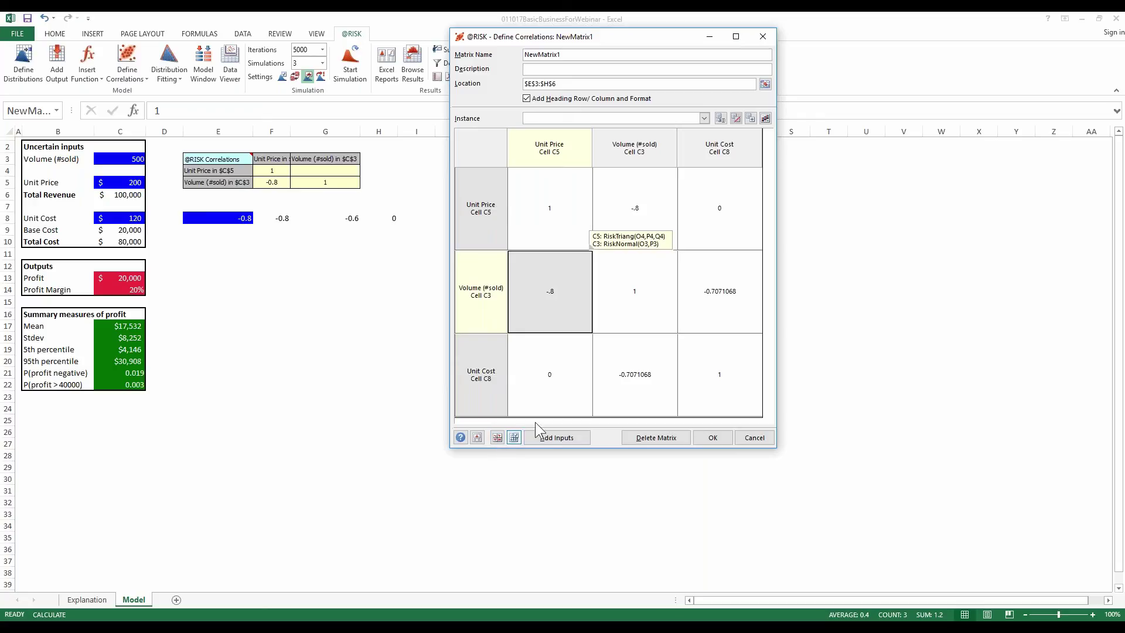
left_click(635, 373)
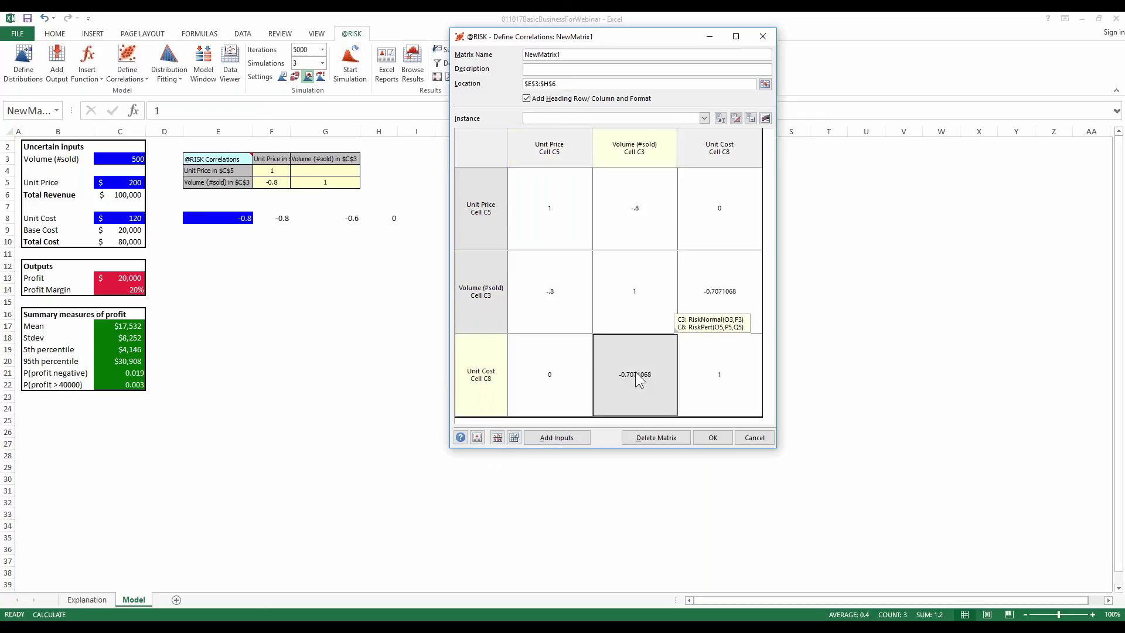
type("-")
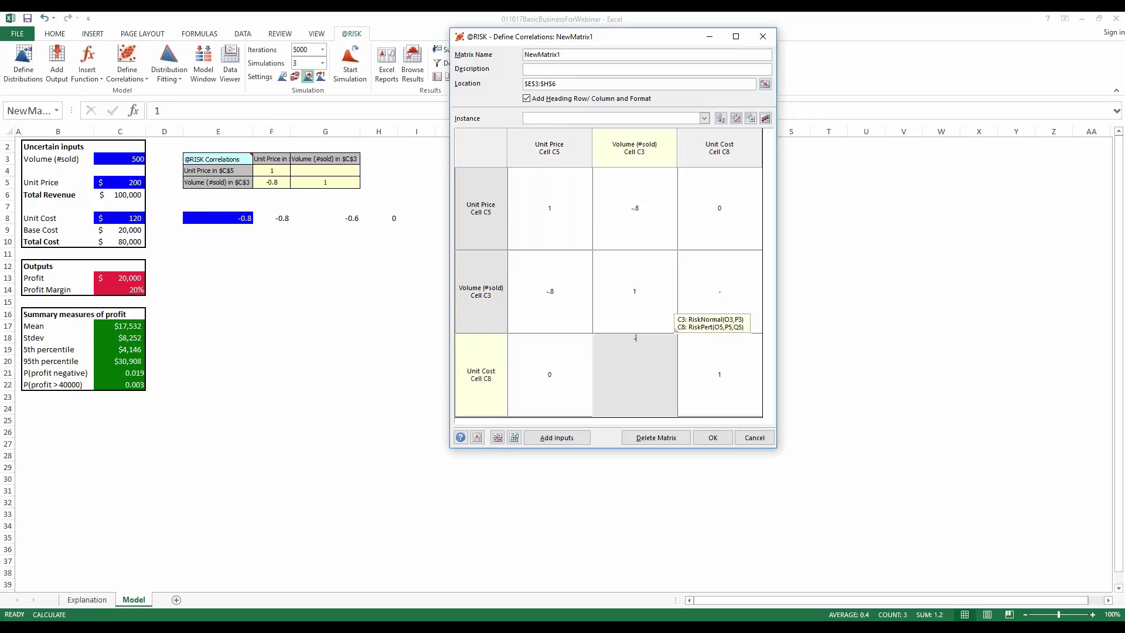
type(".8")
- Give the Unit Price–Volume coefficient an adjustment weight of 100 so that it is held fixed
left_click(525, 310)
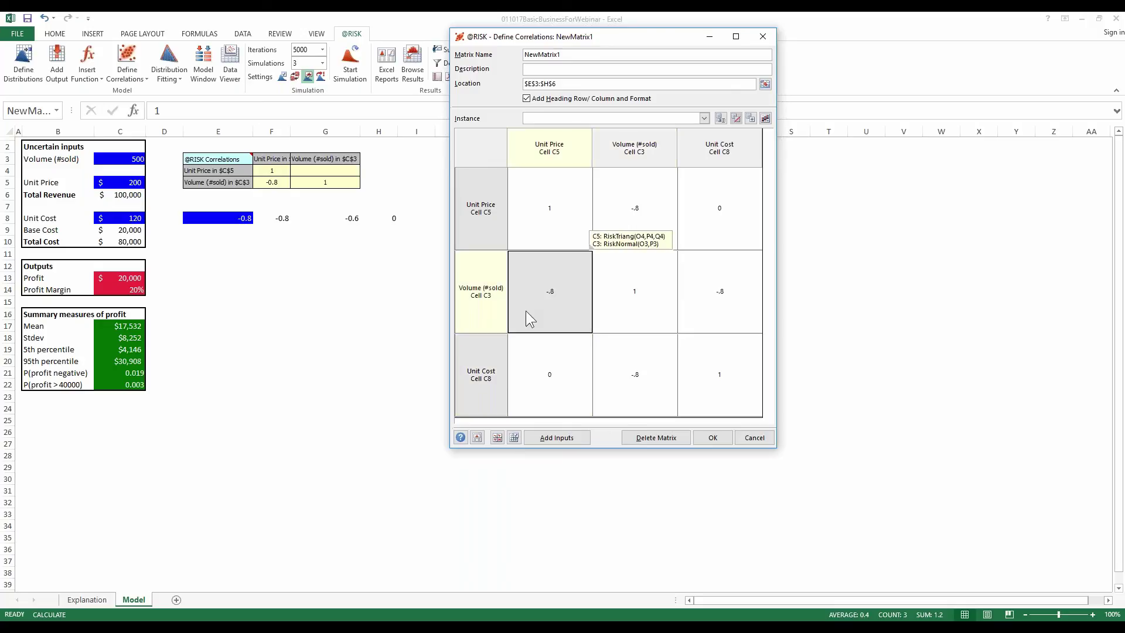
left_click(513, 438)
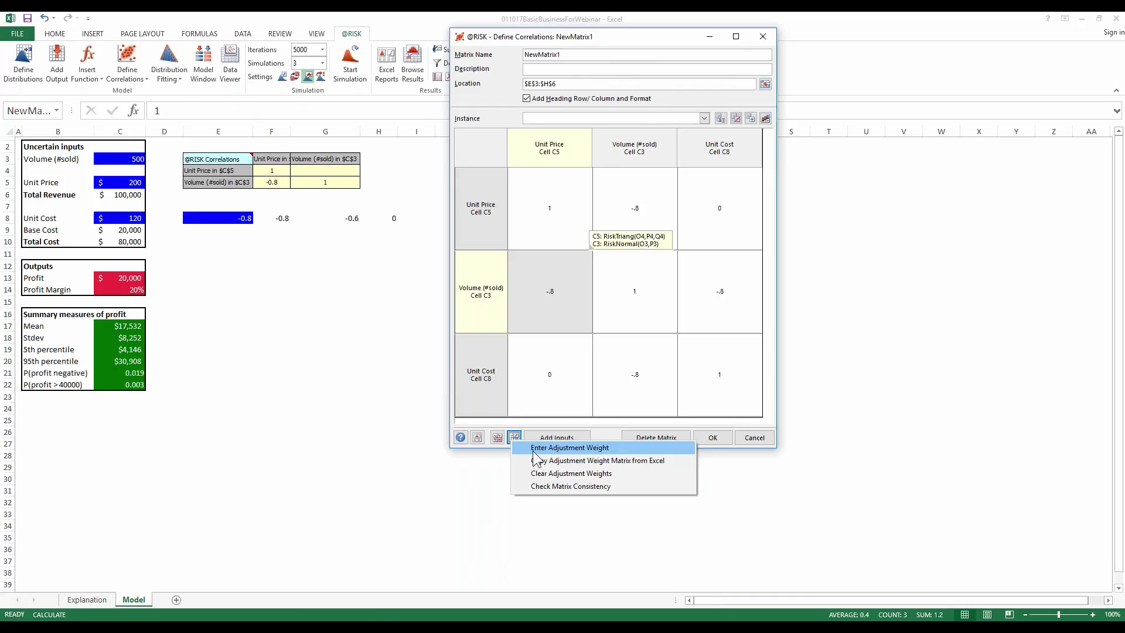
left_click(535, 450)
double_click(674, 271)
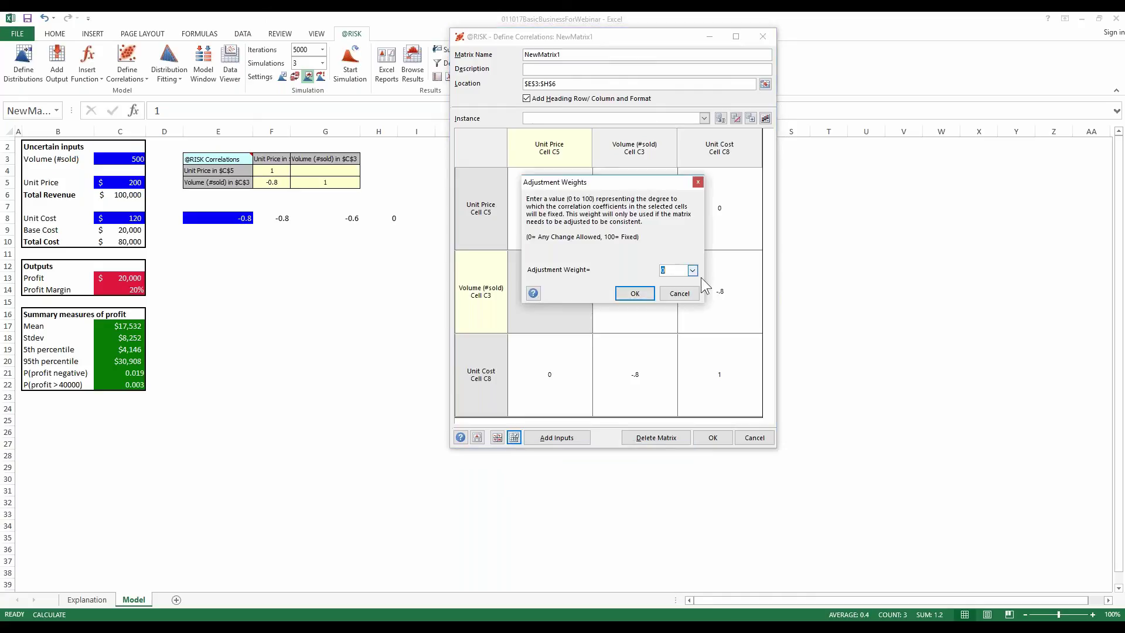
type("100")
left_click(635, 294)
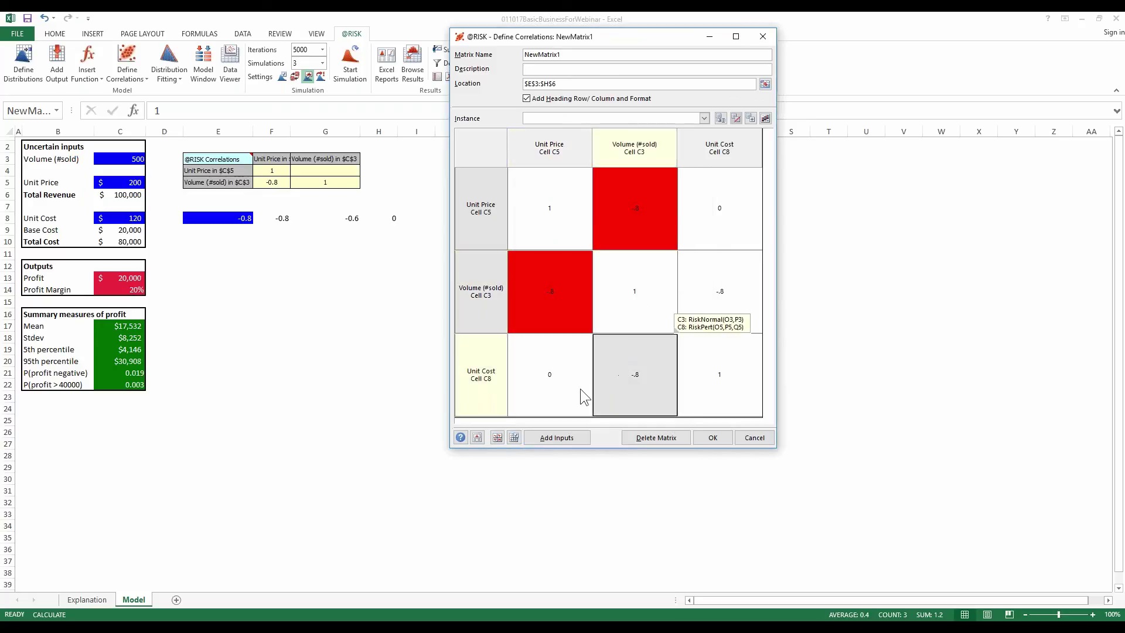
- Give the Unit Cost–Volume coefficient an adjustment weight of 75
left_click(515, 437)
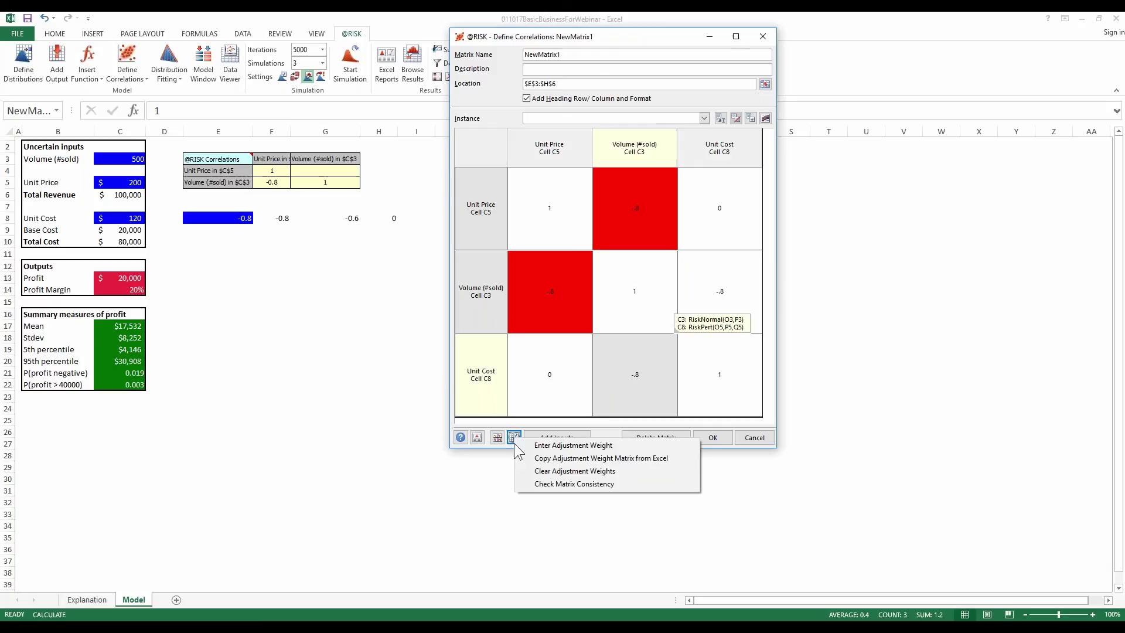
left_click(551, 444)
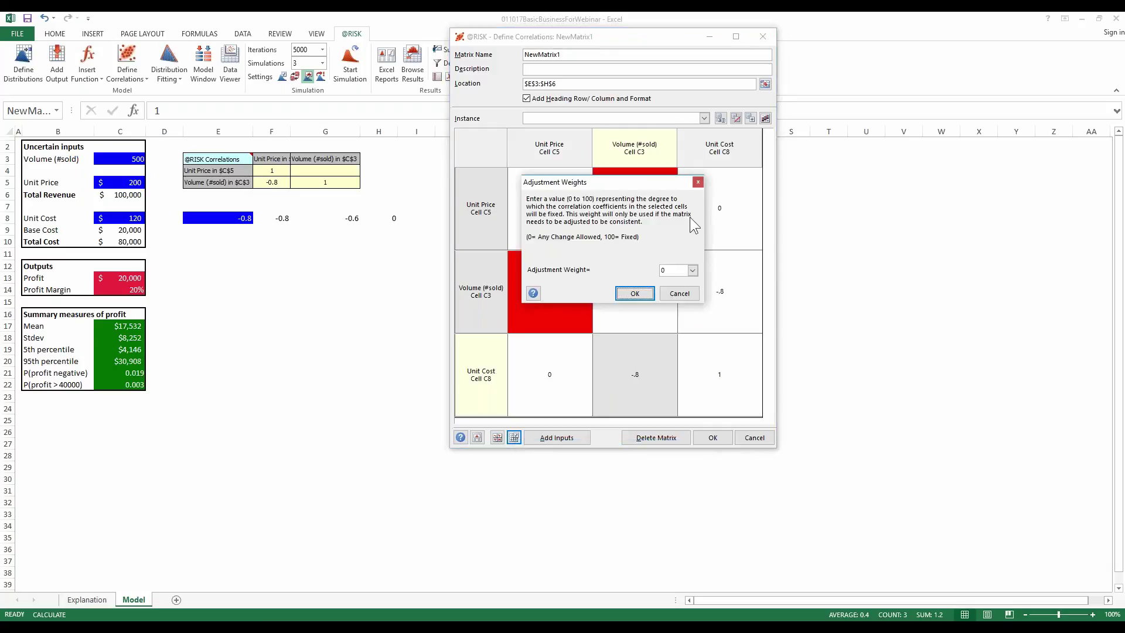
left_click(692, 270)
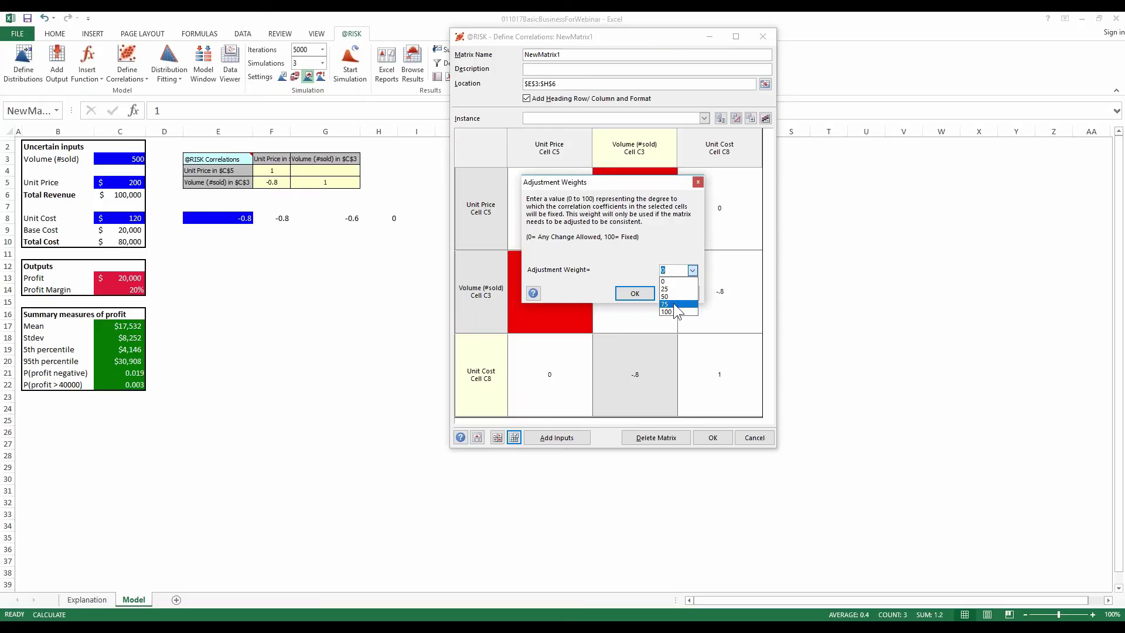
left_click(675, 305)
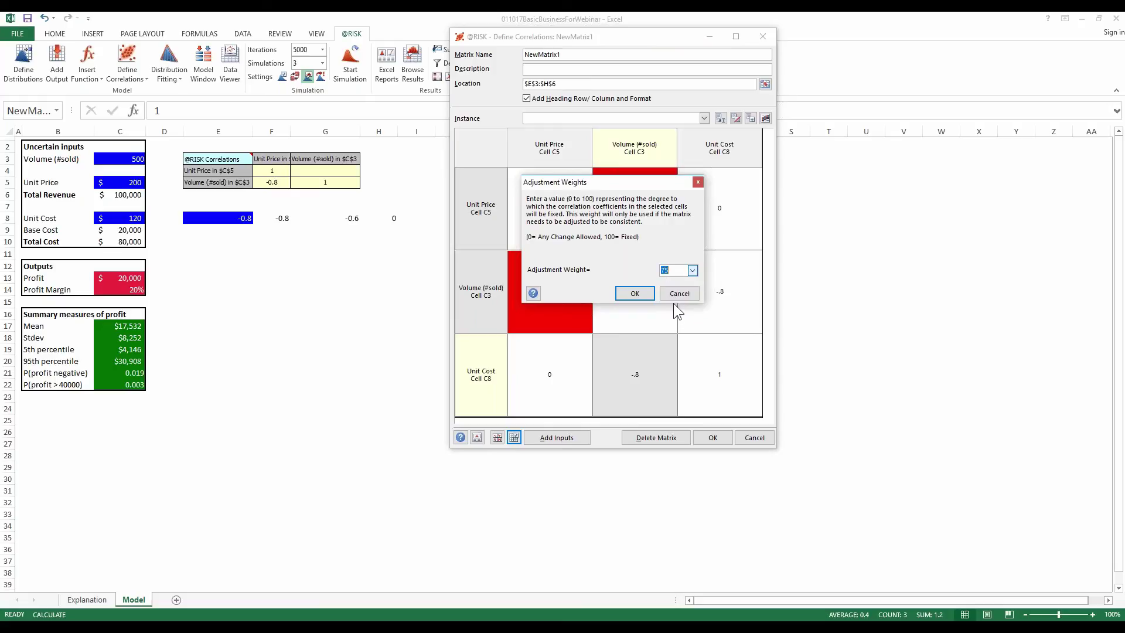
left_click(635, 293)
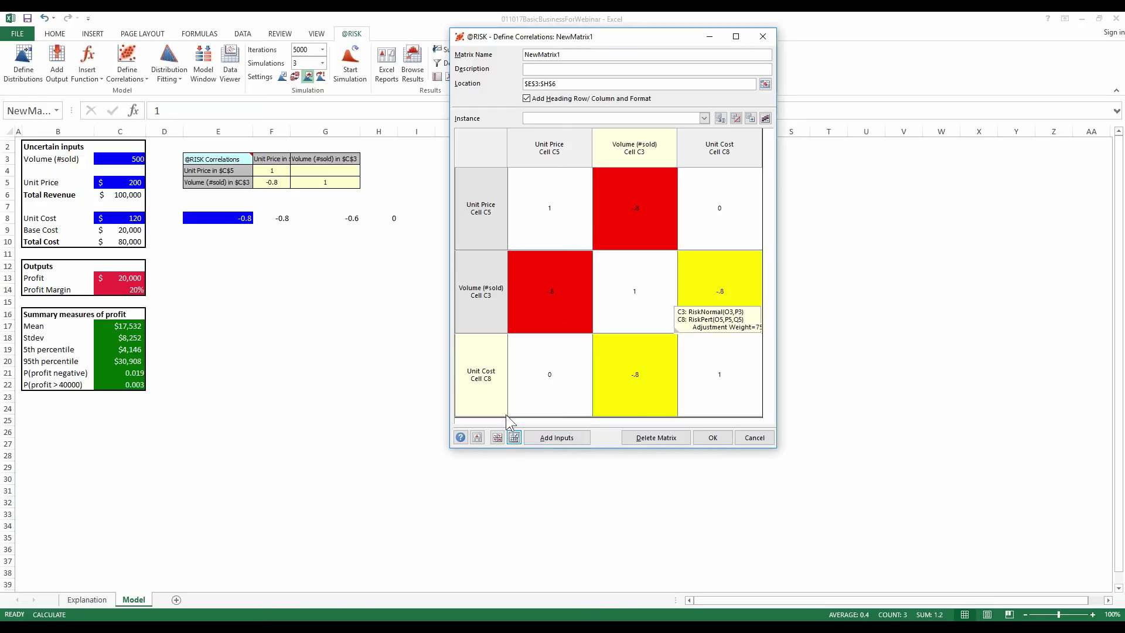
- Set the Unit Cost–Unit Price coefficient to -0.8, check matrix consistency and generate the closest self-consistent matrix using the adjustment weights
mouse_move(557, 385)
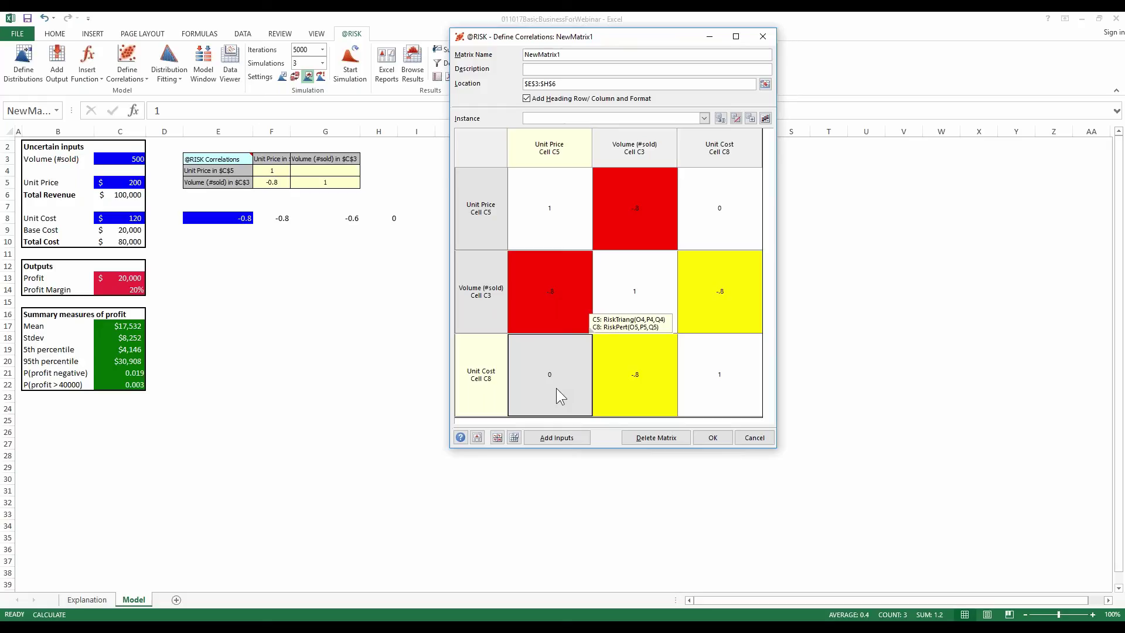
double_click(557, 388)
type("-.8")
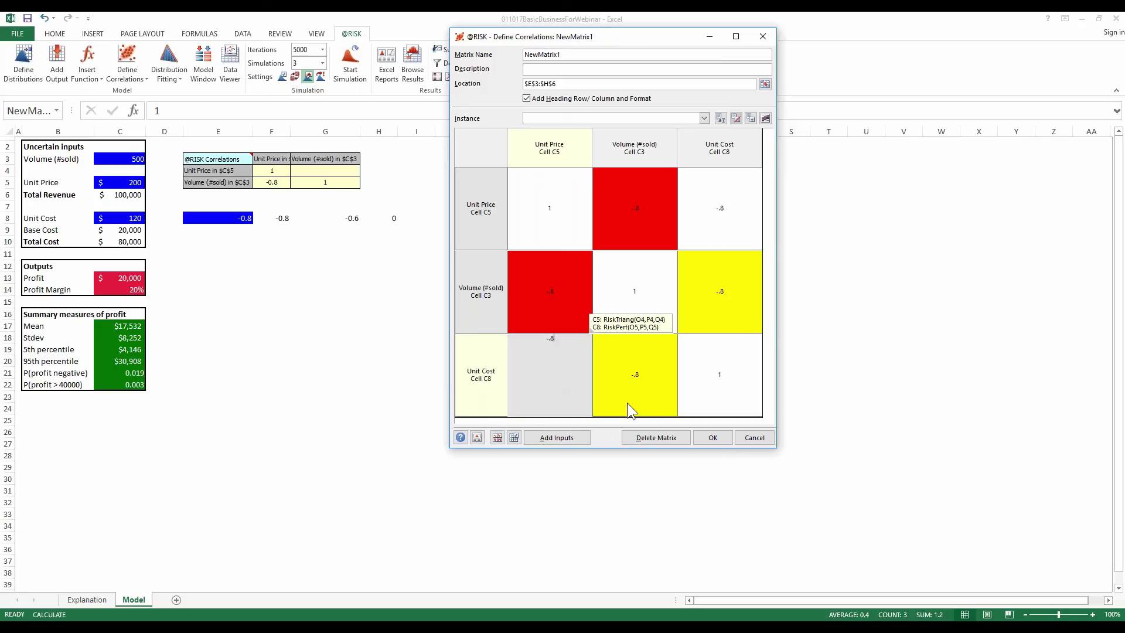
left_click(514, 438)
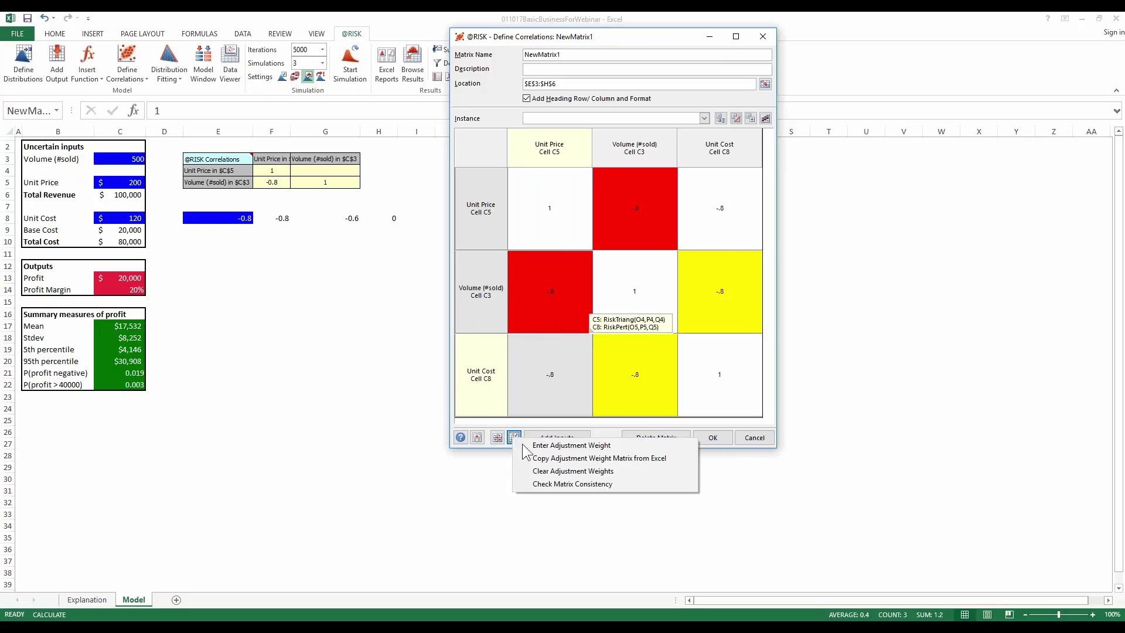
left_click(549, 484)
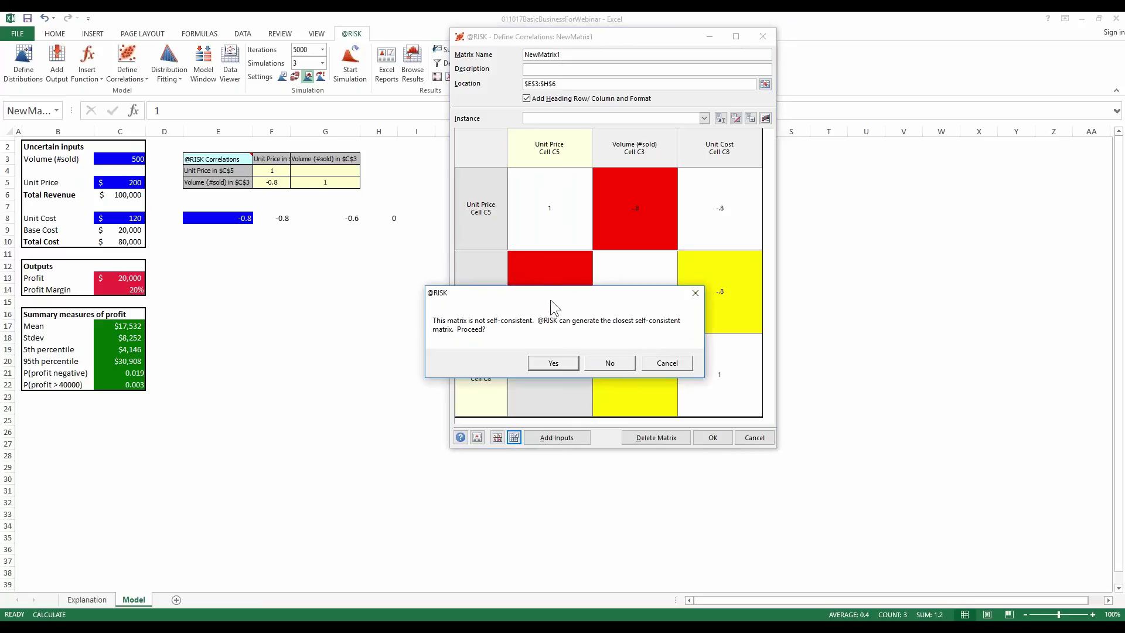
left_click_drag(551, 298, 226, 231)
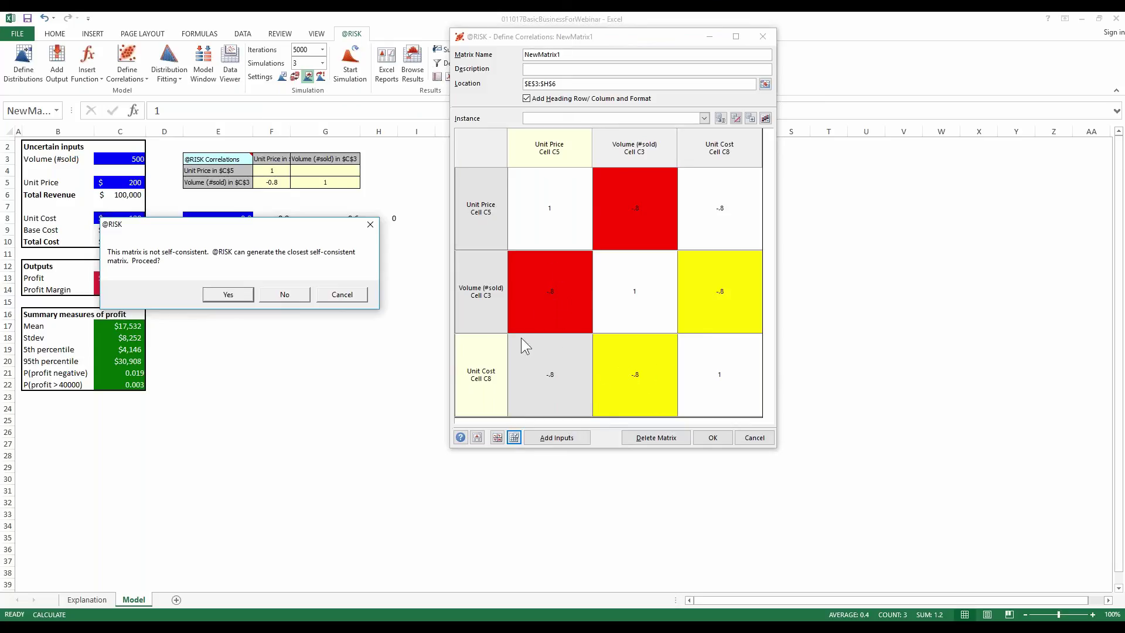
left_click(233, 296)
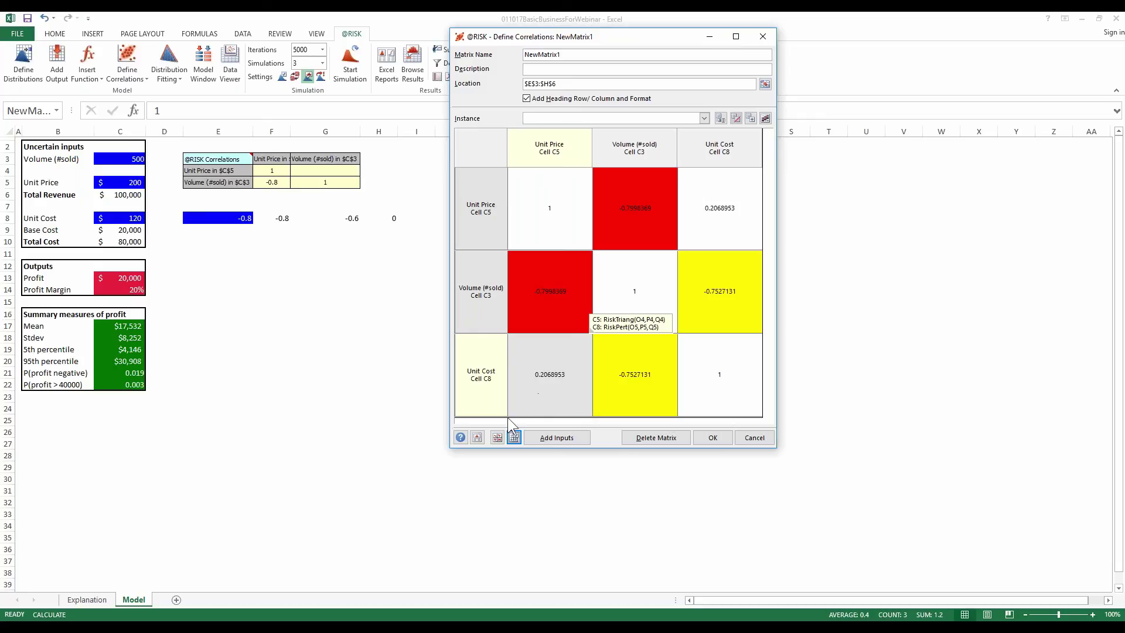
- Show the matrix as scatter plots and set the number of simulations to 1
left_click(498, 438)
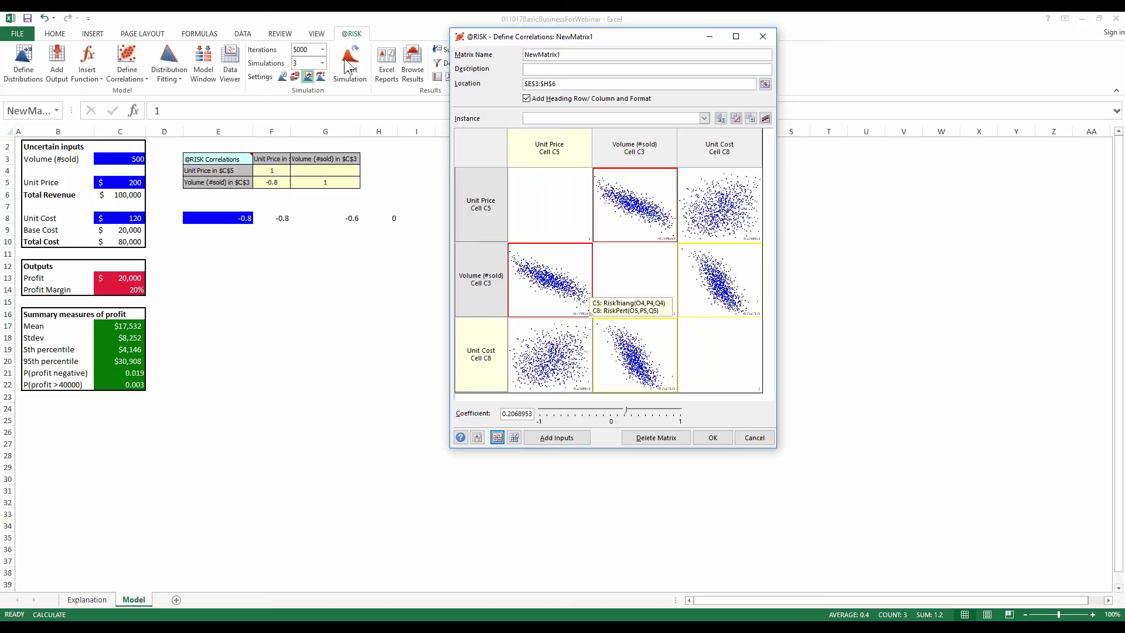
left_click(308, 76)
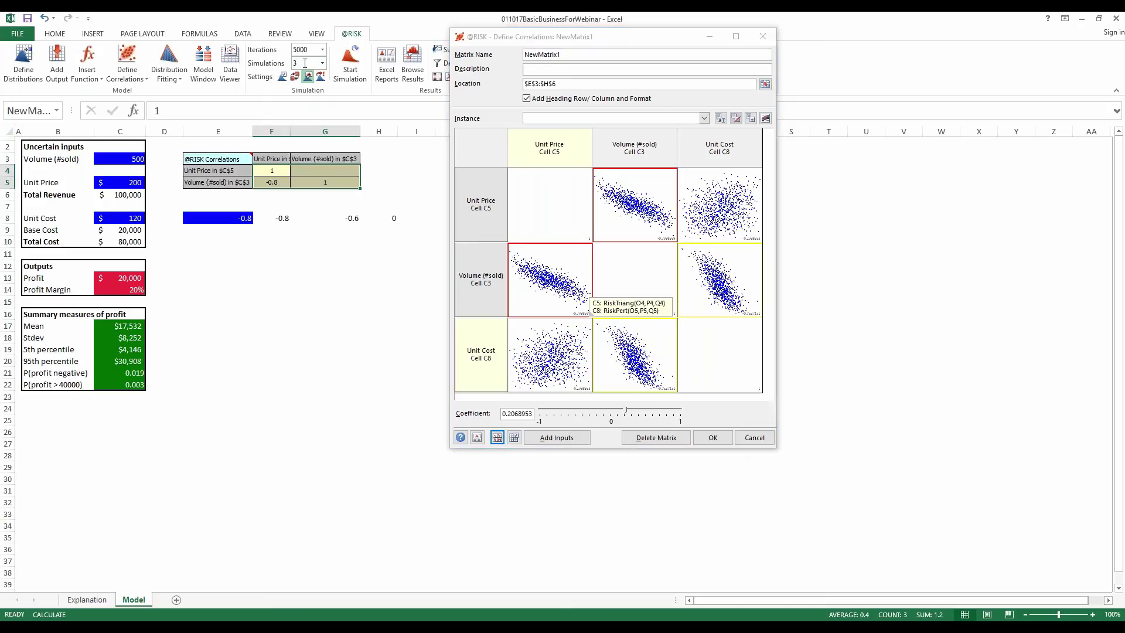
double_click(304, 63)
type("1")
- Apply the correlation matrix and save the adjustment weights in the worksheet with E10 as the top cell
left_click(711, 437)
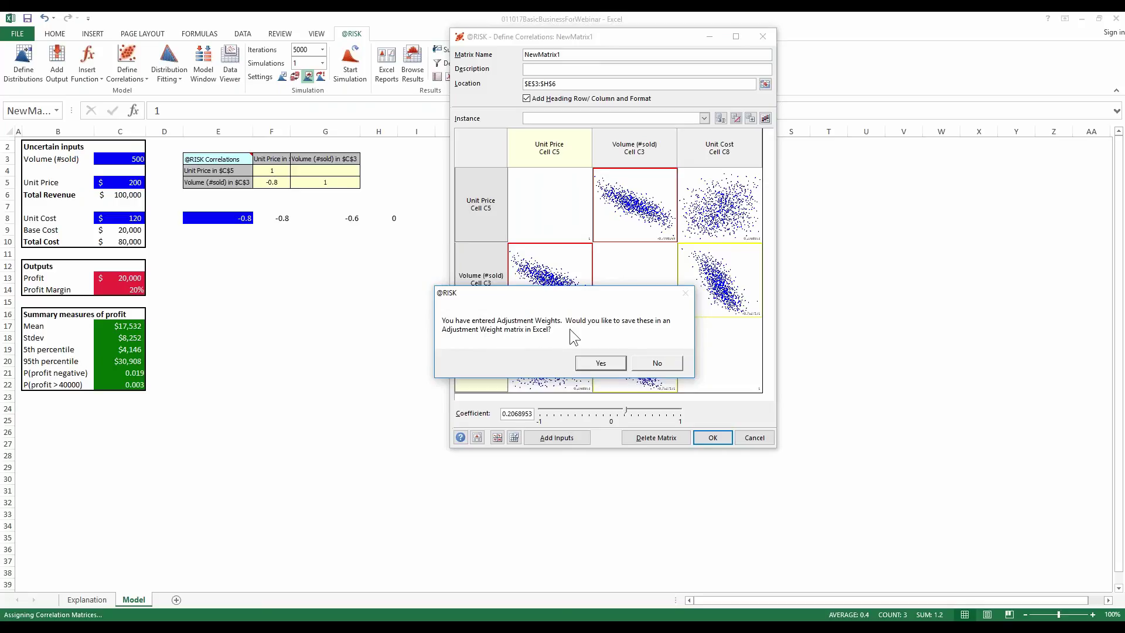
left_click(608, 367)
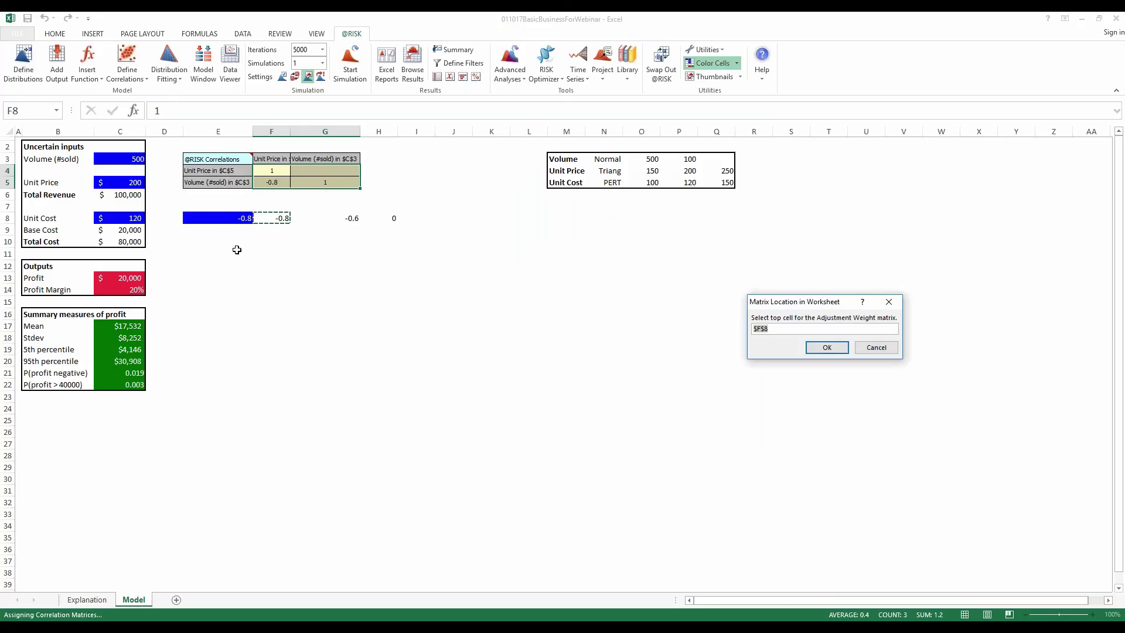
left_click(213, 240)
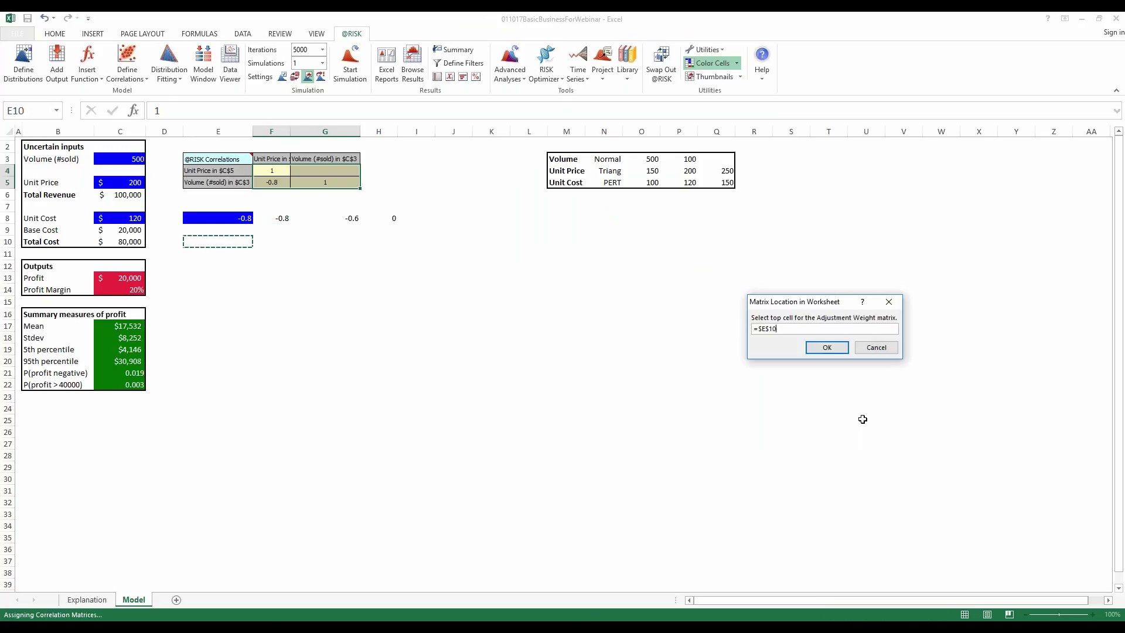
left_click(827, 347)
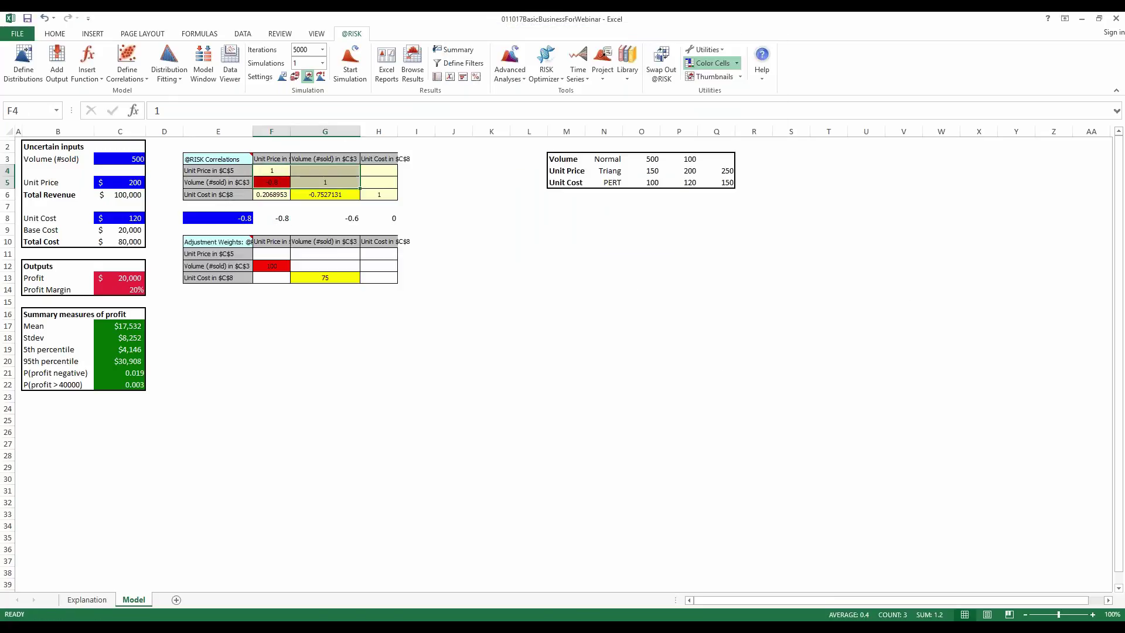
- Inspect the coefficient formula in cell F5 and fit column H to its contents
left_click(275, 180)
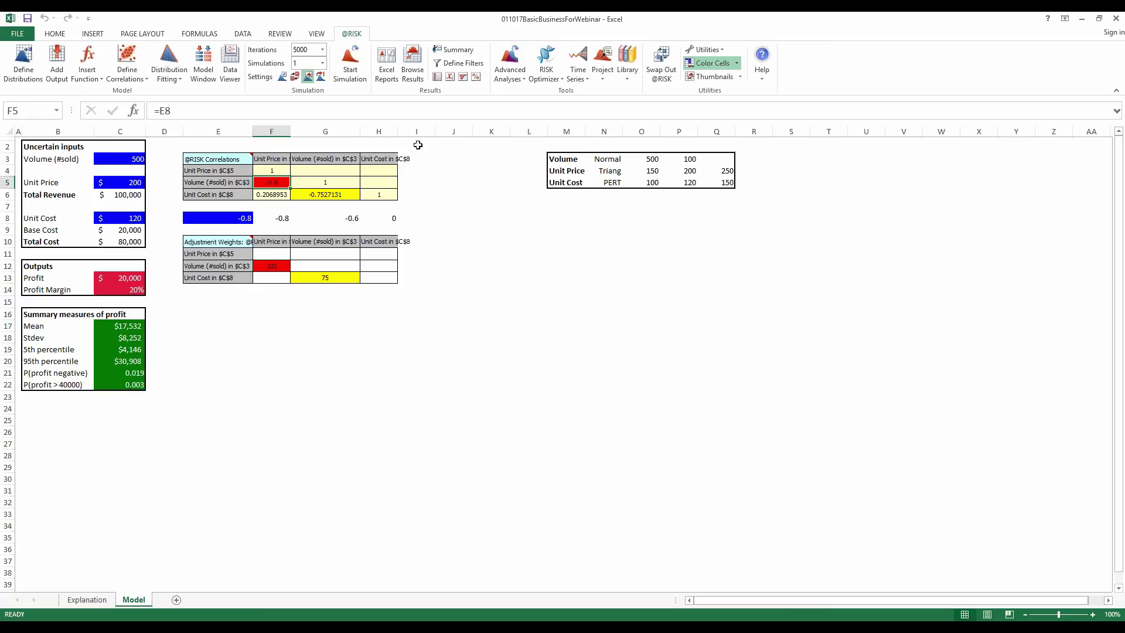
double_click(397, 131)
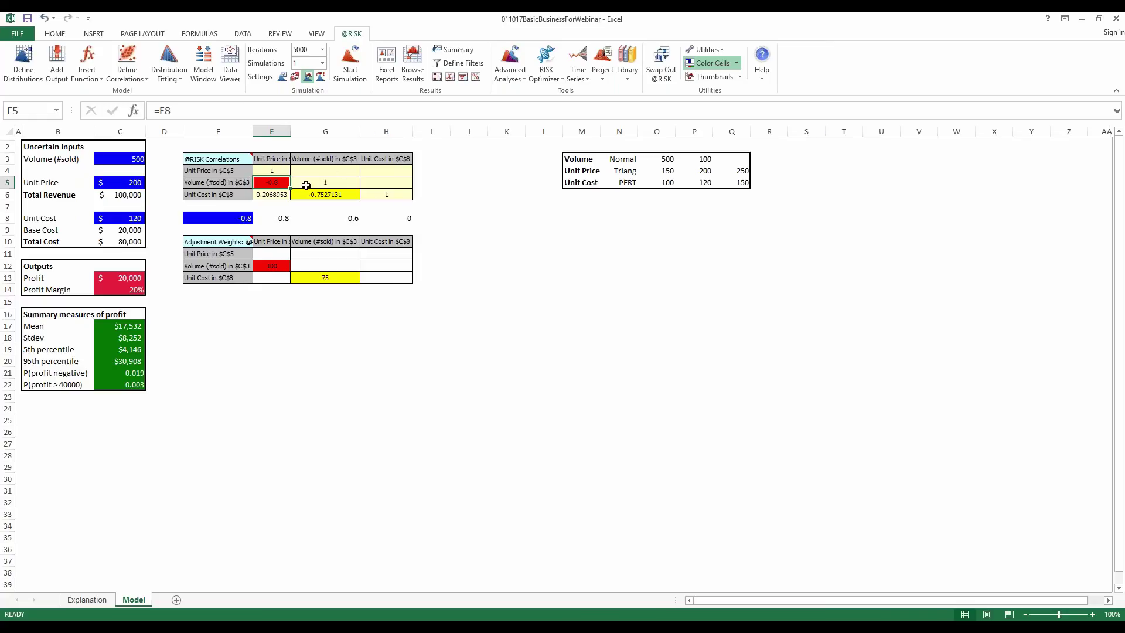
- Replace the formula in cell F5, the Volume–Unit Price correlation, with the fixed coefficient -0.8
left_click(354, 71)
left_click(266, 181)
type("-.8")
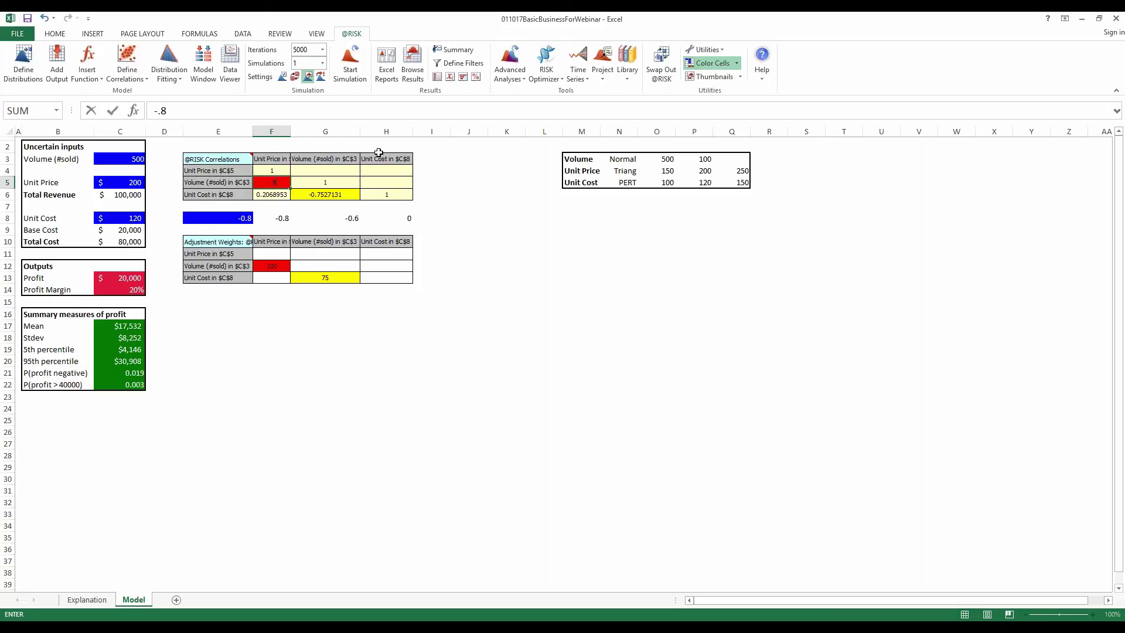
key("Return")
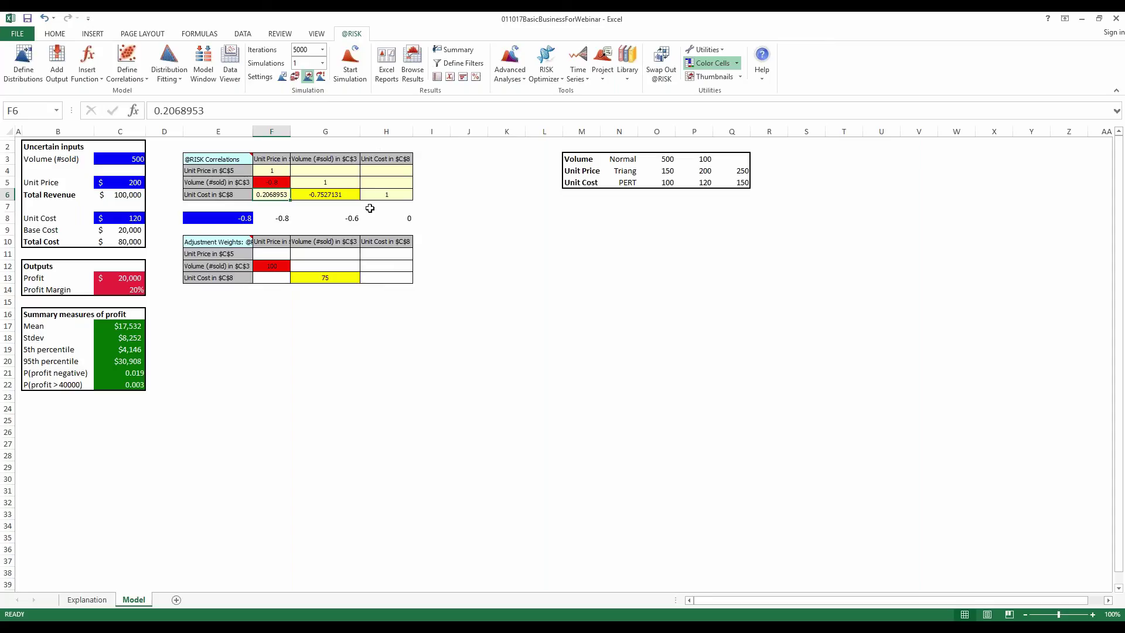
key("Up")
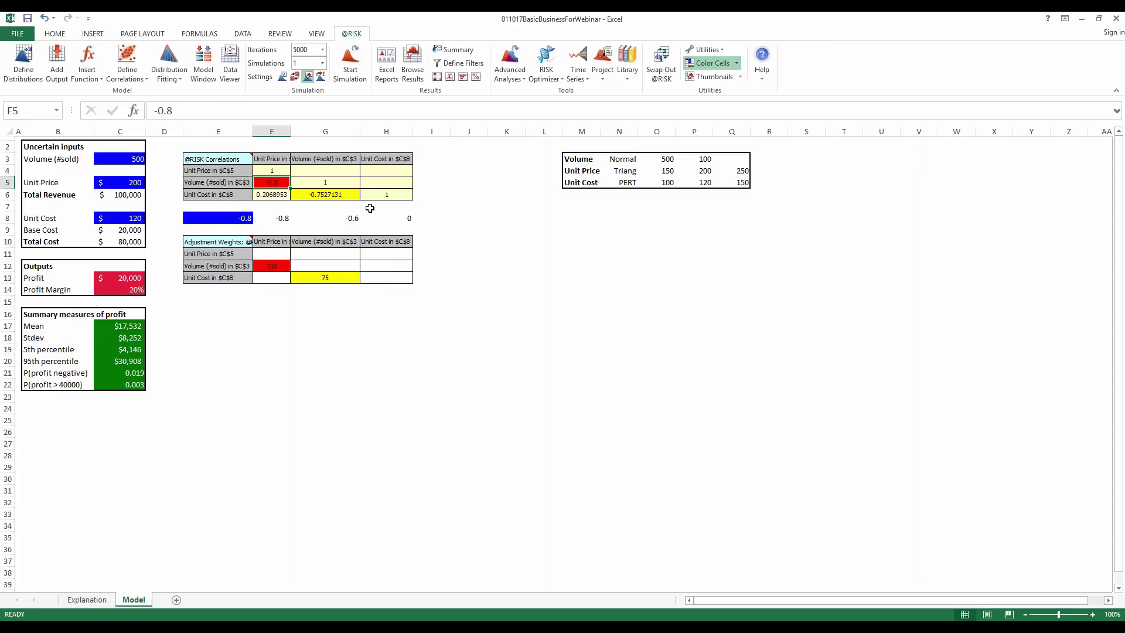
- Run the simulation with the updated matrix, view the Profit and Profit Margin distributions, and close the results
left_click(229, 219)
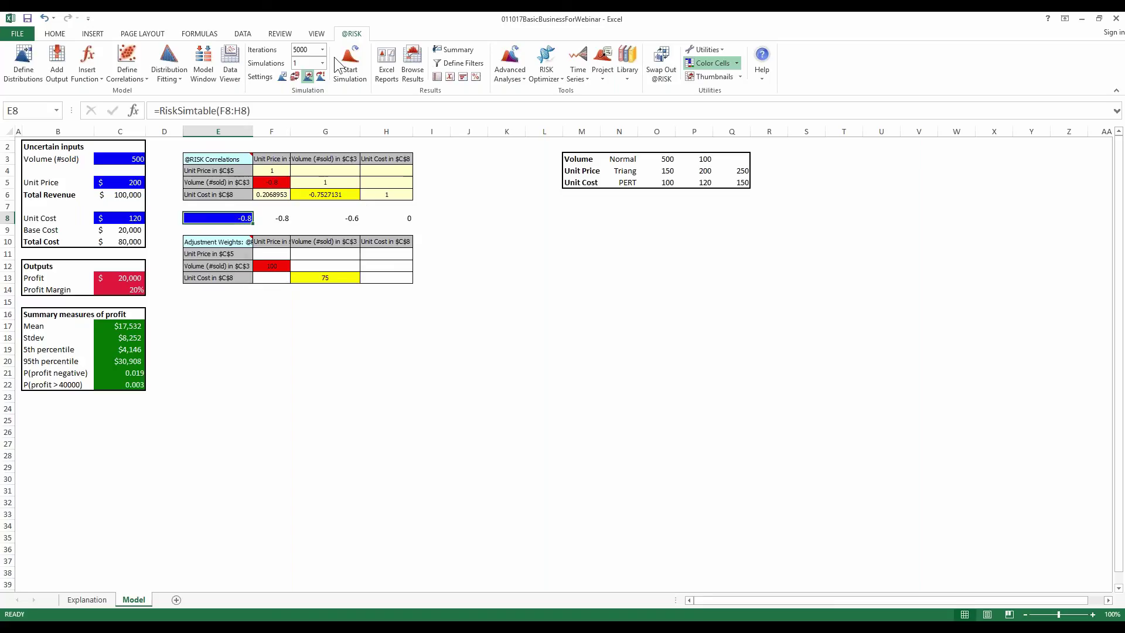
left_click(357, 54)
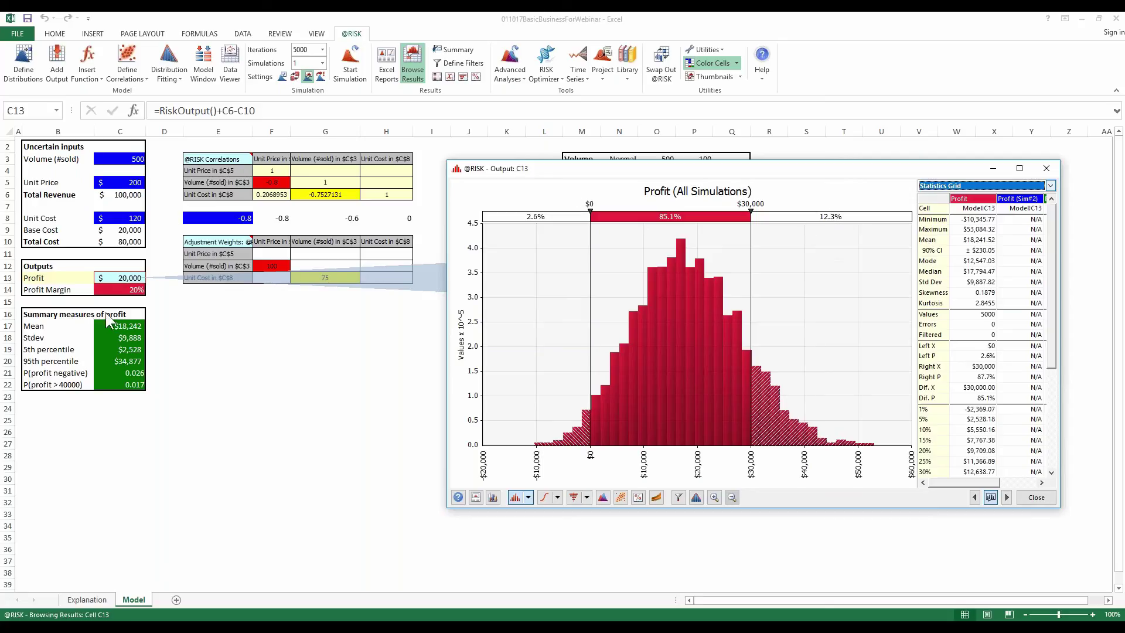
left_click(120, 287)
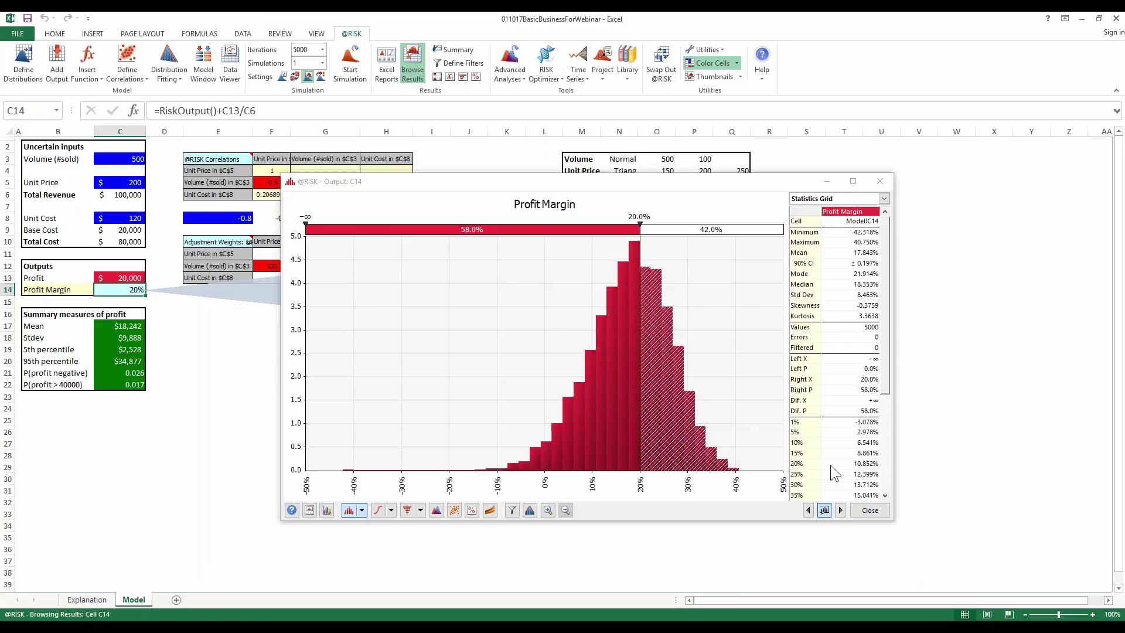
left_click(870, 510)
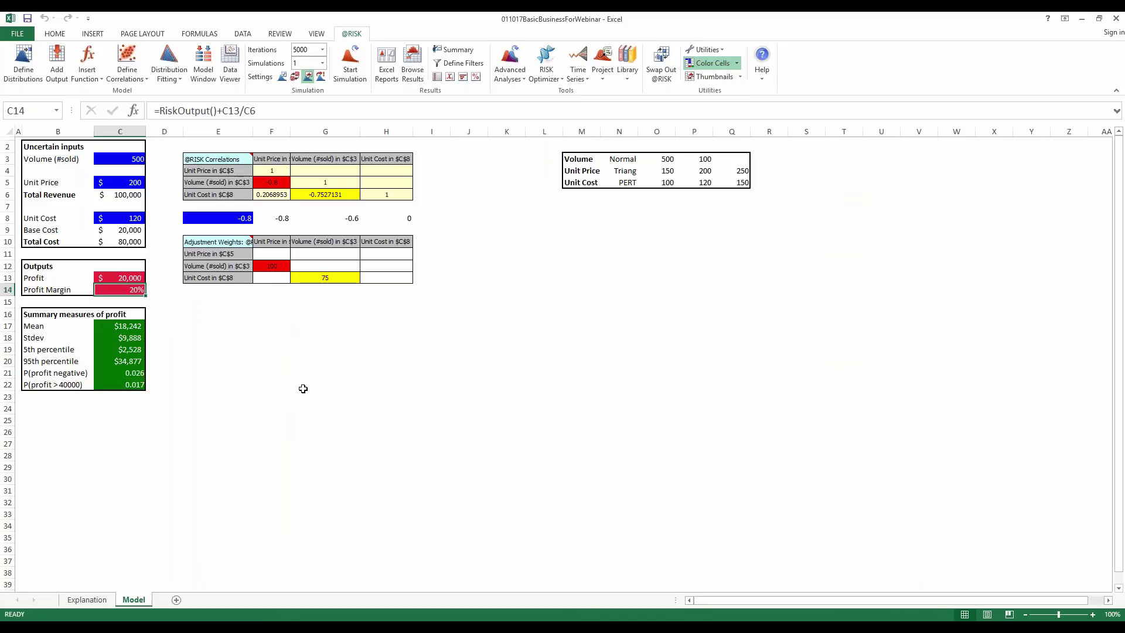
left_click(305, 386)
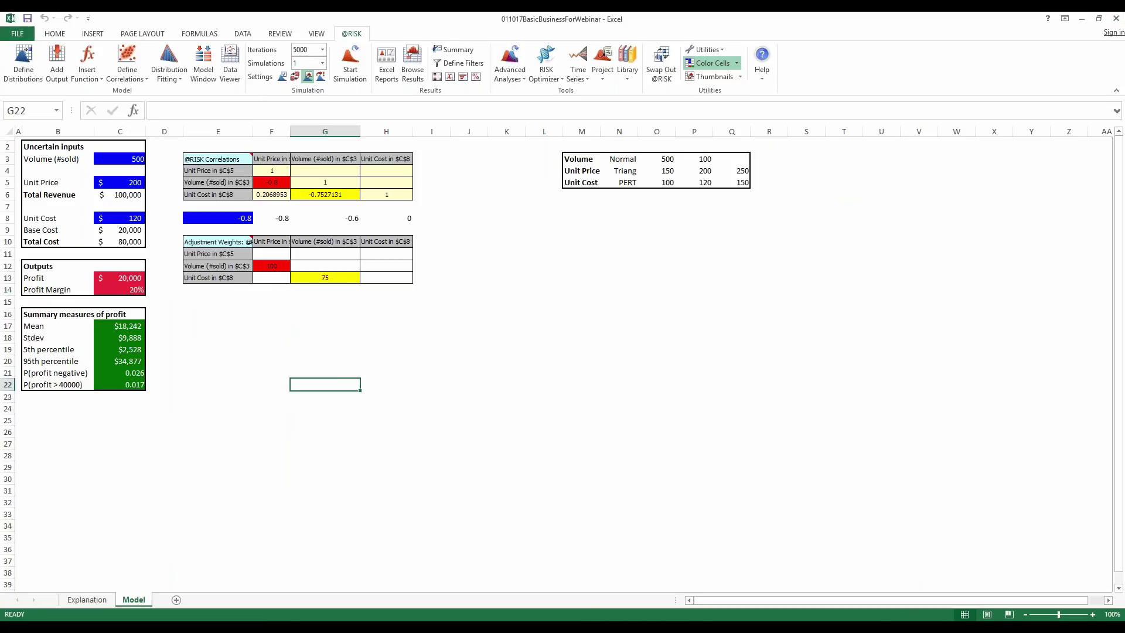
- Close the current workbook and open the recent workbook 011017_KB0073_CorrelationGroups (1)
left_click(1116, 19)
left_click(559, 344)
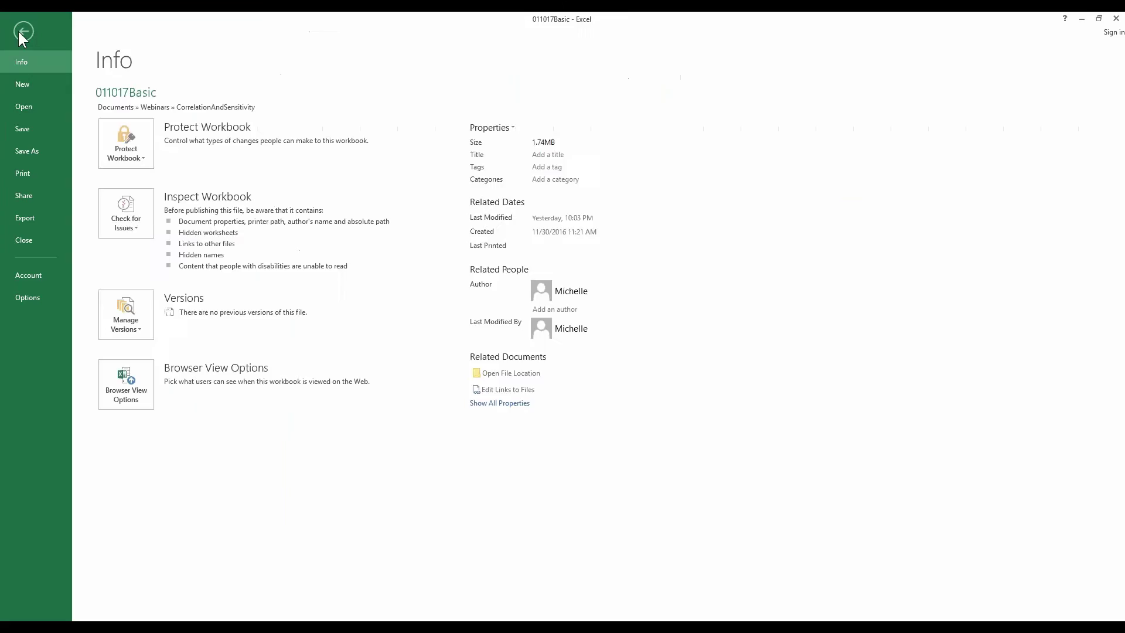
left_click(33, 101)
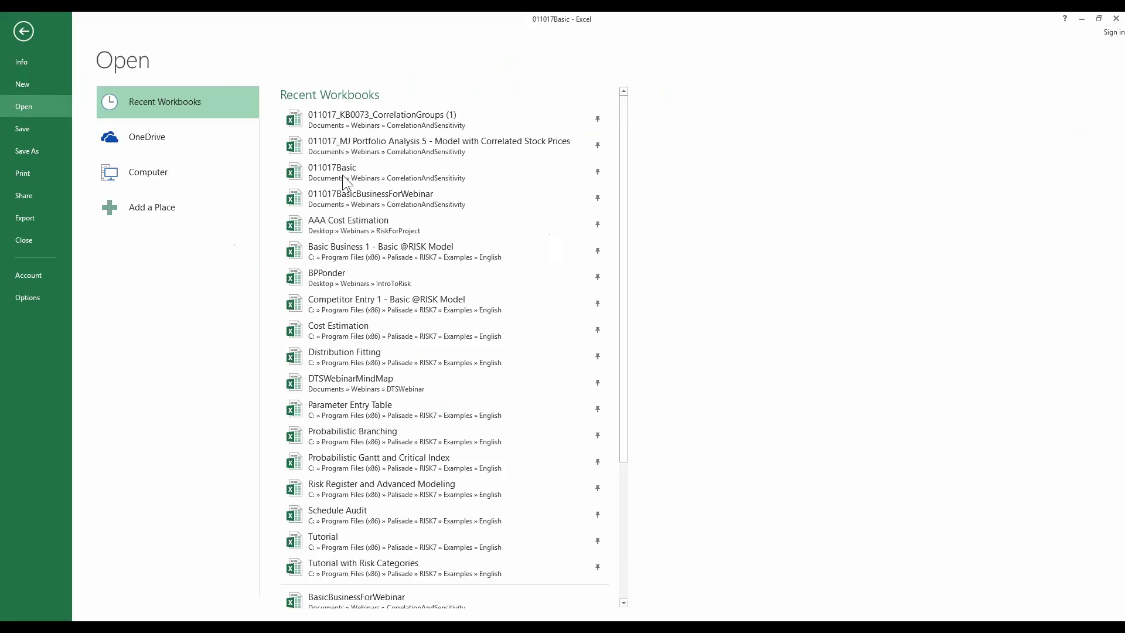
left_click(378, 130)
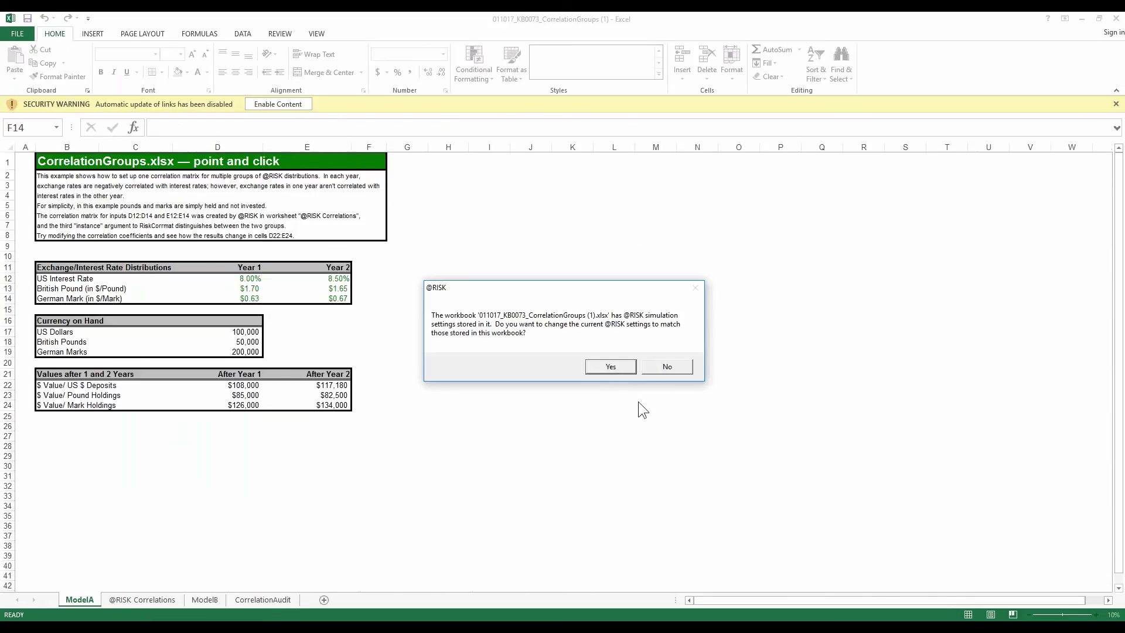
left_click(663, 365)
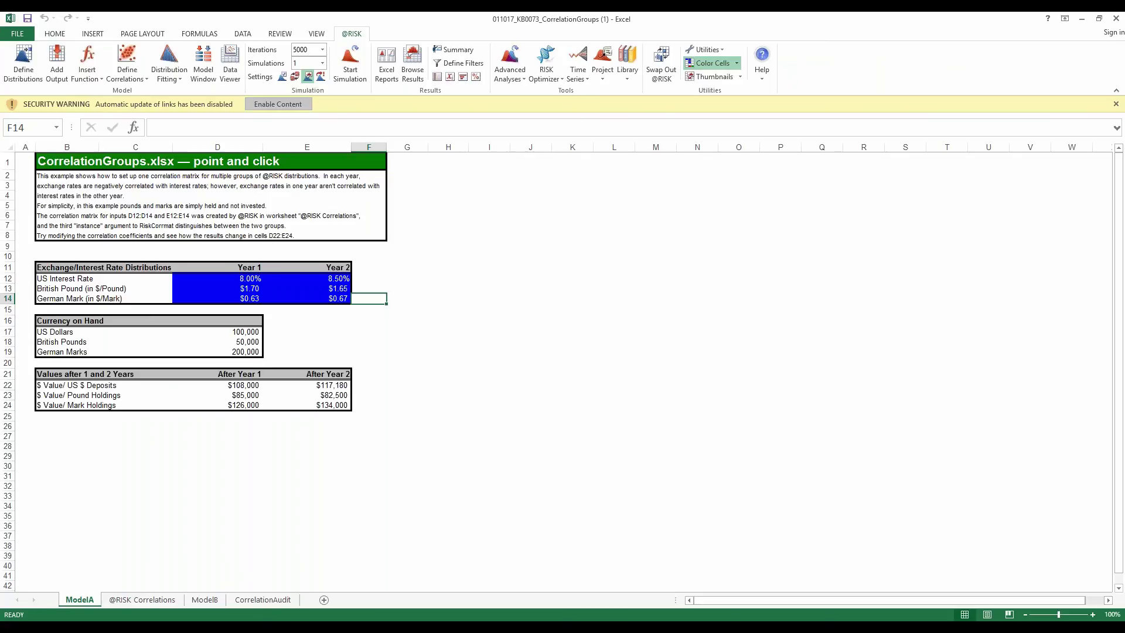
left_click(278, 104)
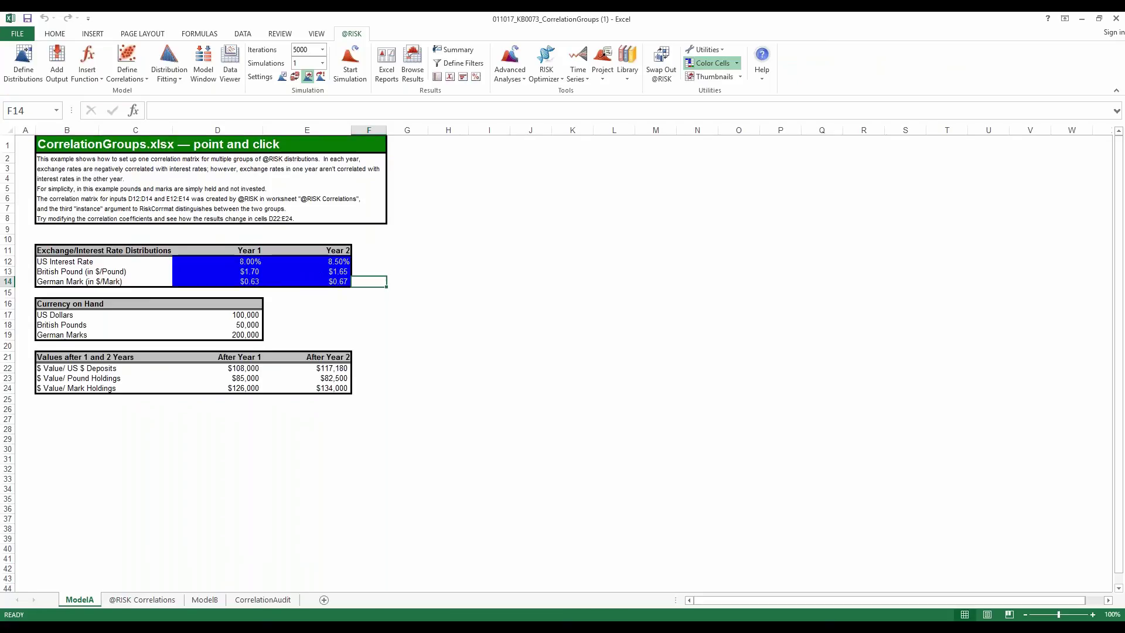
left_click(421, 335)
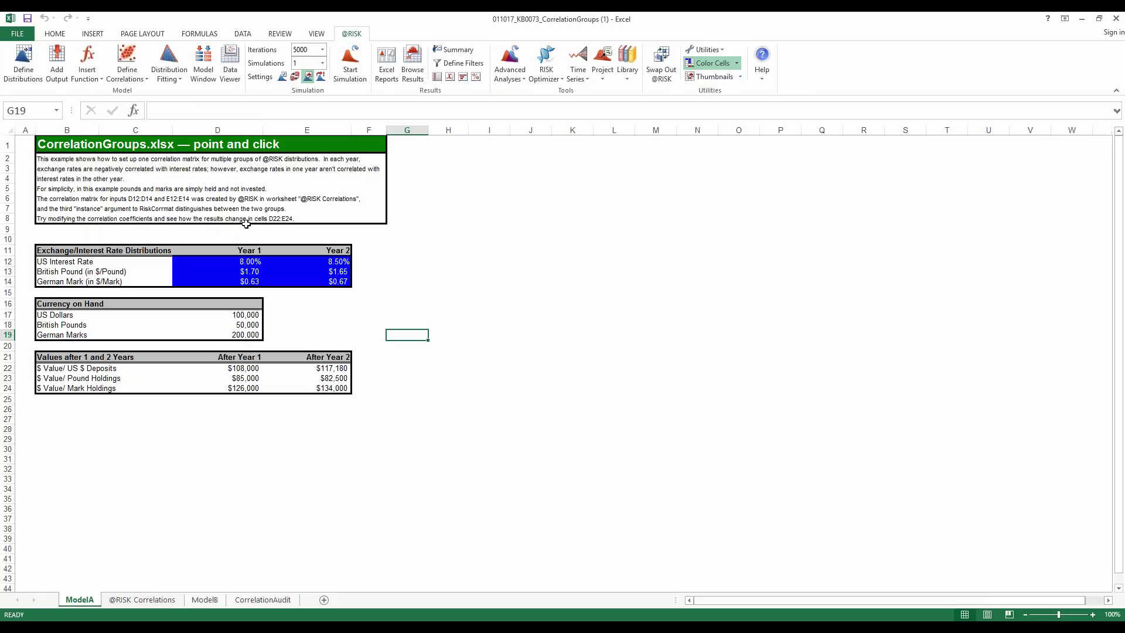
left_click(227, 263)
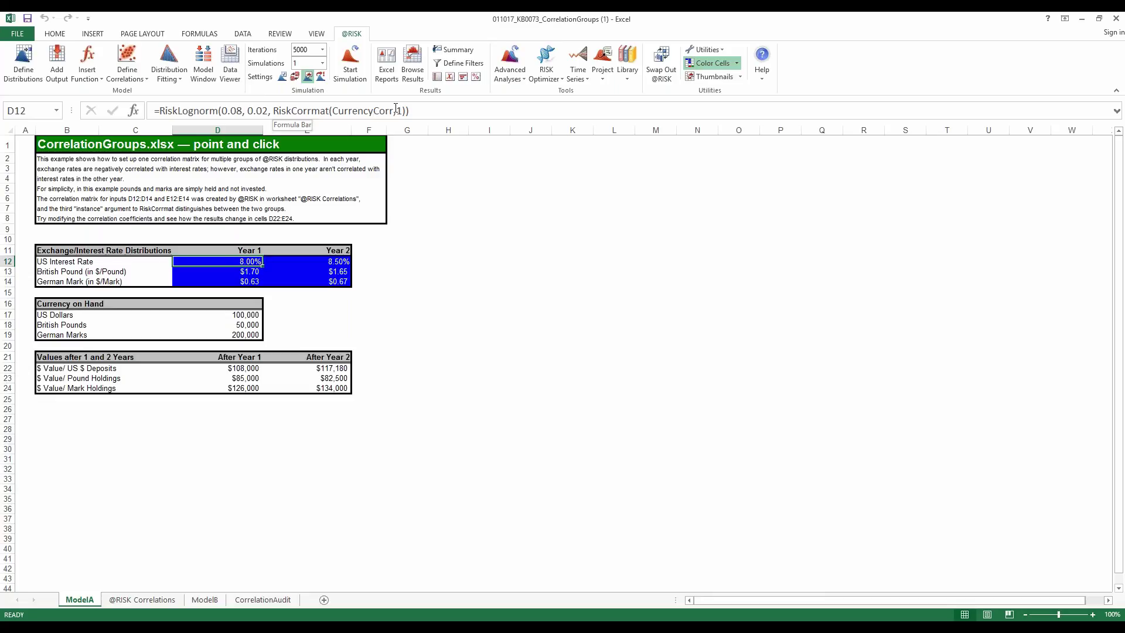
left_click(140, 600)
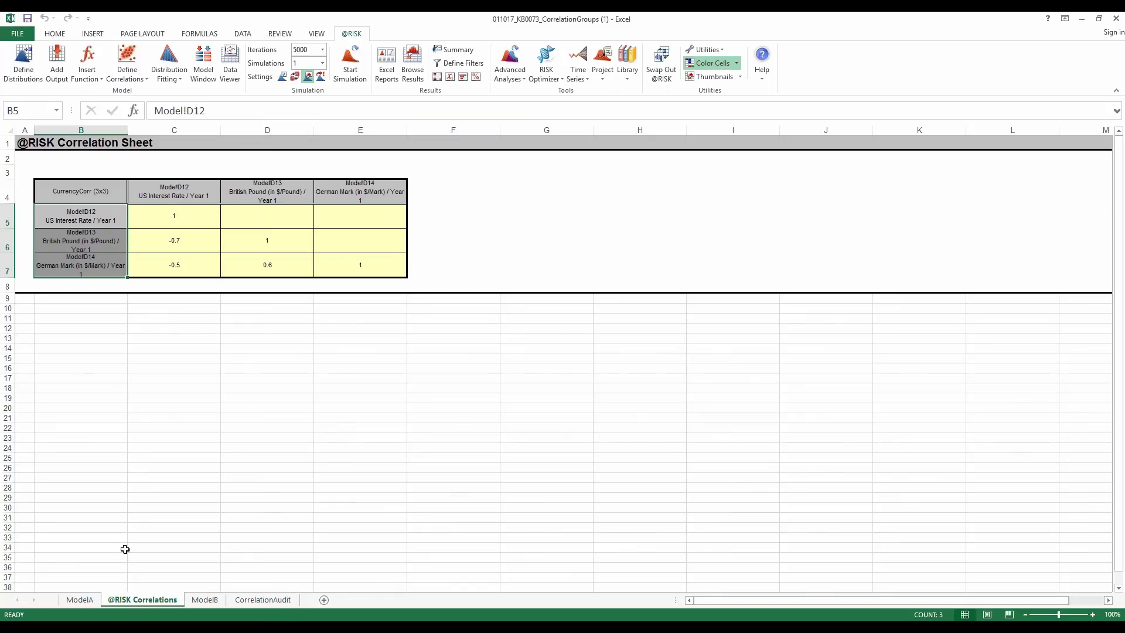
left_click(80, 600)
left_click(154, 600)
left_click(80, 599)
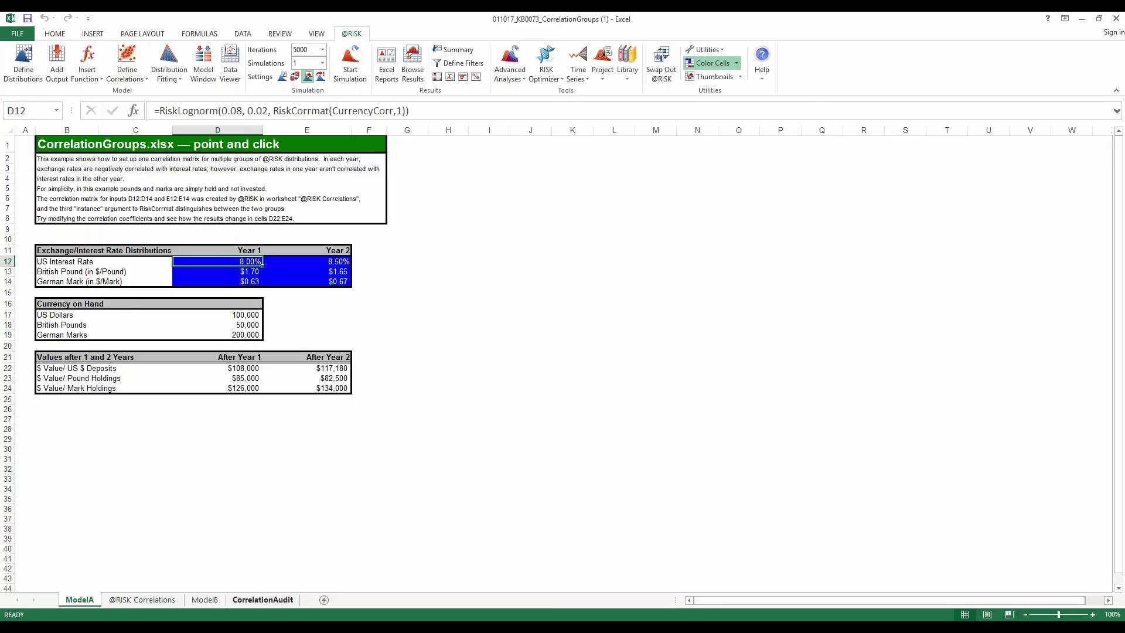
left_click(142, 599)
left_click(187, 243)
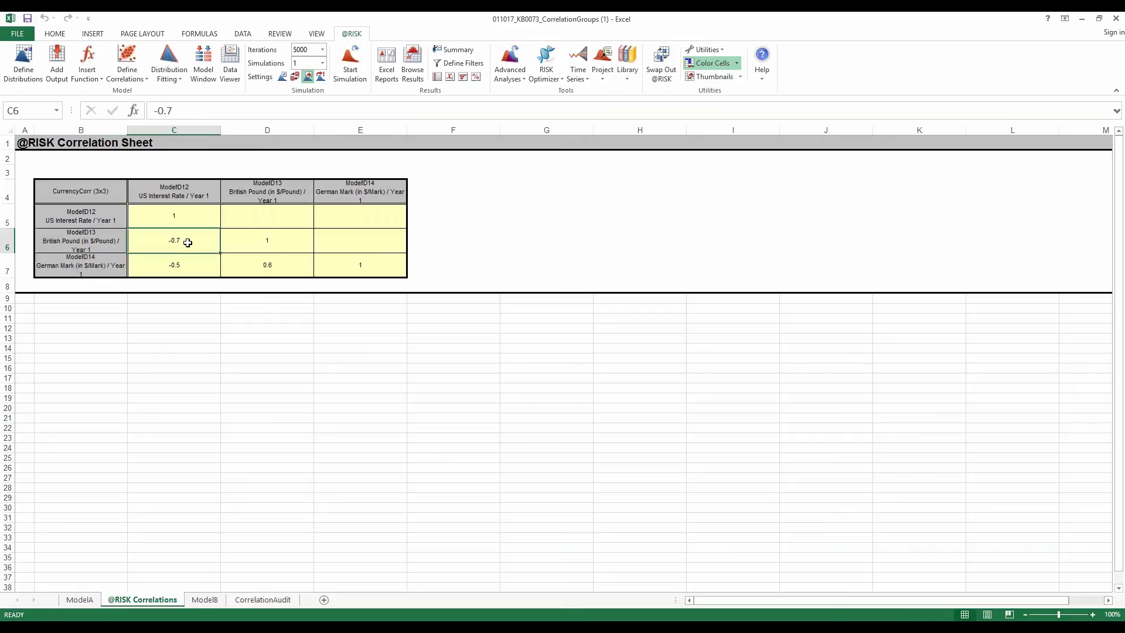
left_click(134, 78)
left_click(134, 92)
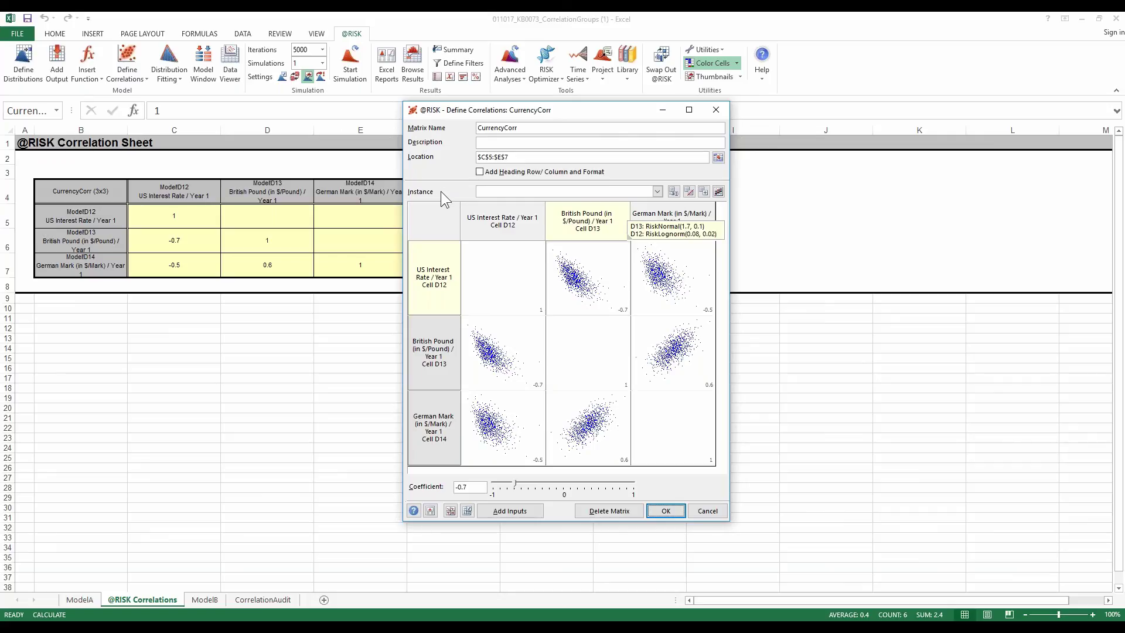
- View the matrix's Year 2 instance and return to its unnamed instance
left_click(657, 192)
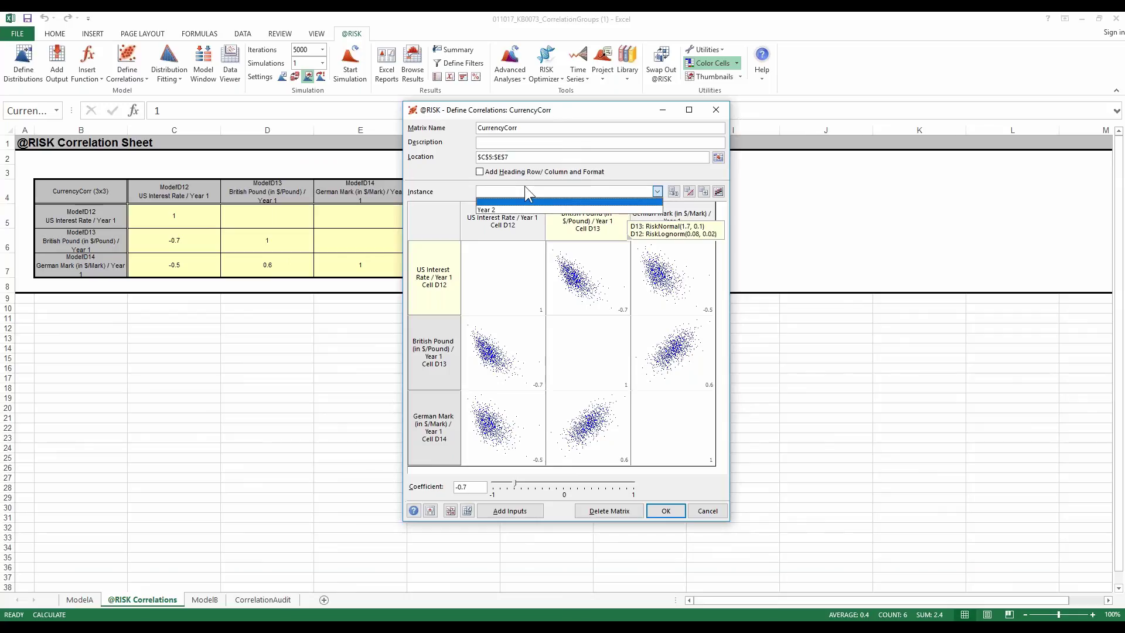
left_click(495, 210)
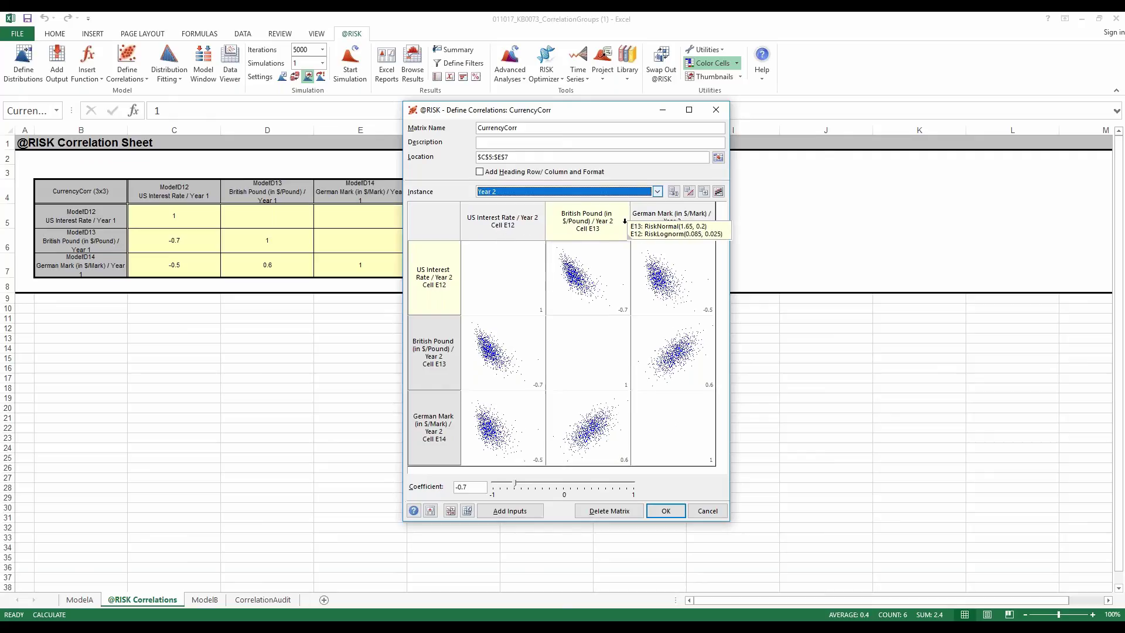
left_click(657, 192)
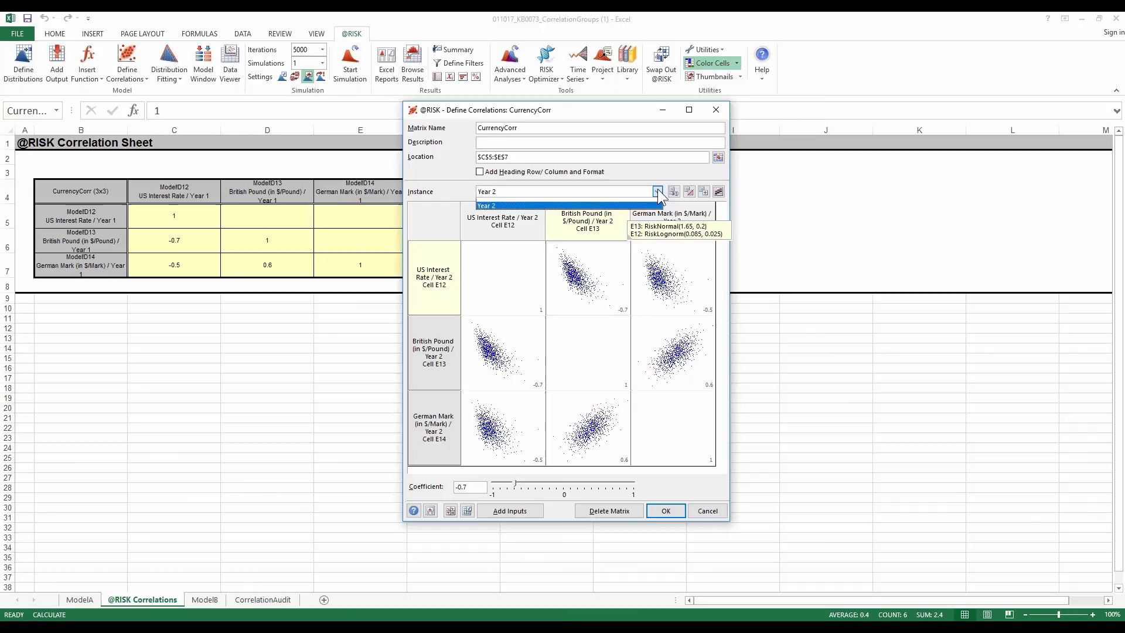
left_click(561, 202)
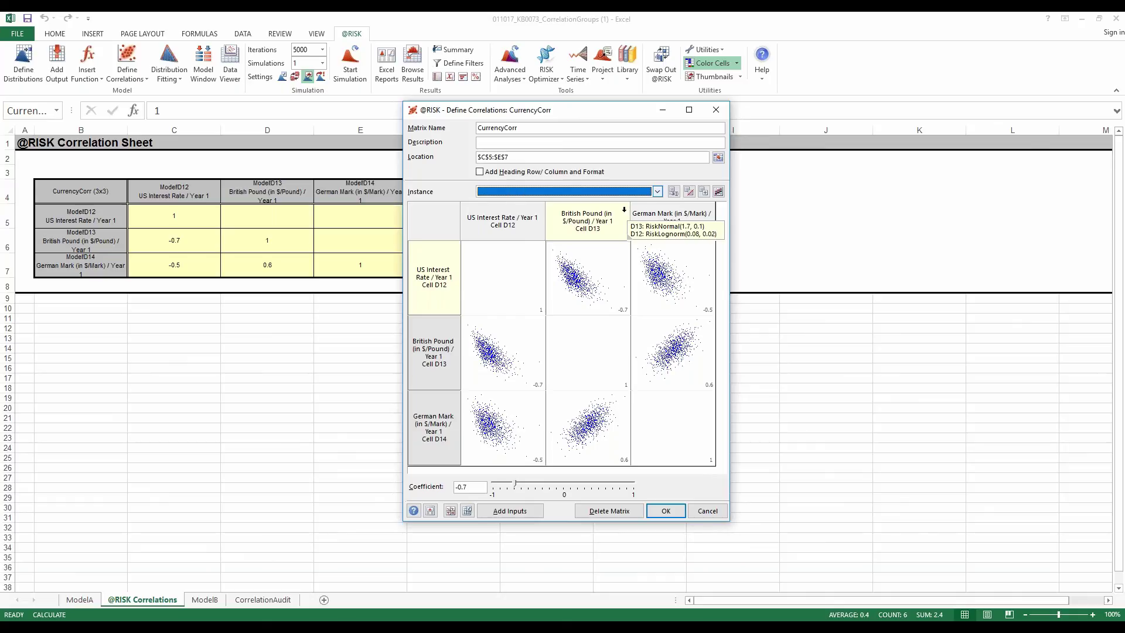
- Name the blank matrix instance Year1 and display the list of instances
left_click(673, 193)
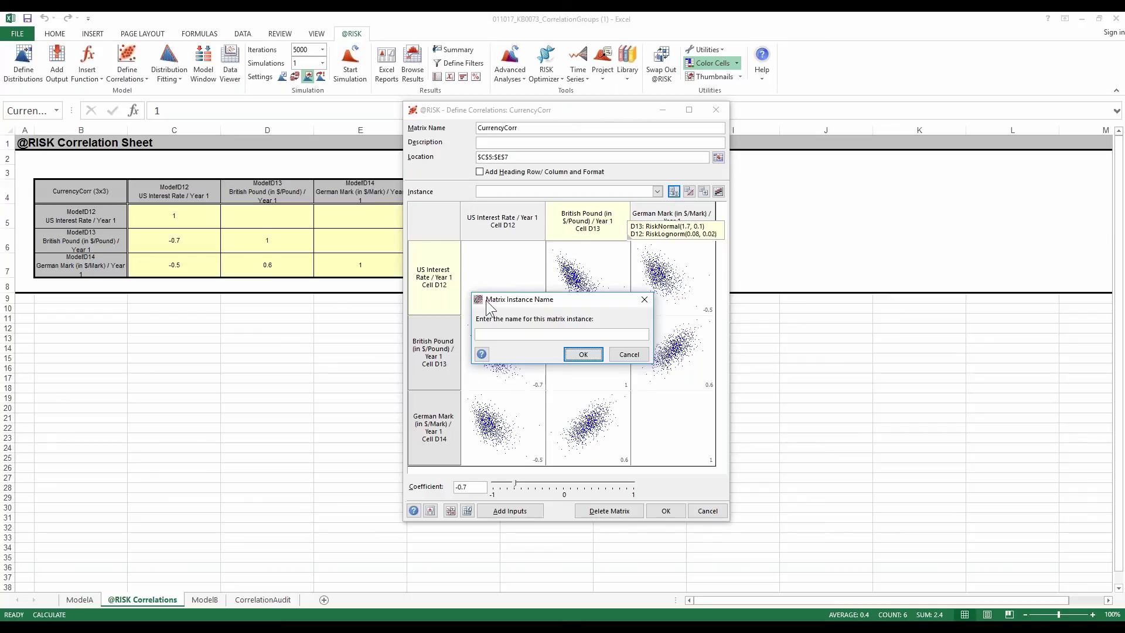
left_click(492, 334)
type("Year1")
left_click(586, 354)
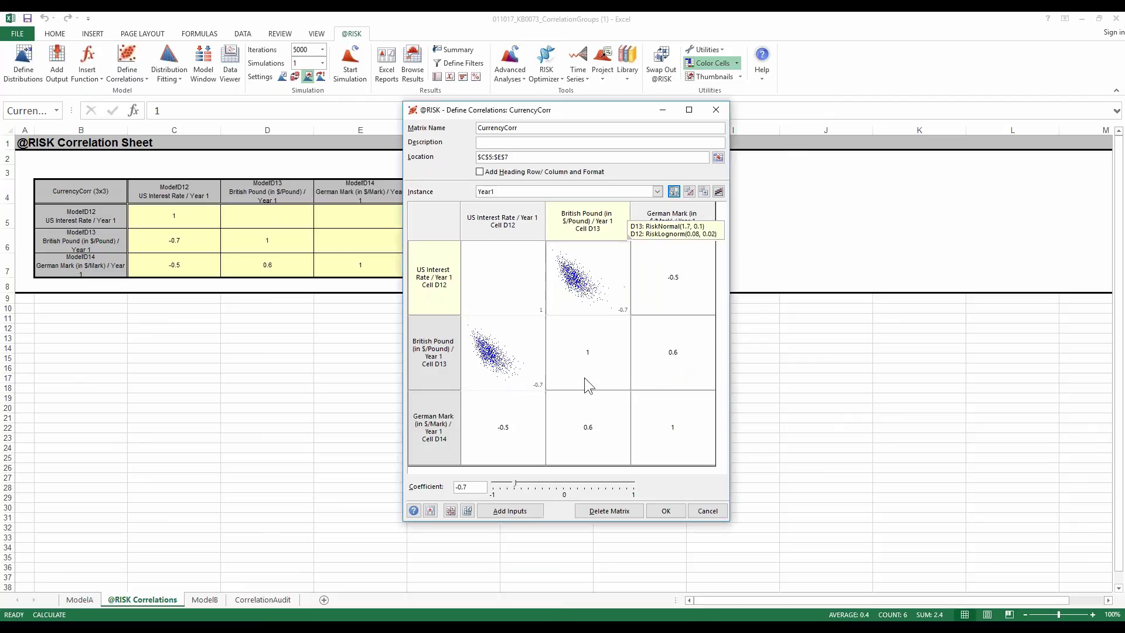
left_click(657, 191)
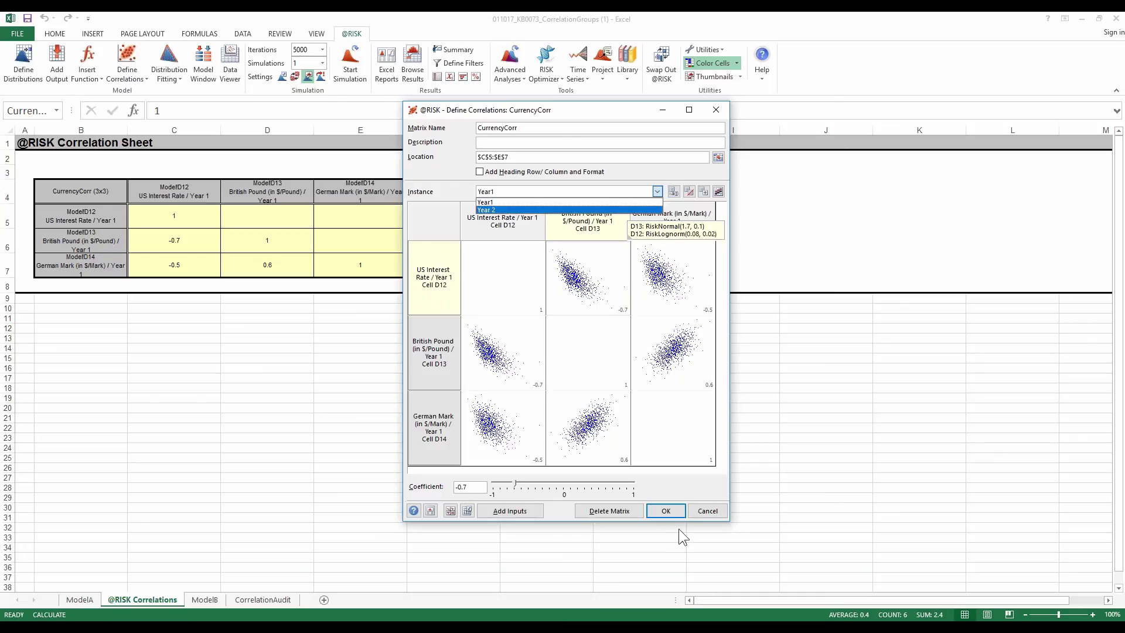
- Accept the CurrencyCorr correlation definition and return to the ModelA sheet
left_click(666, 511)
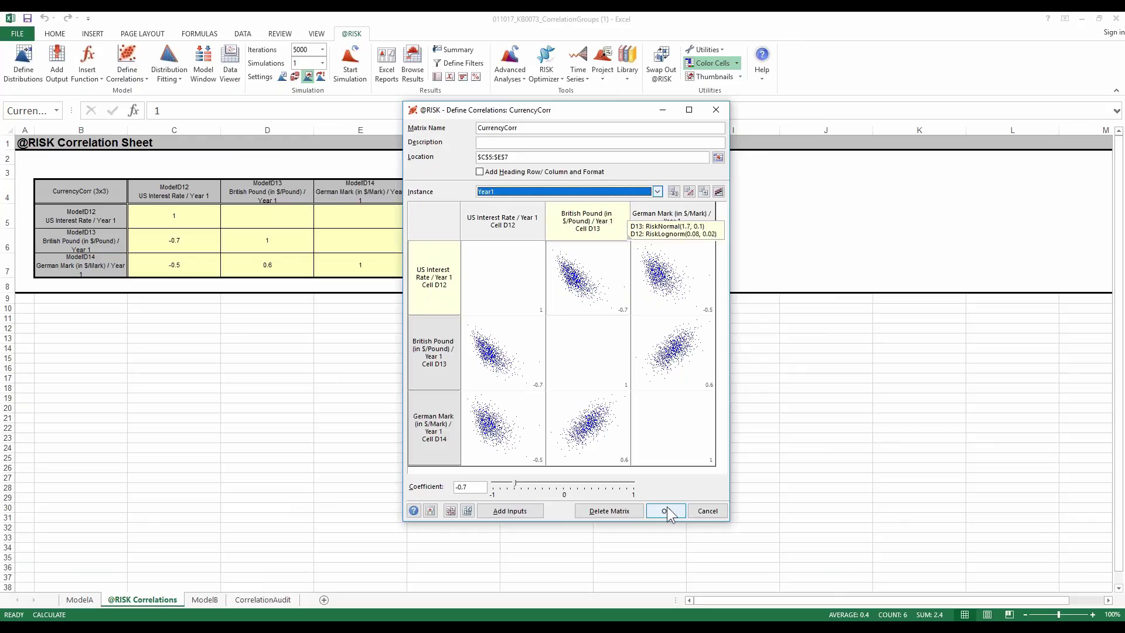
left_click(77, 600)
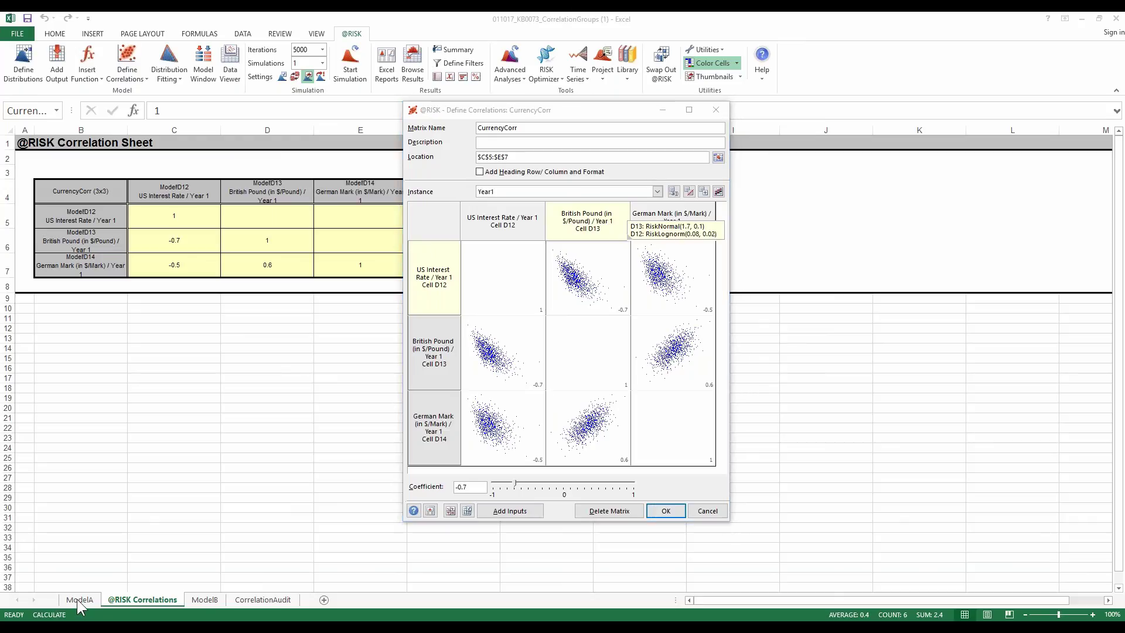
left_click(661, 516)
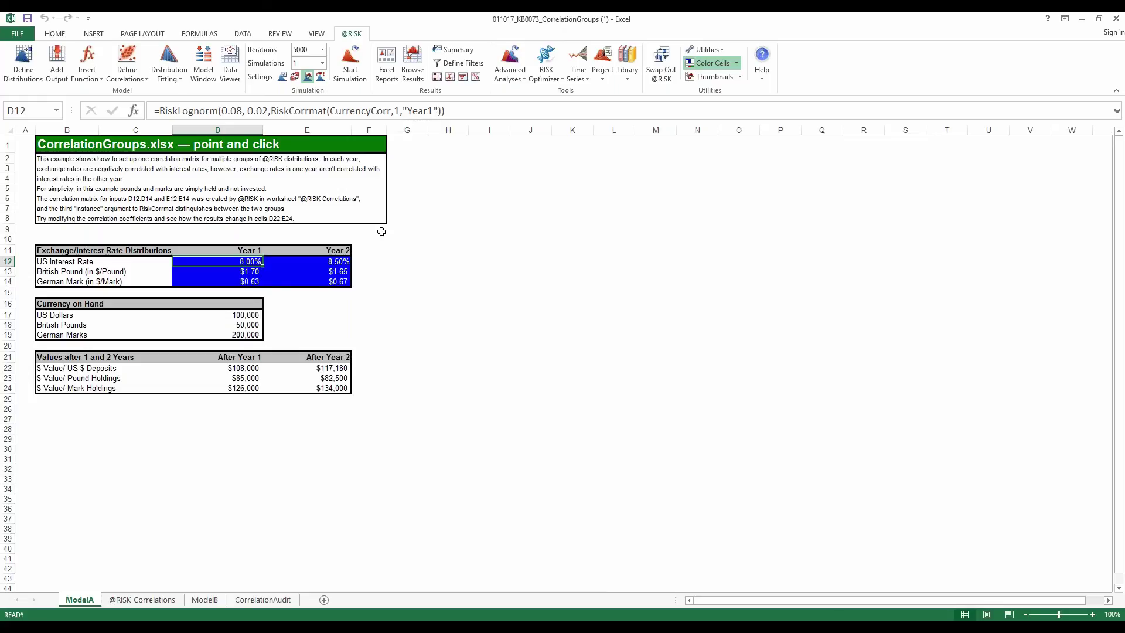
- Add a "Year 3" heading in F11 and fill the Year 2 distributions from E12:E14 across into F12:F14
left_click(373, 251)
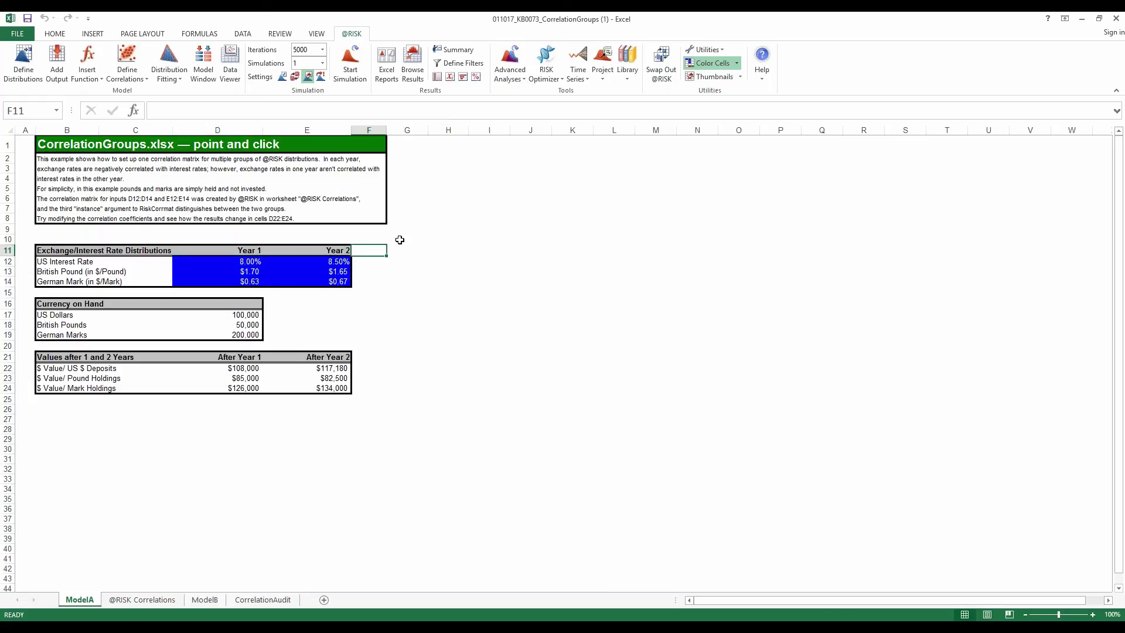
type("Year 3")
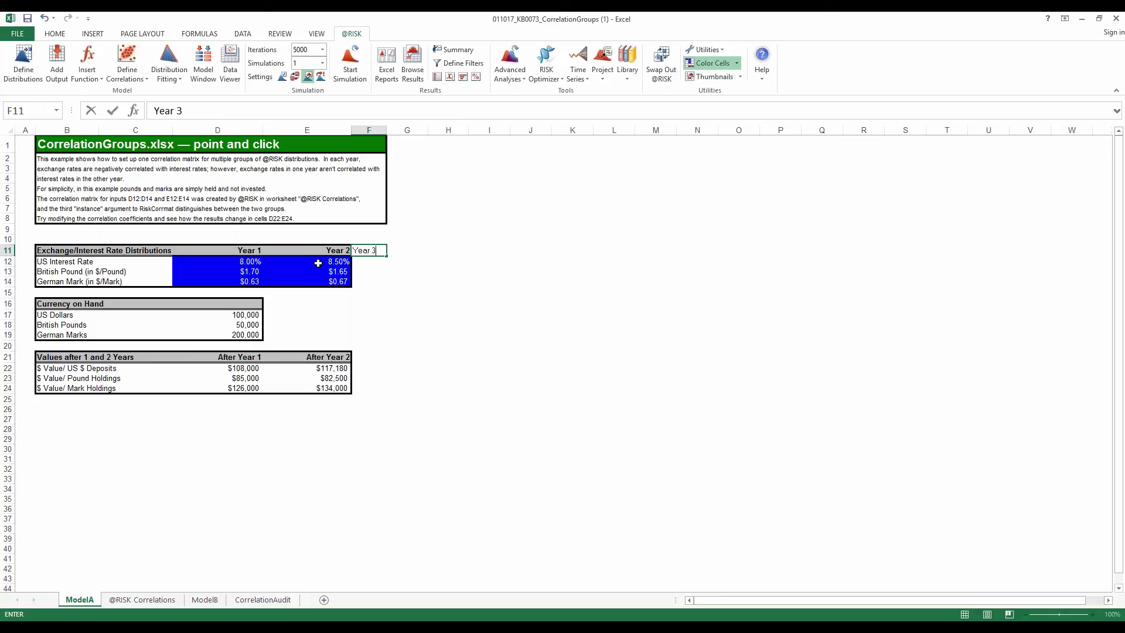
left_click_drag(317, 262, 385, 286)
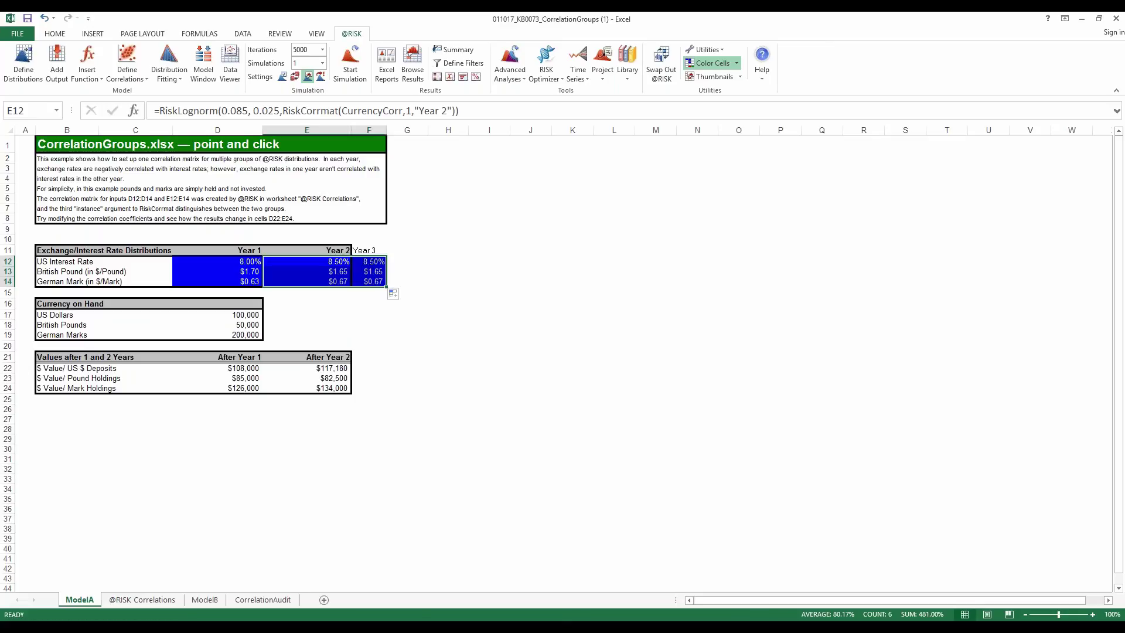
- Remove the "Year 2" instance argument from the RiskCorrmat function in the Year 3 US interest rate formula in F12
left_click(368, 262)
left_click_drag(368, 262, 370, 282)
left_click_drag(411, 111, 459, 111)
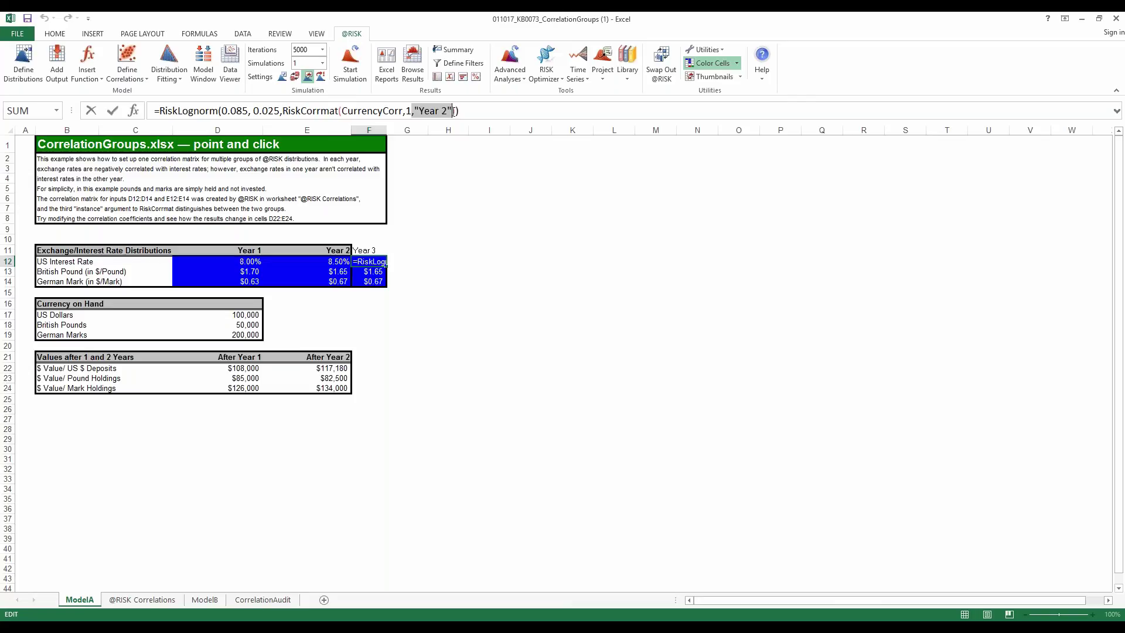
key("BackSpace")
key("Return")
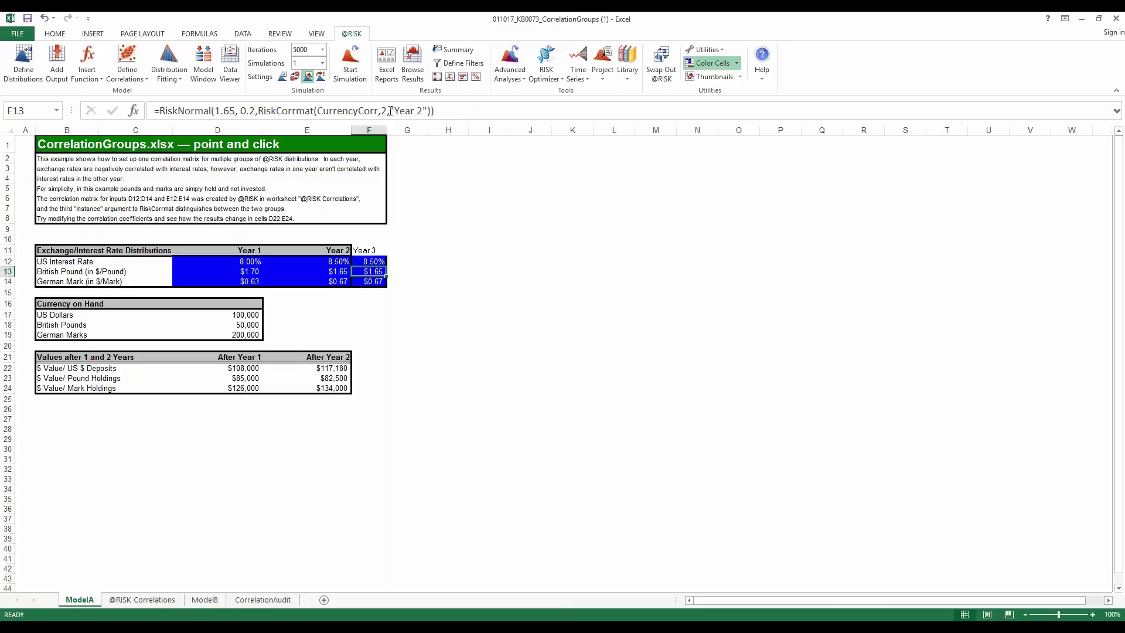
- Remove the "Year 2" instance argument from the RiskCorrmat functions in the Year 3 British pound and German mark formulas, F13 and F14
left_click(435, 110)
left_click_drag(388, 111, 427, 111)
key("BackSpace")
key("Return")
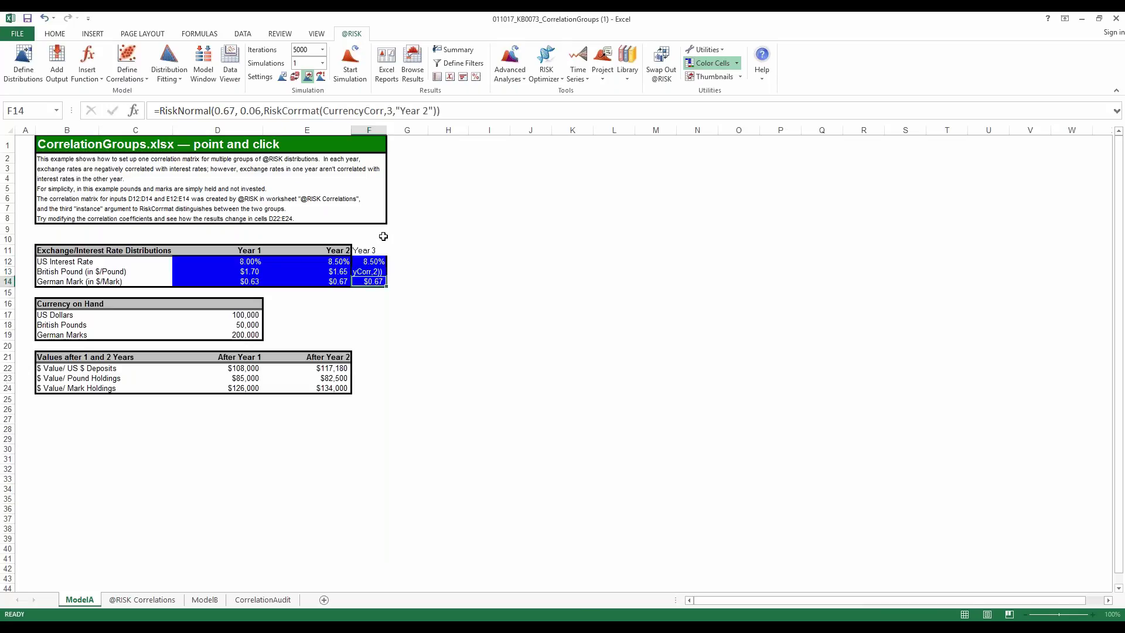
left_click_drag(392, 111, 436, 111)
key("BackSpace")
key("BackSpace")
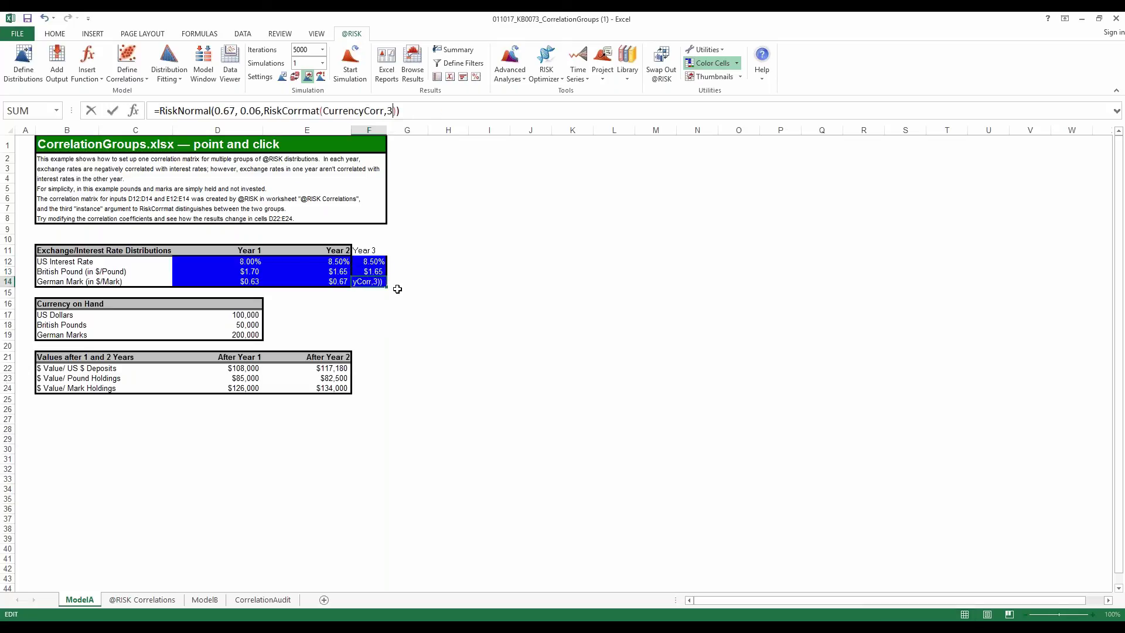
key("ctrl+Return")
- Open the correlation matrix definition for the Year 3 US interest rate in F12 and reposition its window
left_click(373, 262)
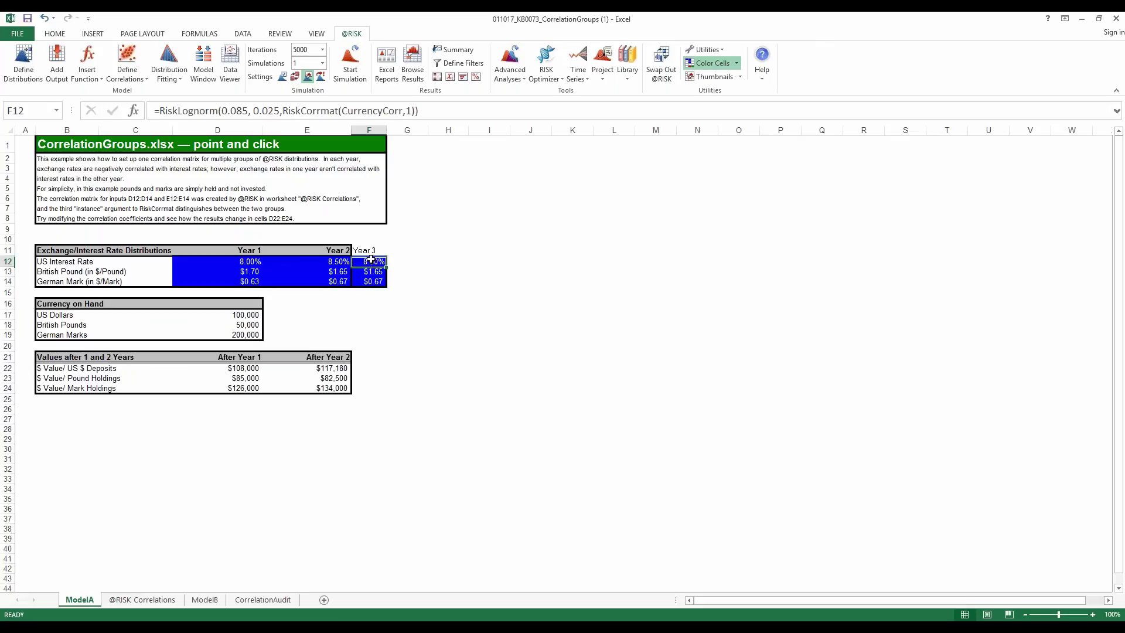
left_click(135, 67)
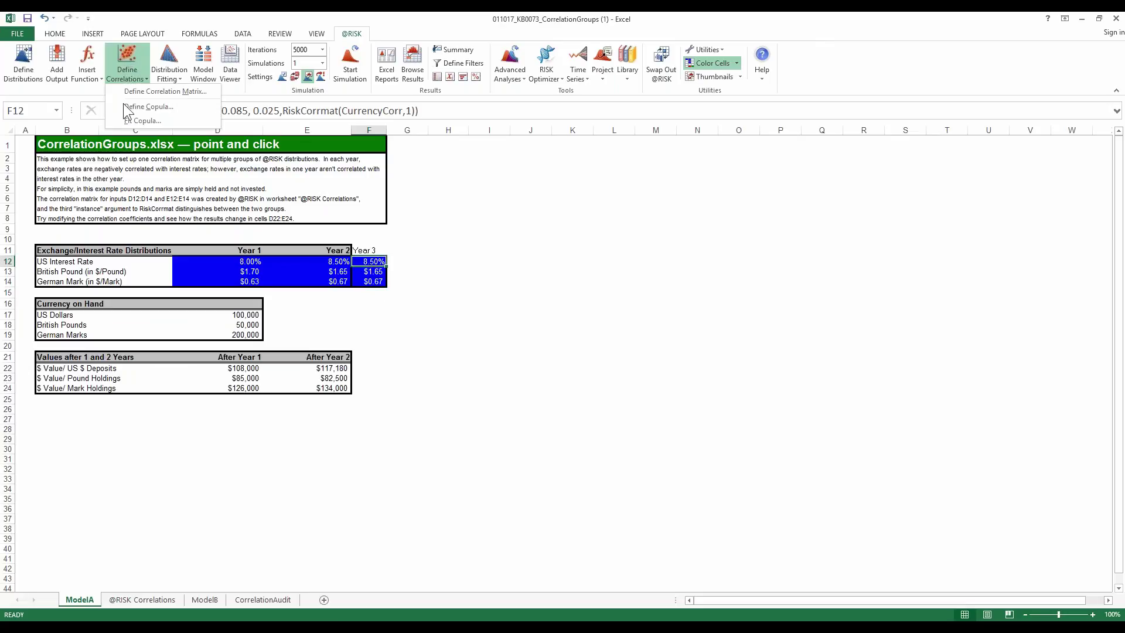
left_click(135, 85)
left_click(134, 86)
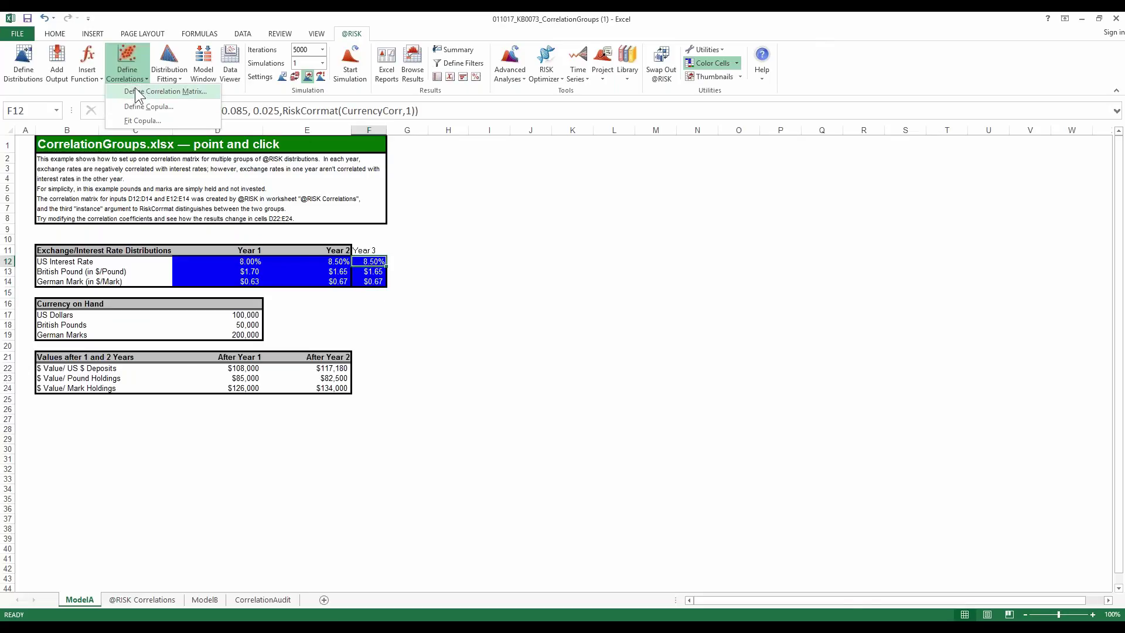
left_click(134, 88)
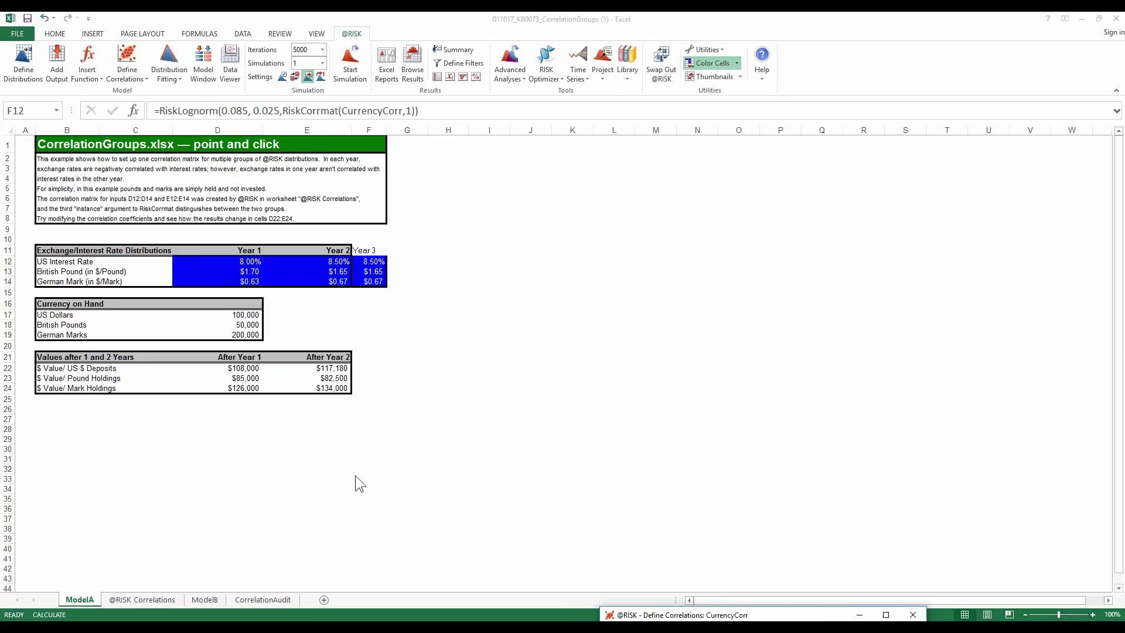
left_click_drag(517, 104, 506, 161)
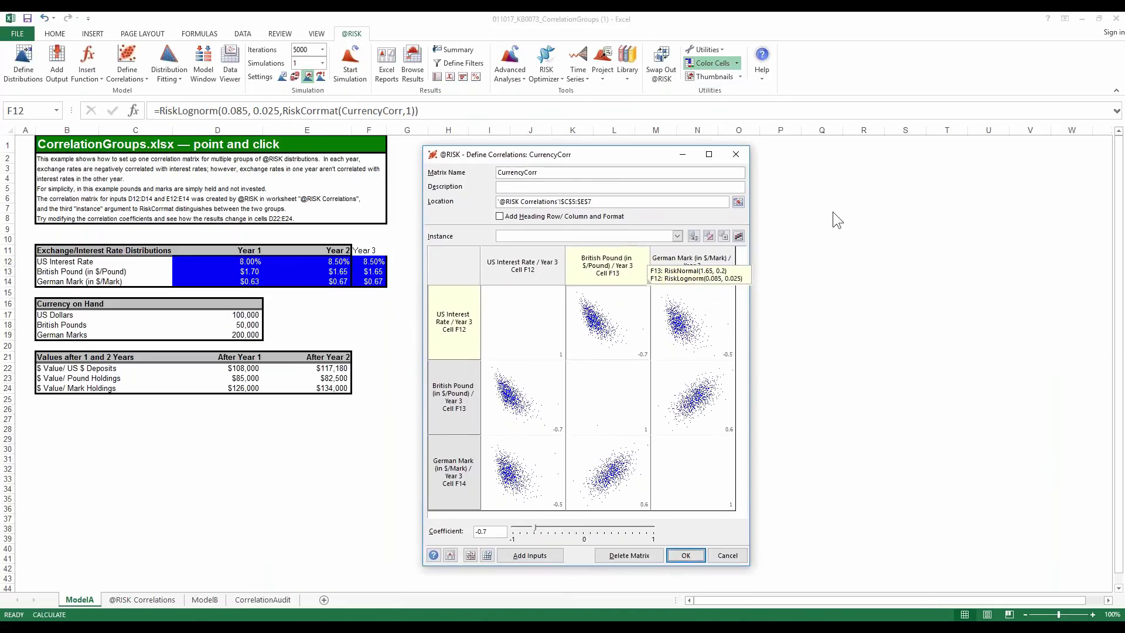
- Create a new CurrencyCorr matrix instance named Year3 and apply it to the Year 3 inputs
left_click(677, 236)
left_click(645, 260)
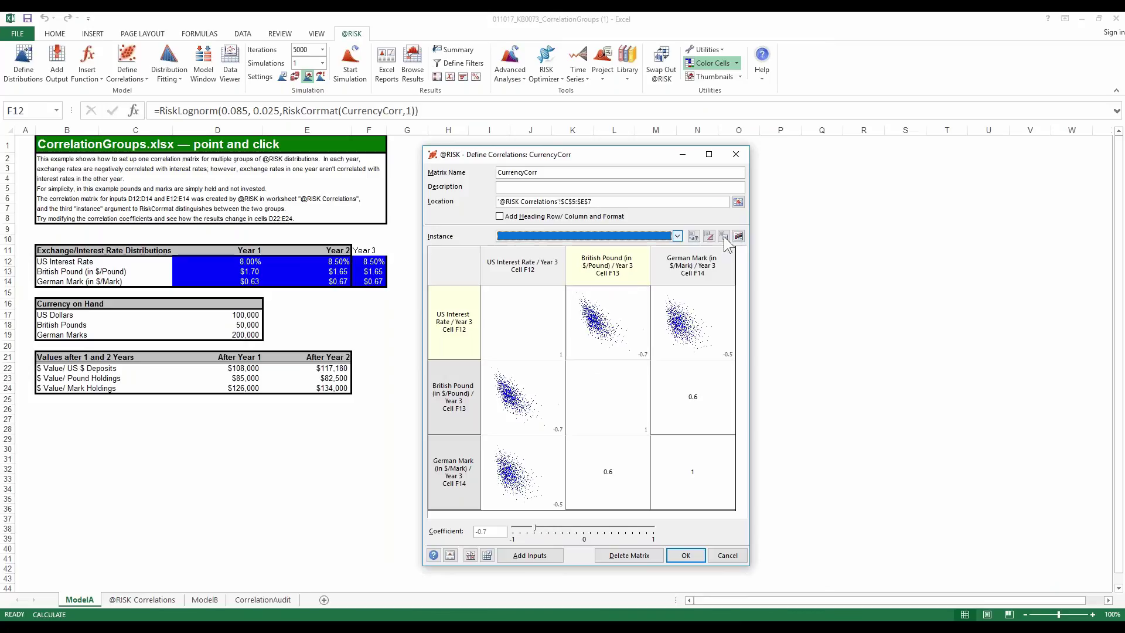
left_click(693, 235)
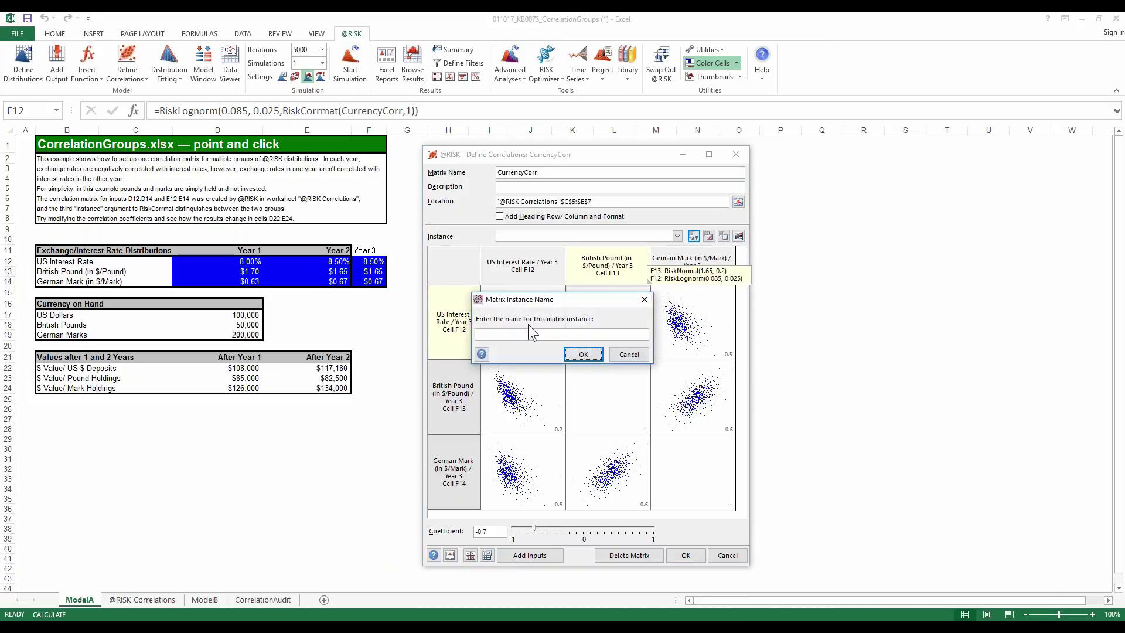
type("Year3")
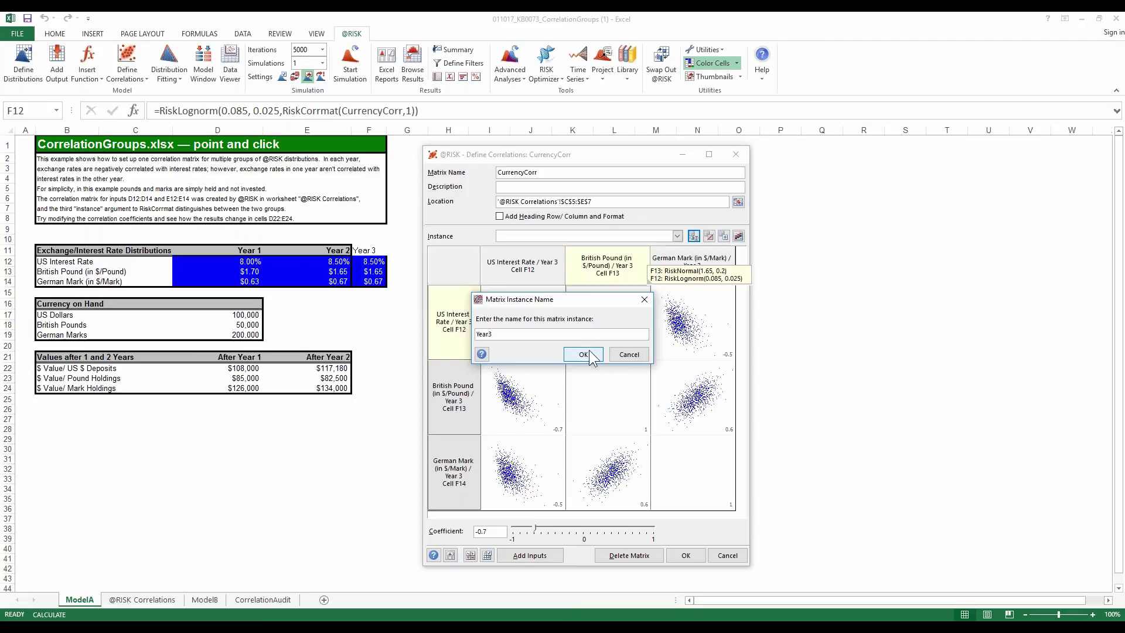
left_click(590, 353)
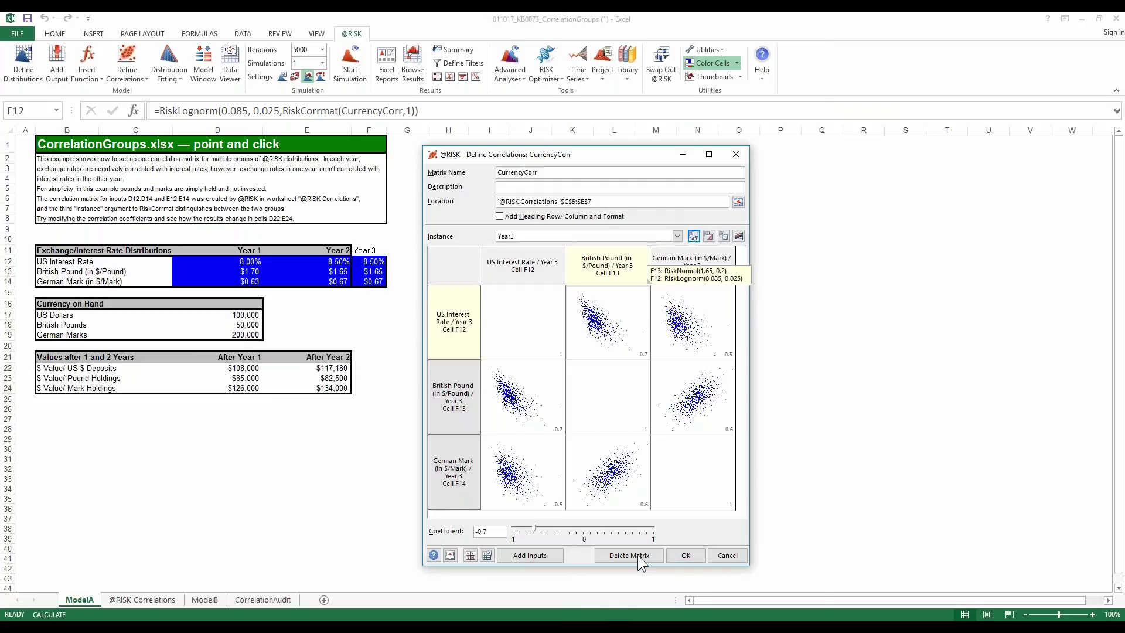
left_click(691, 558)
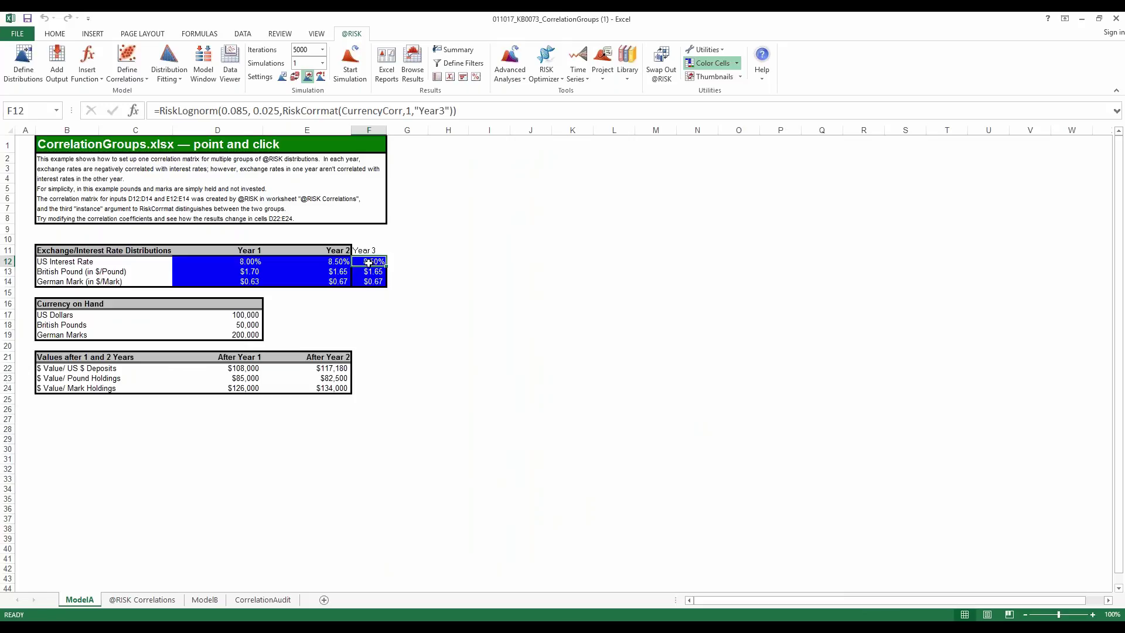
- Compare the instance arguments in the RiskCorrmat formulas of the Year 1, Year 2 and Year 3 inputs
key("Left")
key("Left")
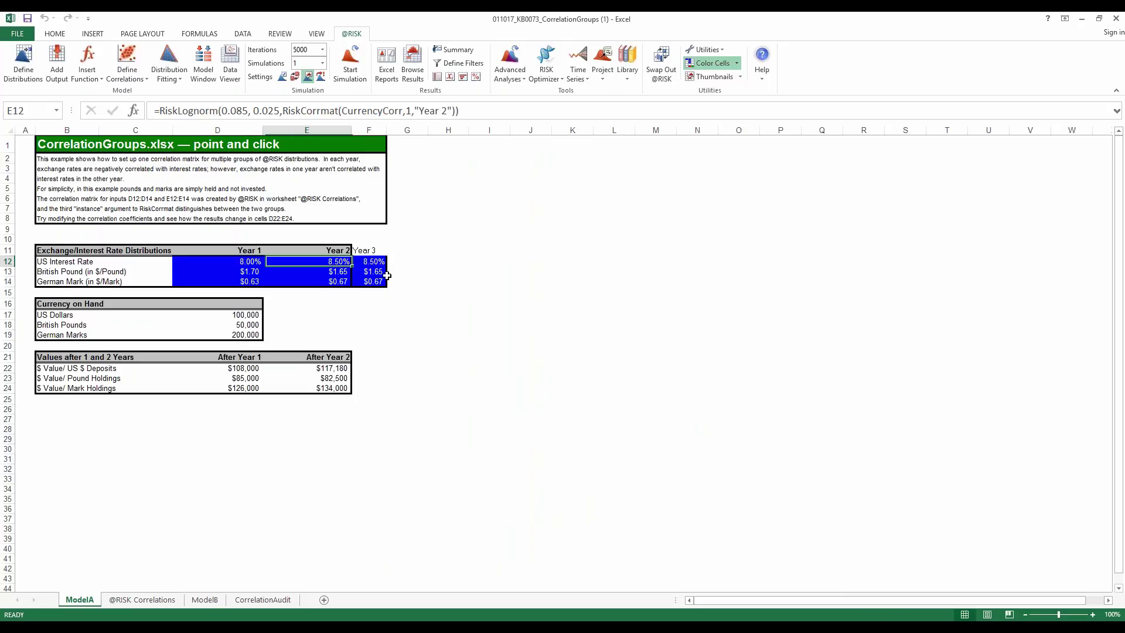
key("Down")
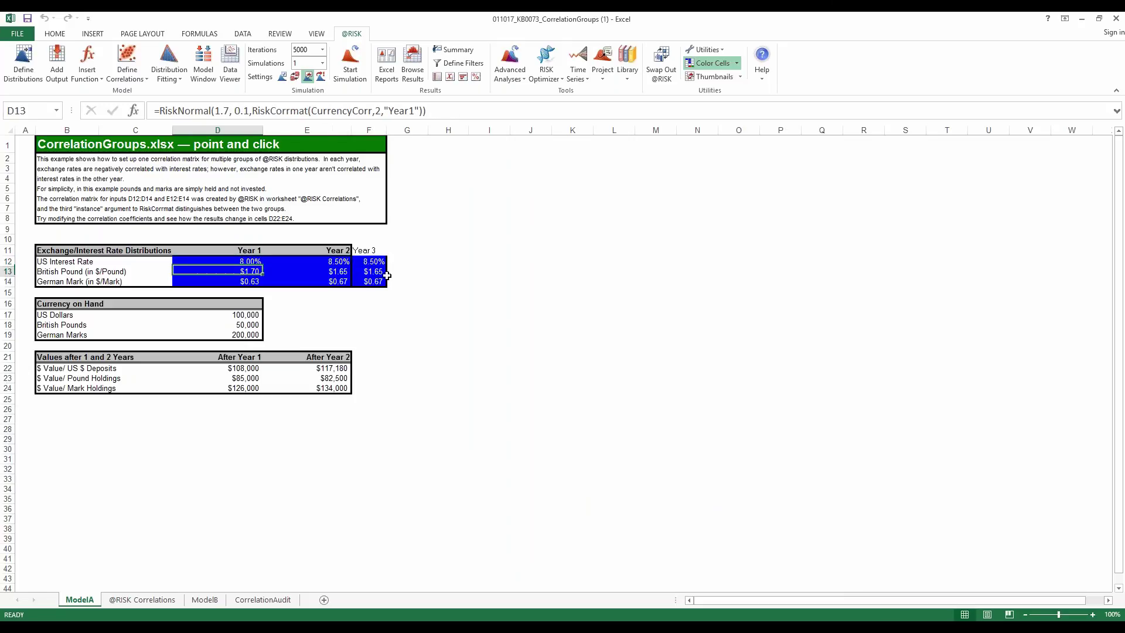
key("Right")
key("Right")
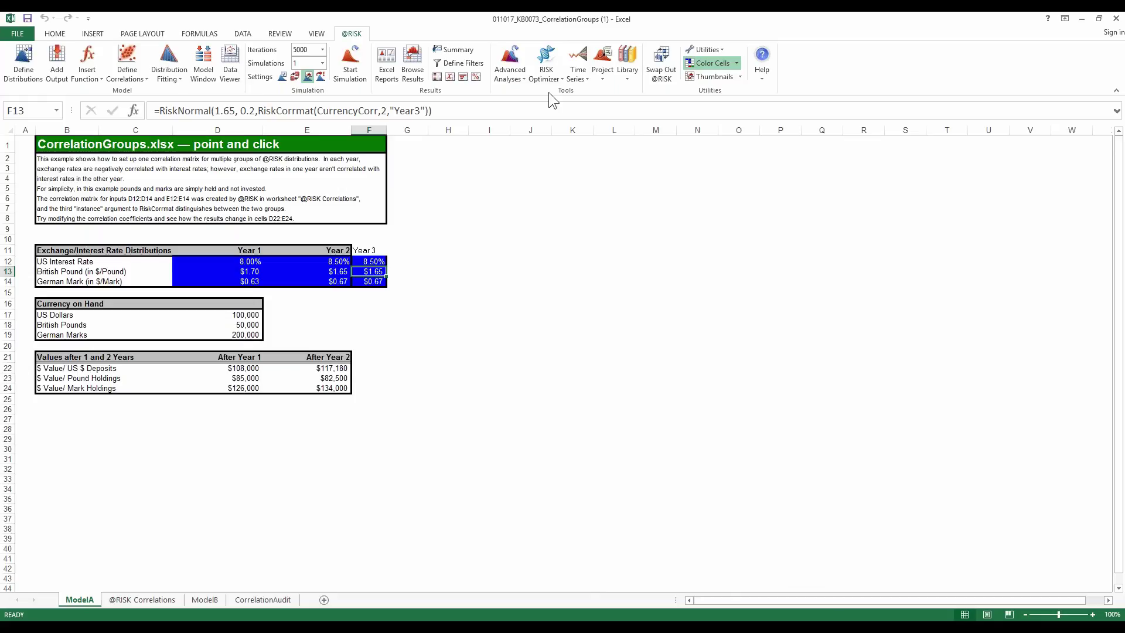
left_click(763, 74)
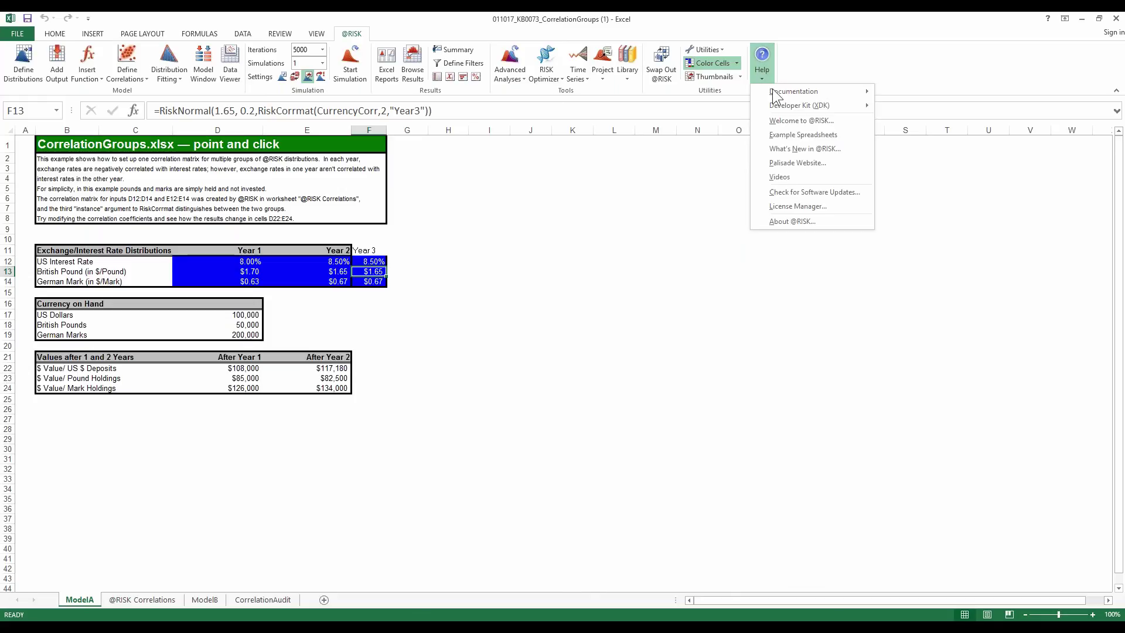
left_click(786, 135)
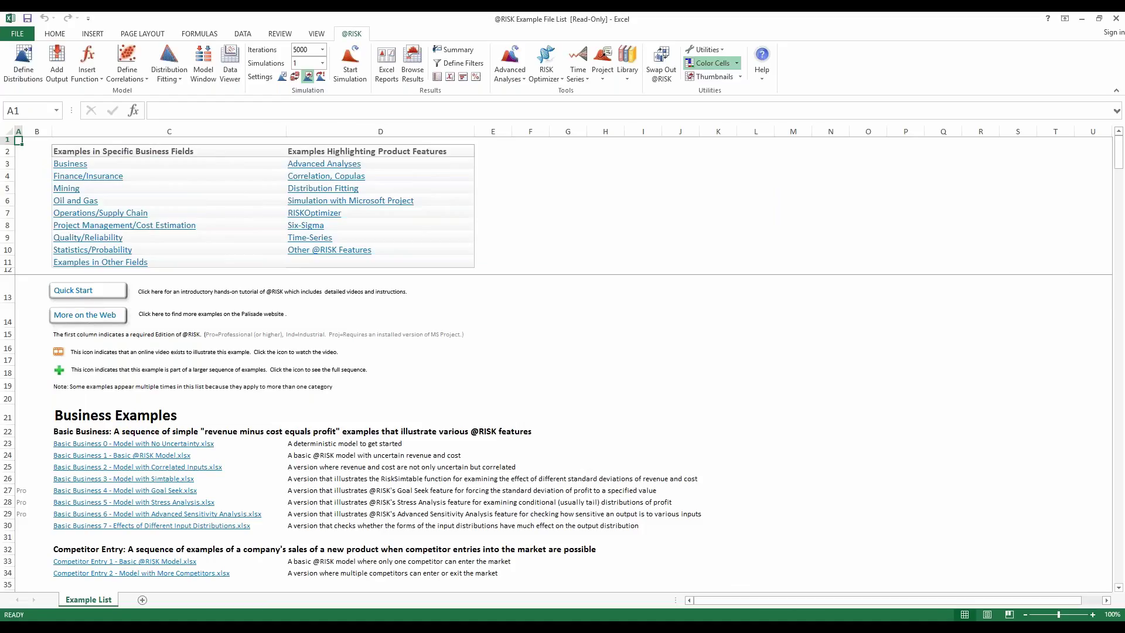
left_click(326, 176)
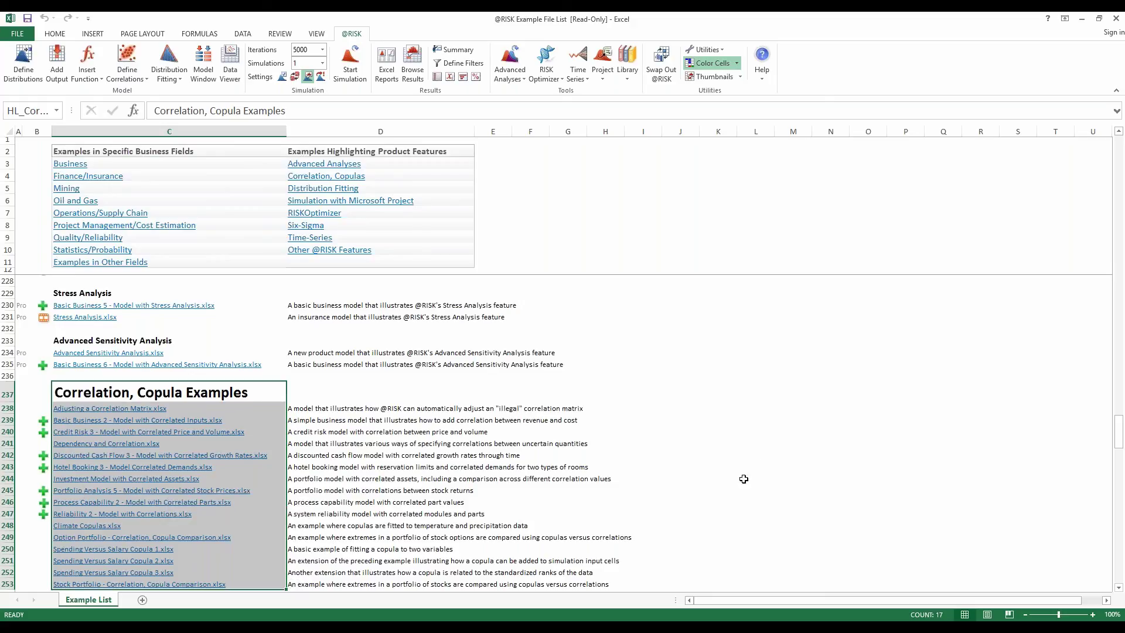
left_click(763, 463)
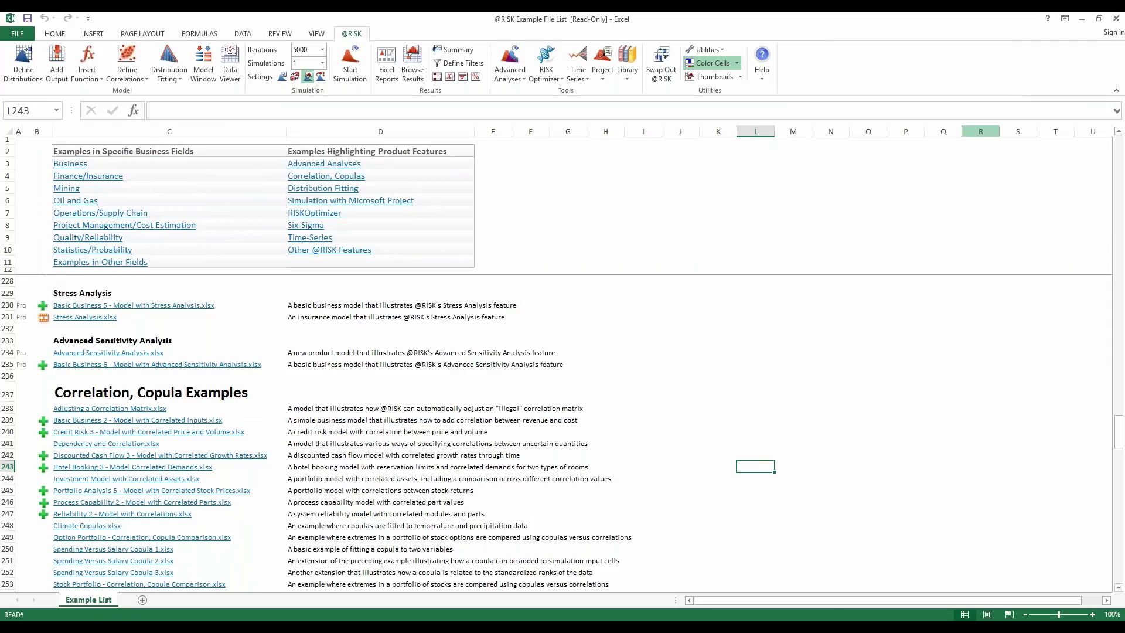
- Switch to the 011017Basic workbook and close the CorrelationGroups workbook without saving its changes
left_click(531, 627)
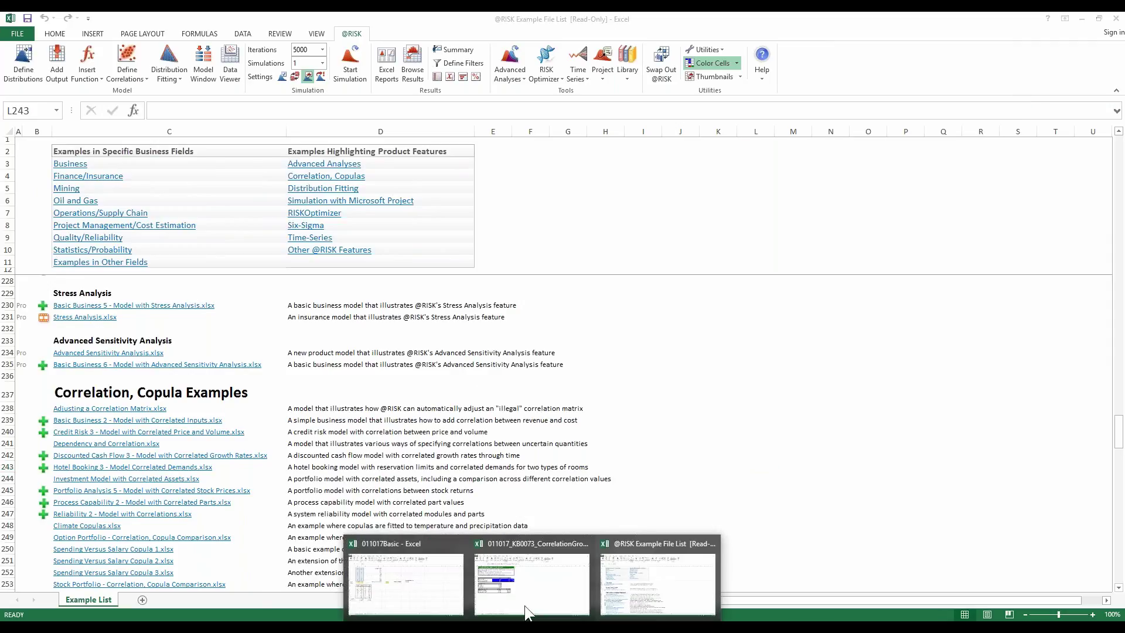
left_click(408, 594)
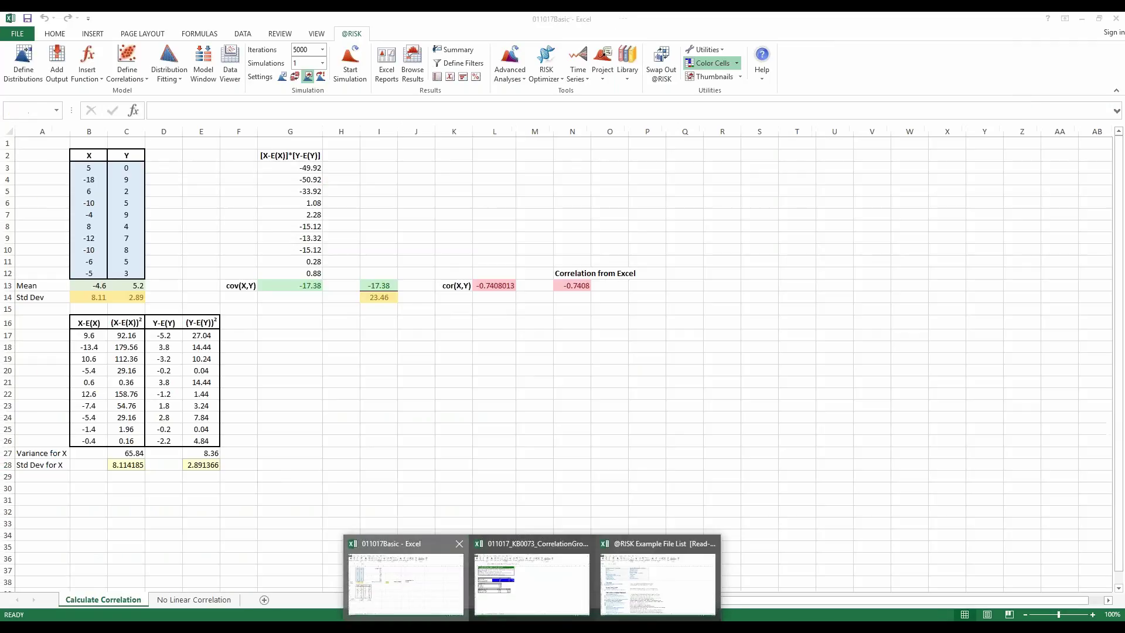
left_click(359, 394)
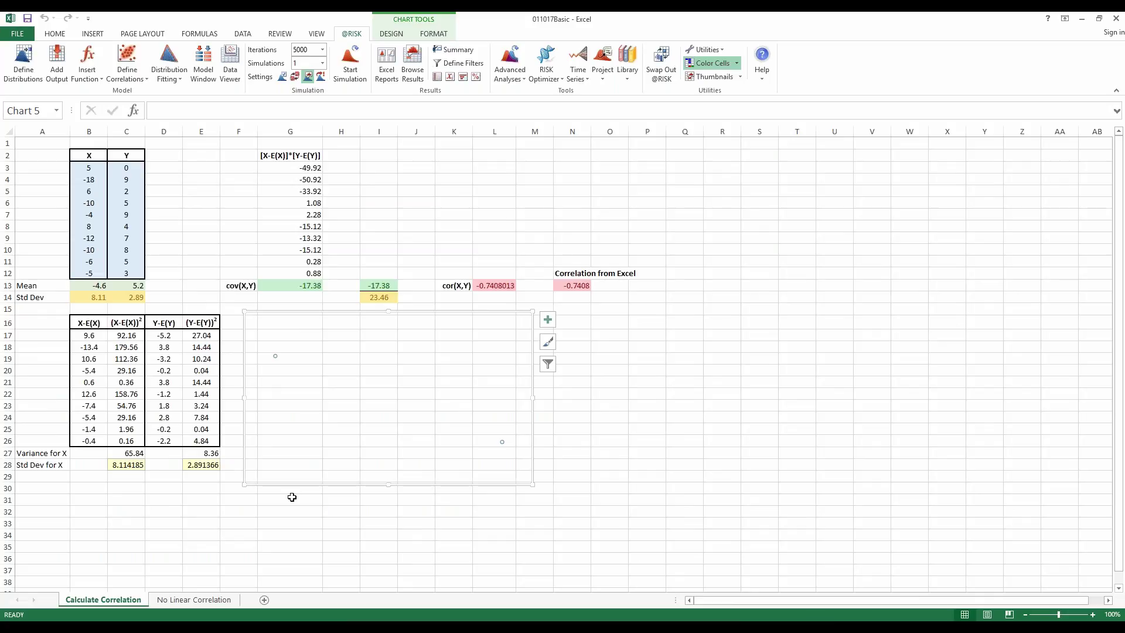
left_click(531, 628)
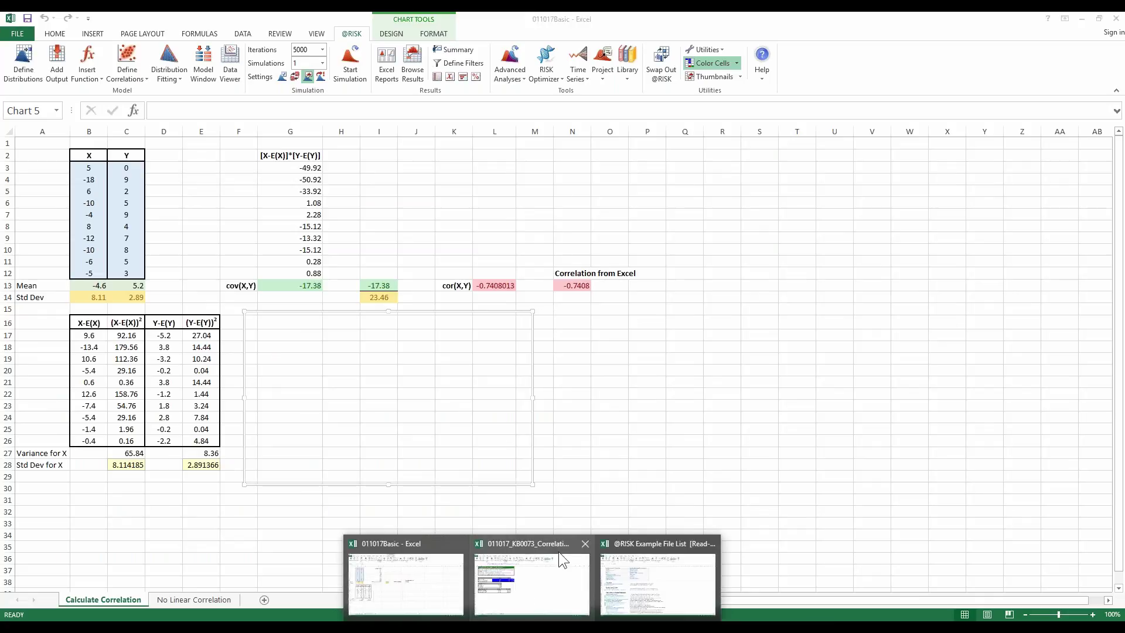
left_click(585, 544)
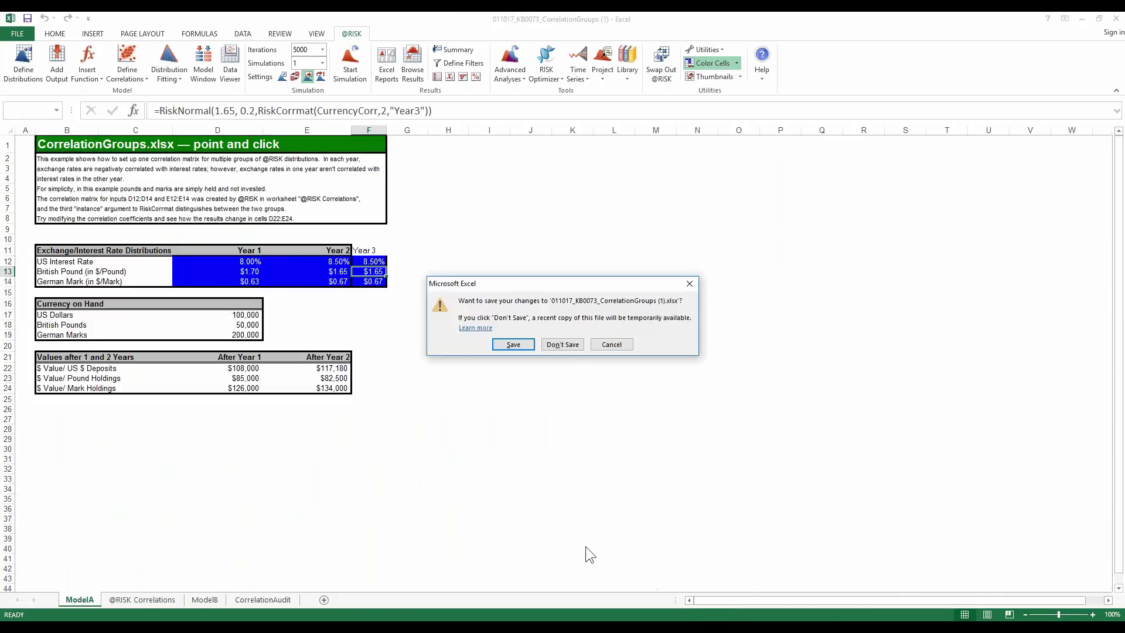
left_click(561, 345)
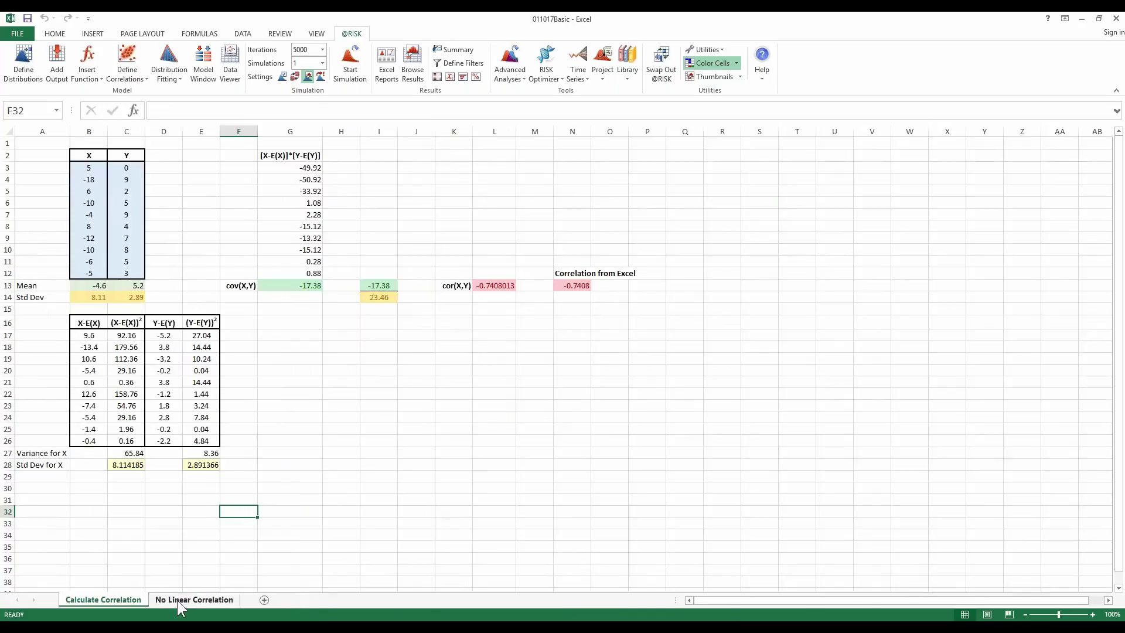
- Go to the No Linear Correlation sheet and inspect the correlation formula in D1
key("ctrl+Page_Down")
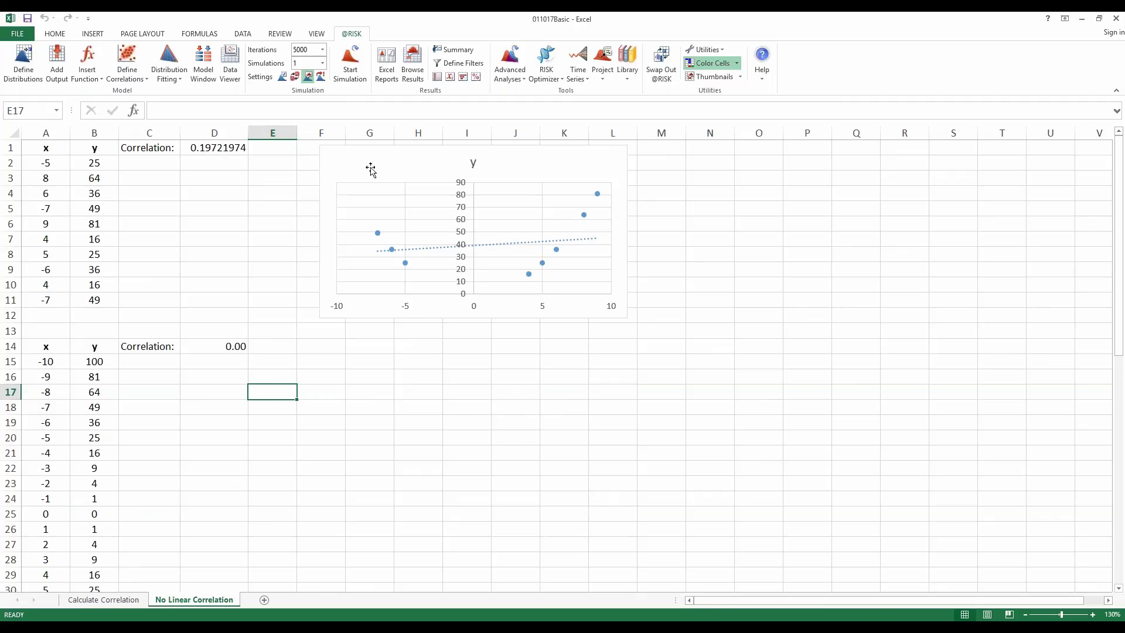
left_click(218, 149)
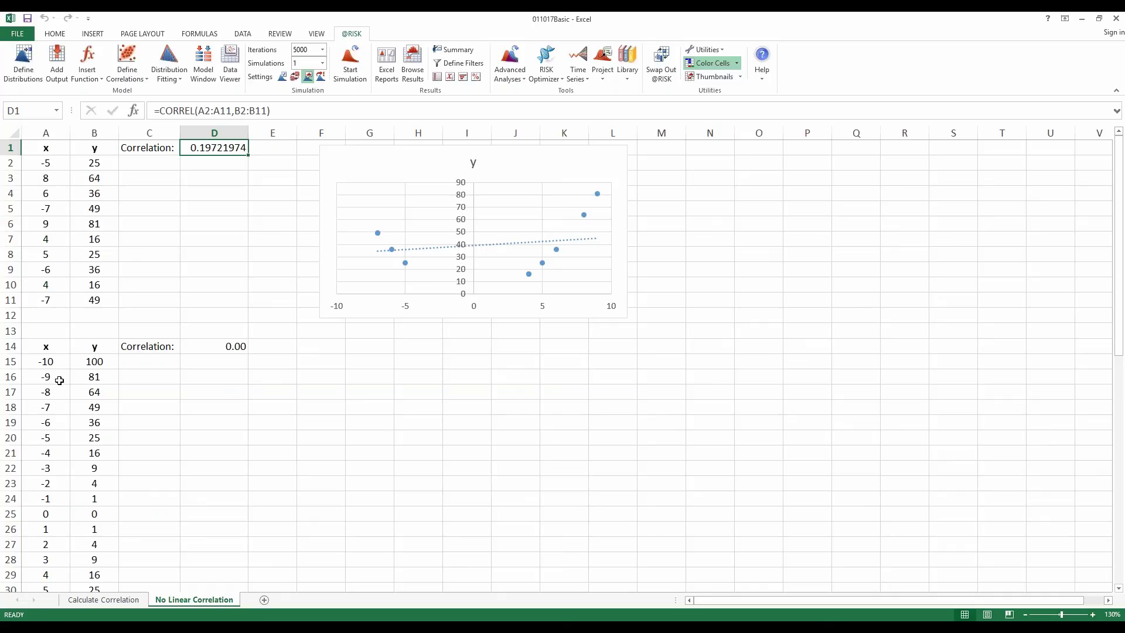
- Insert a markers-only scatter chart of the second x and y data set in A14:B35 on the No Linear Correlation sheet
scroll(59, 382, "down", 1)
scroll(59, 382, "down", 4)
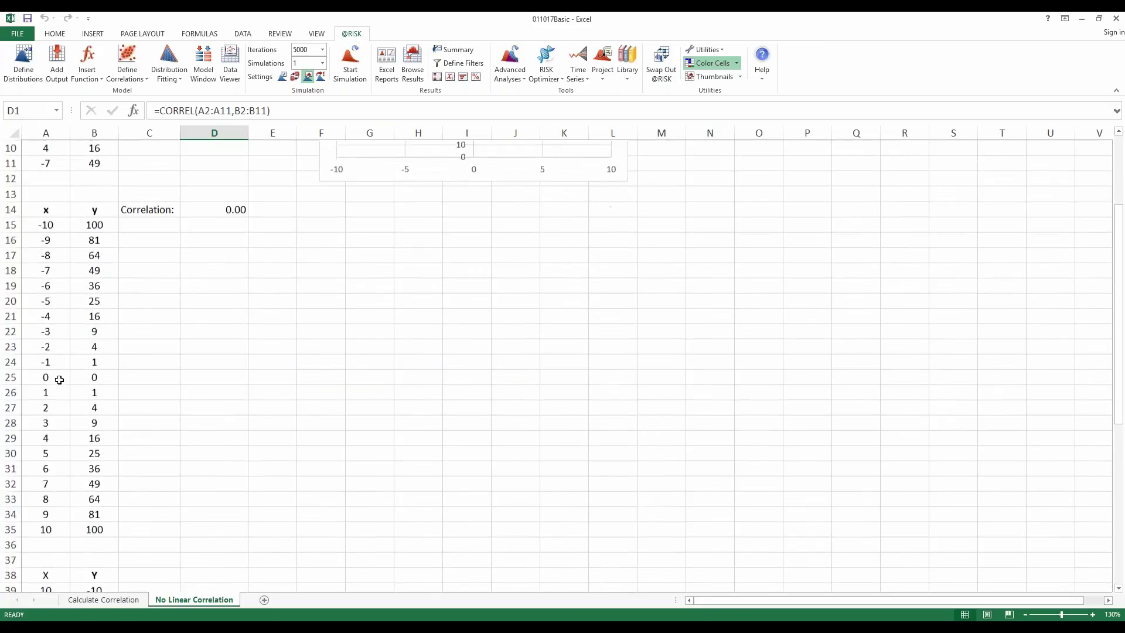
scroll(59, 380, "up", 2)
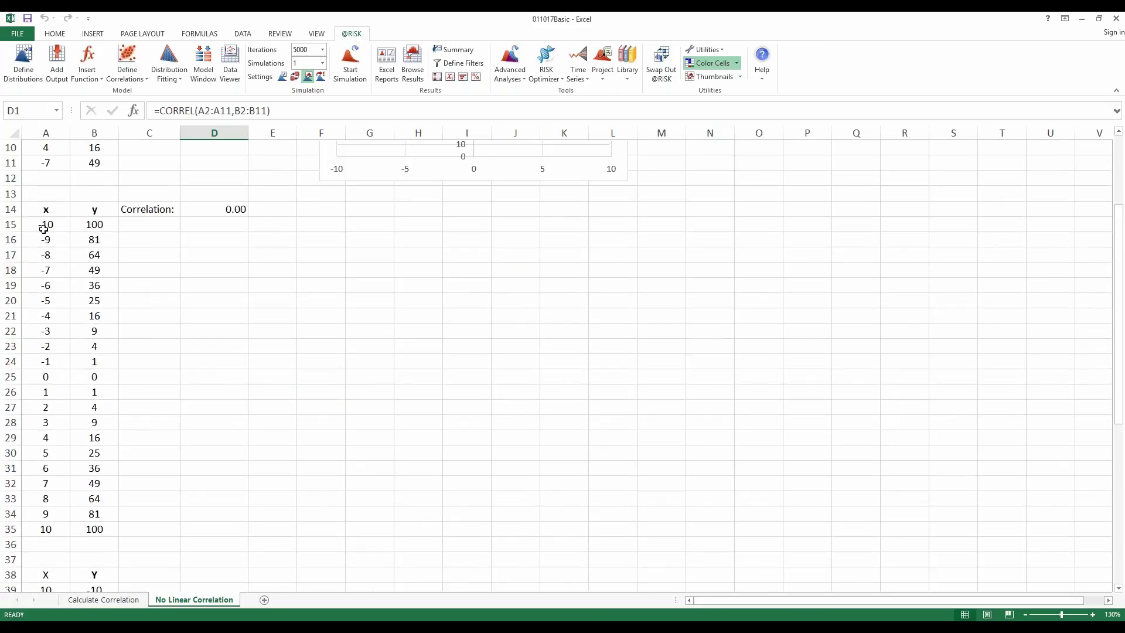
left_click(46, 223)
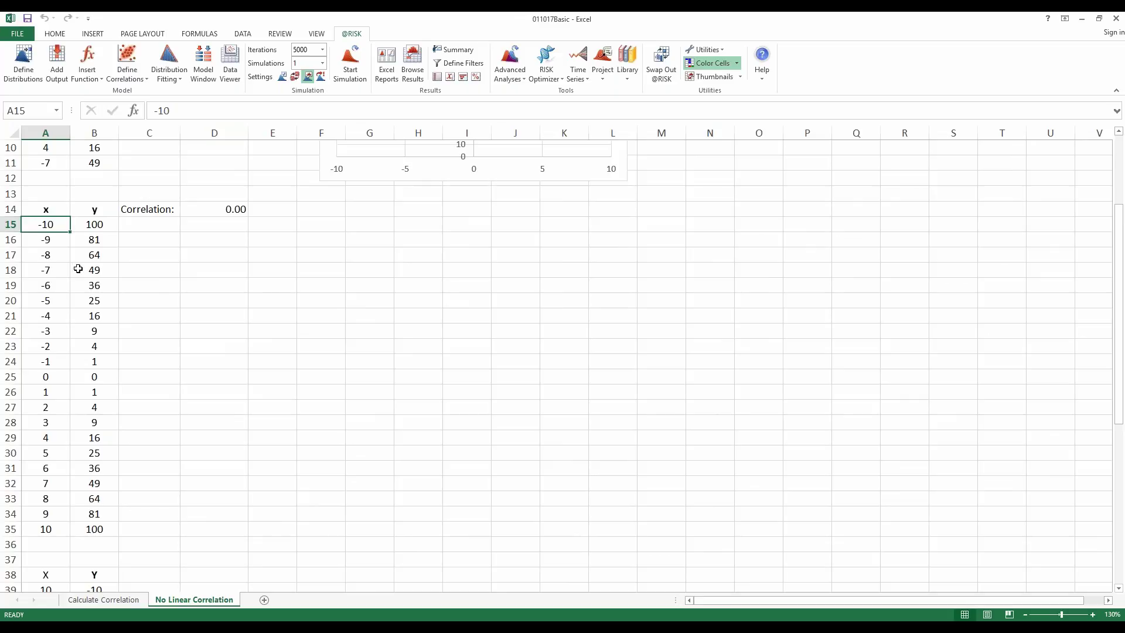
left_click(92, 34)
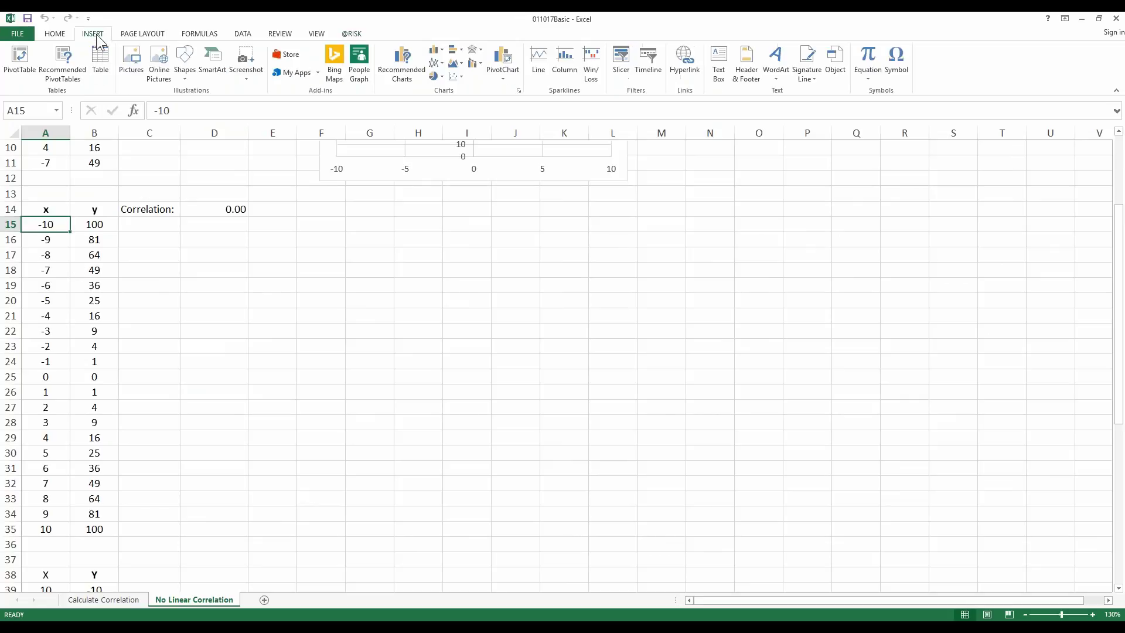
left_click(455, 76)
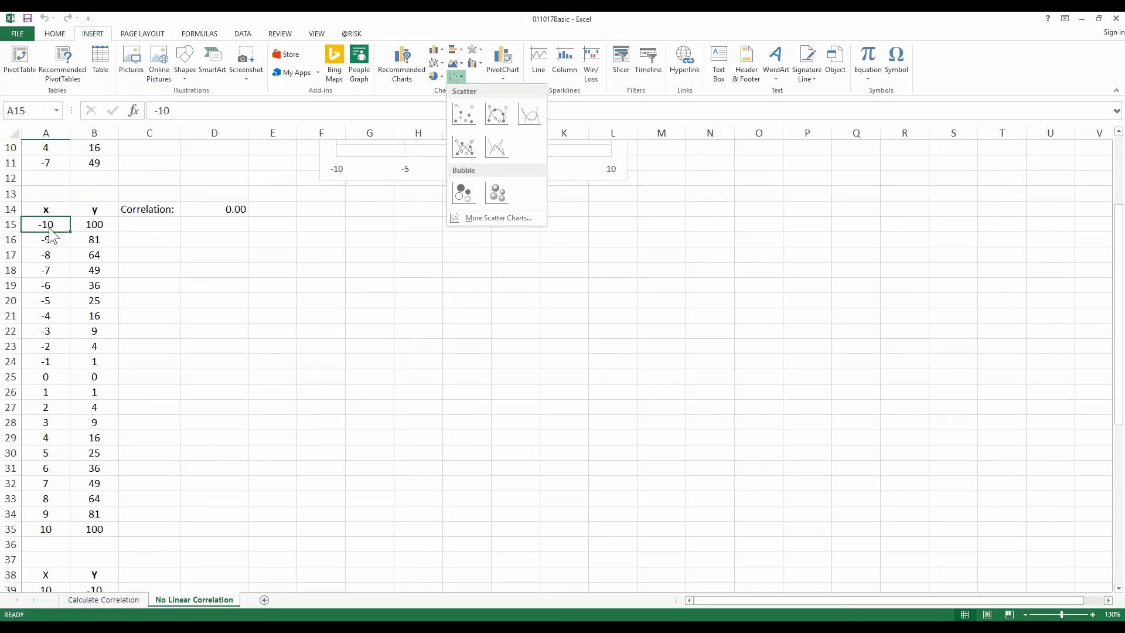
left_click(55, 211)
left_click_drag(55, 207, 91, 529)
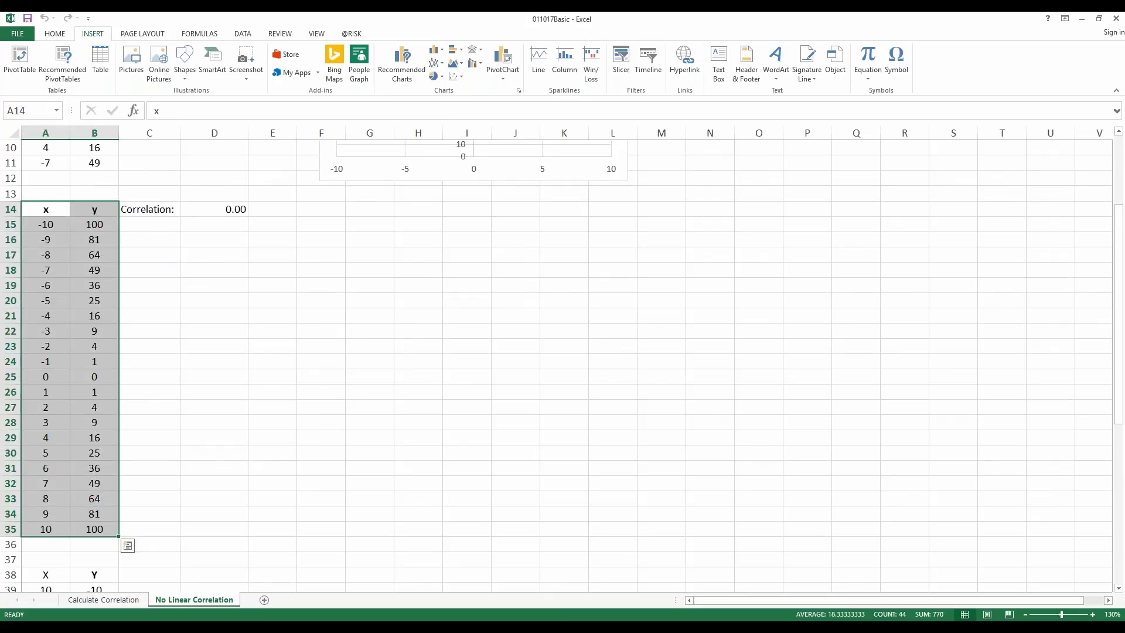
left_click(456, 76)
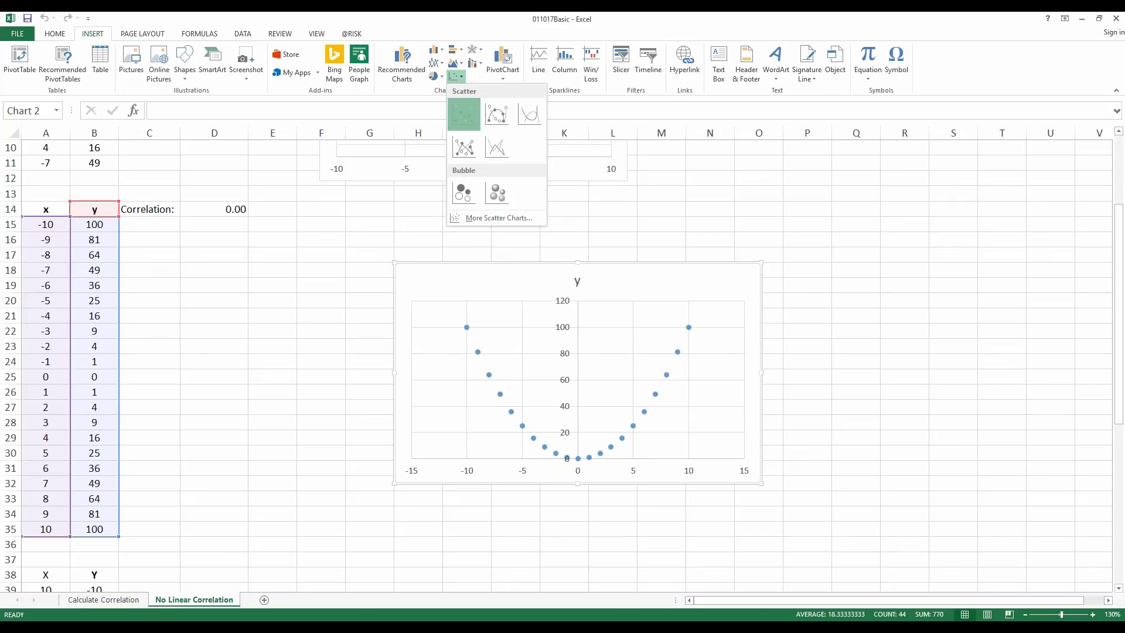
left_click(460, 121)
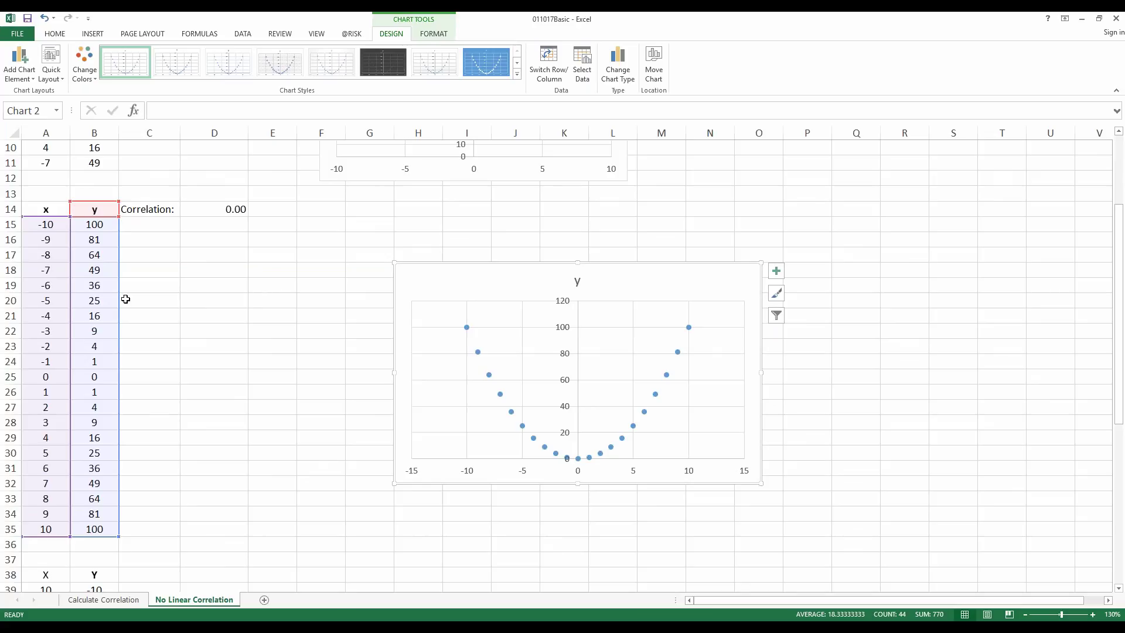
- Change the y formula in B15 to =A15*A15*-1 and fill it down to B35
scroll(126, 298, "up", 3)
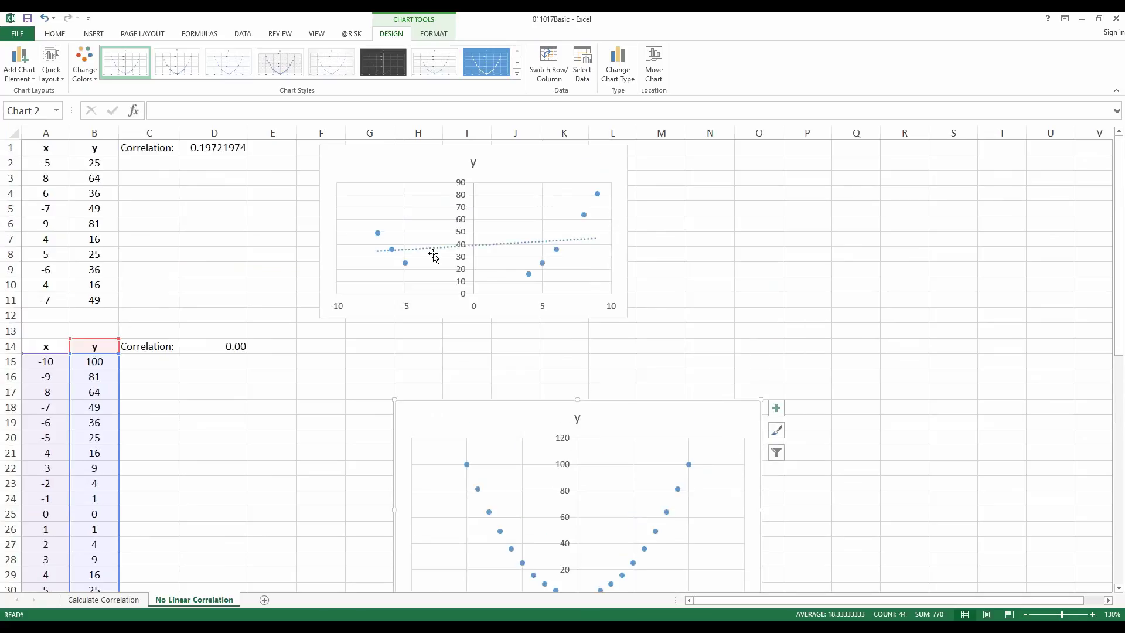
scroll(390, 421, "down", 3)
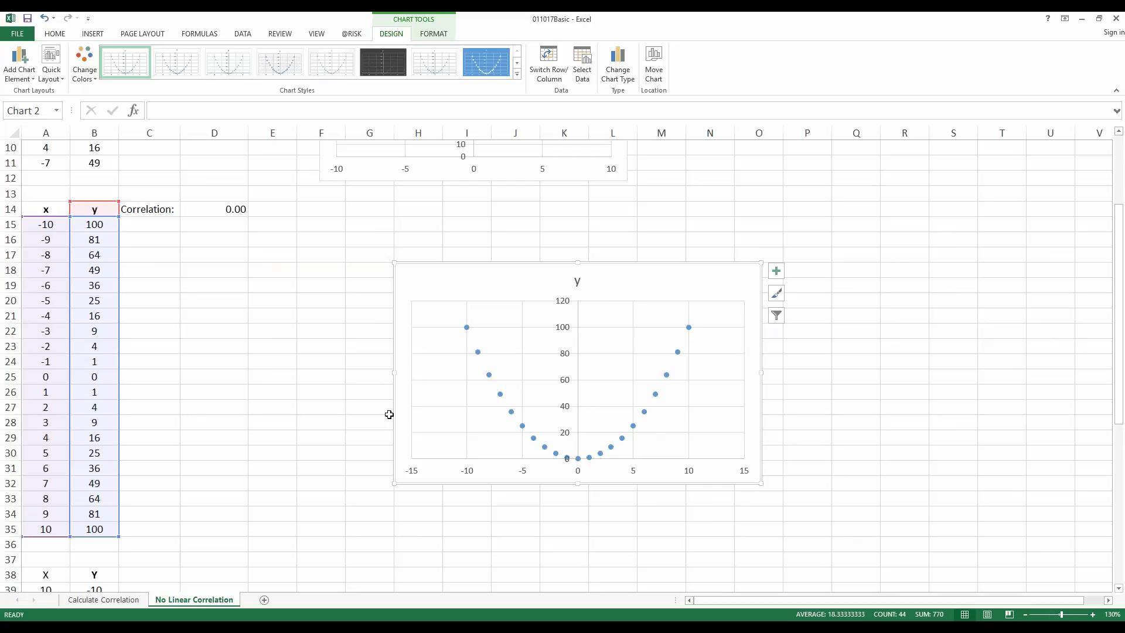
left_click(92, 224)
left_click(211, 111)
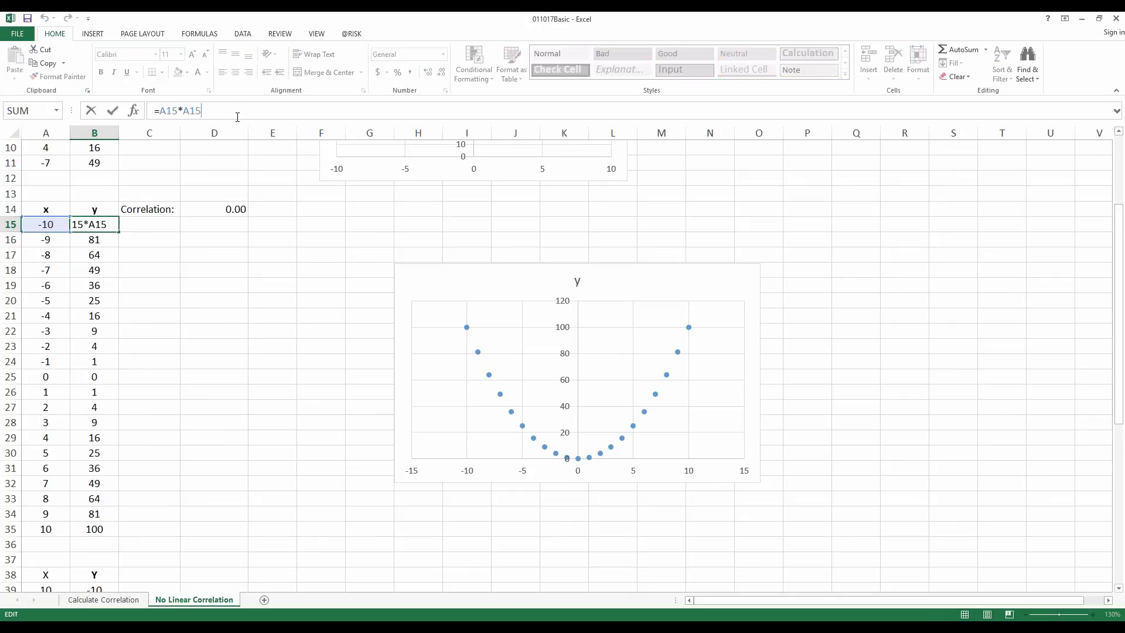
type("*-1")
key("Return")
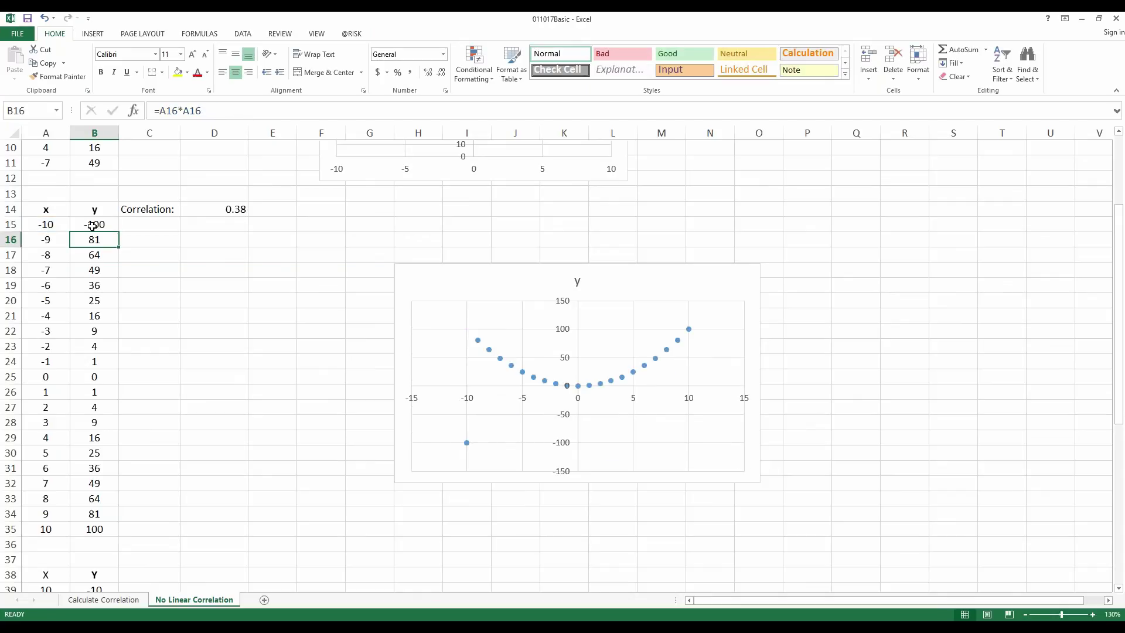
left_click(91, 227)
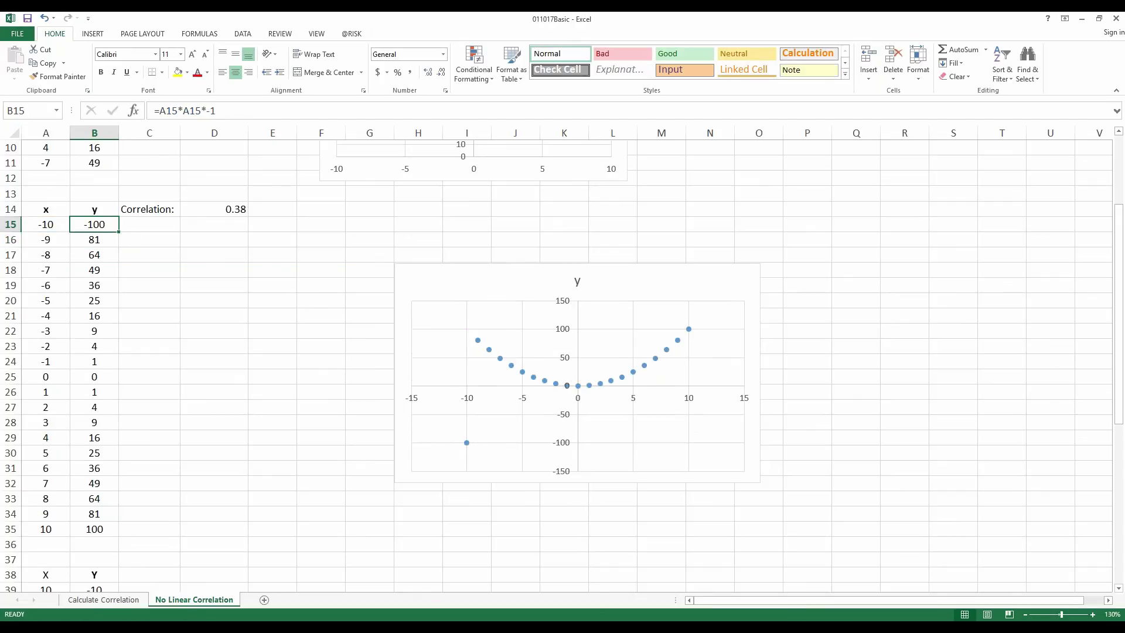
double_click(119, 233)
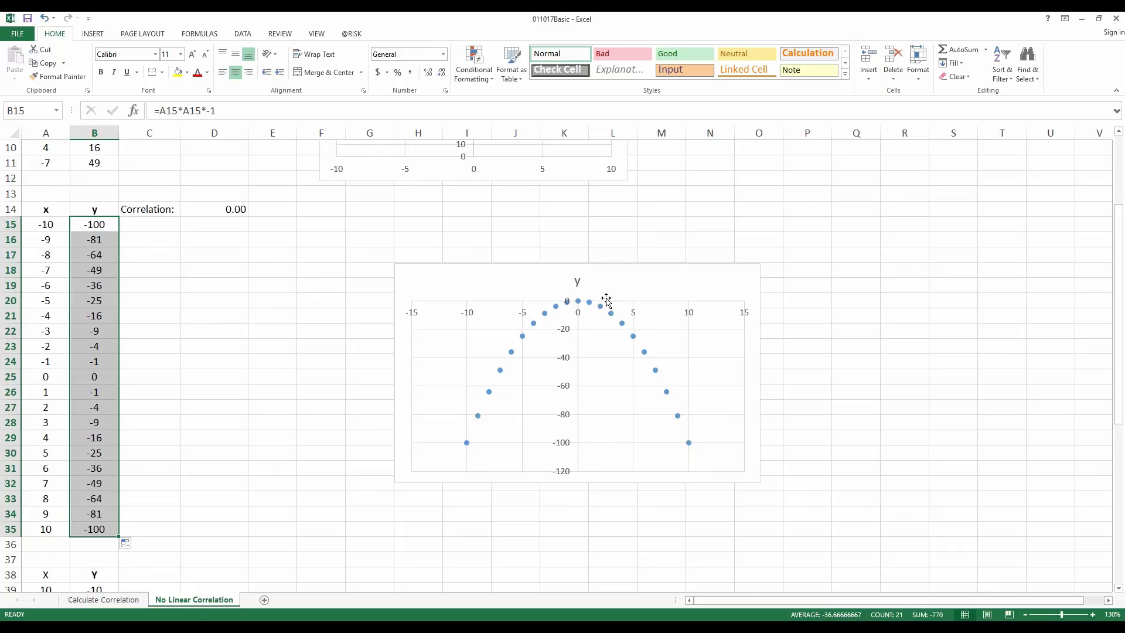
mouse_move(612, 316)
left_click(273, 364)
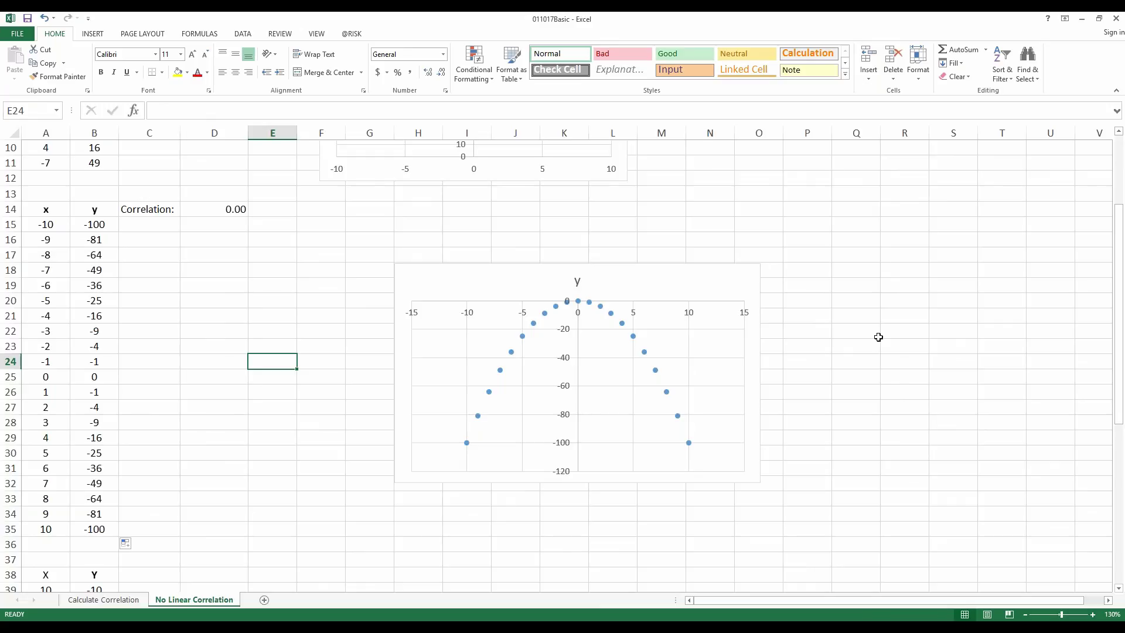
left_click(868, 233)
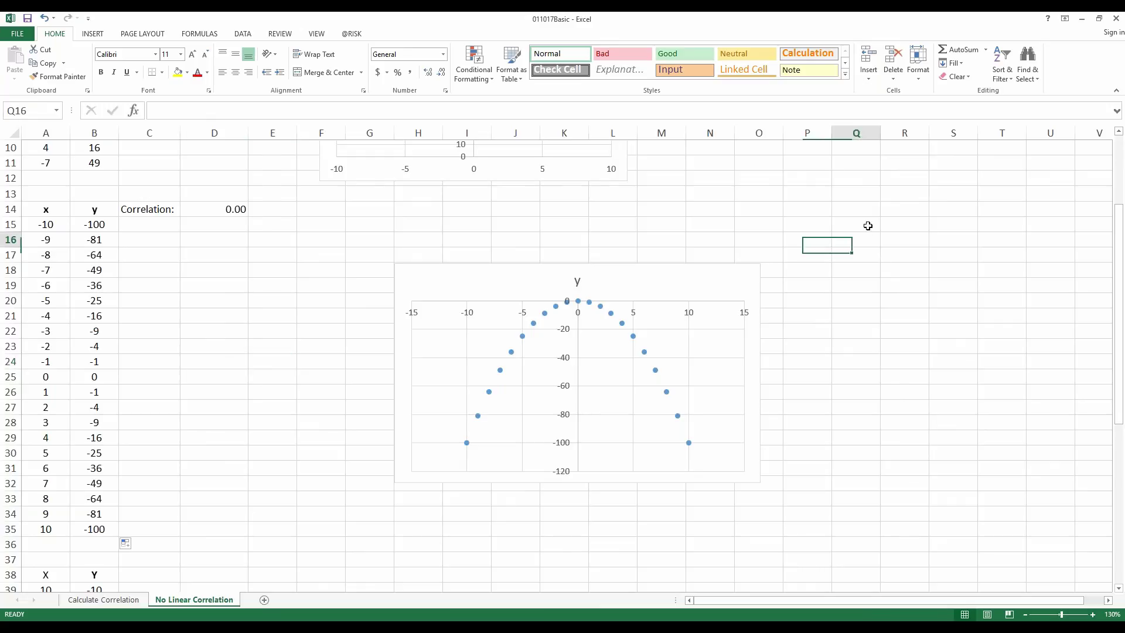
left_click(351, 33)
left_click(761, 62)
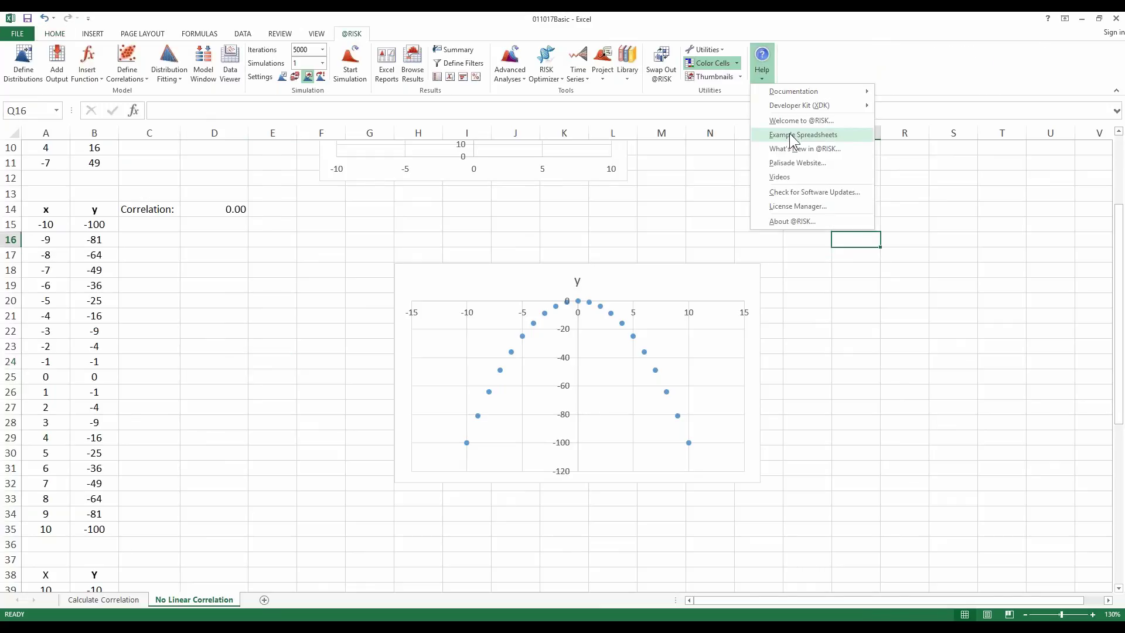
left_click(792, 135)
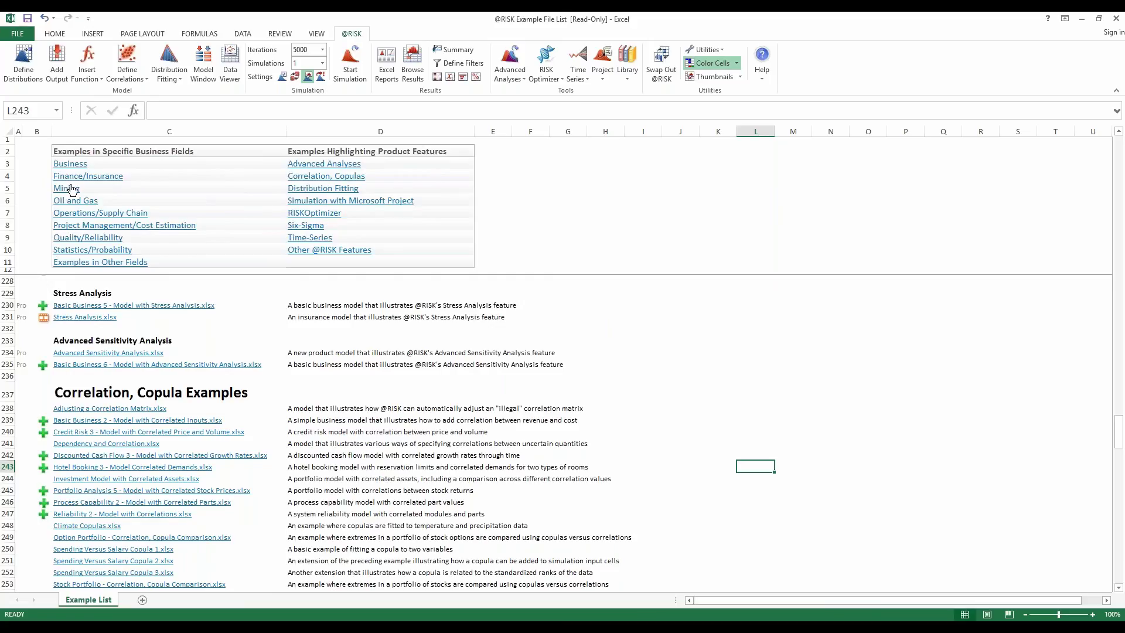
left_click(305, 179)
scroll(96, 547, "down", 2)
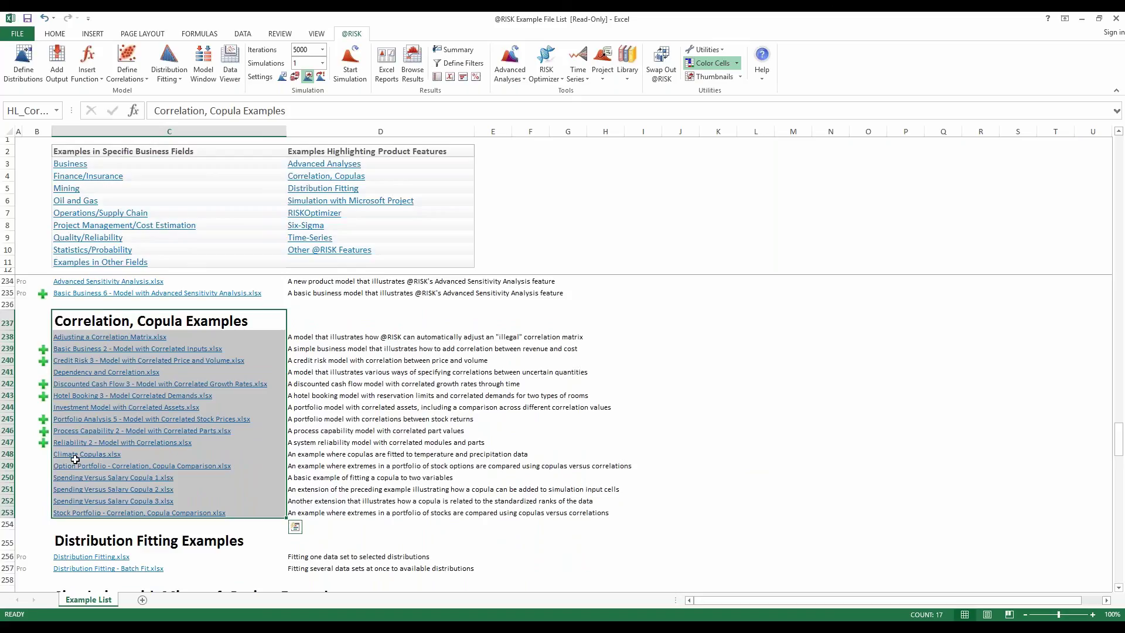
left_click(75, 459)
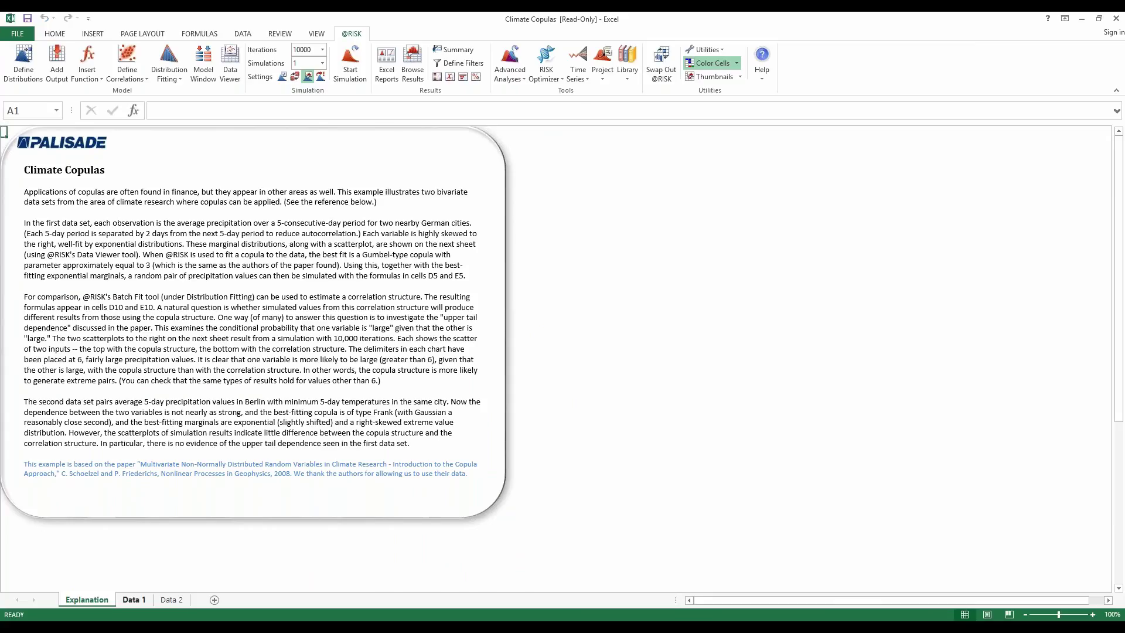
- Copy the Berlin Precip and Potsdam Precip columns from the Data 1 sheet and paste them into a new sheet
left_click(134, 600)
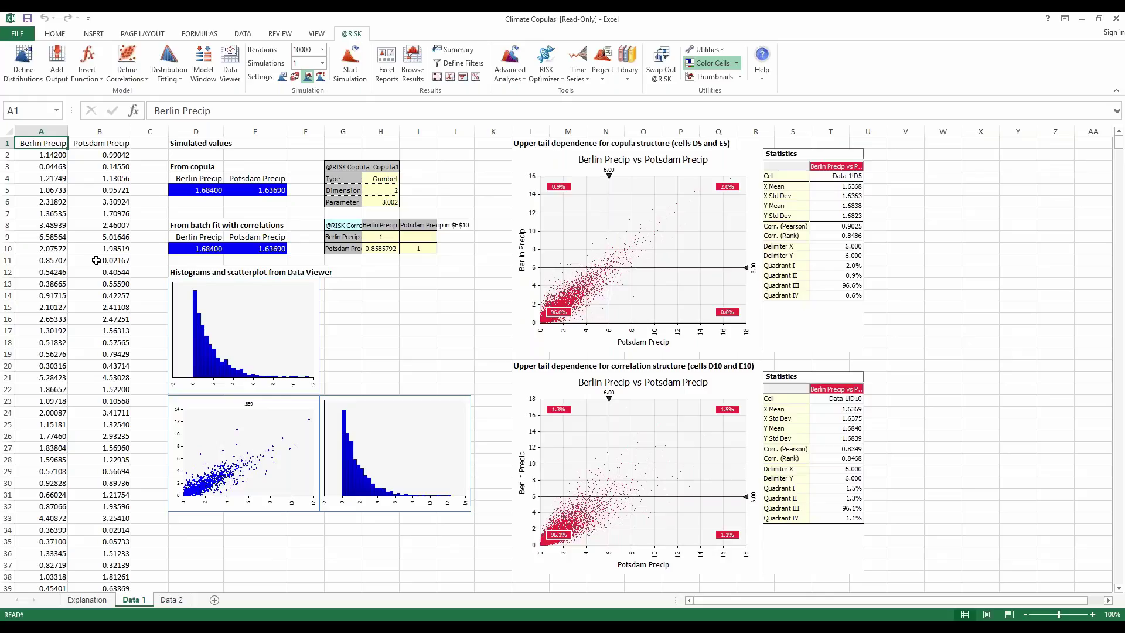
left_click(40, 166)
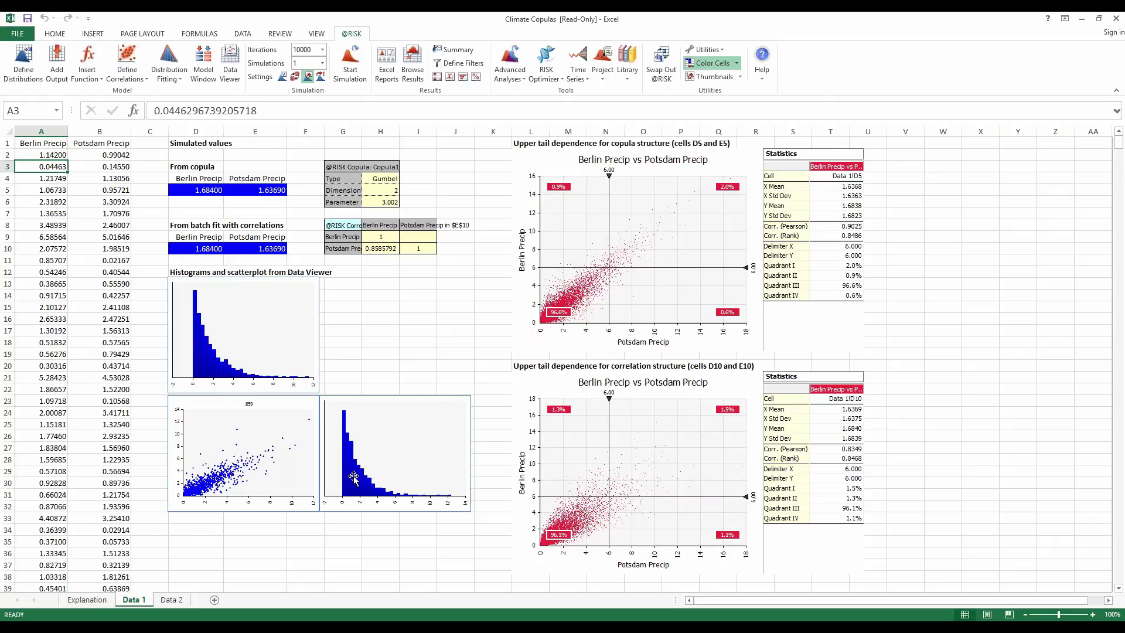
left_click_drag(44, 142, 97, 145)
key("ctrl+shift+Down")
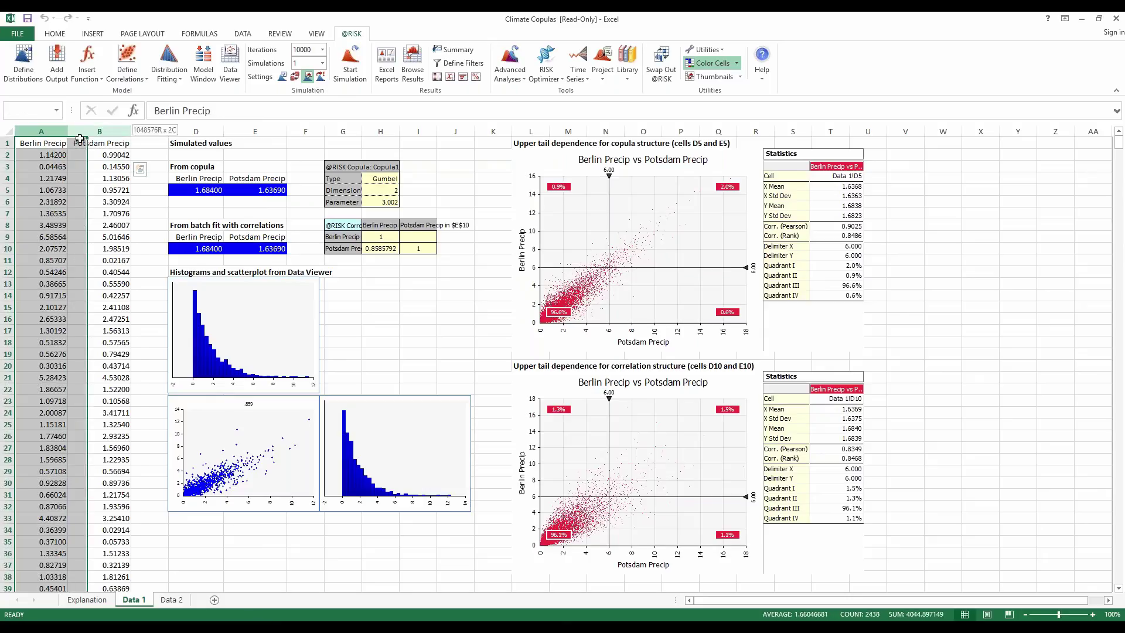
key("ctrl+c")
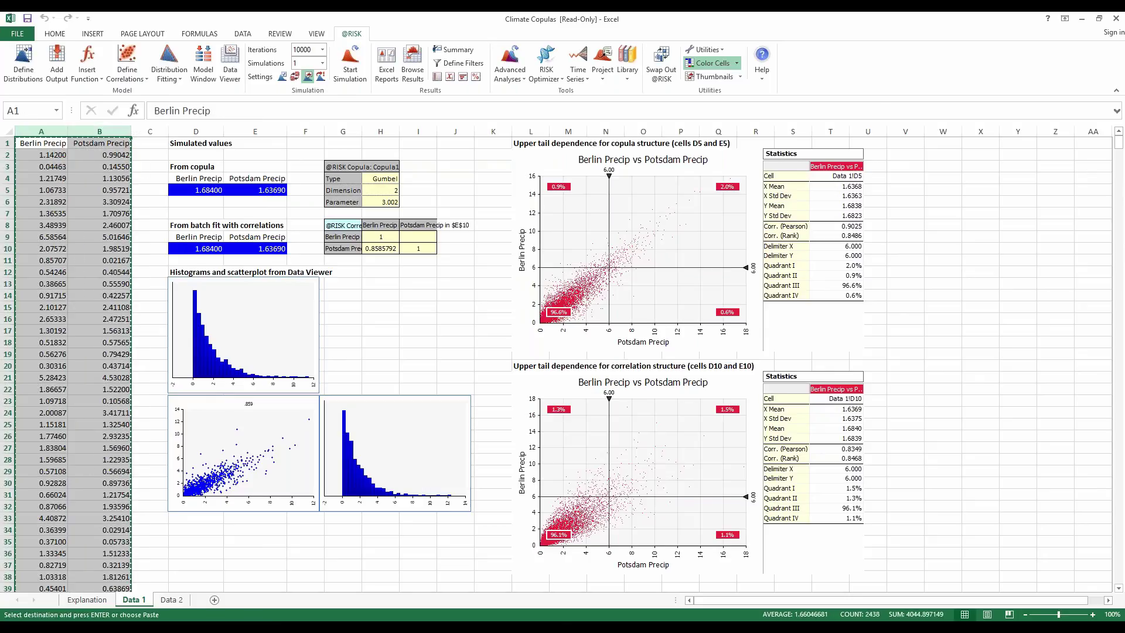
left_click(214, 600)
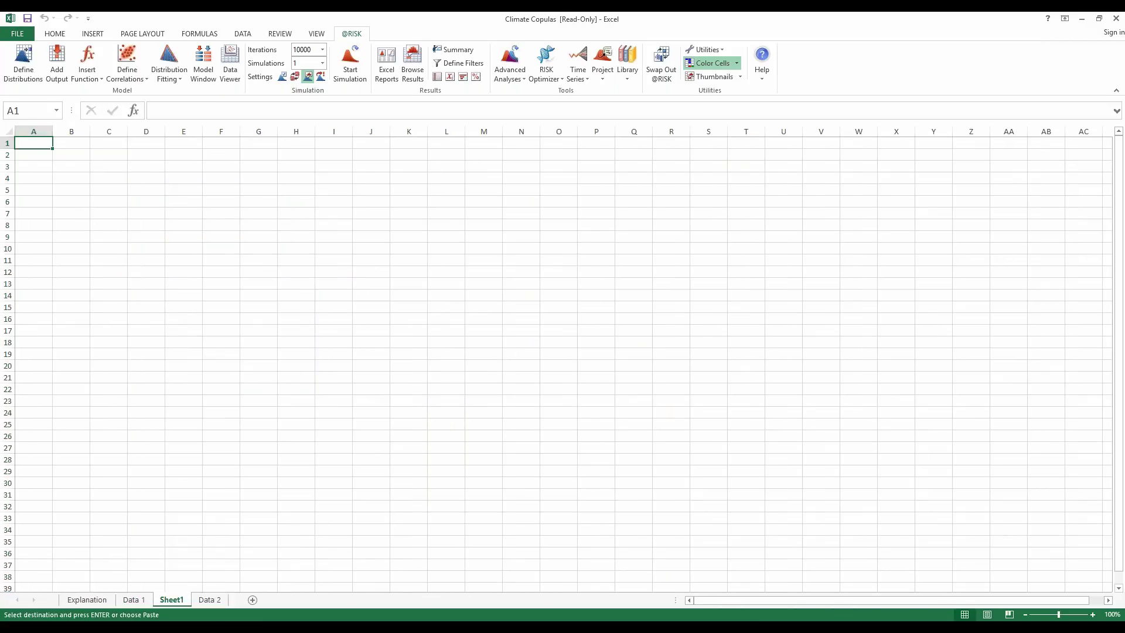
key("ctrl+v")
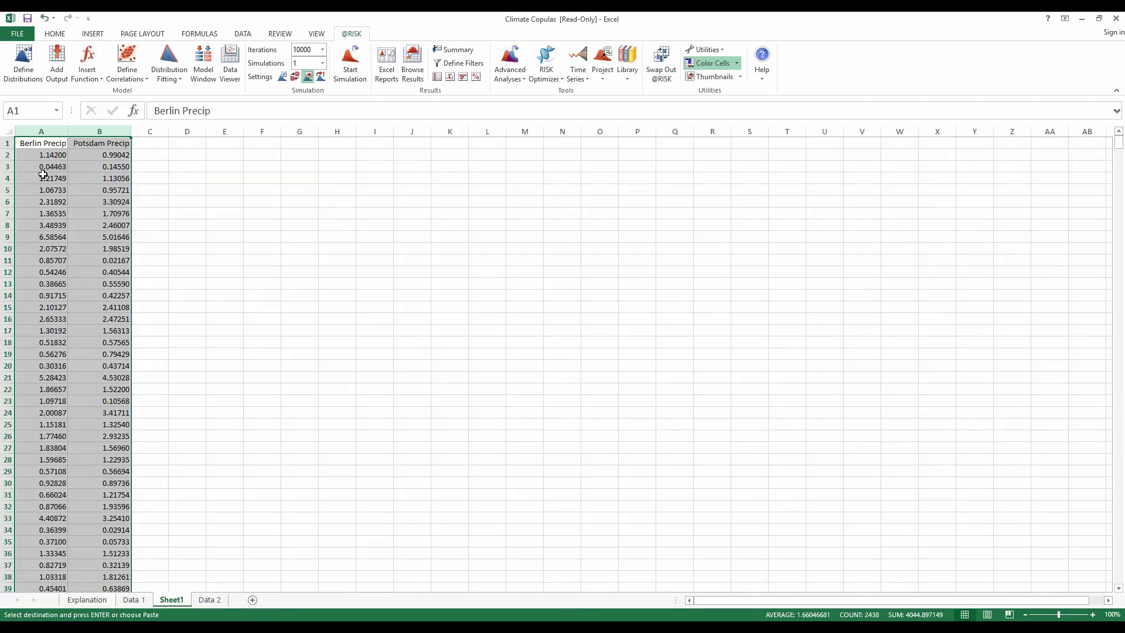
left_click(229, 69)
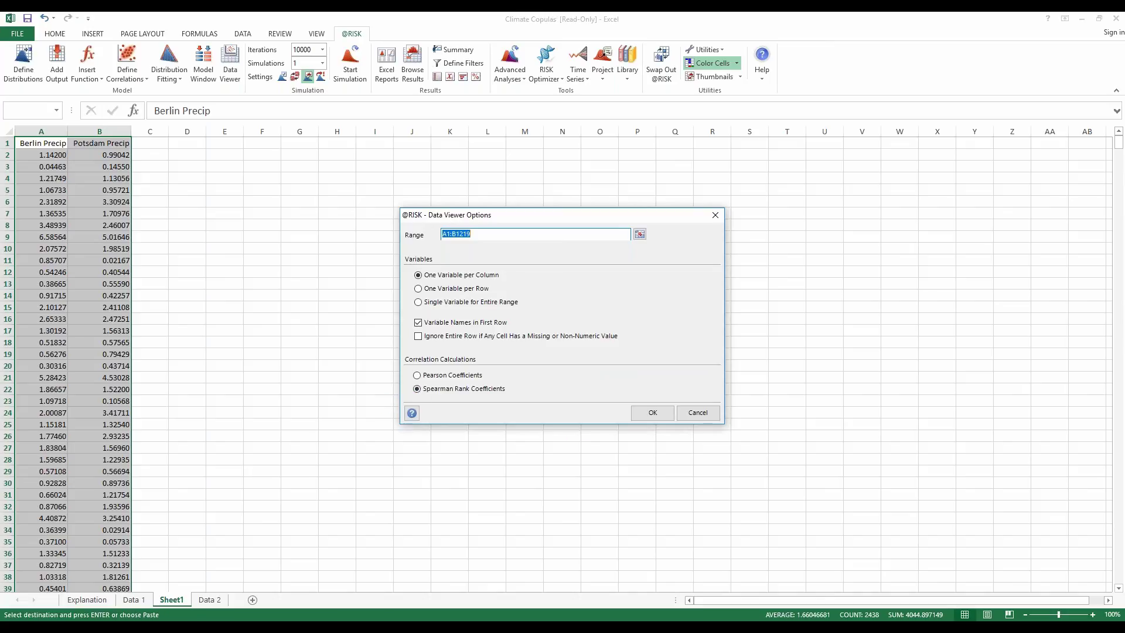
left_click(649, 413)
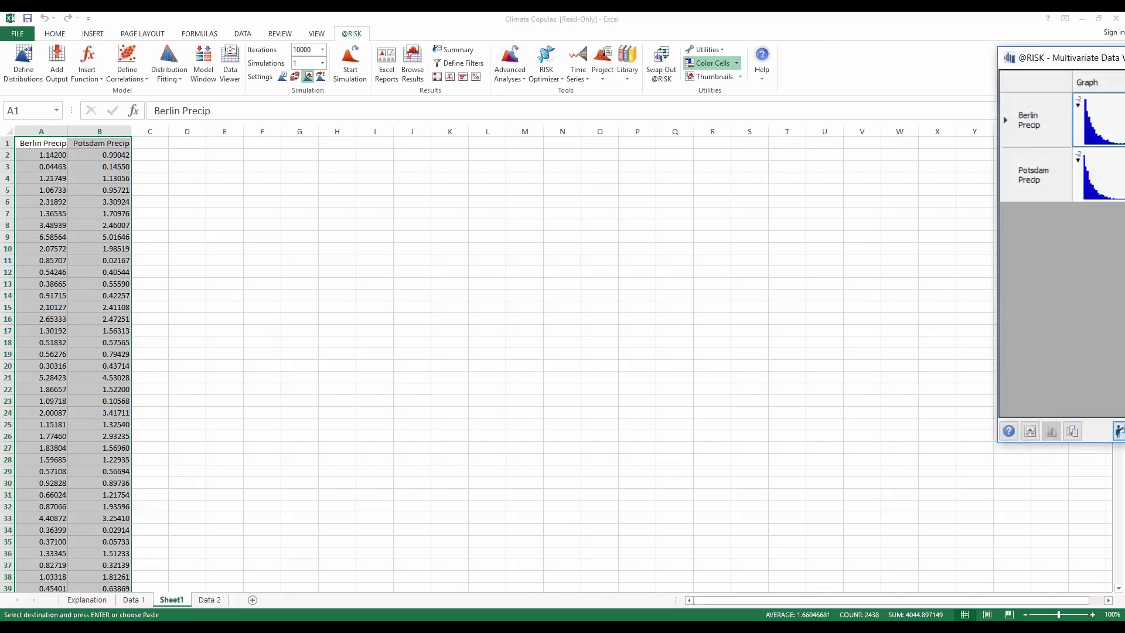
left_click_drag(1055, 50, 554, 196)
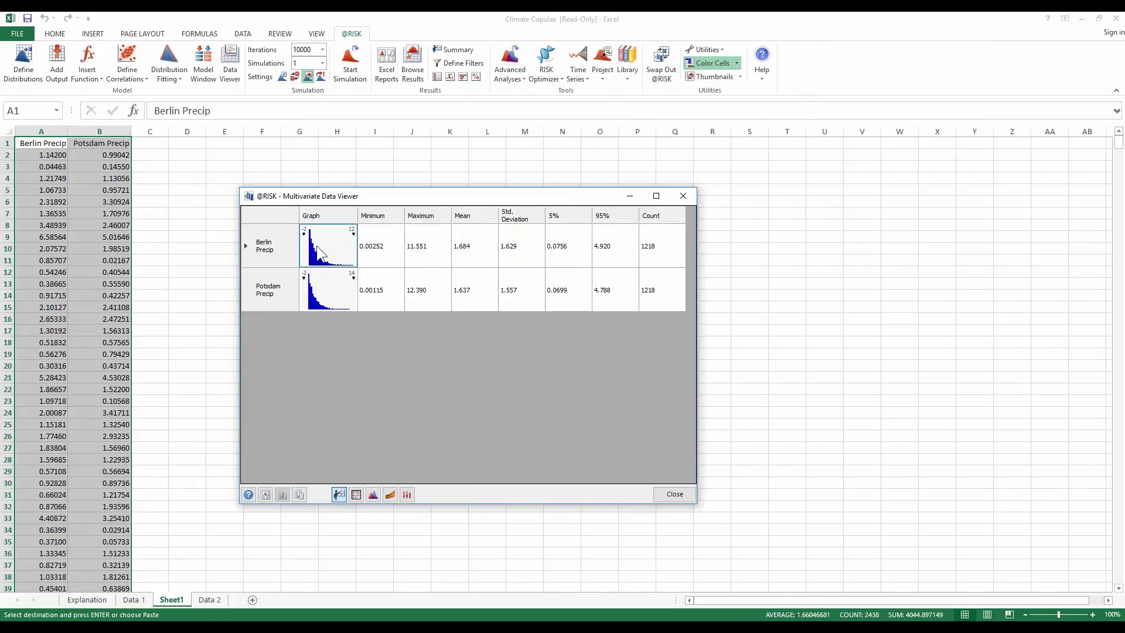
left_click_drag(314, 258, 866, 339)
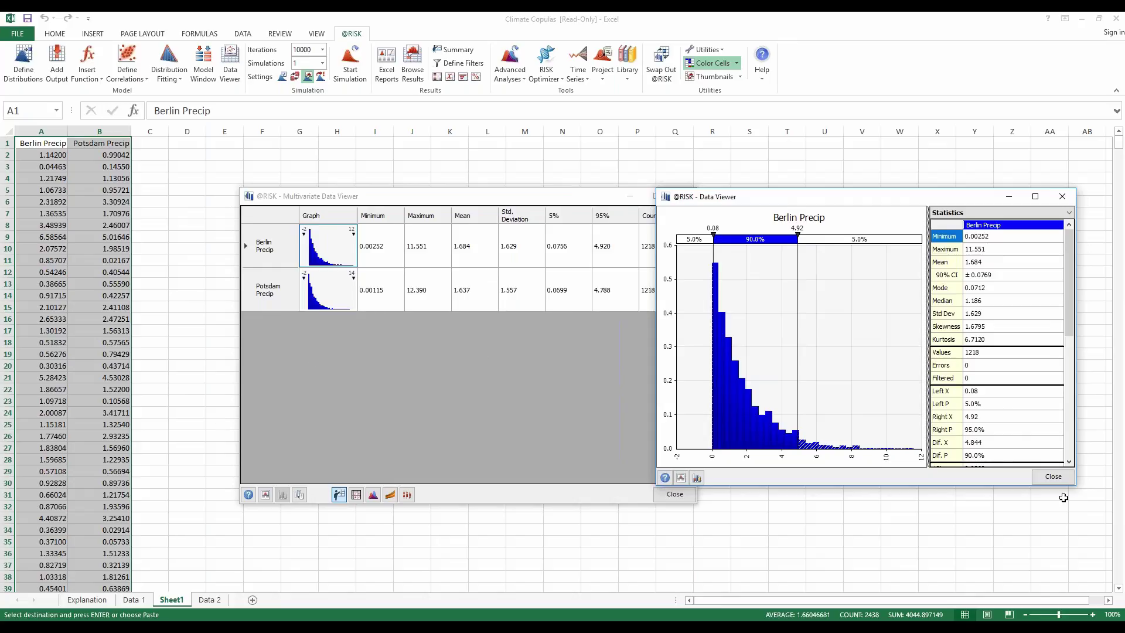
left_click(1052, 476)
left_click(356, 495)
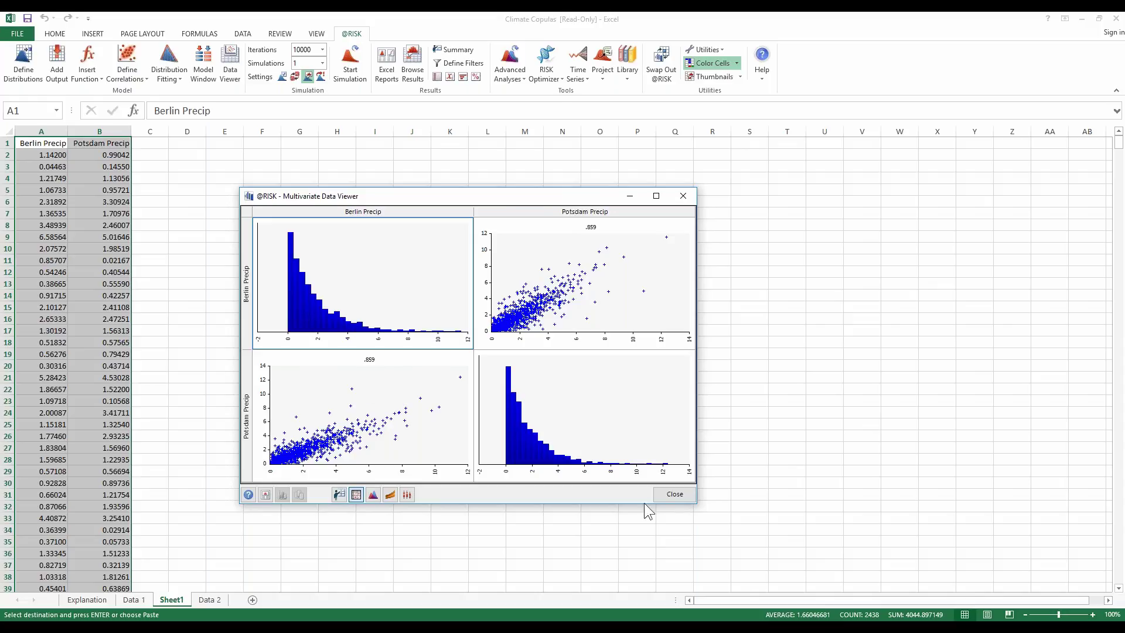
left_click(674, 494)
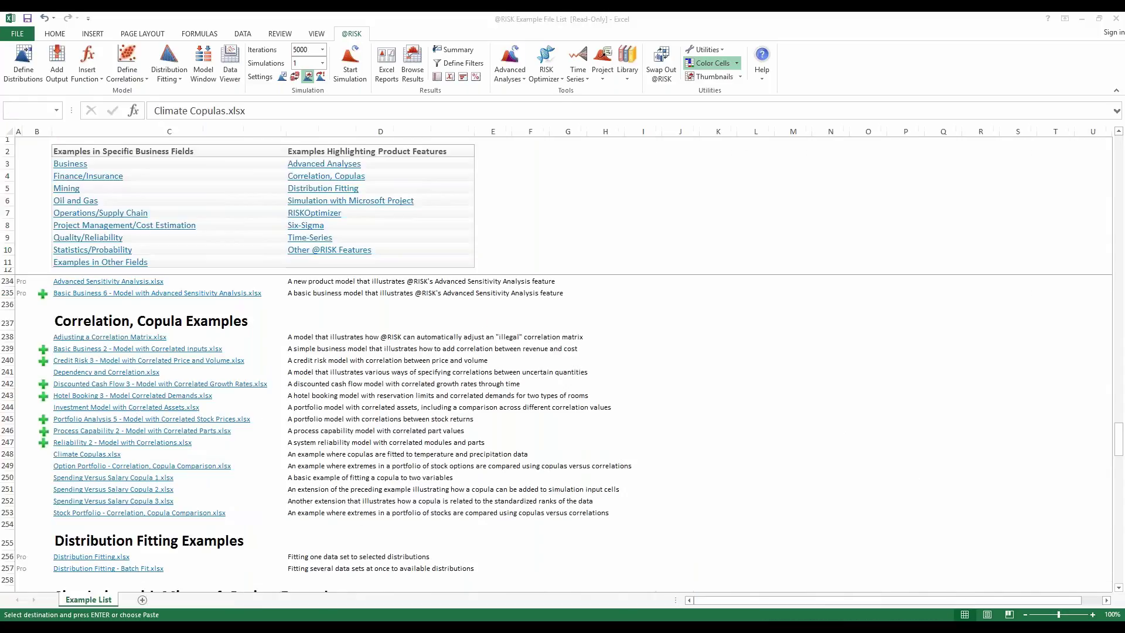
- Batch fit the Berlin and Potsdam precipitation data in A1:B1219, with the lower limit set to a fixed bound of 0
left_click(1082, 19)
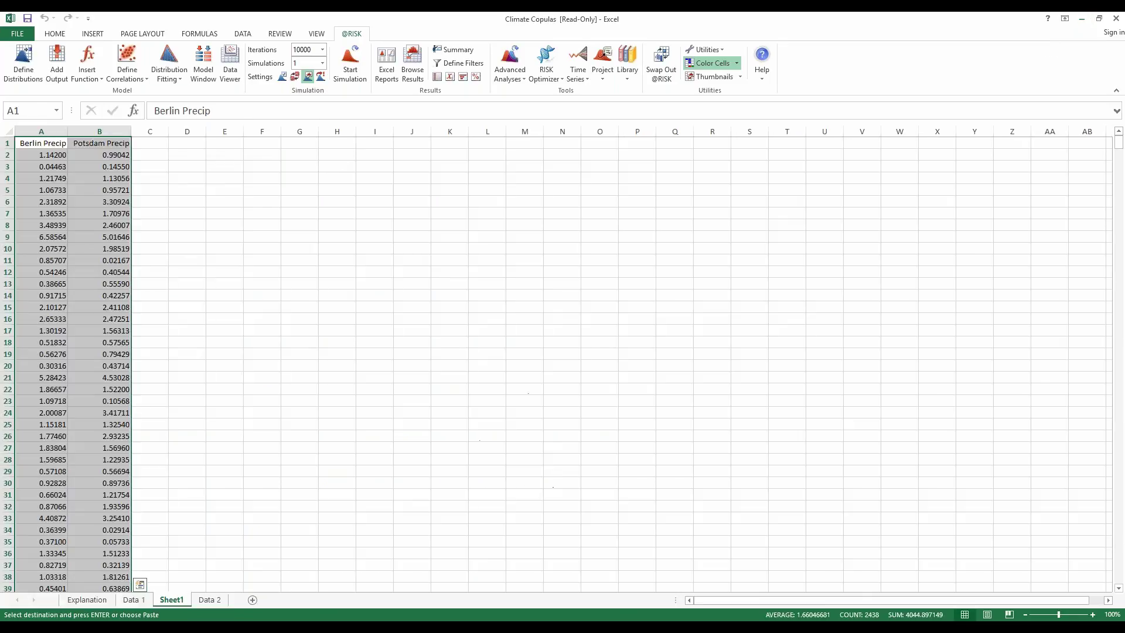
left_click(177, 80)
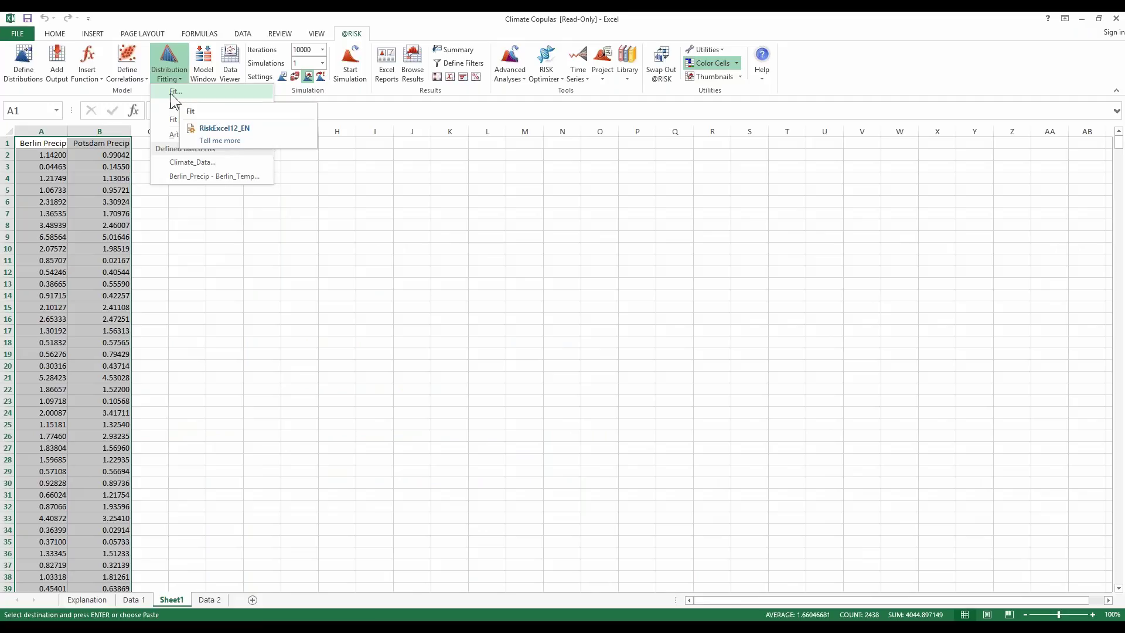
left_click(173, 106)
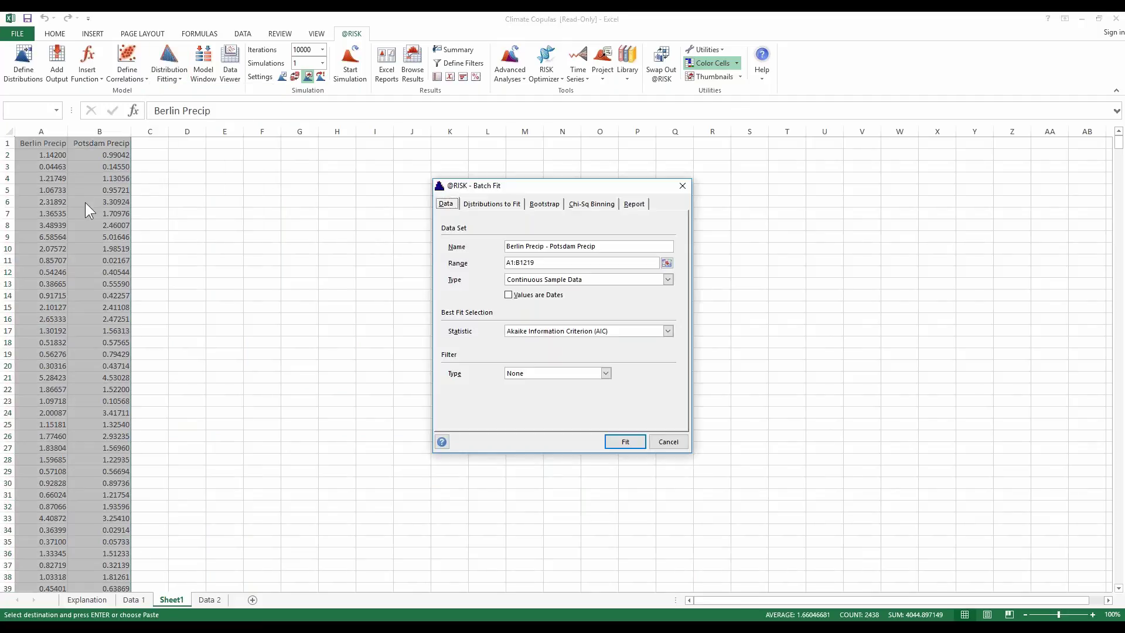
left_click(490, 205)
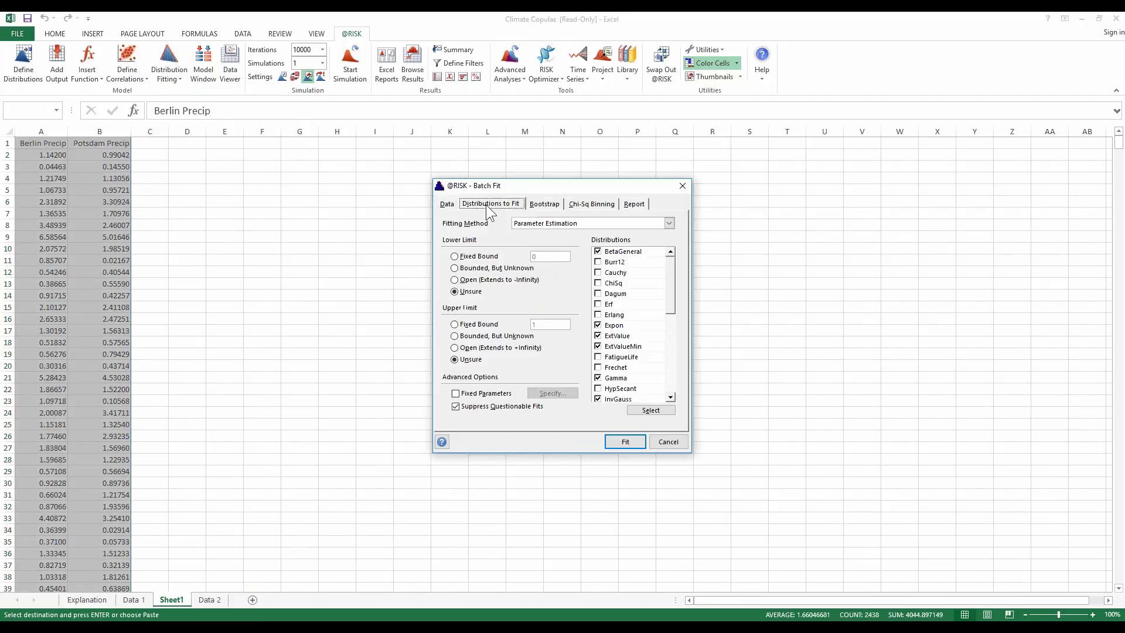
left_click(454, 257)
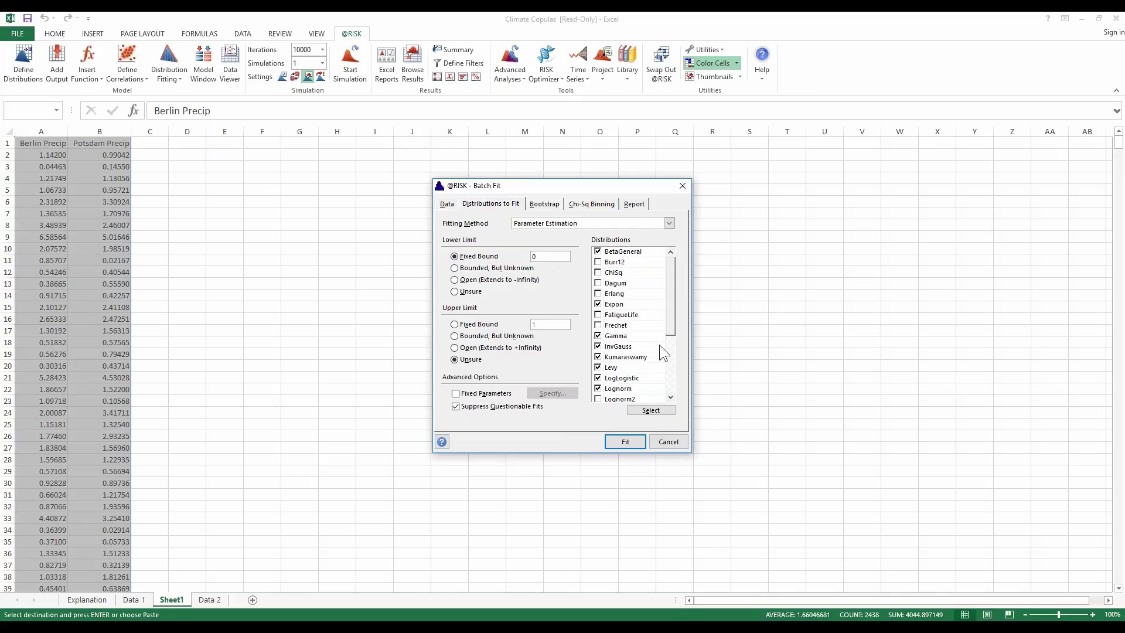
left_click(620, 443)
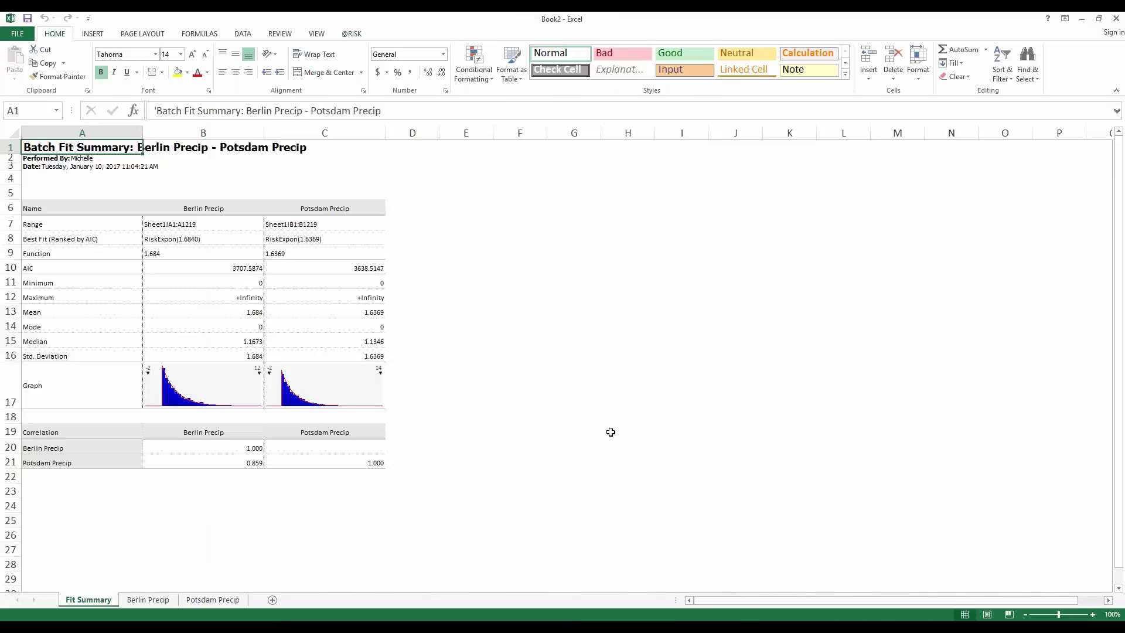
- Copy the Berlin Precip best-fit text RiskExpon(1.6840) from B8 of the fit summary and return to the Climate Copulas workbook
left_click(199, 462)
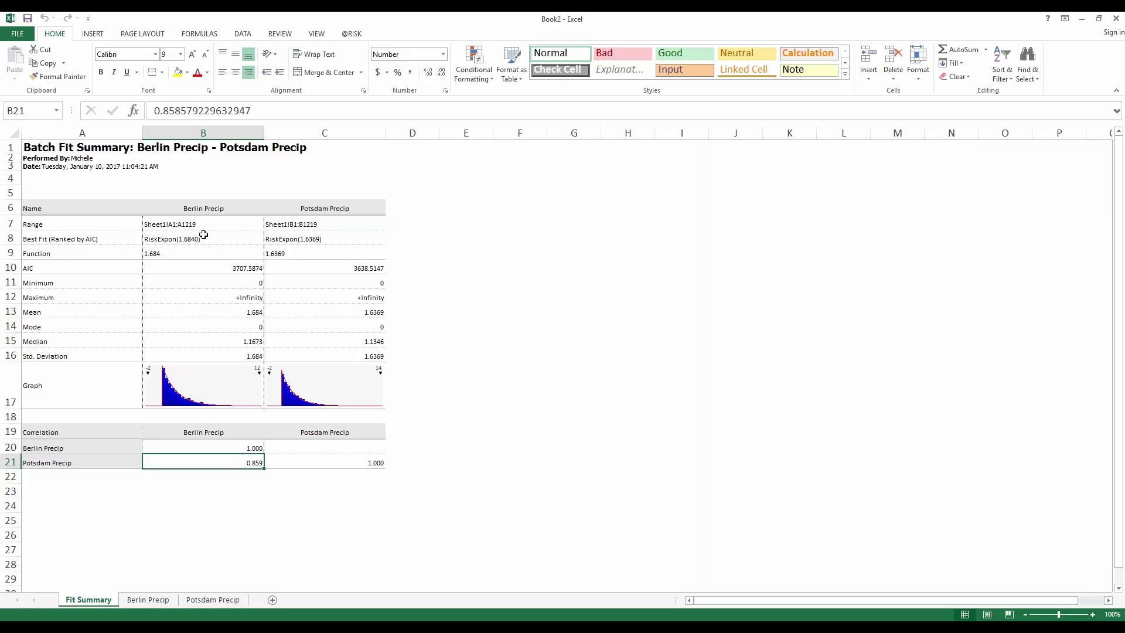
left_click(205, 254)
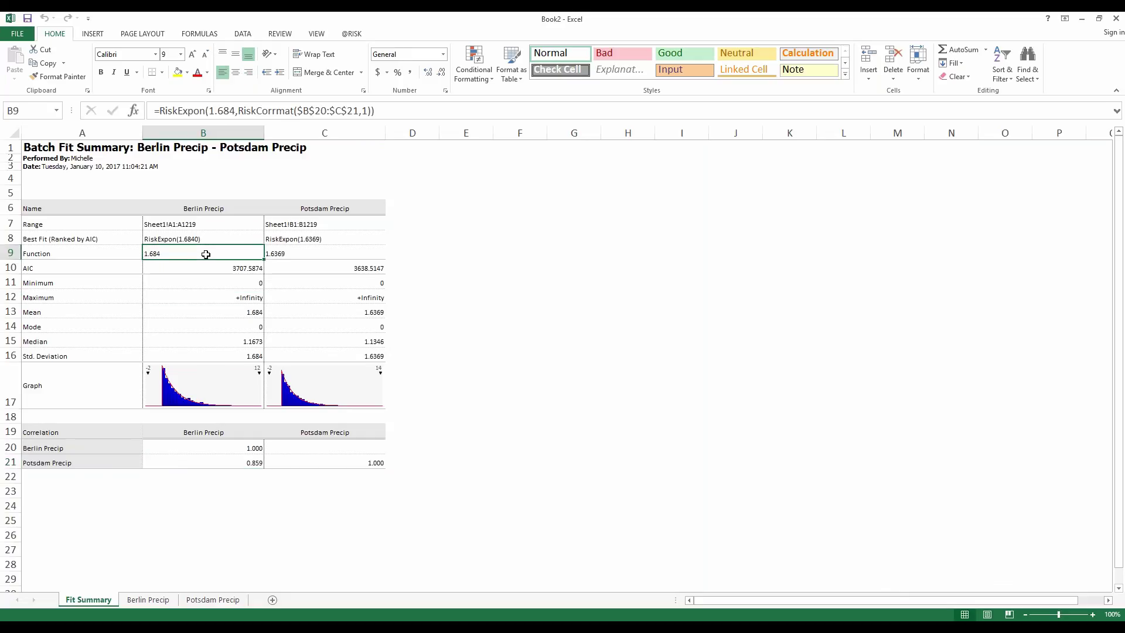
left_click(204, 238)
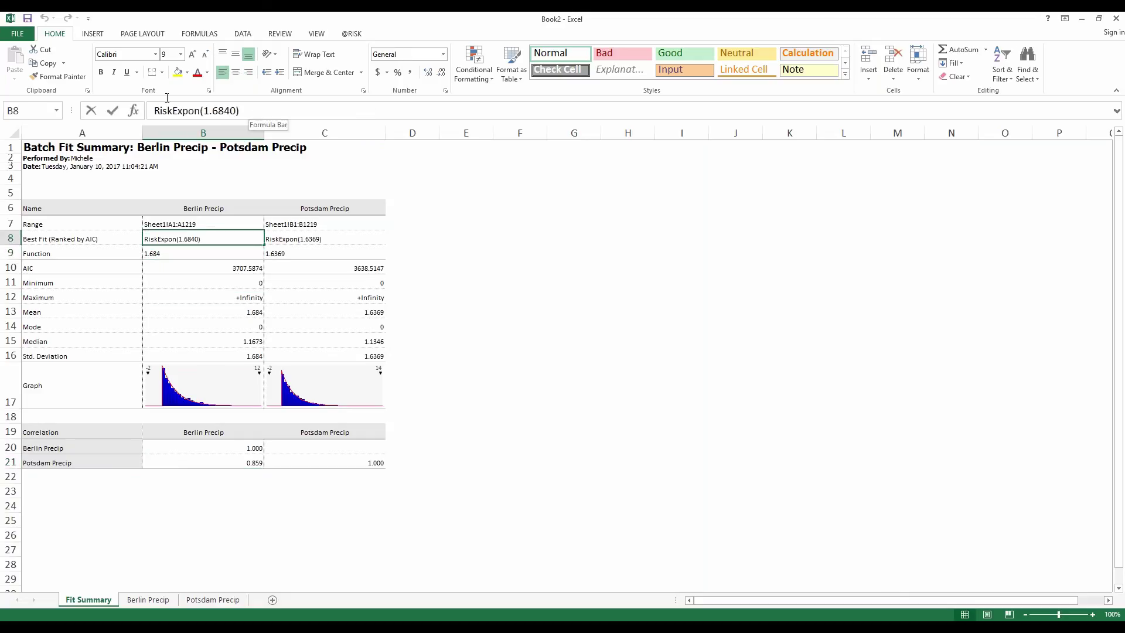
left_click_drag(153, 110, 240, 111)
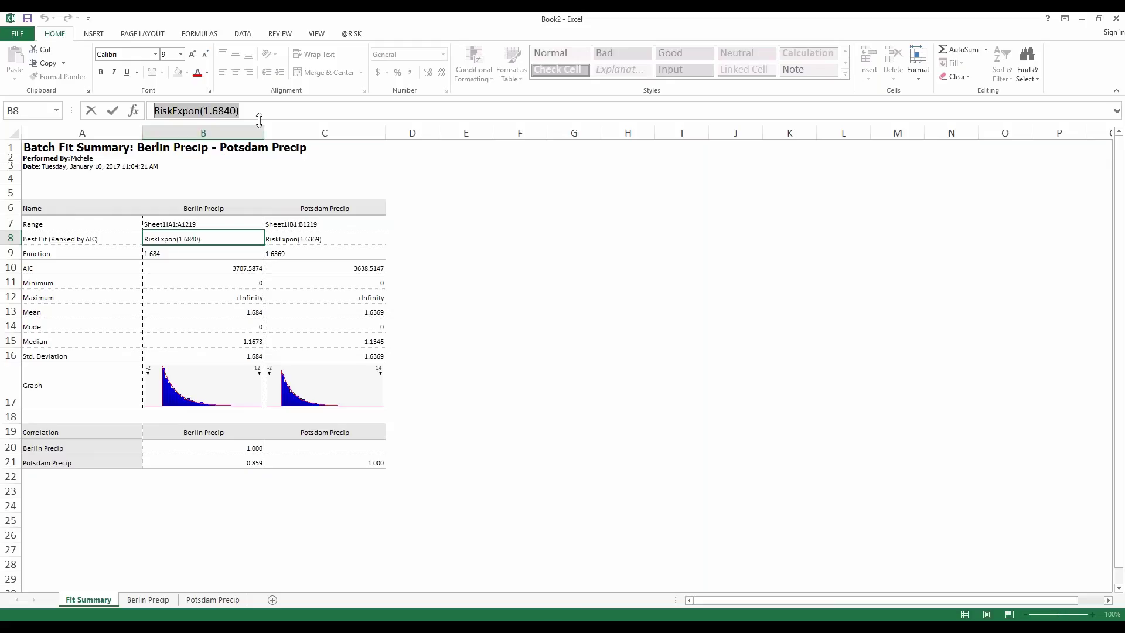
key("ctrl+c")
left_click(1078, 19)
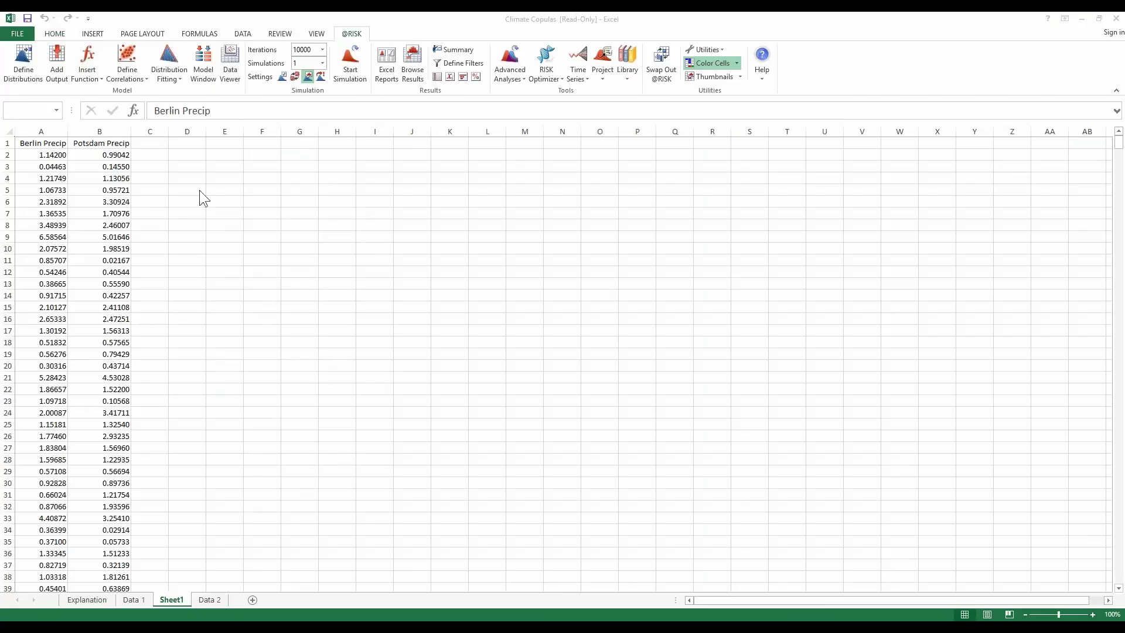
- Enter the headings Berlin in E3 and Potsdam in F3 of Sheet1
left_click(228, 166)
type("B")
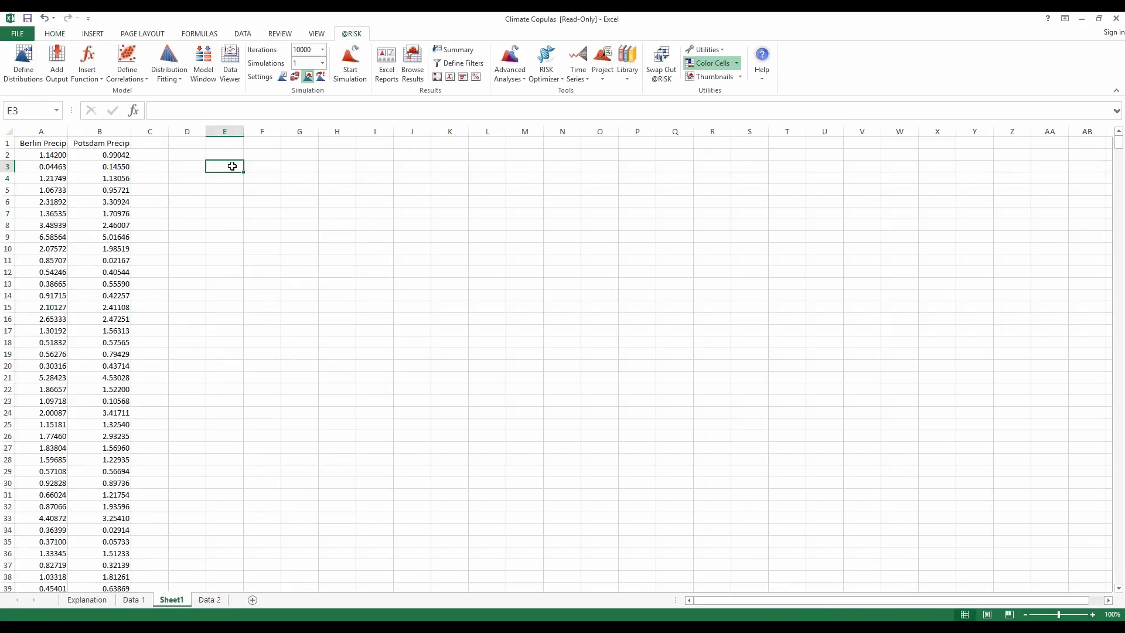
type("erlin")
key("Tab")
type("P")
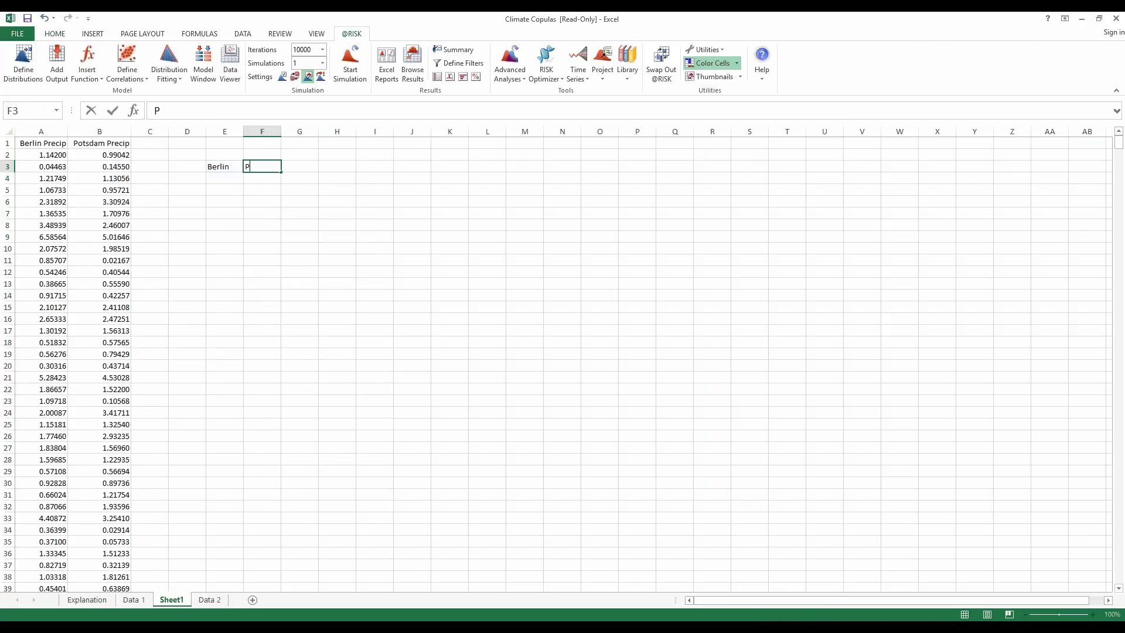
type("ost")
type("dam")
key("Tab")
key("Return")
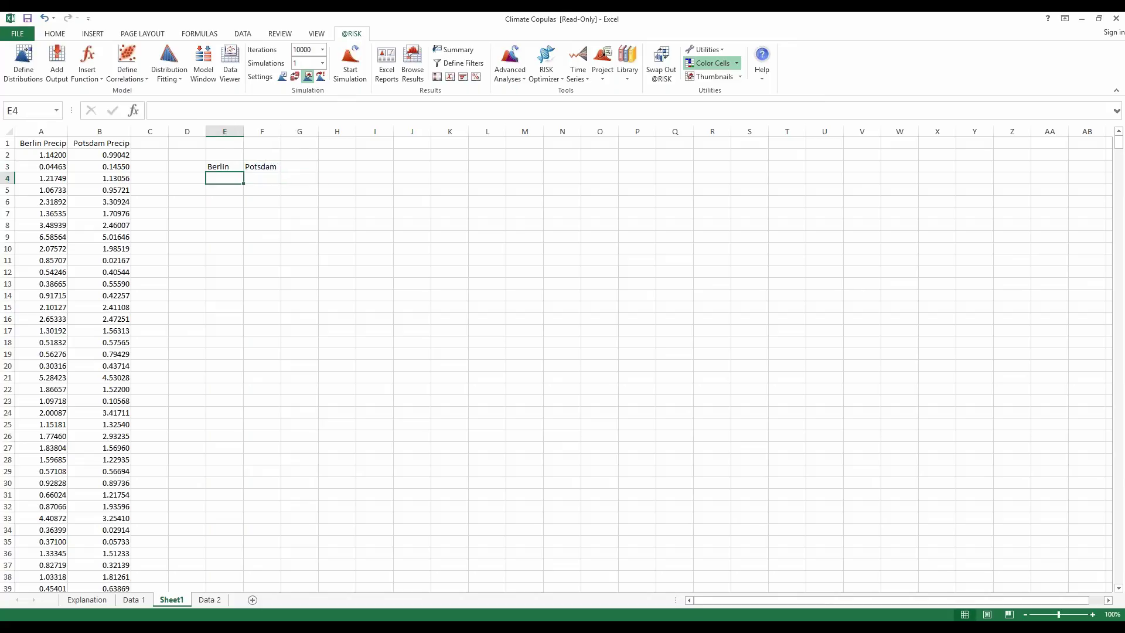
- Paste the Berlin fit into E4, and copy the Potsdam best fit RiskExpon(1.6369) from the fit summary into F4
key("ctrl+v")
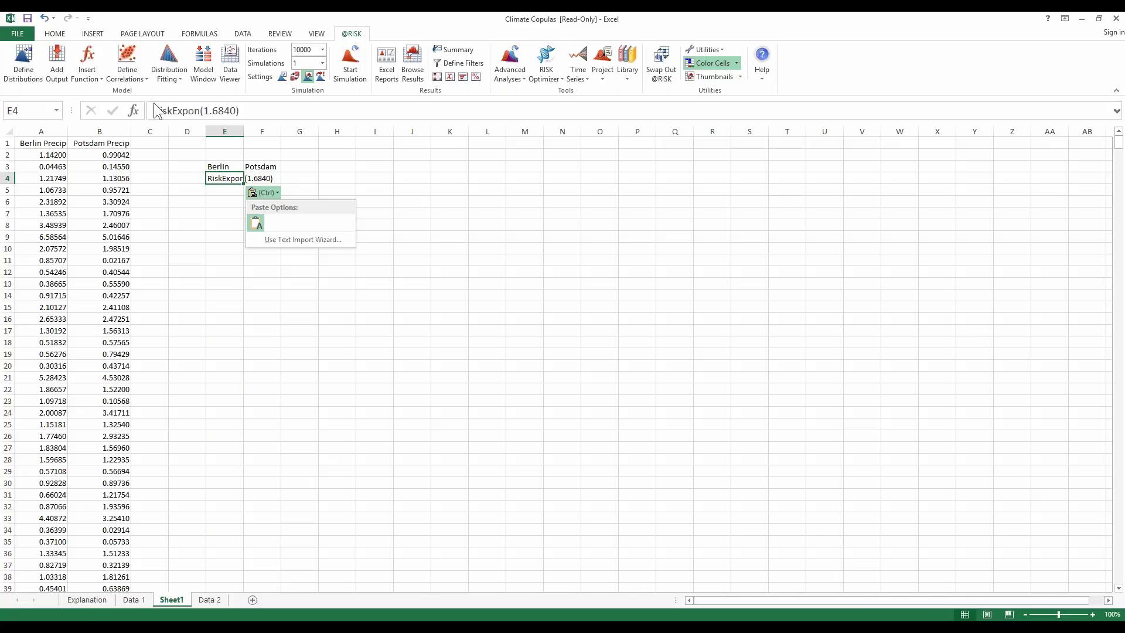
key("Escape")
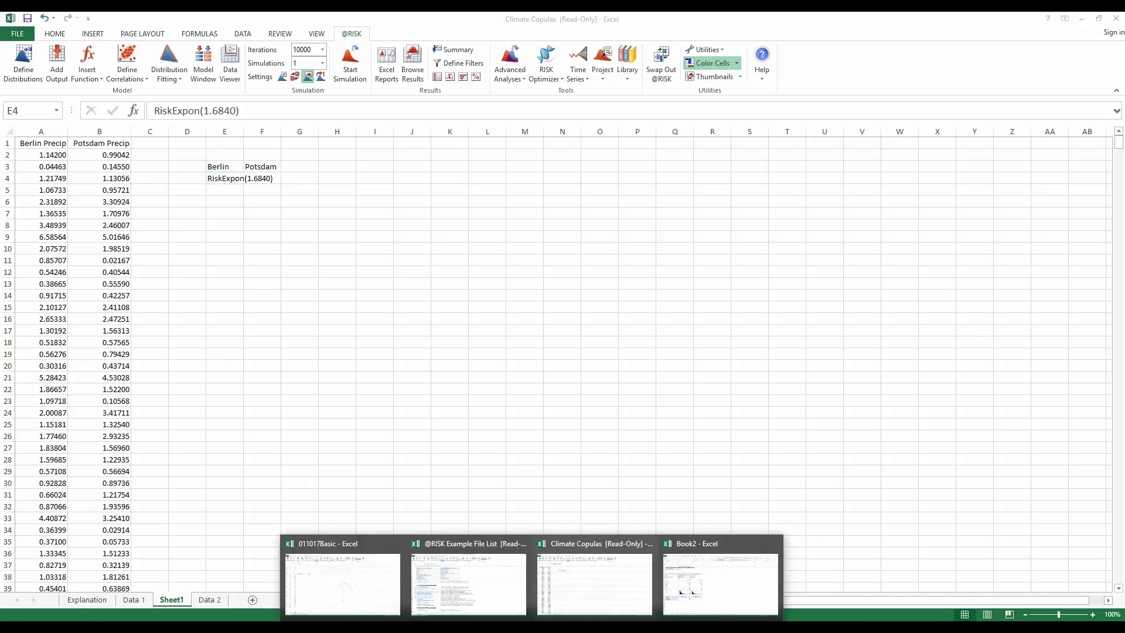
left_click(691, 573)
left_click(311, 237)
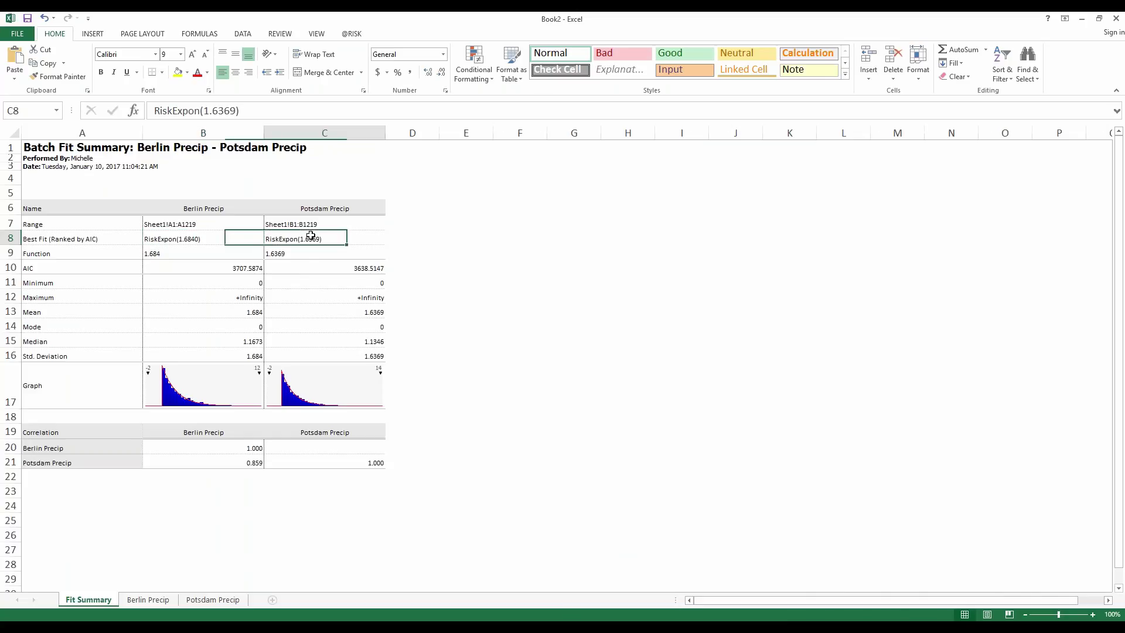
key("ctrl+c")
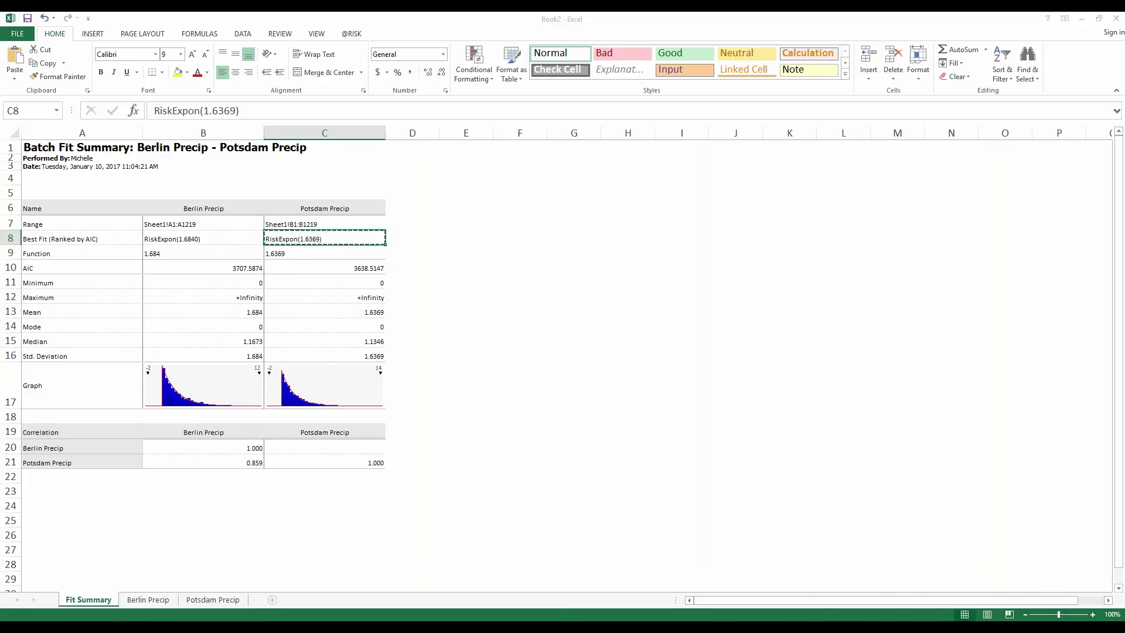
left_click(567, 589)
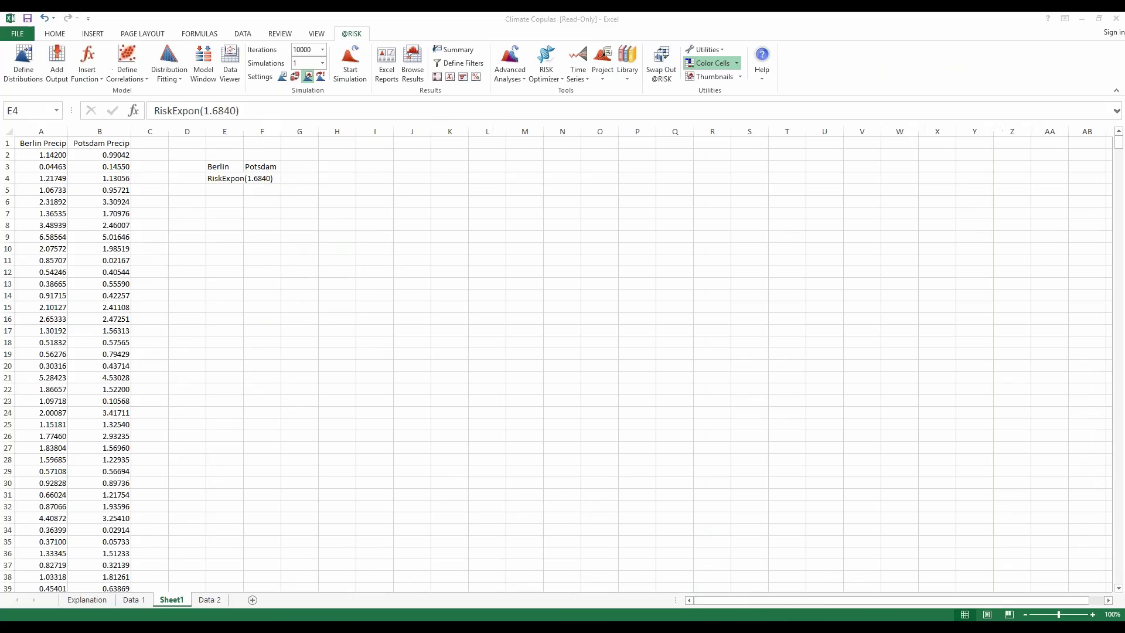
left_click(260, 178)
key("ctrl+v")
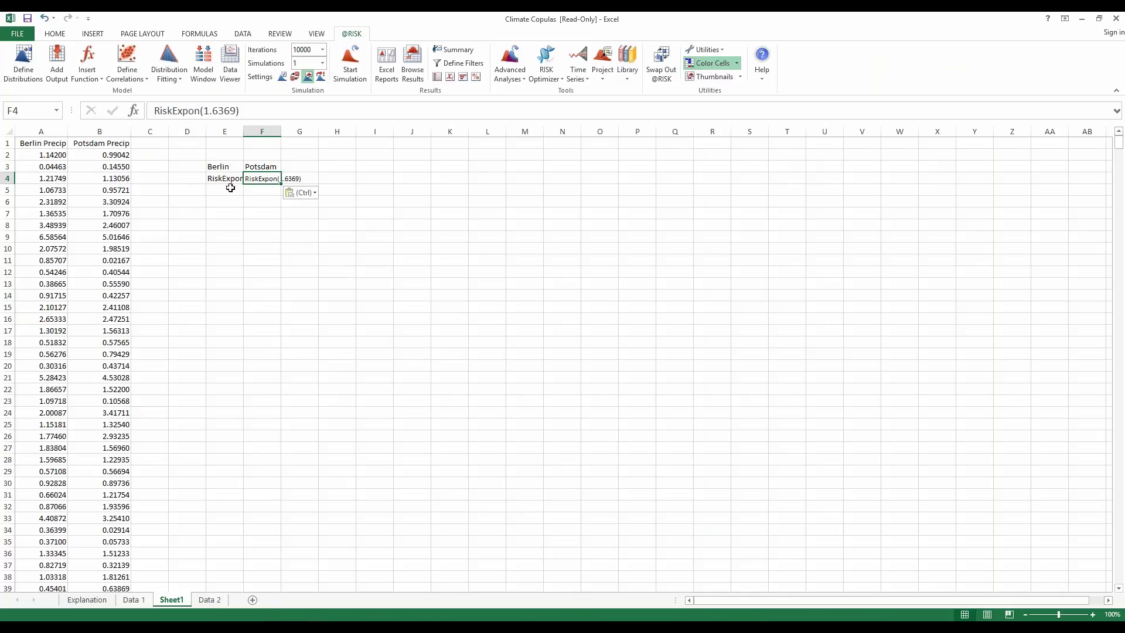
- Turn the pasted texts into live formulas, =RiskExpon(1.6369) in F4 and =RiskExpon(1.6840) in E4
left_click(237, 238)
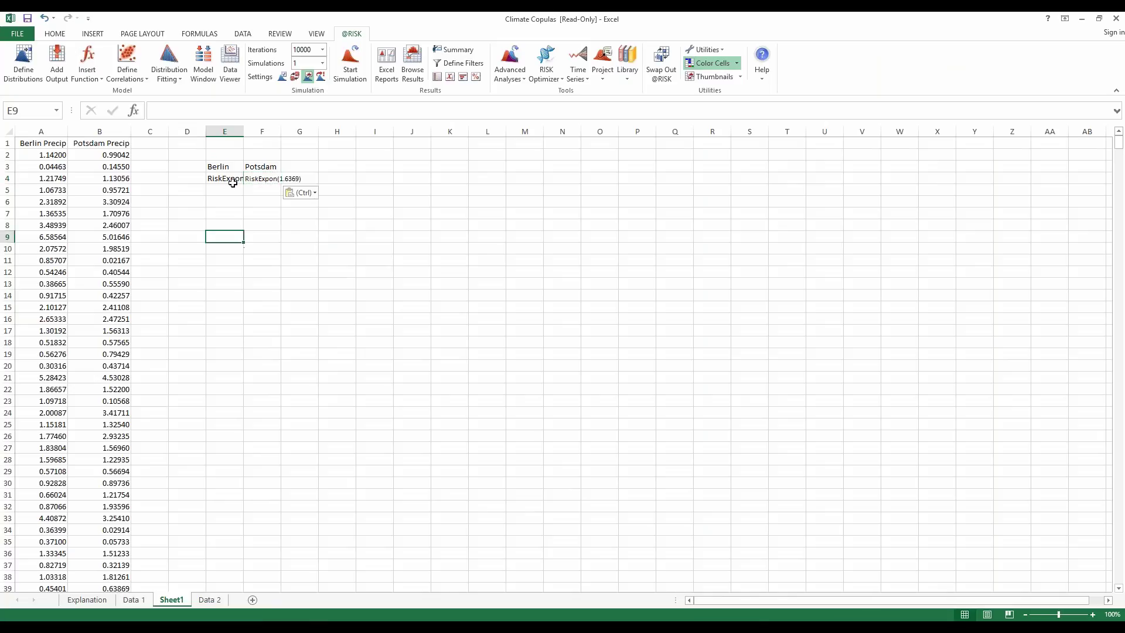
left_click(256, 178)
double_click(257, 177)
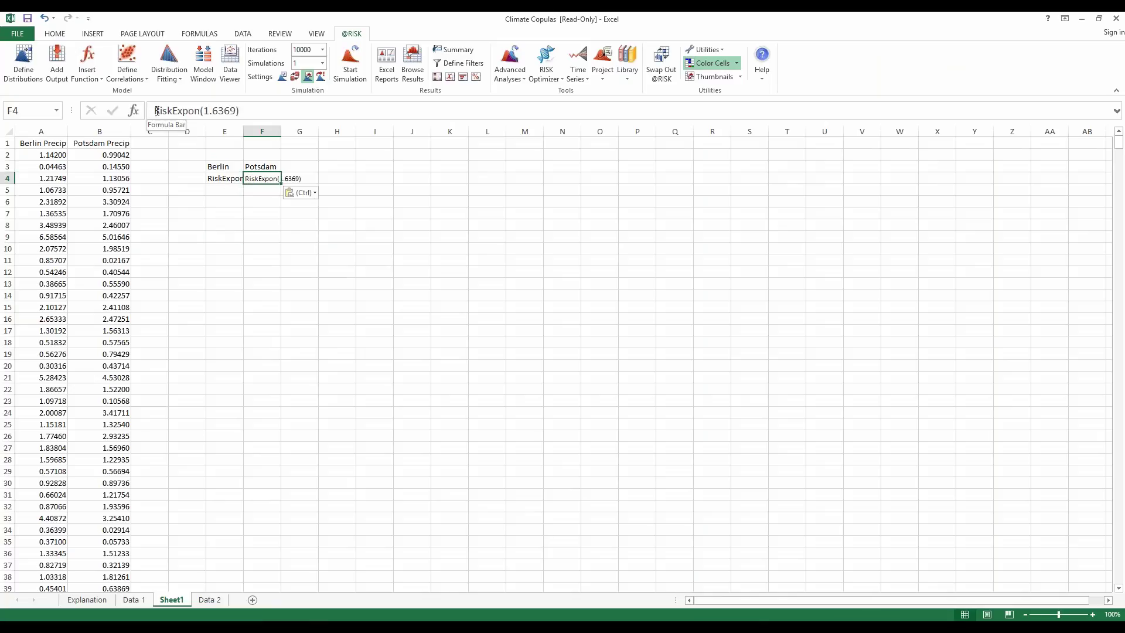
type("=")
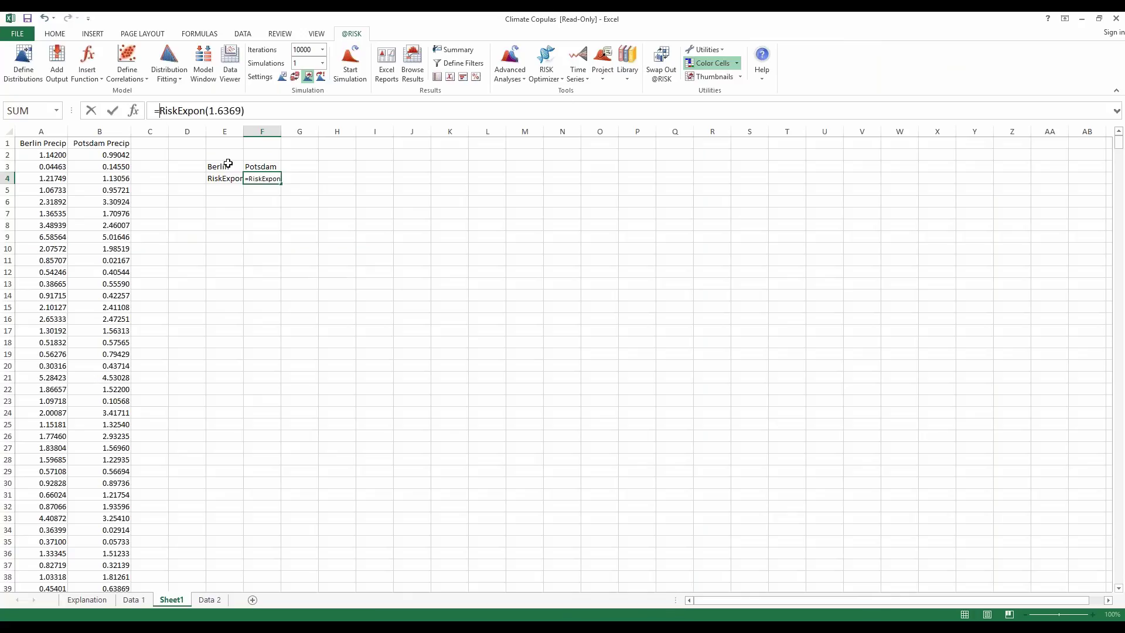
key("Return")
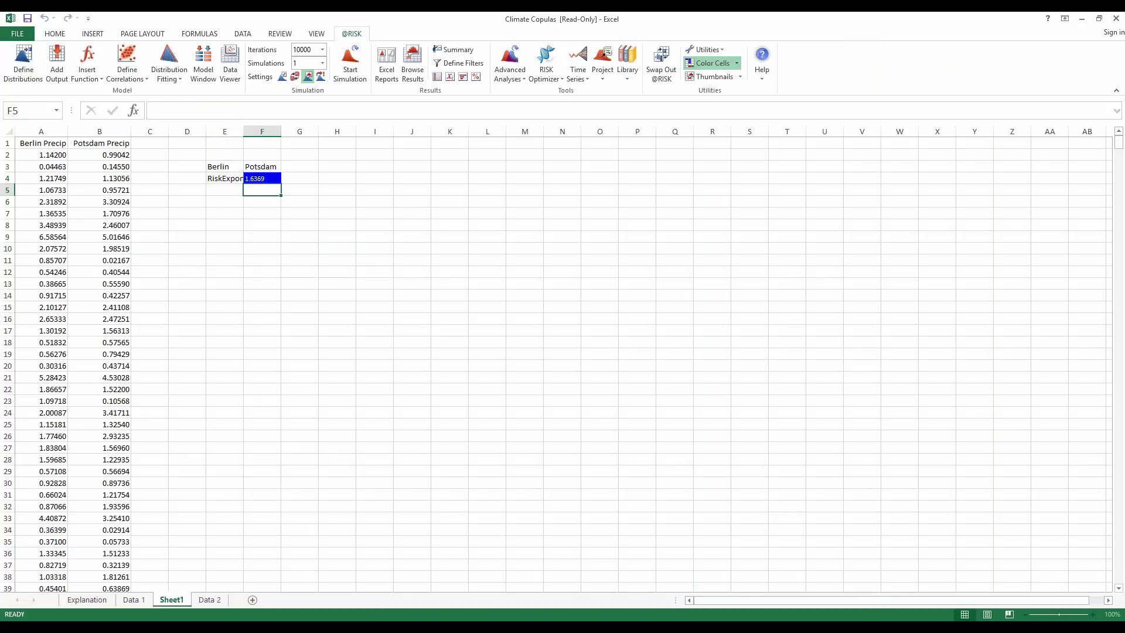
left_click(213, 178)
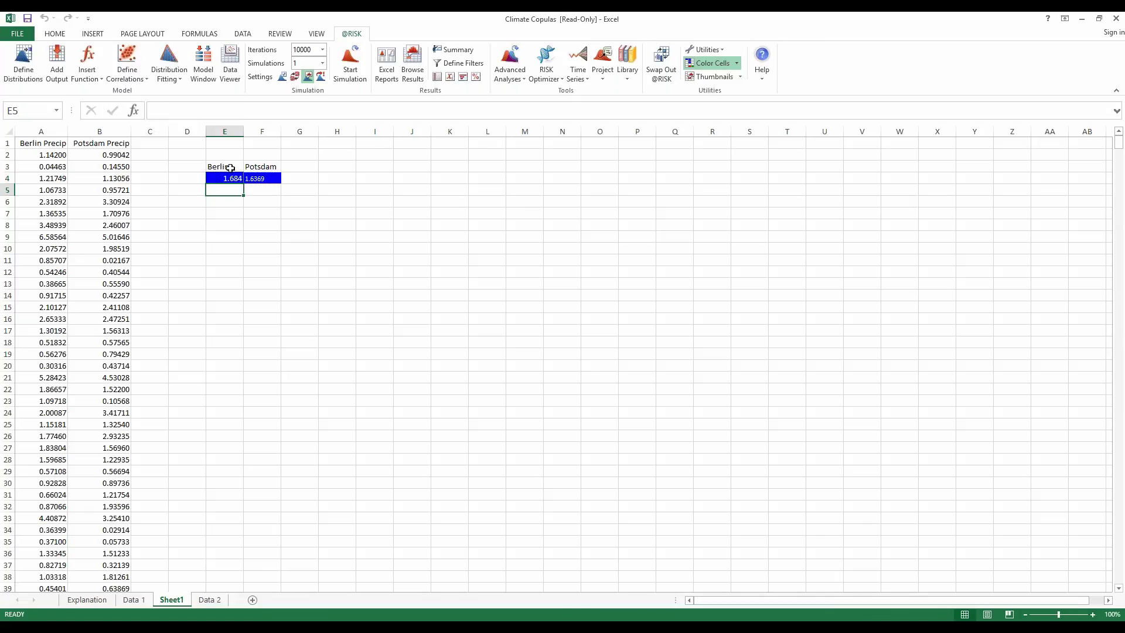
- Copy the Berlin and Potsdam block E3:F4 and paste a duplicate starting at E14
left_click_drag(226, 166, 261, 178)
key("ctrl+c")
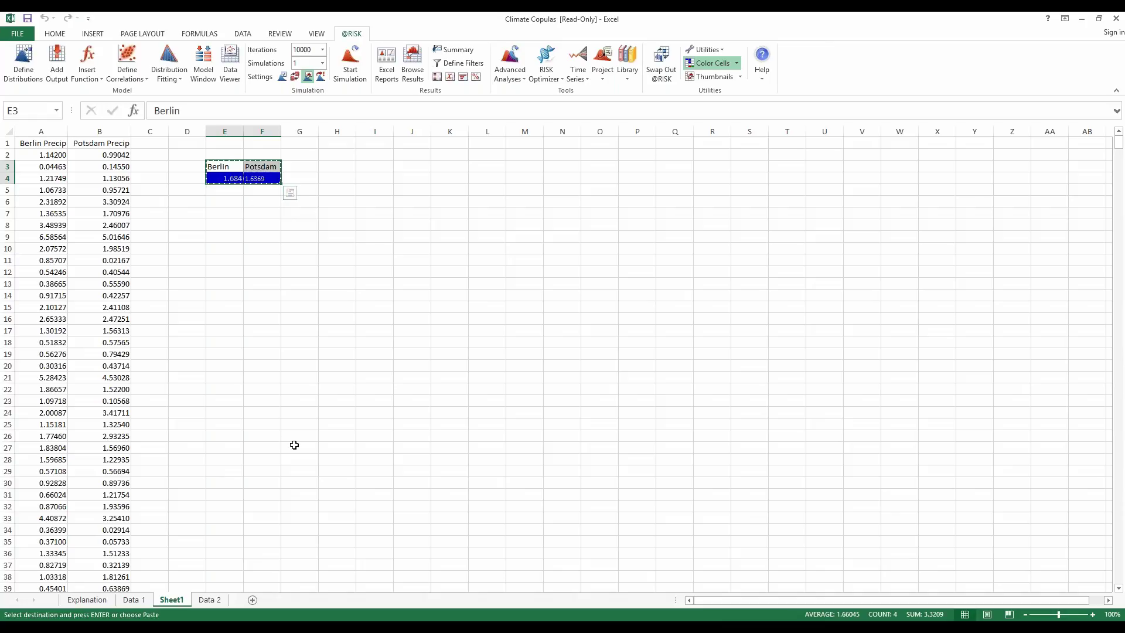
left_click(224, 284)
left_click(224, 295)
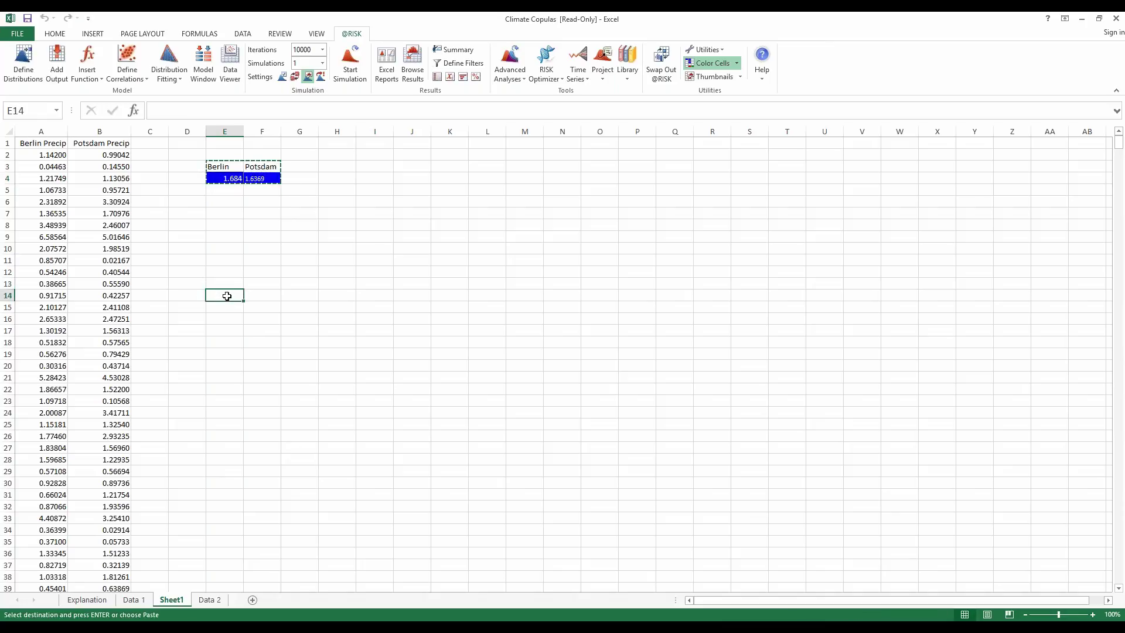
key("ctrl+v")
left_click(230, 183)
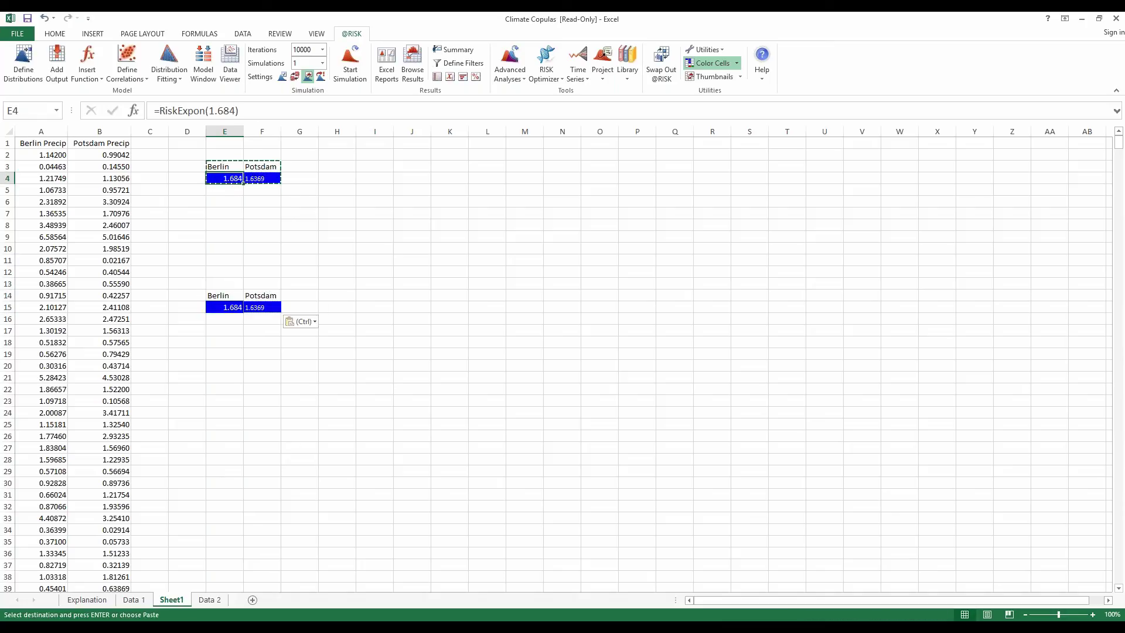
left_click(233, 224)
key("Escape")
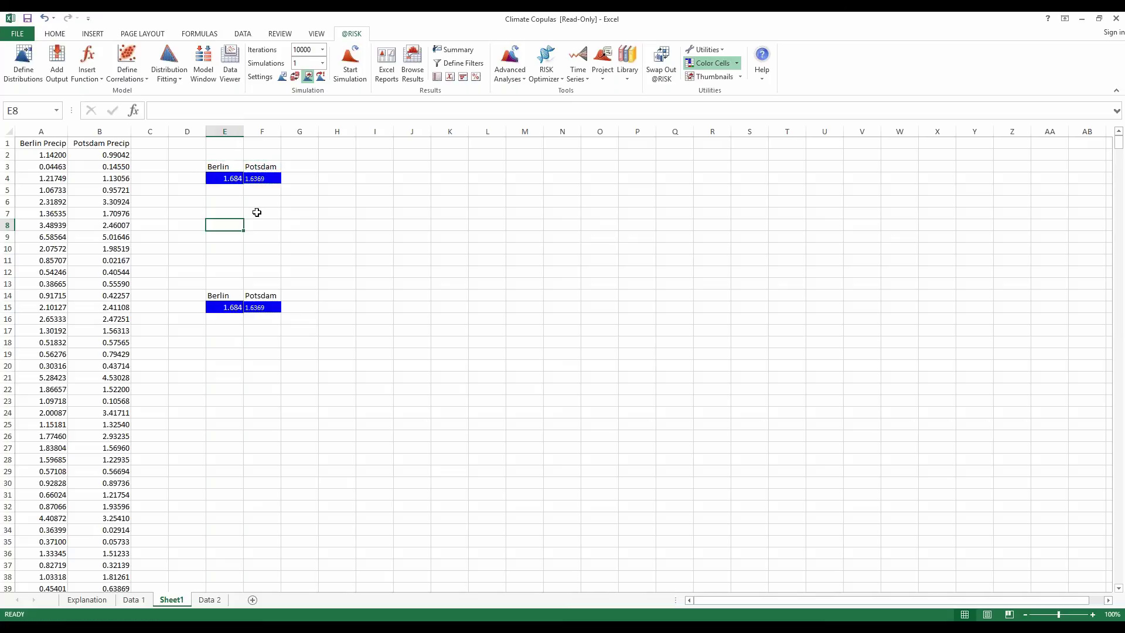
- Define a correlation matrix for the Berlin and Potsdam distributions in E4:F4 with a coefficient of .859
left_click(257, 213)
left_click(225, 187)
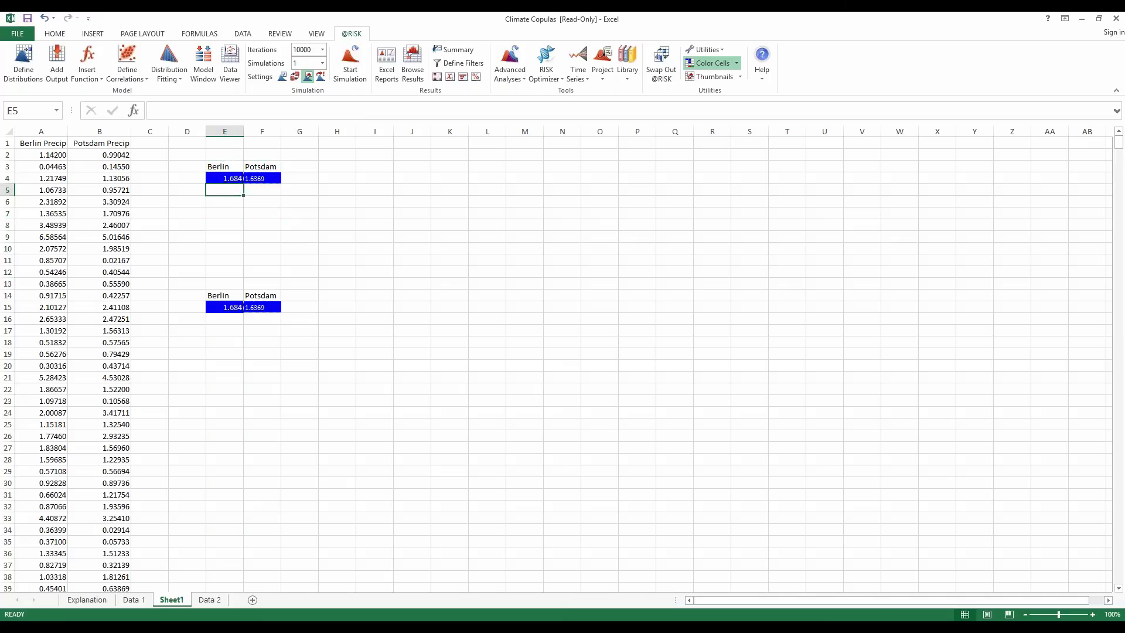
left_click(225, 179)
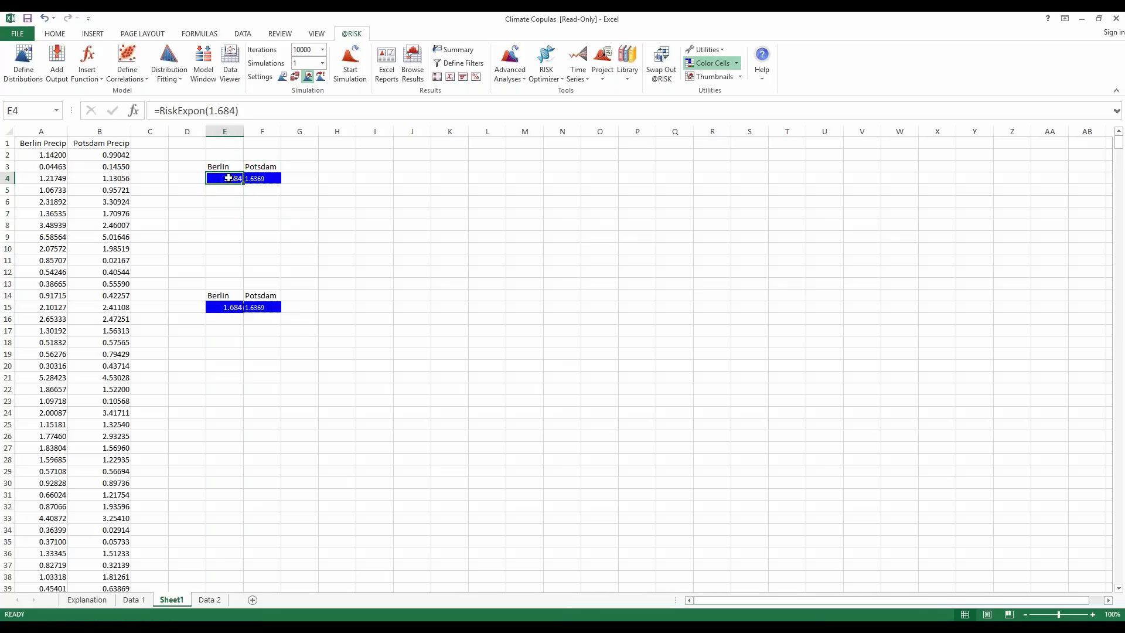
left_click_drag(237, 178, 265, 179)
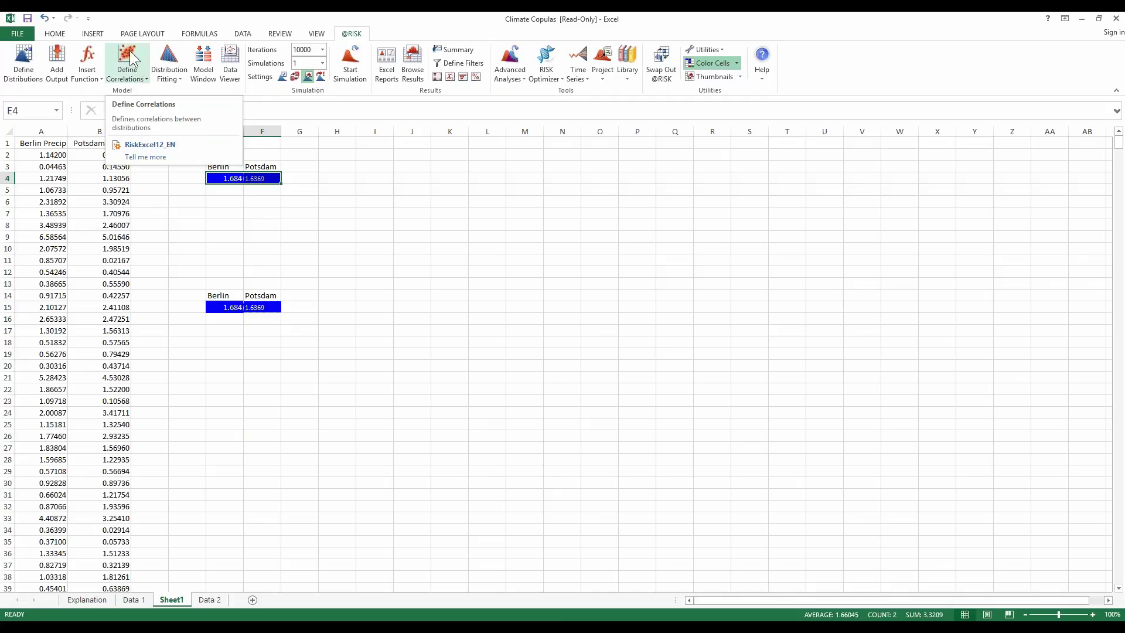
left_click(138, 79)
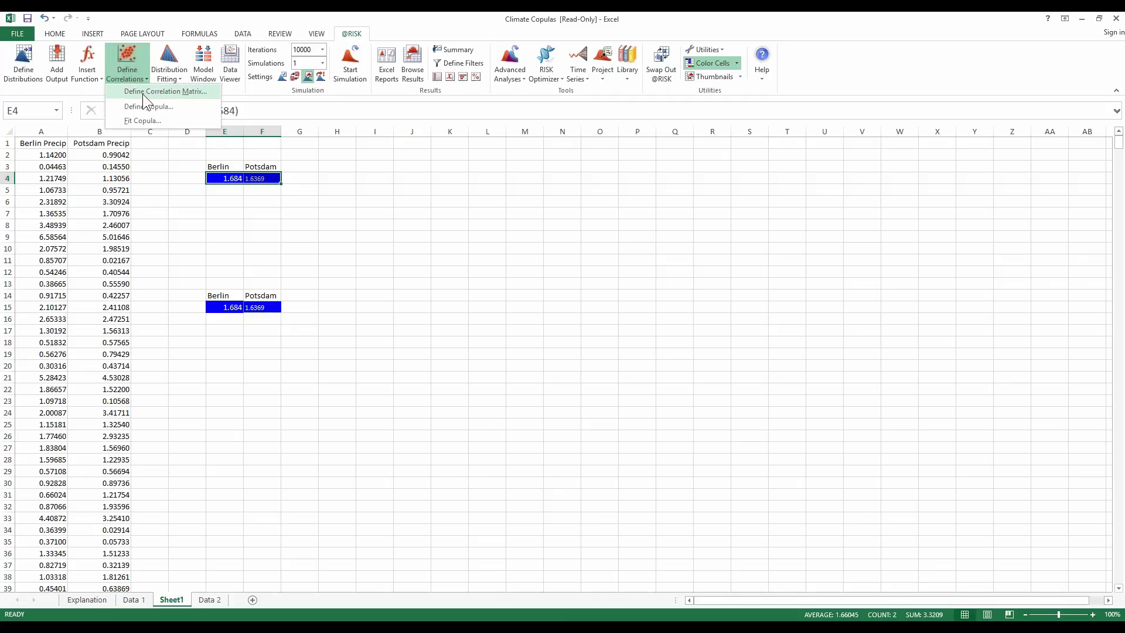
left_click(142, 92)
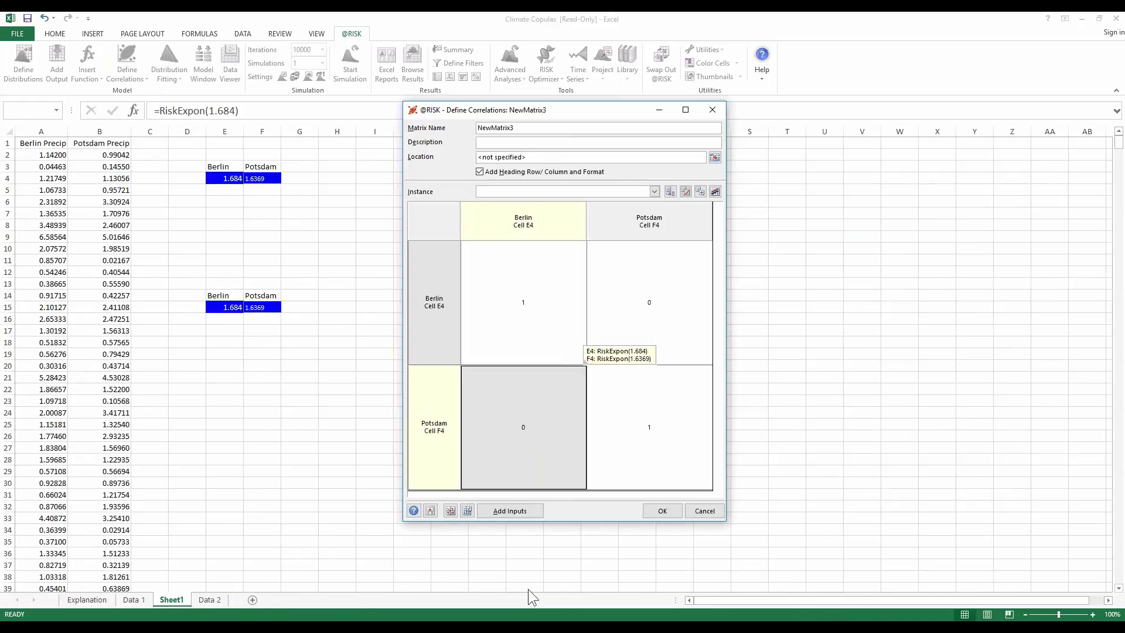
left_click(524, 370)
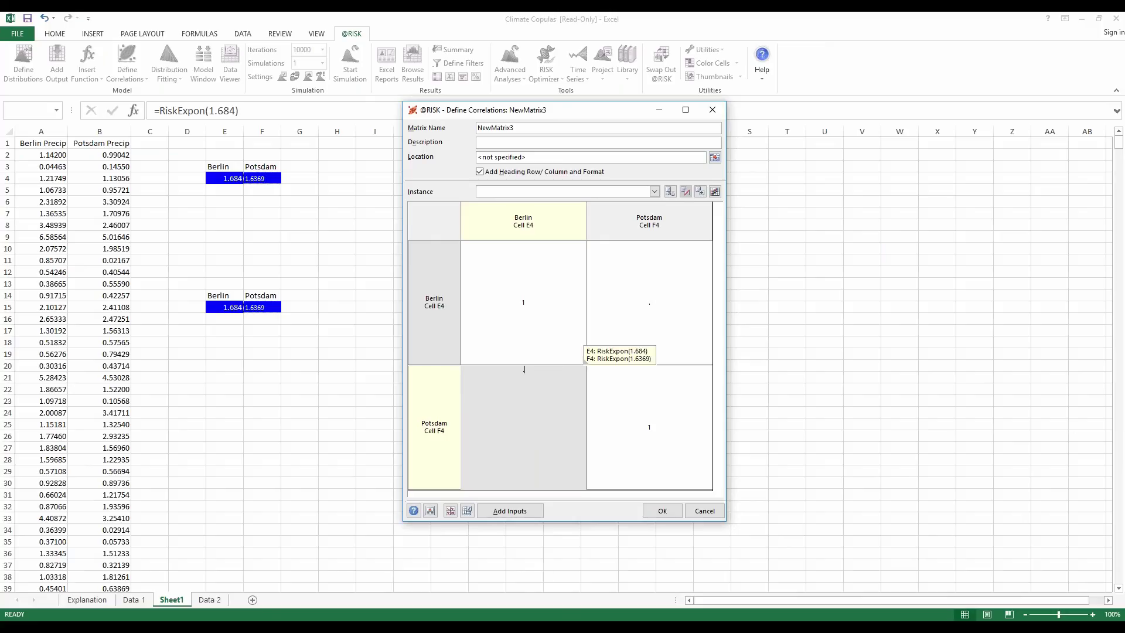
type(".859")
- Place the correlation matrix in the worksheet starting at H4 and fit column H's width to its contents
left_click(660, 510)
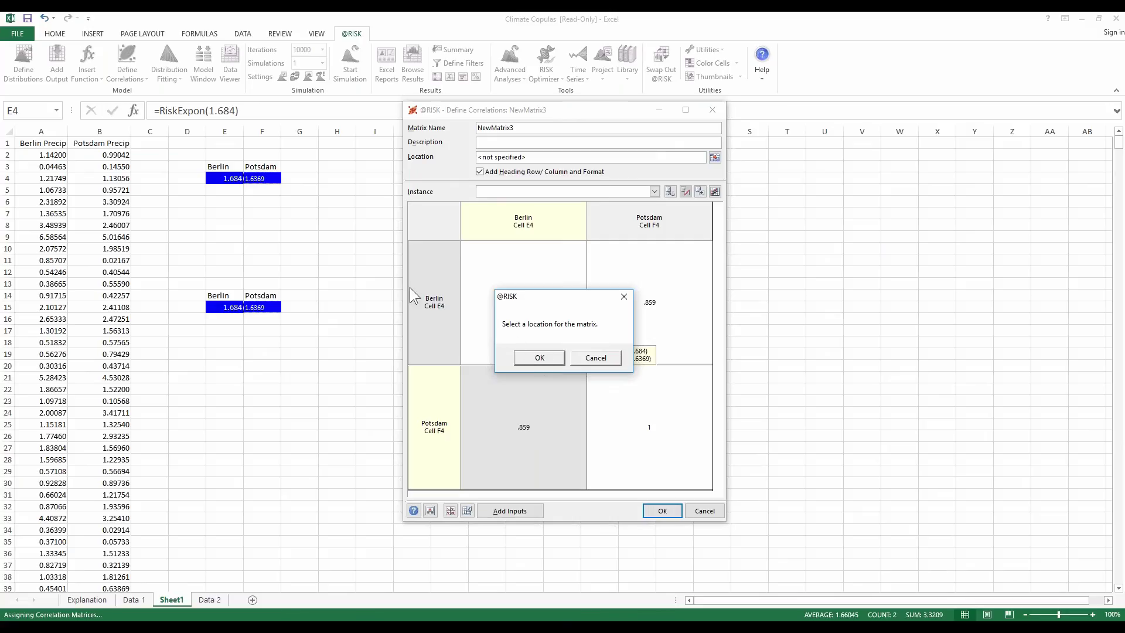
left_click(540, 358)
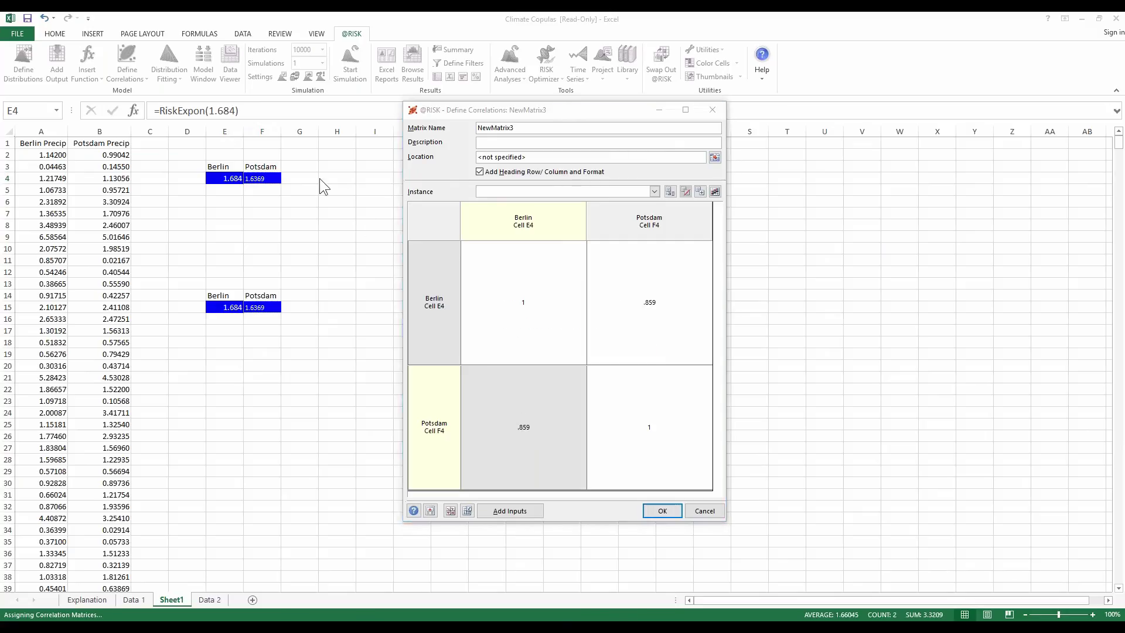
left_click(315, 176)
left_click(335, 178)
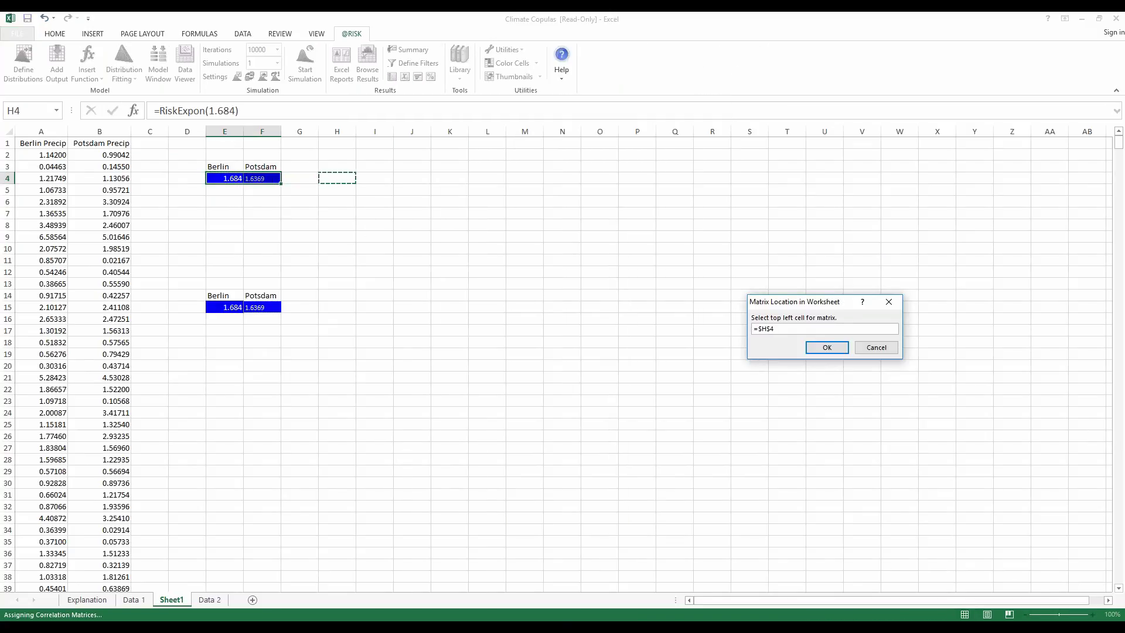
left_click(820, 352)
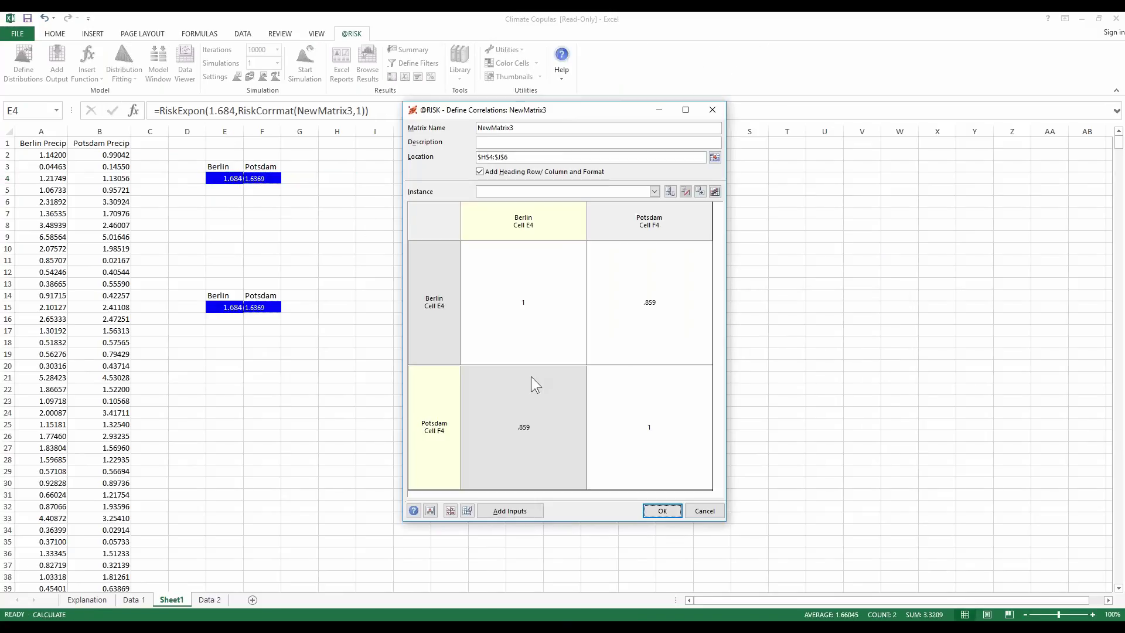
left_click(668, 514)
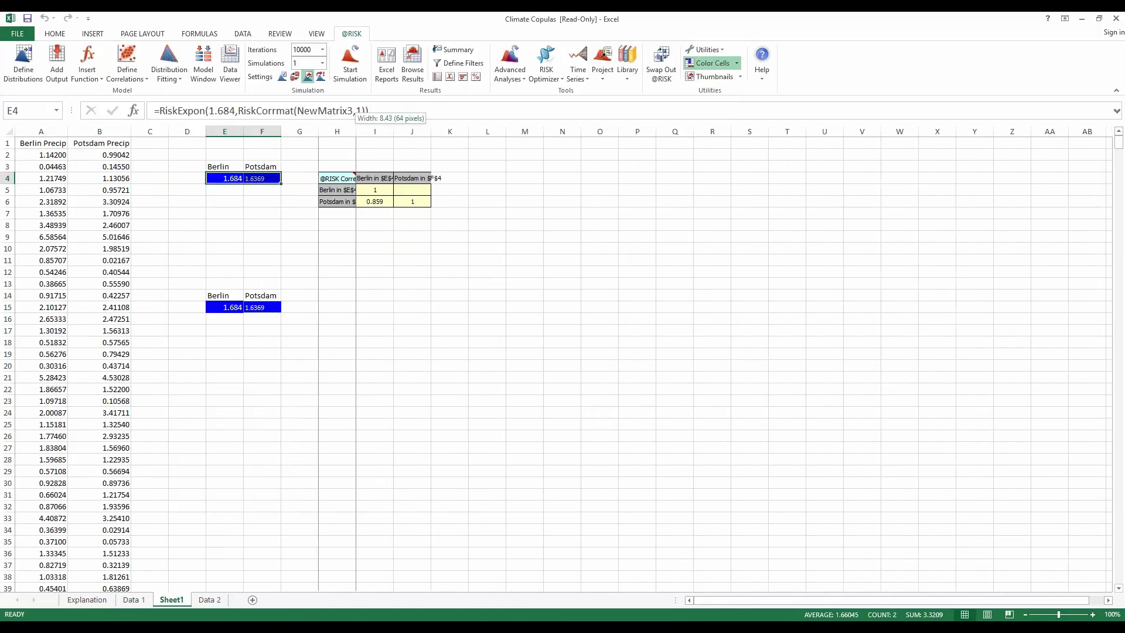
double_click(356, 132)
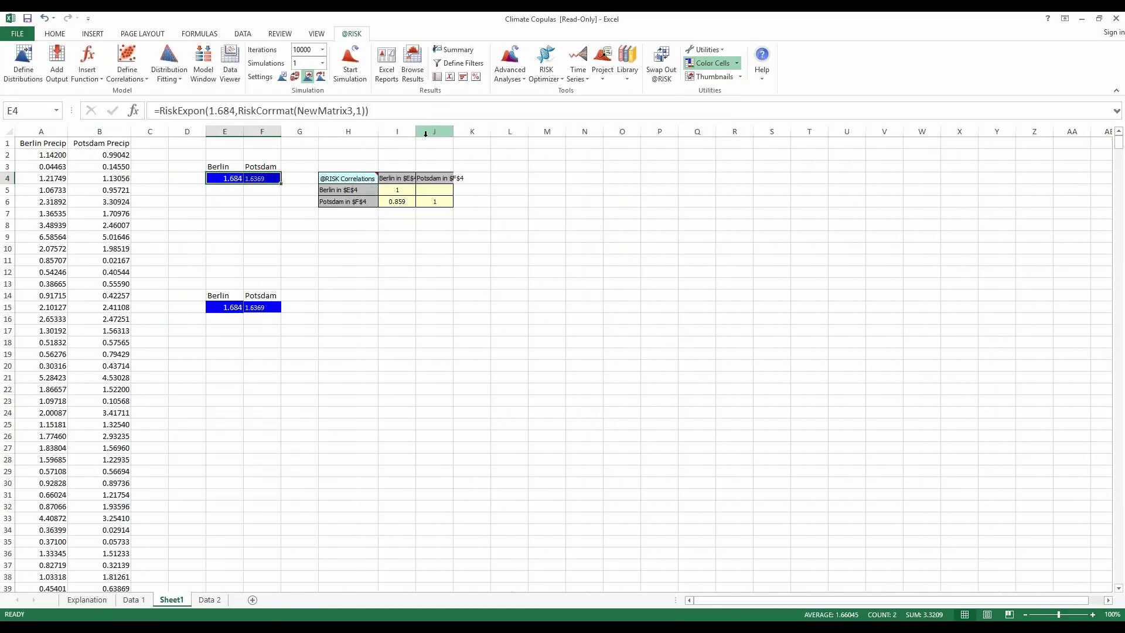
- Fit all listed copulas to the precipitation data in A1:B1219, using Maximum Likelihood Estimation (High Accuracy) and variable names in the first row
left_click(286, 343)
left_click(236, 332)
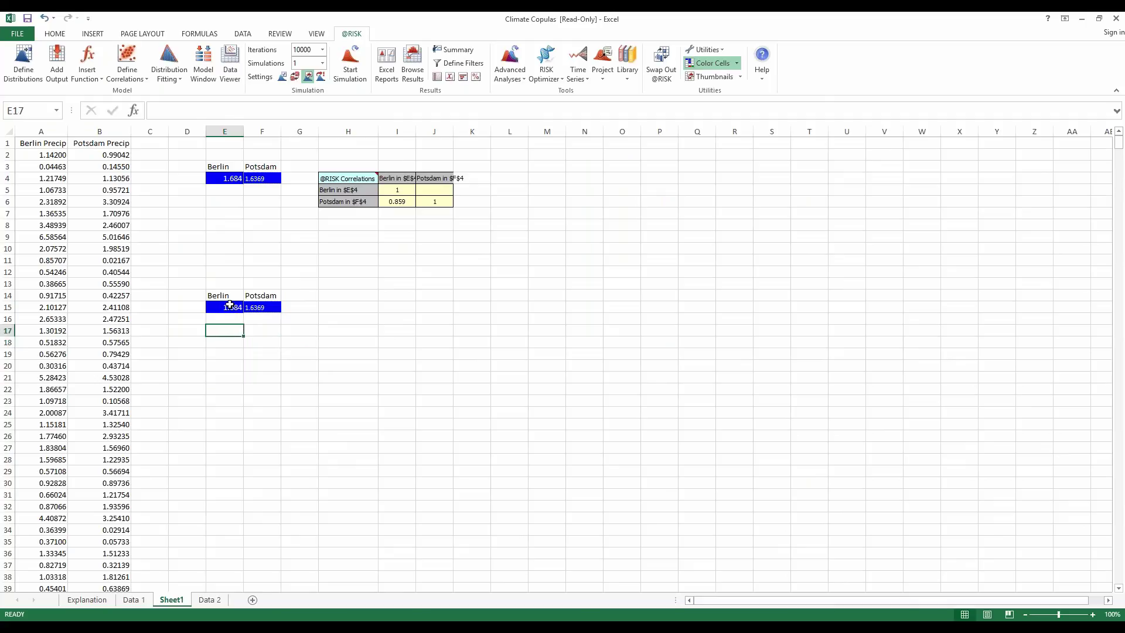
left_click(230, 305)
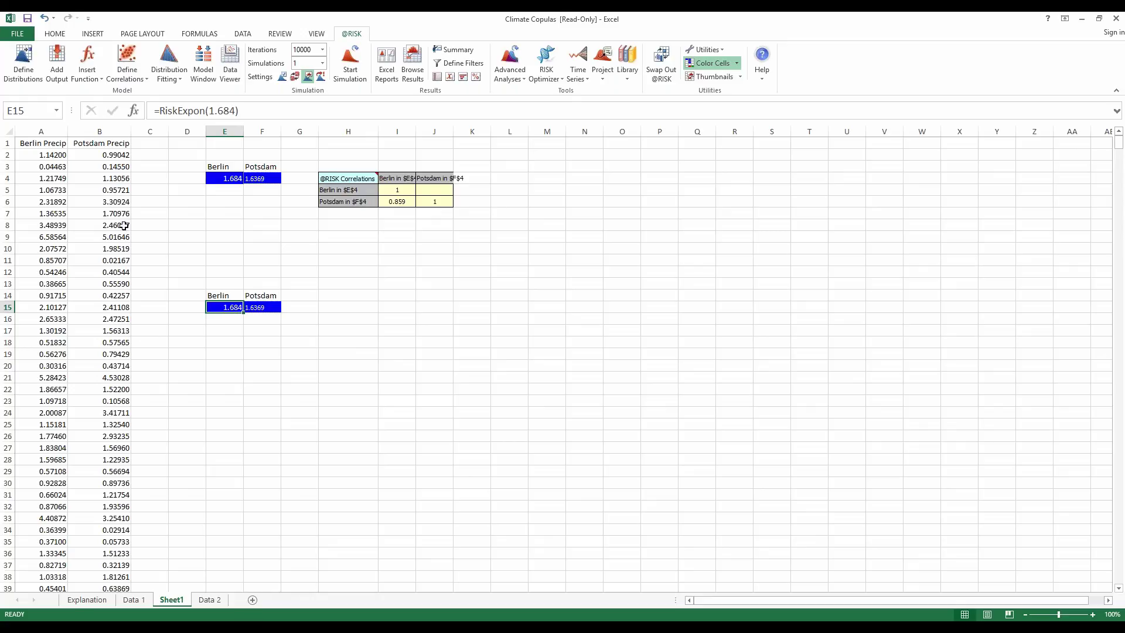
left_click(54, 227)
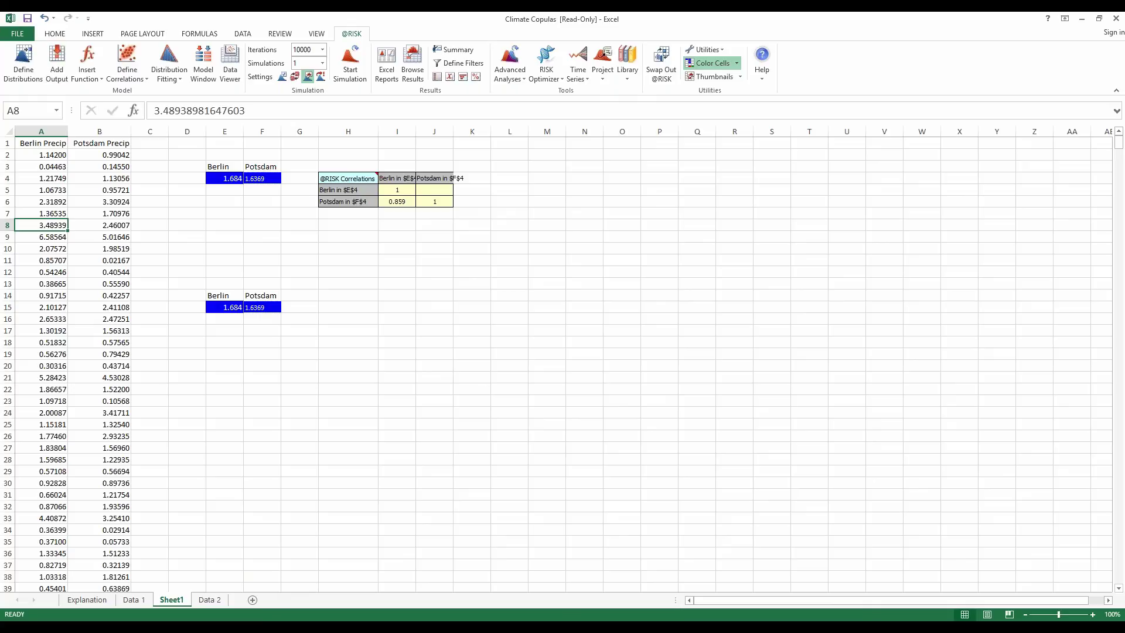
left_click(225, 306)
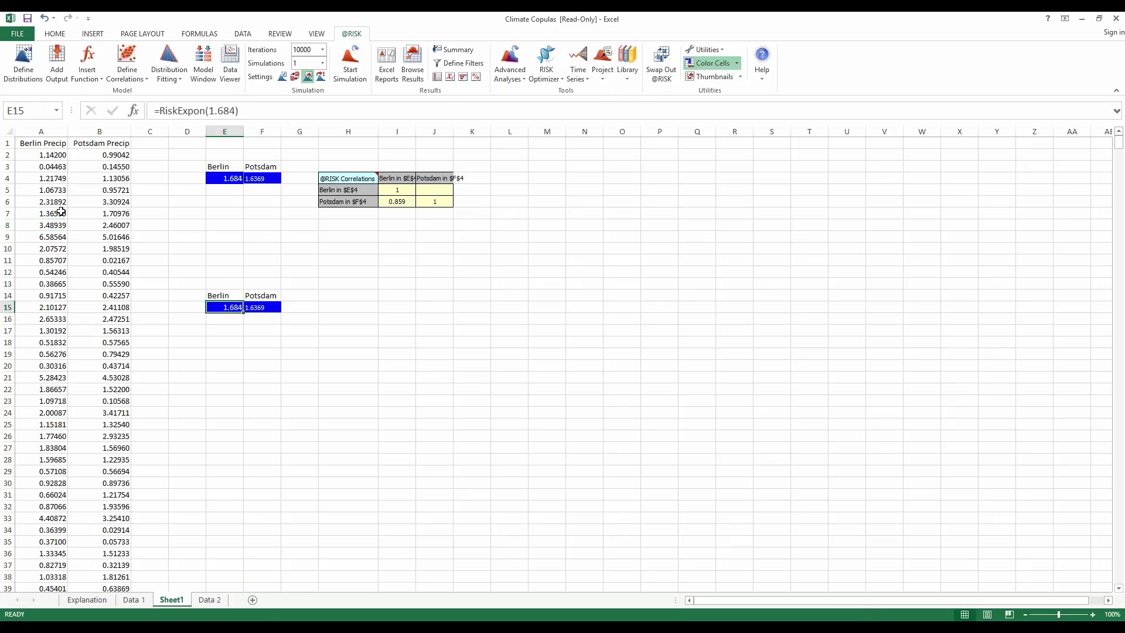
left_click(46, 193)
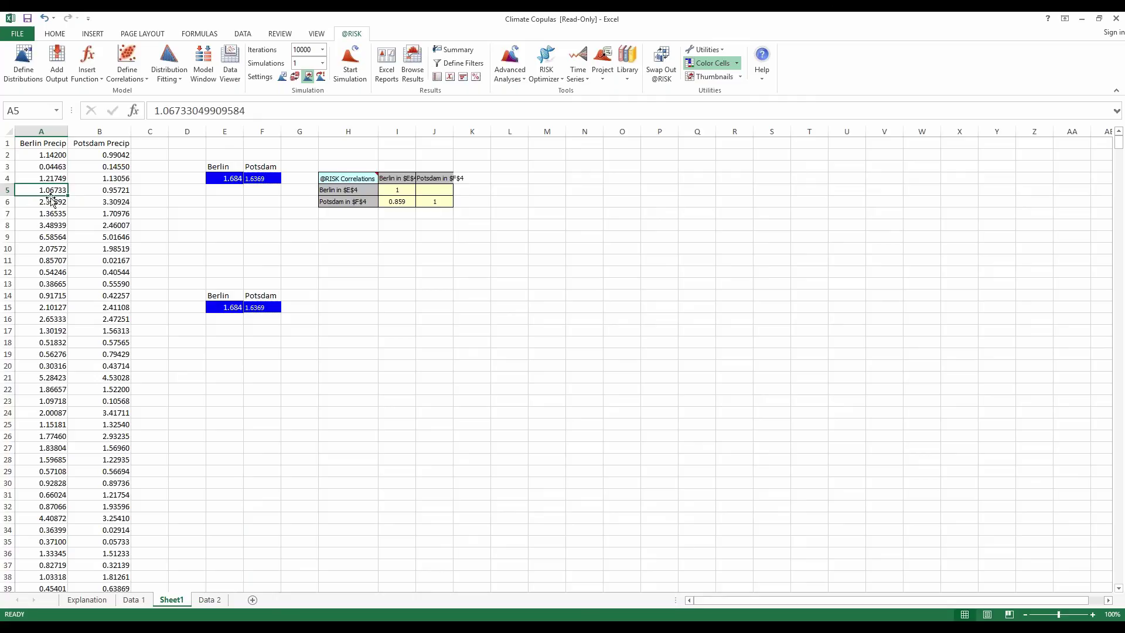
left_click(143, 82)
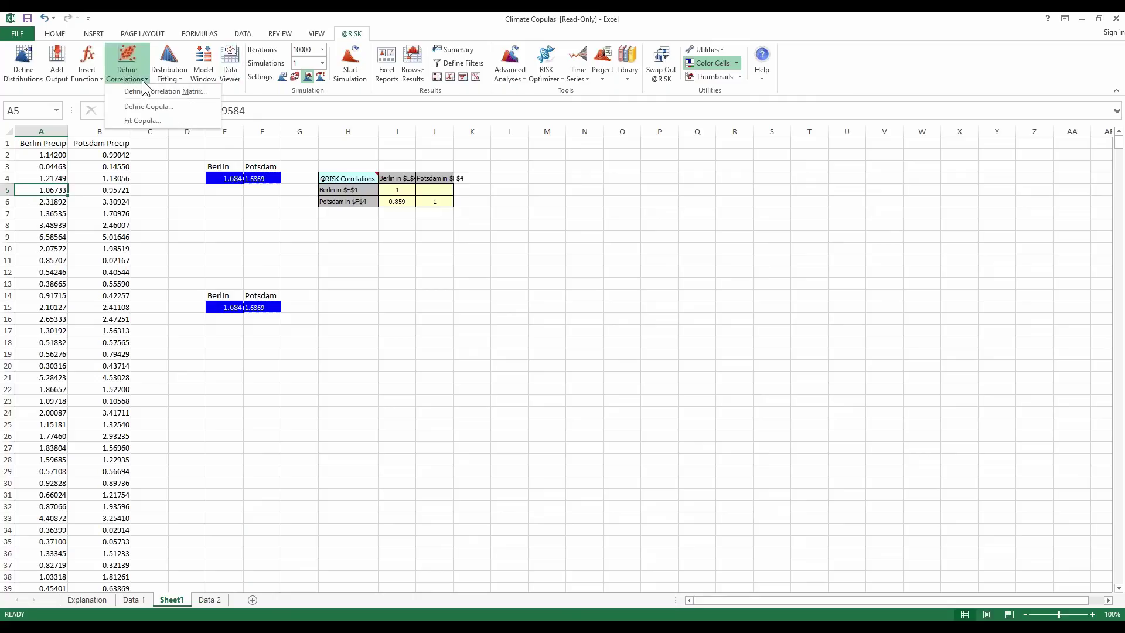
left_click(140, 119)
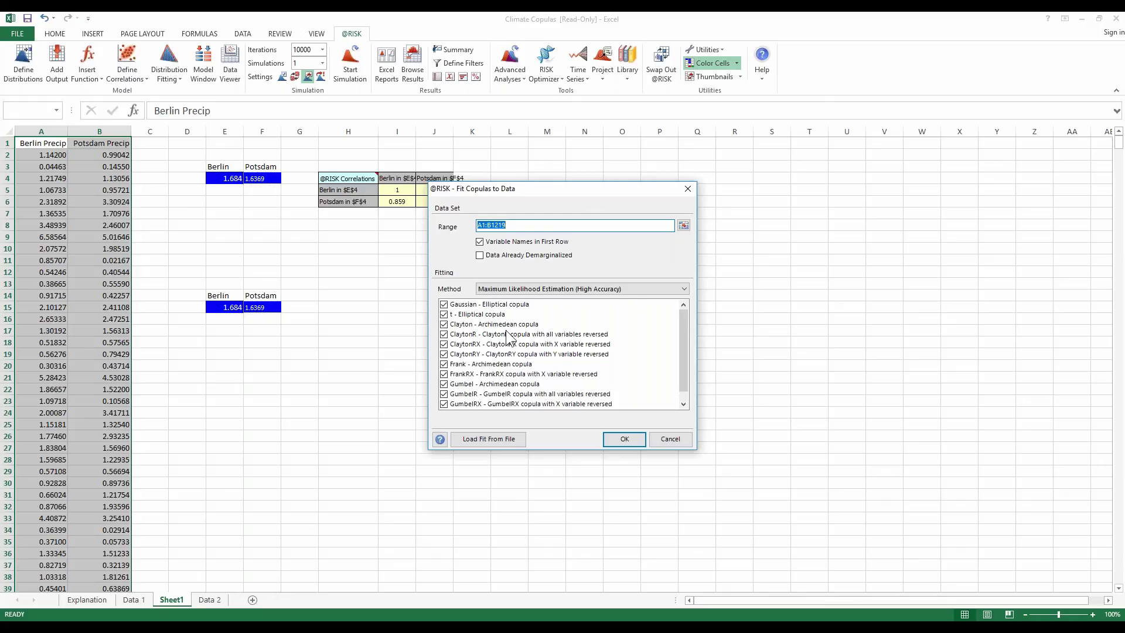
left_click(622, 440)
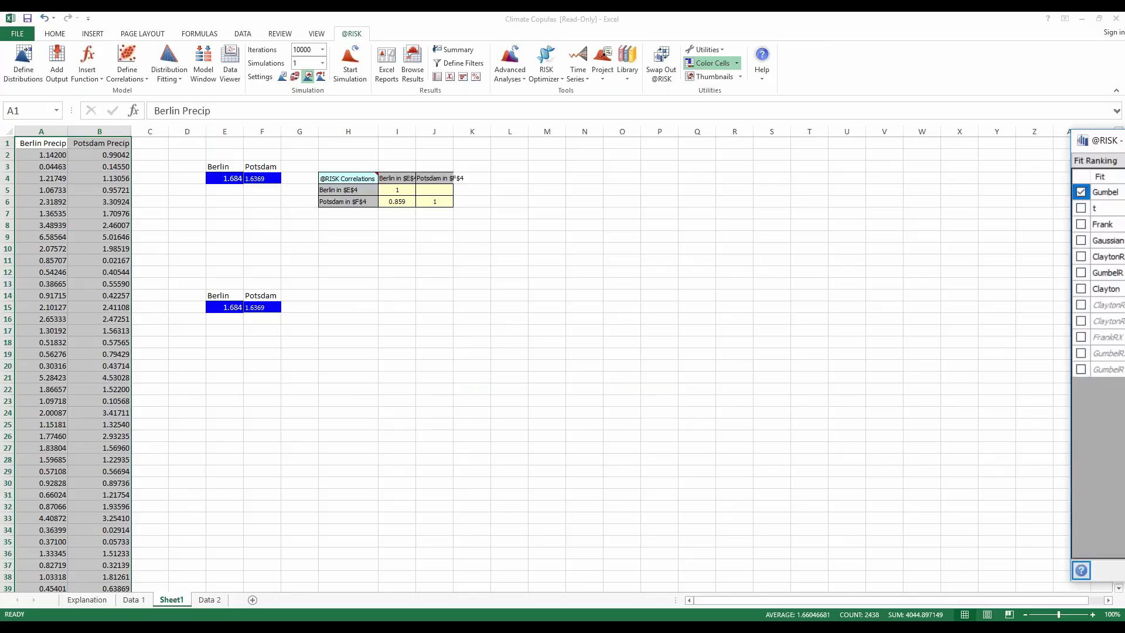
left_click_drag(843, 226, 575, 167)
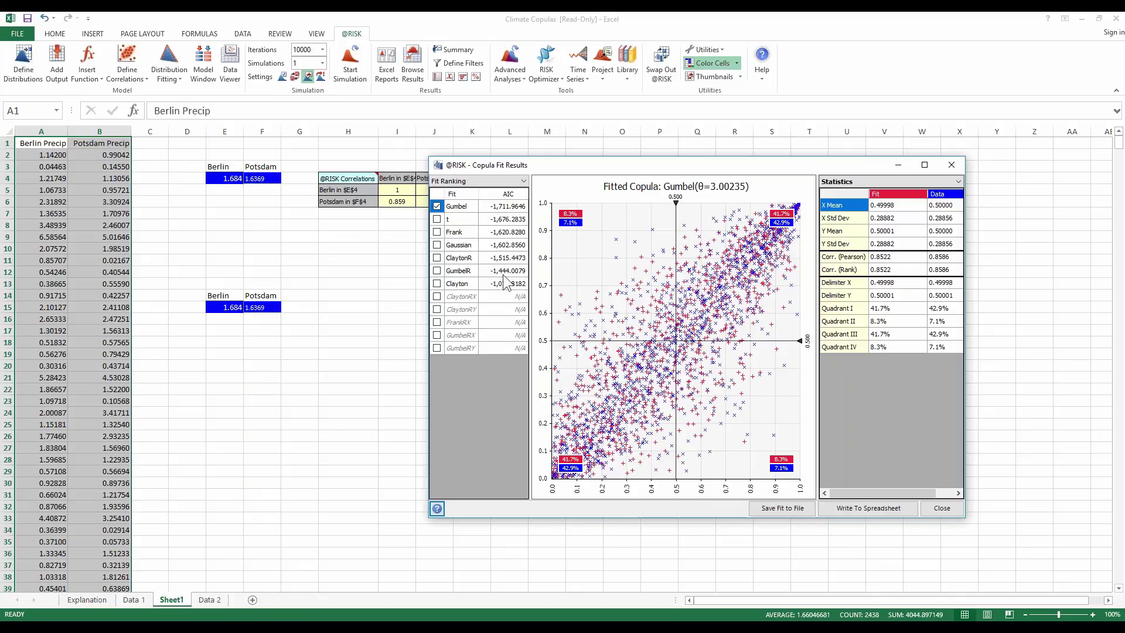
- Compare the scatter plots and statistics of the Gaussian, GumbelR and Gumbel copula fits against the data
left_click(436, 245)
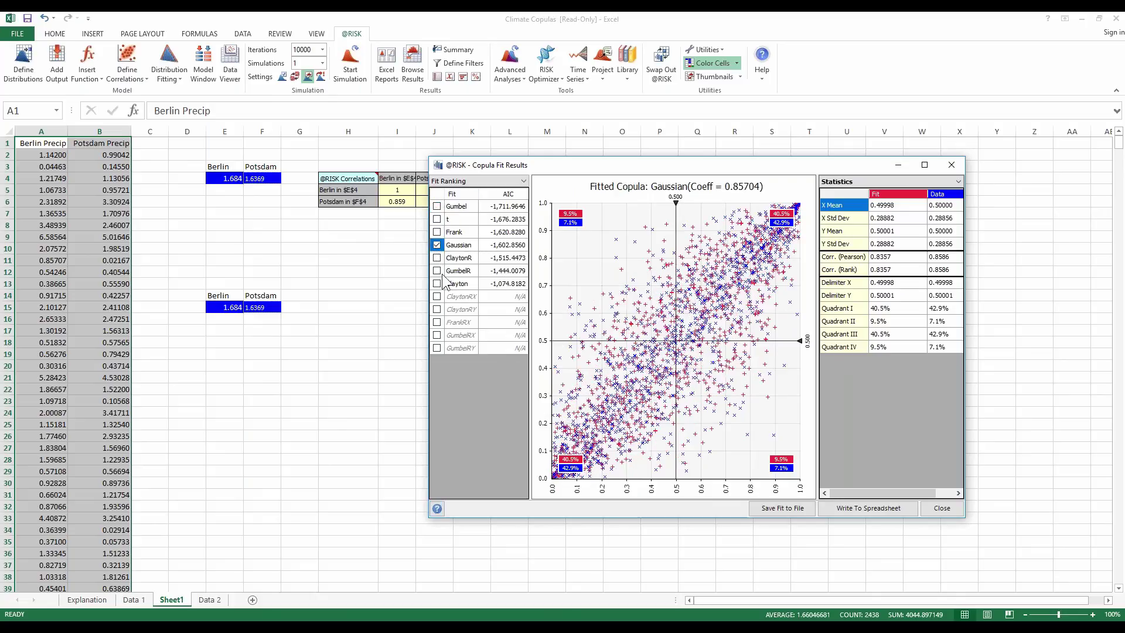
left_click(437, 271)
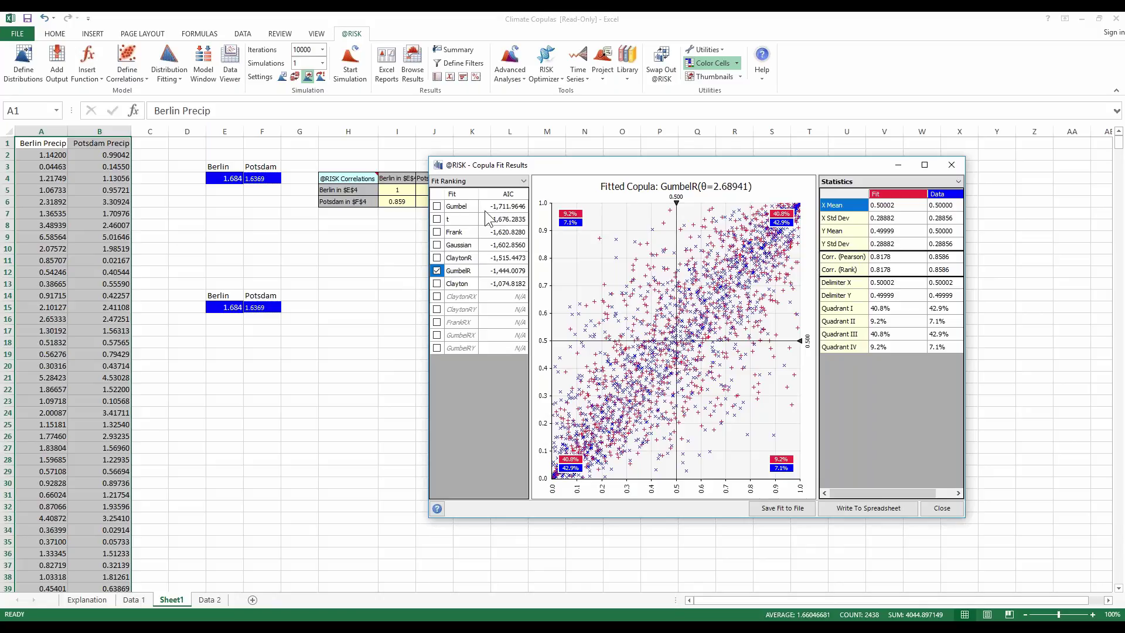
left_click(437, 206)
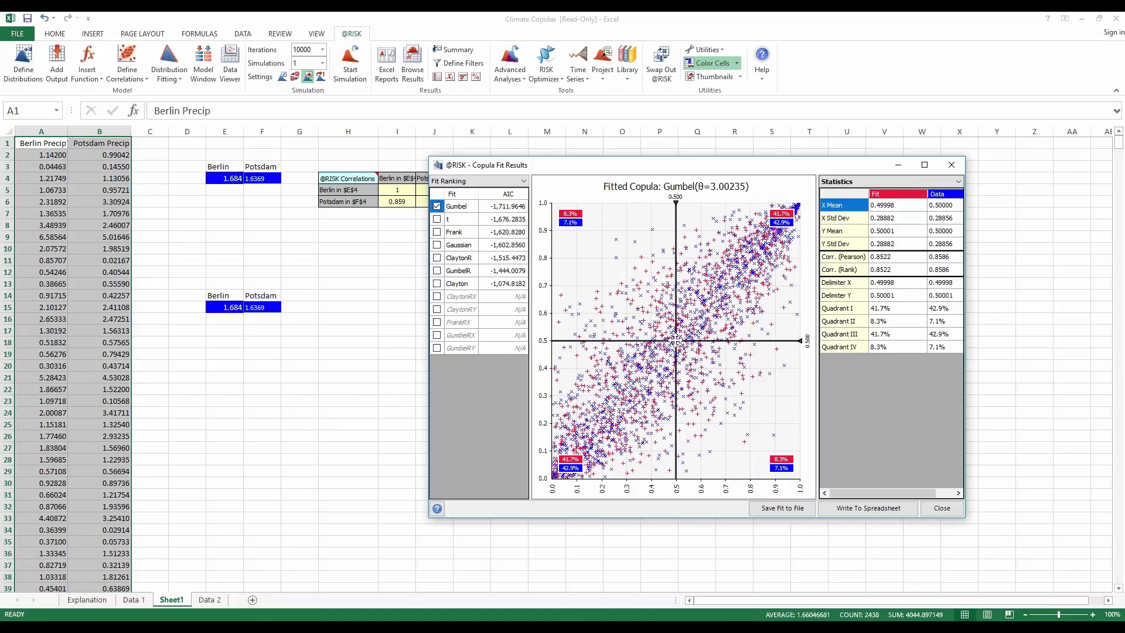
- Examine the Gumbel fit's quadrant percentages with the delimiters near the lower tail at 0.175, 0.130 and the upper tail at 0.840, 0.870
left_click_drag(668, 347, 596, 438)
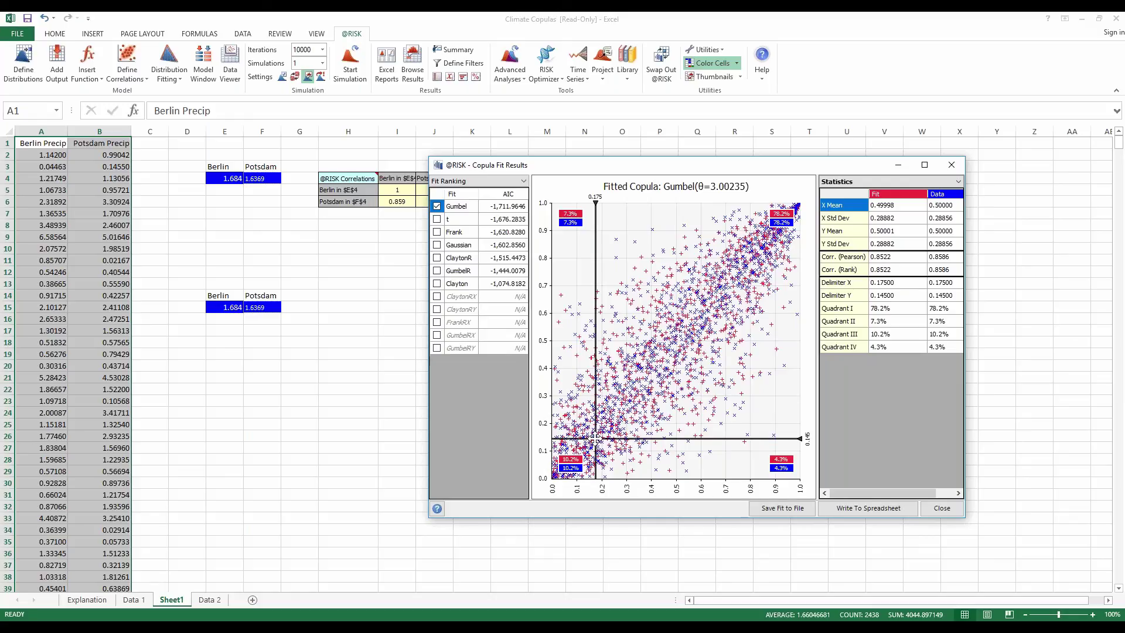
left_click_drag(595, 438, 596, 441)
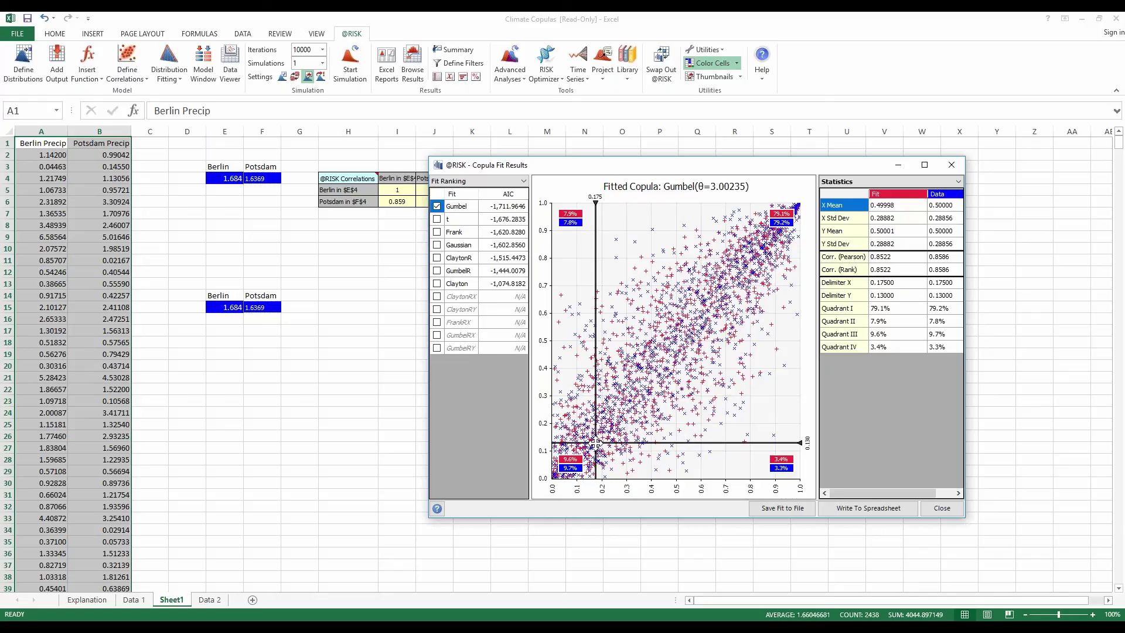
left_click_drag(595, 443, 760, 240)
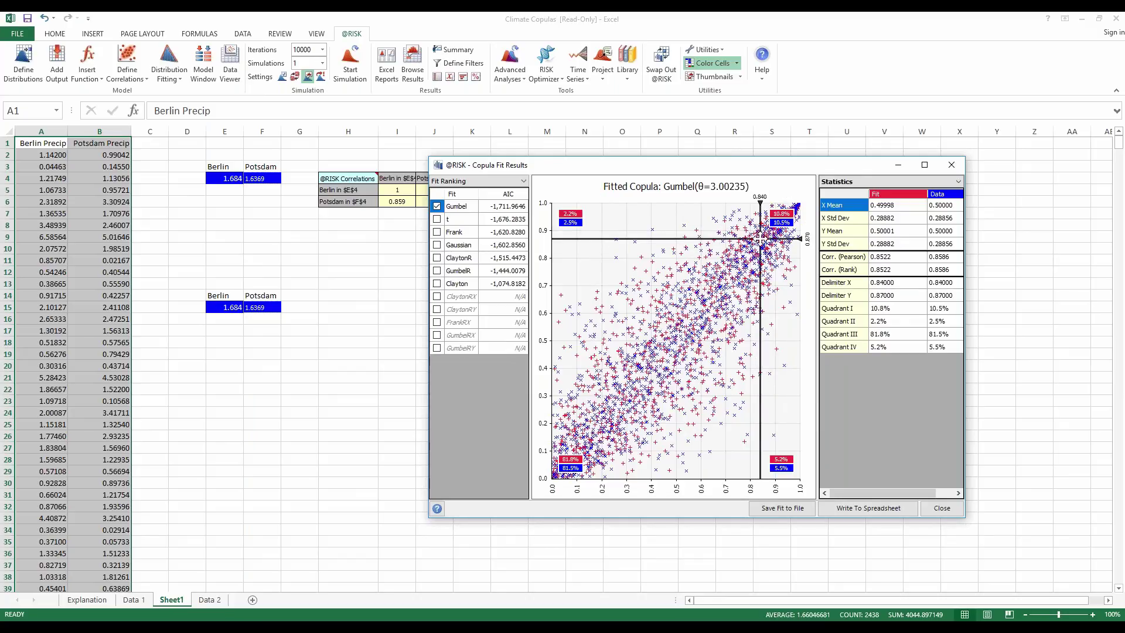
- Examine the Clayton fit's quadrant percentages with the delimiters at 0.870, 0.875 and at 0.660, 0.670
left_click(437, 284)
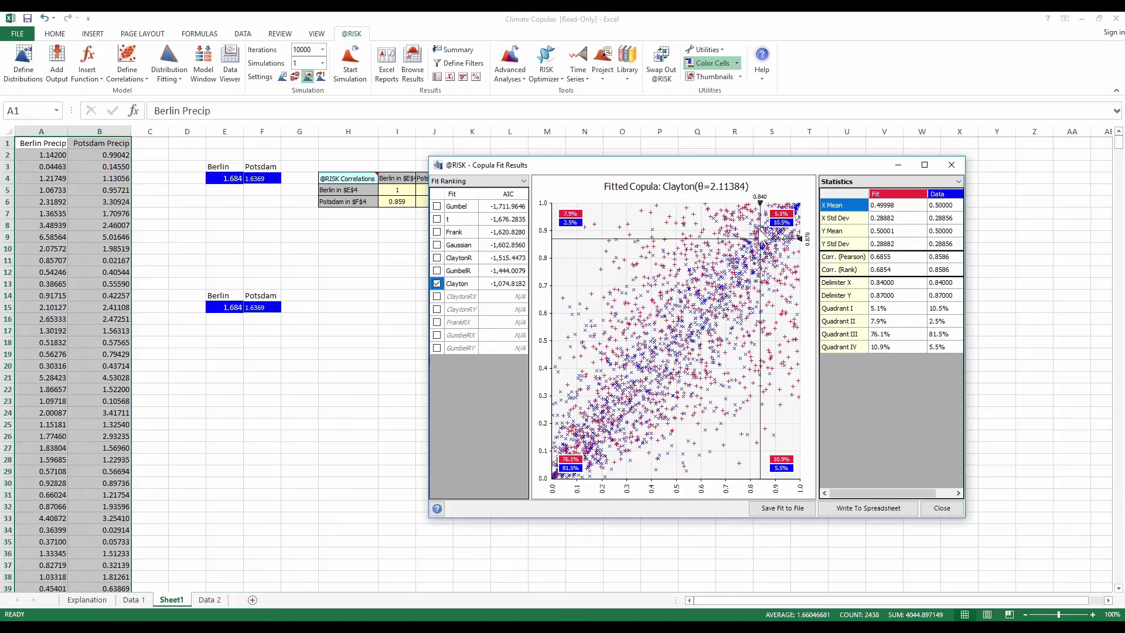
mouse_move(762, 237)
left_mouse_down()
mouse_move(595, 437)
mouse_move(768, 237)
left_mouse_up()
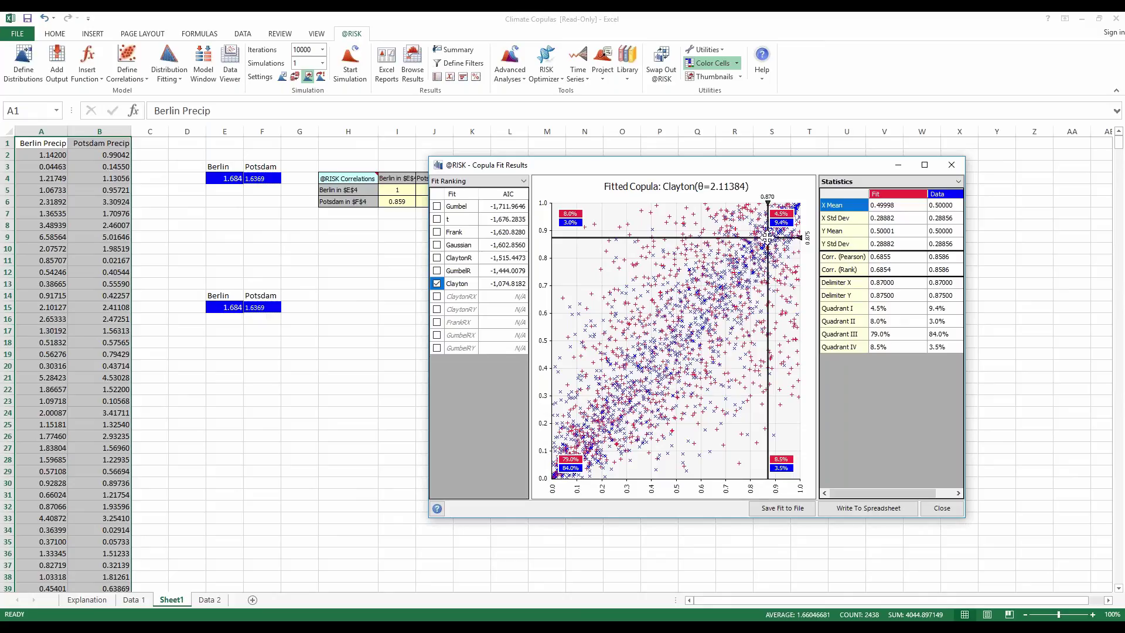
left_click_drag(767, 237, 716, 293)
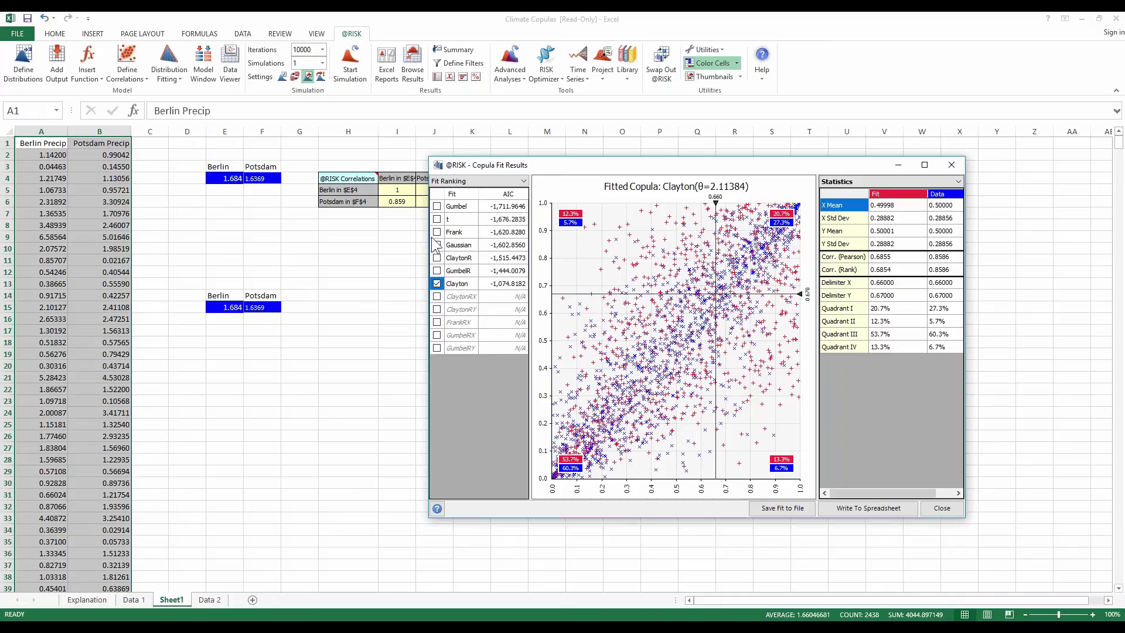
- Write the Gumbel copula fit to the sheet starting at cell H14, attached to the distributions in E15:F15, and close the fit results
left_click(436, 206)
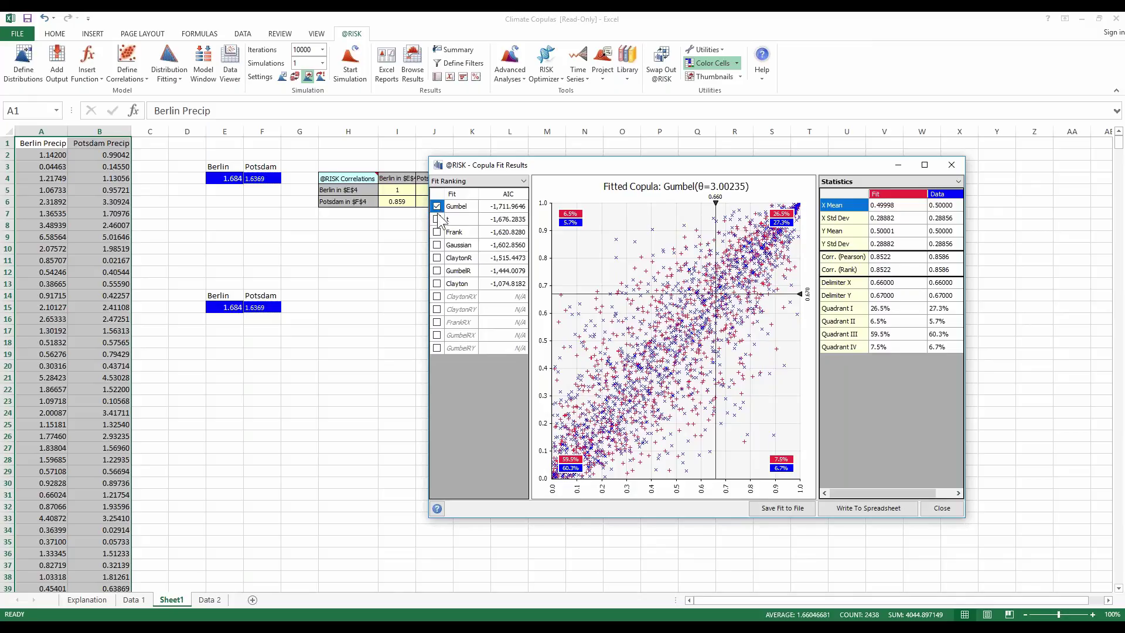
left_click(867, 508)
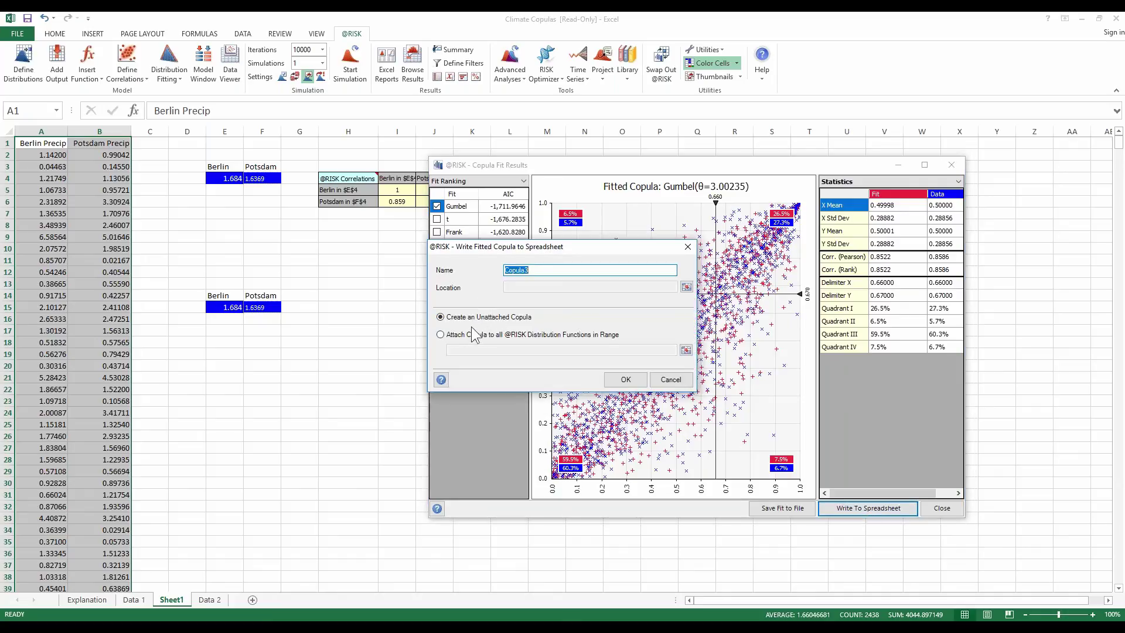
left_click(441, 335)
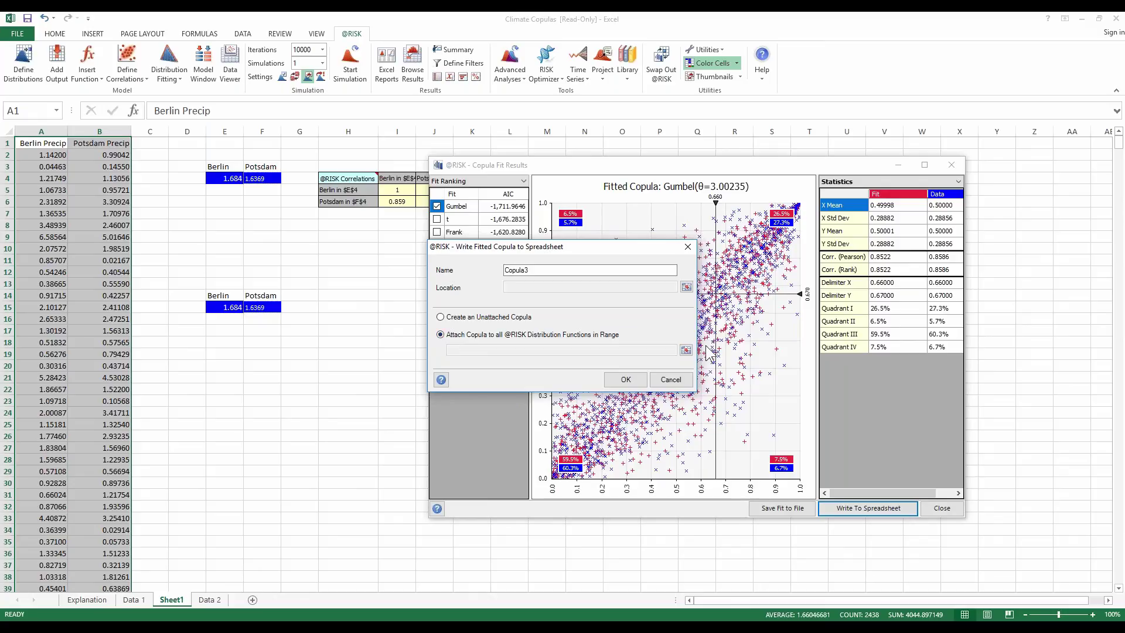
left_click(686, 350)
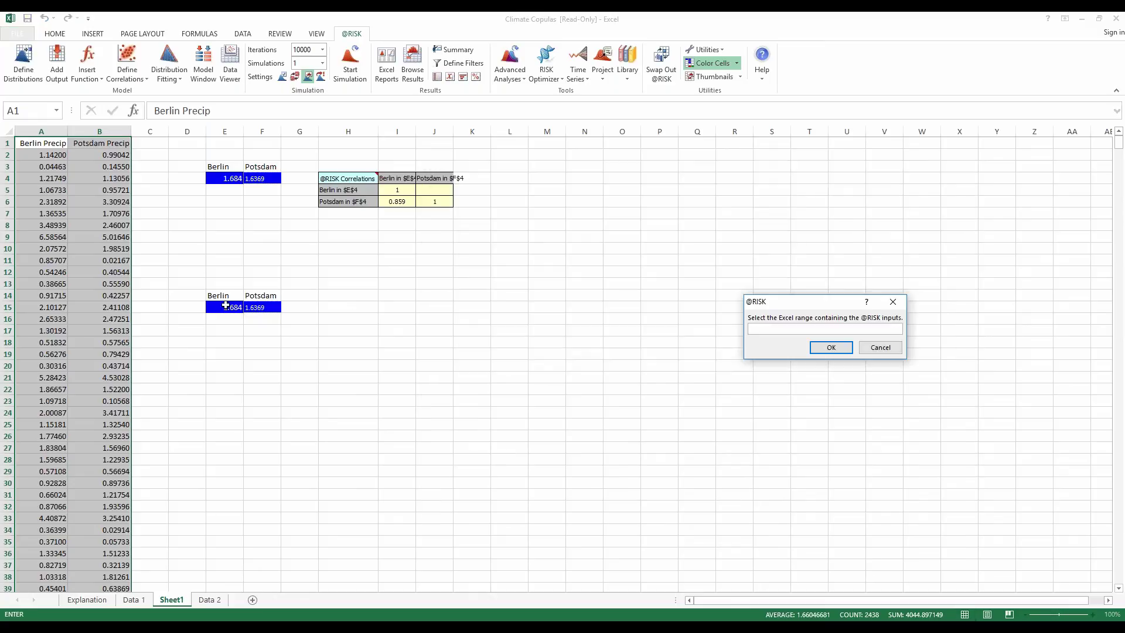
left_click_drag(227, 306, 249, 304)
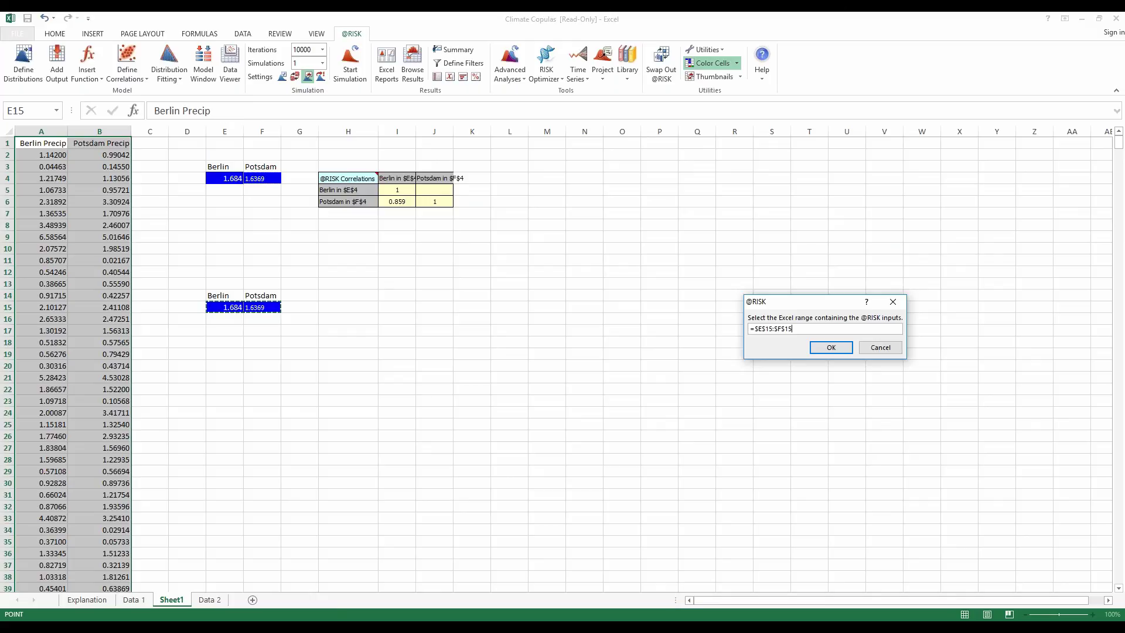
left_click(832, 348)
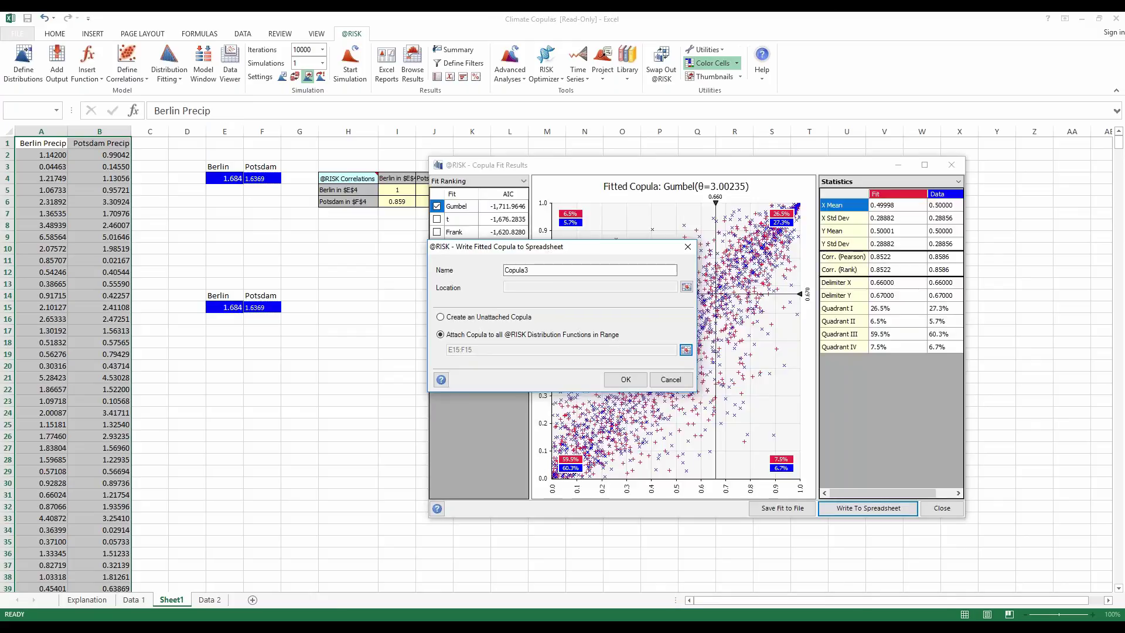
left_click(622, 379)
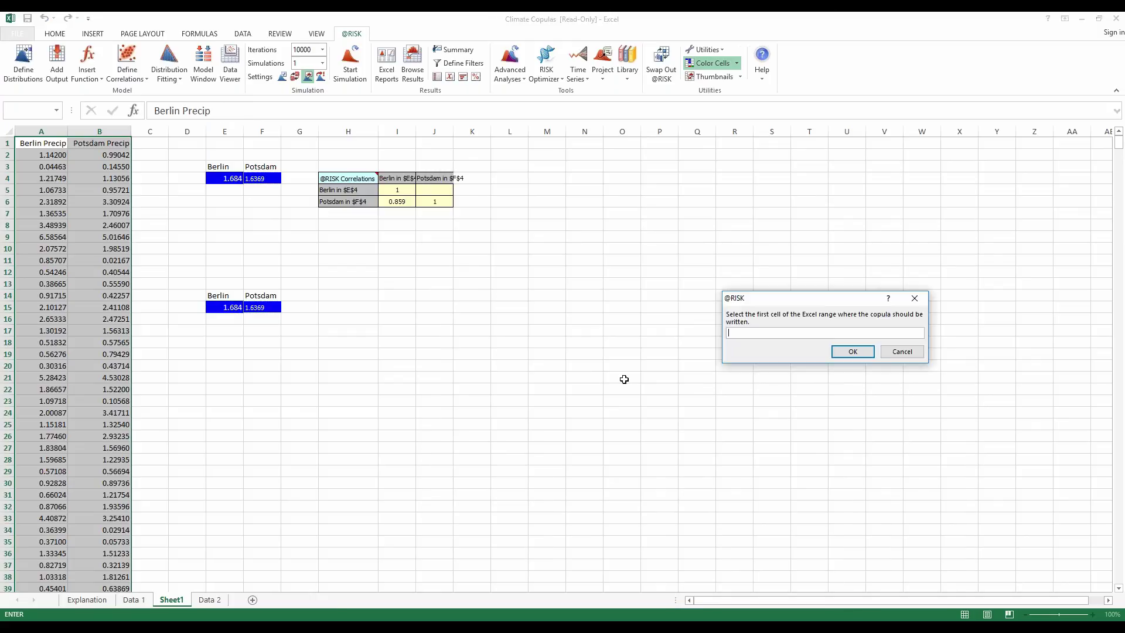
left_click(346, 296)
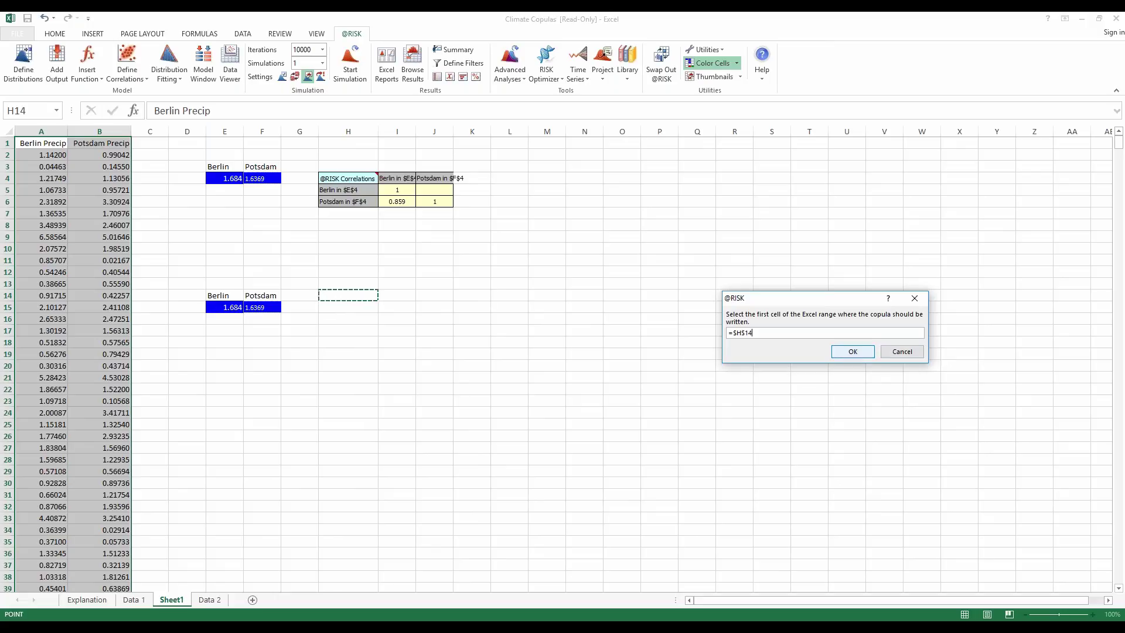
left_click(853, 351)
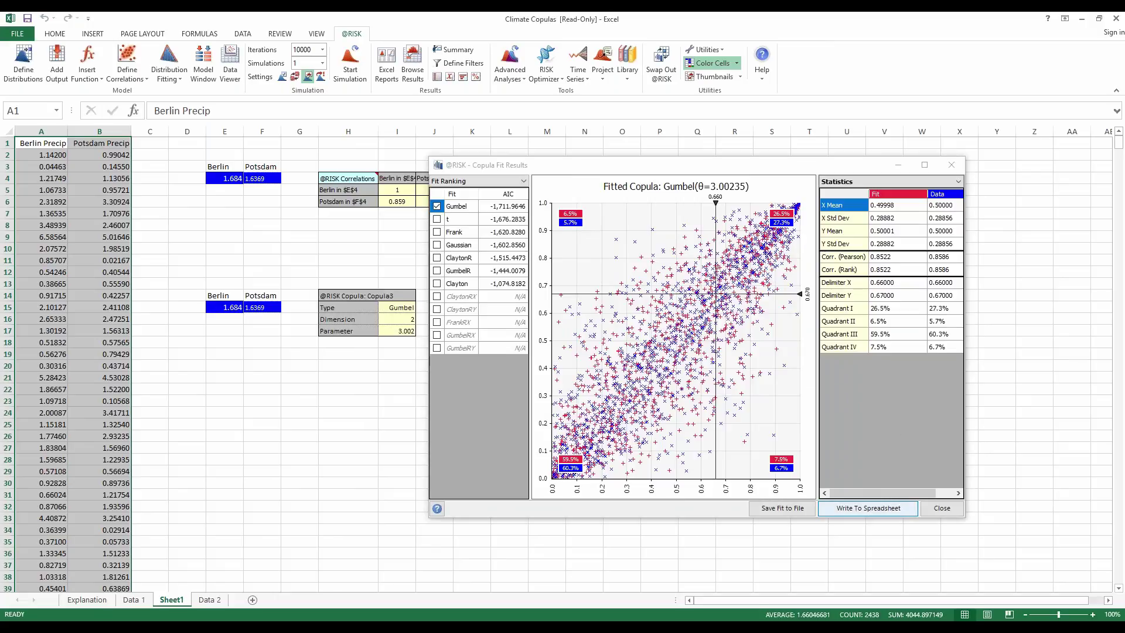
left_click(941, 508)
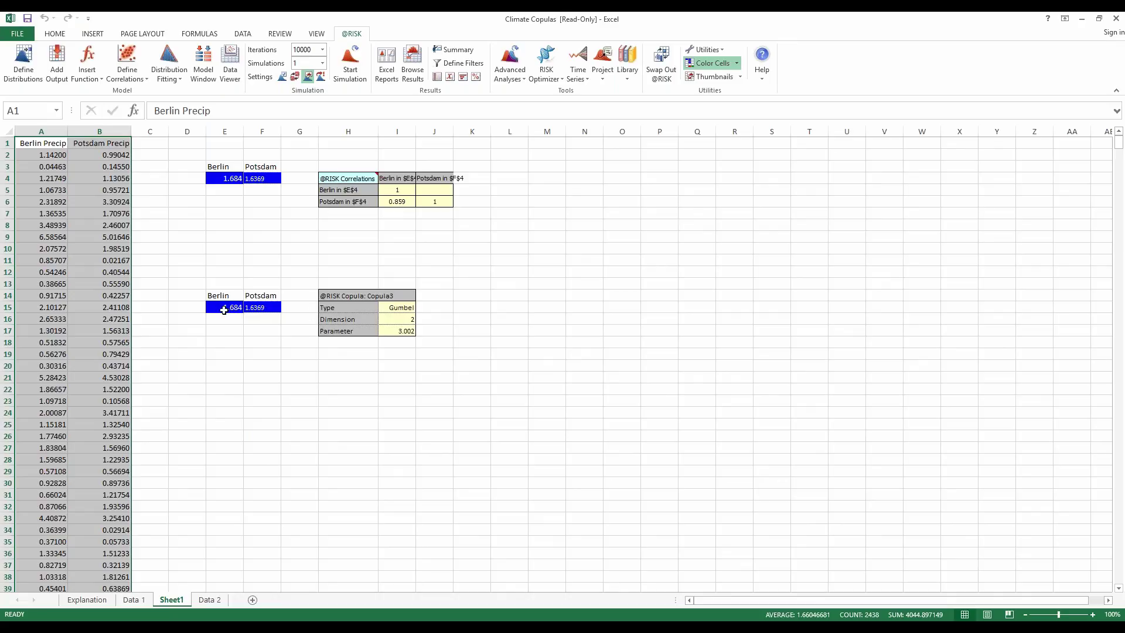
- Review the copula formula in E15, the copula table, and the scatter previews in the Gumbel copula's definition
left_click(226, 308)
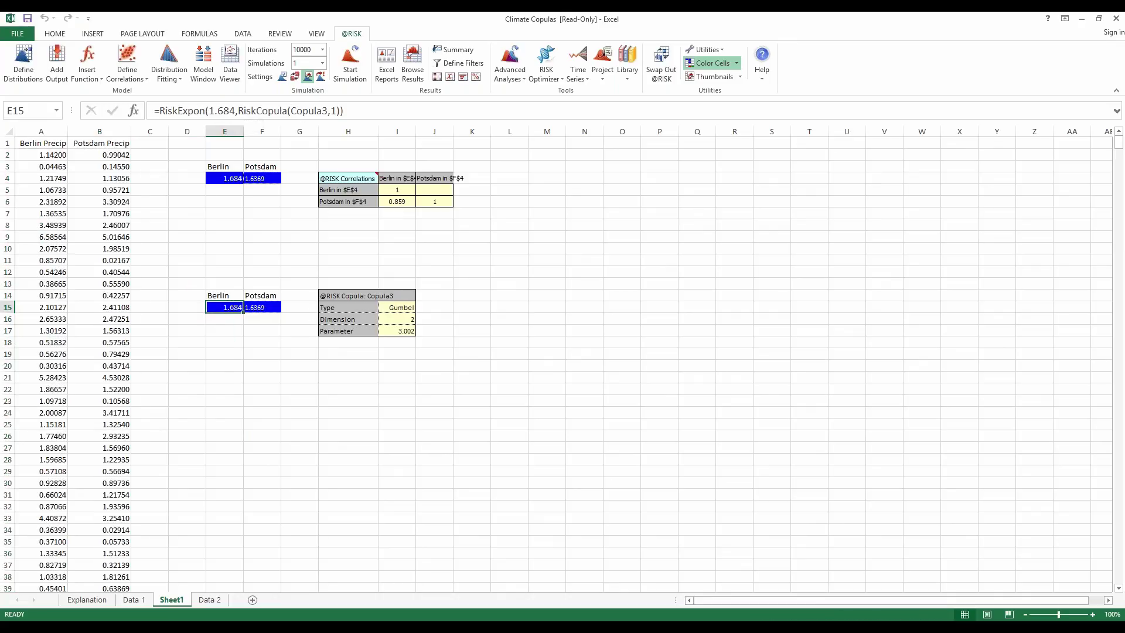
left_click(392, 321)
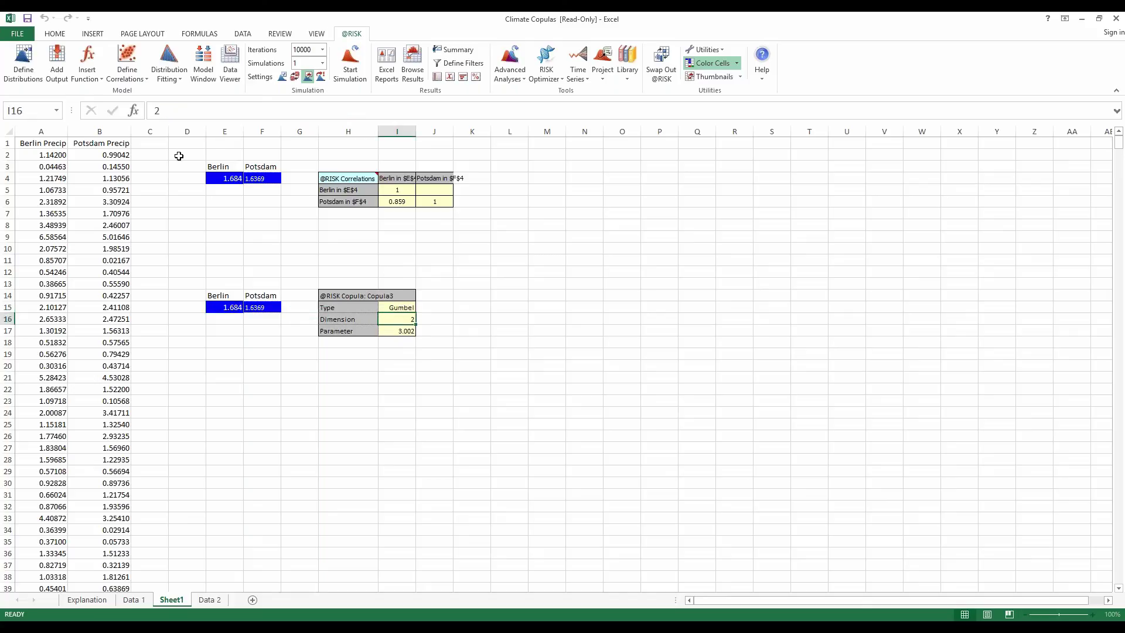
left_click(139, 75)
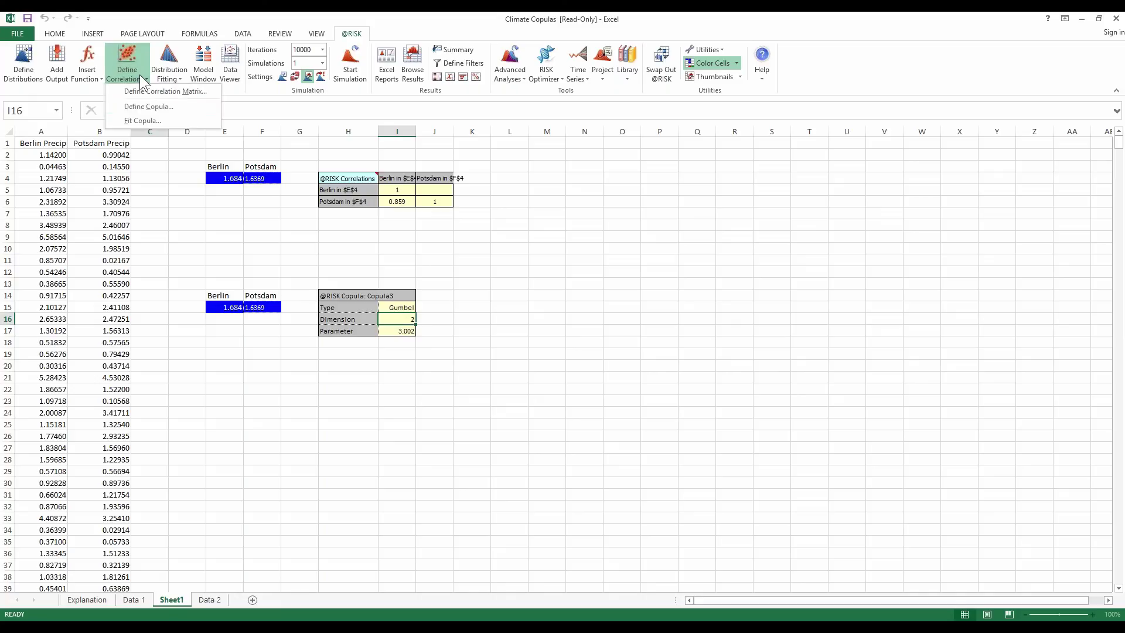
left_click(145, 107)
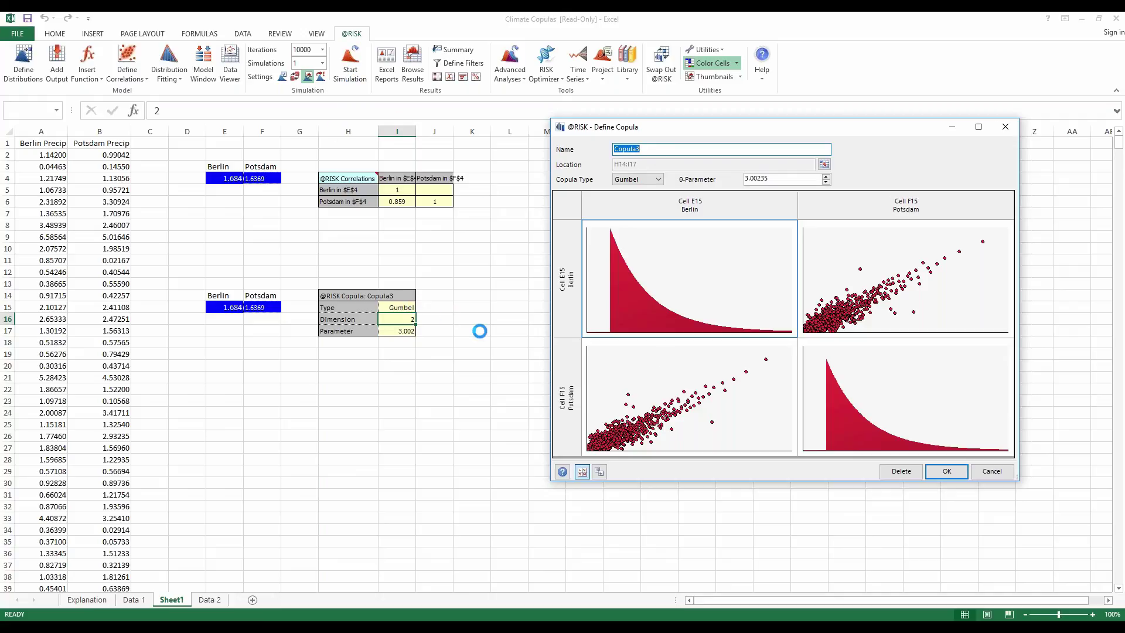
left_click(947, 471)
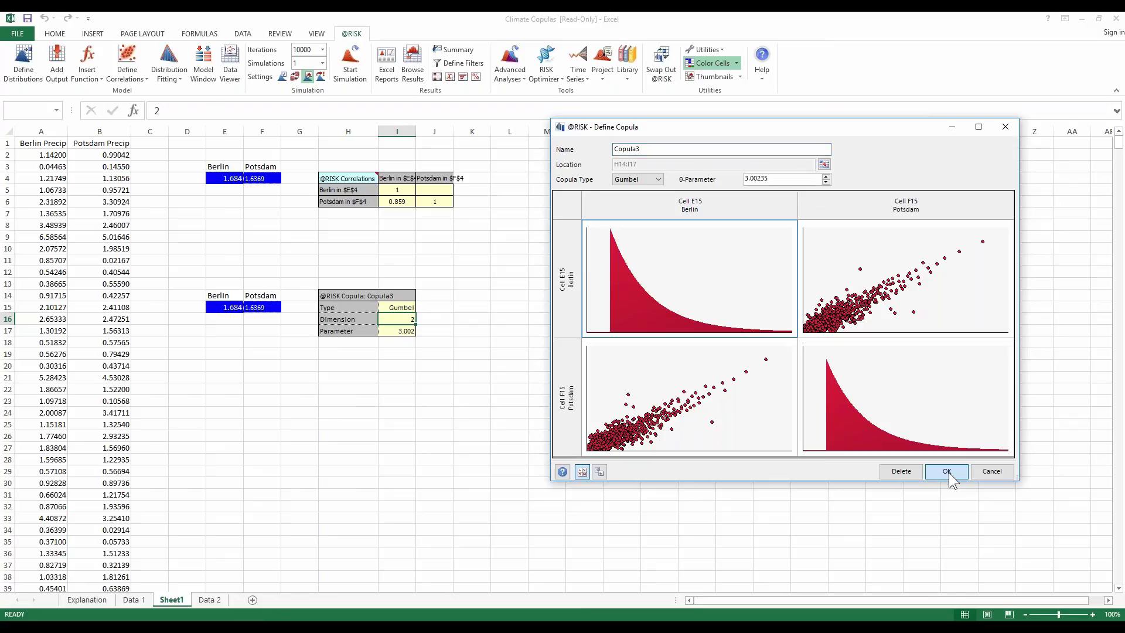
- Run the simulation of the Berlin and Potsdam precipitation inputs
left_click(349, 69)
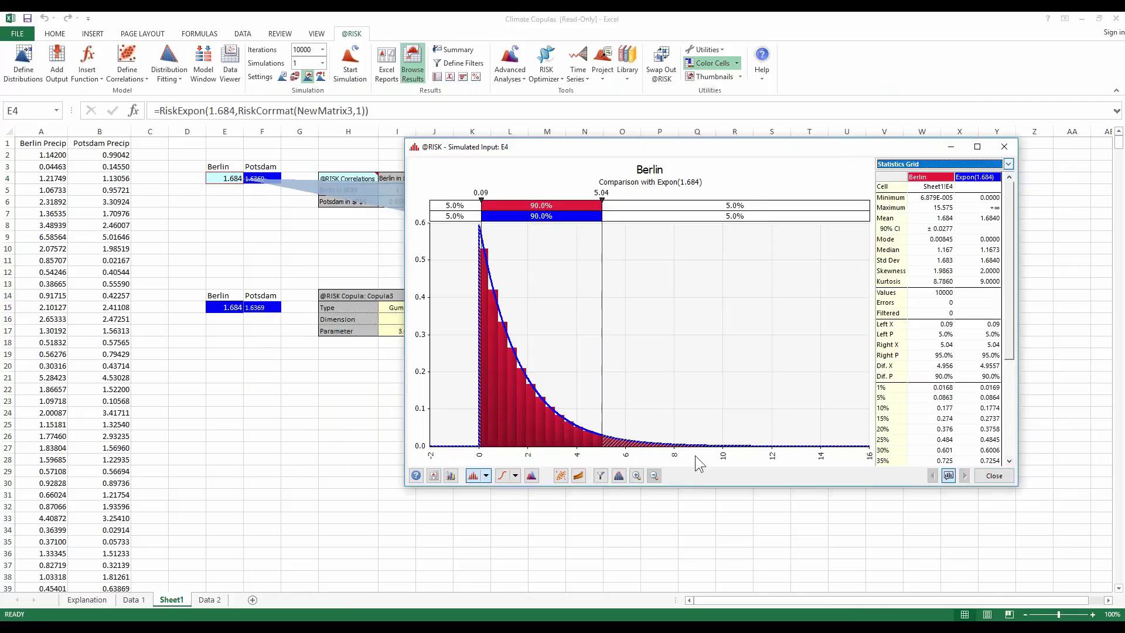
left_click(559, 477)
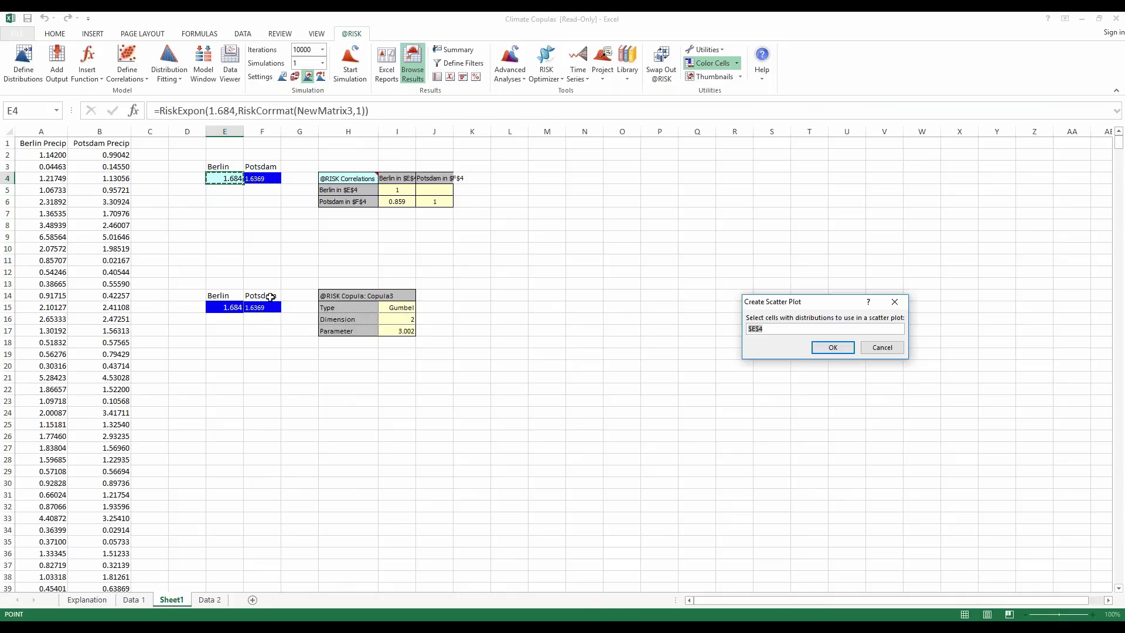
left_click(267, 307)
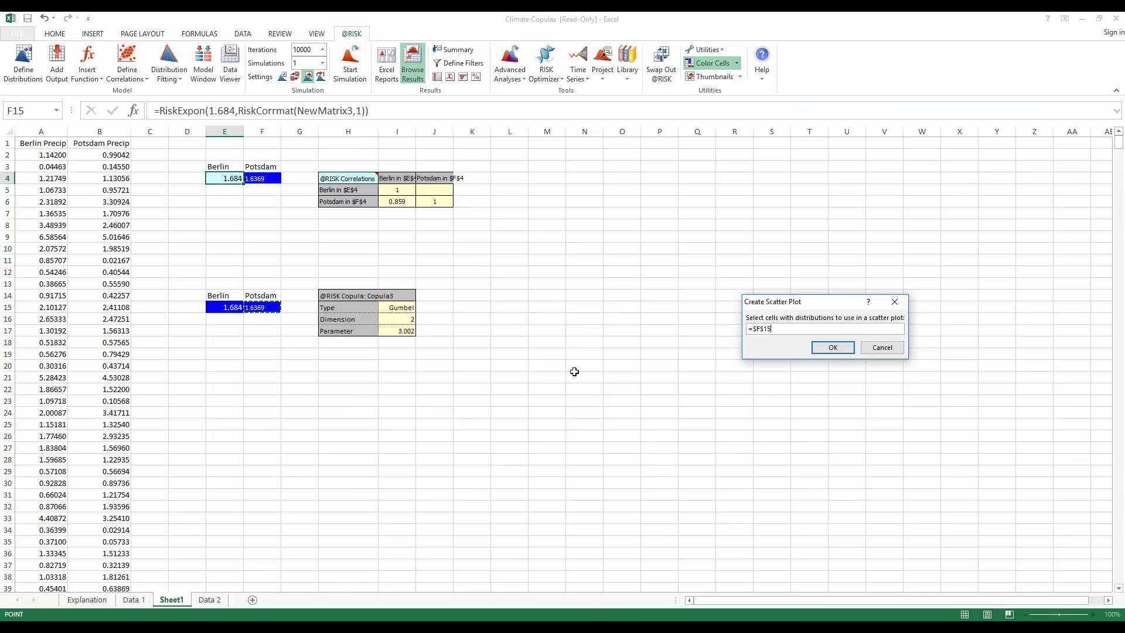
left_click(843, 350)
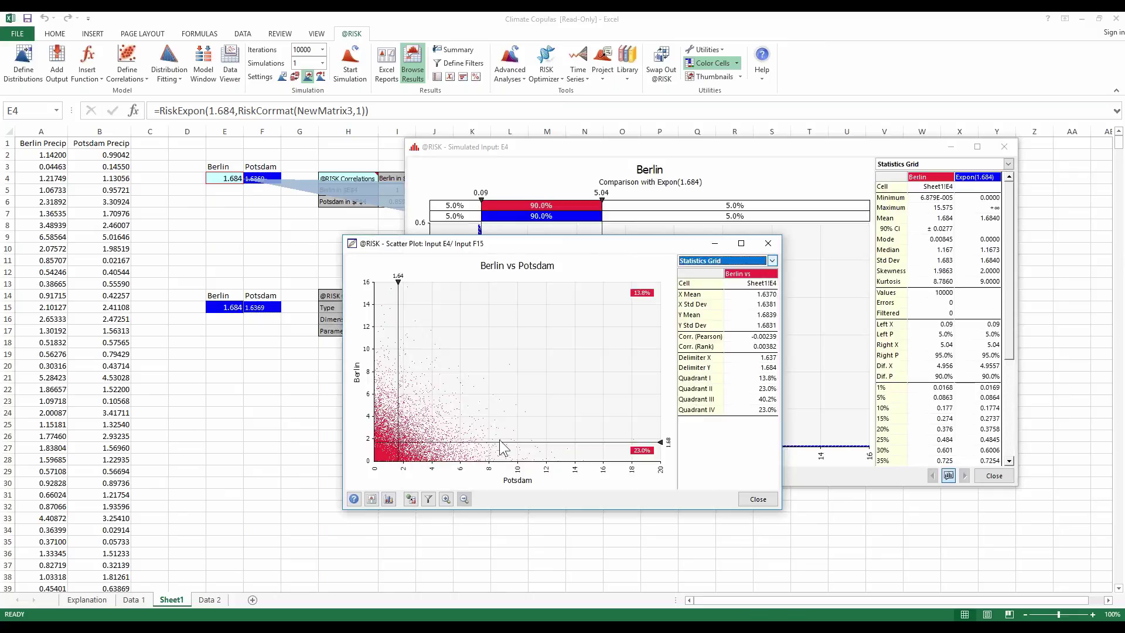
left_click(758, 499)
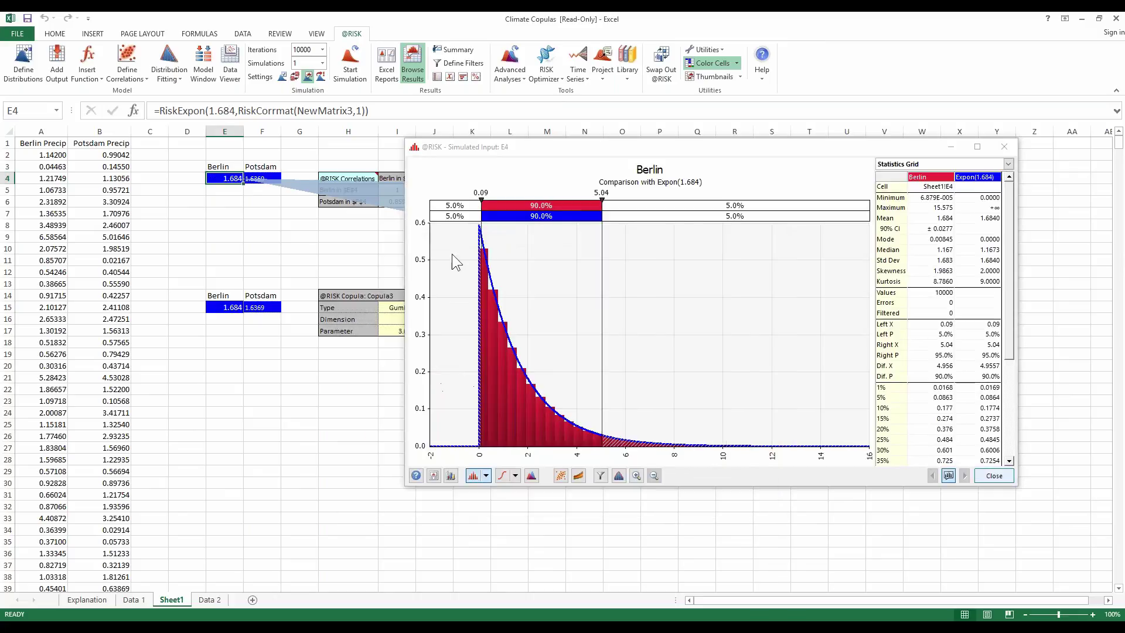
key("Escape")
- Create a scatter plot of the simulated matrix-correlated inputs E4:F4 and place it clear of the model cells
left_click_drag(222, 177, 260, 179)
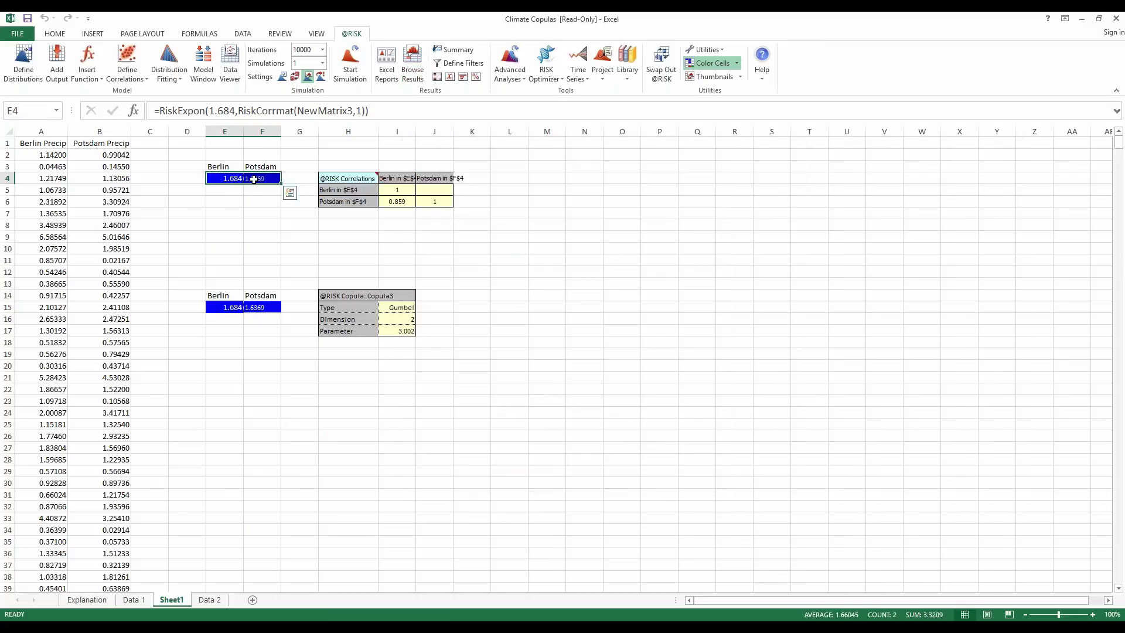
right_click(260, 179)
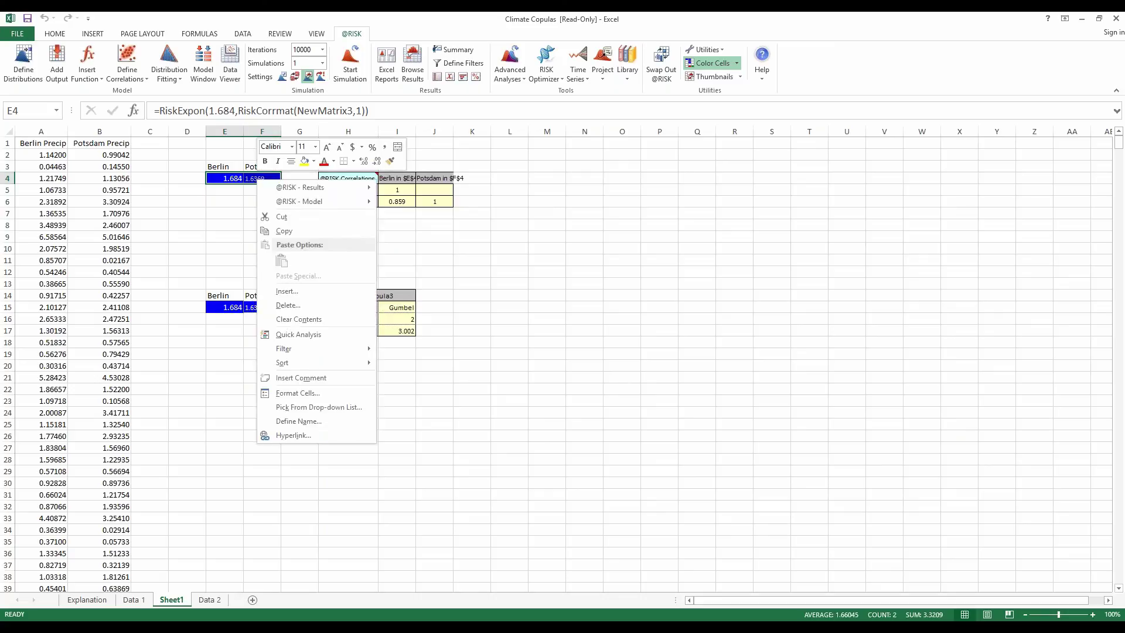
mouse_move(327, 185)
left_click(404, 217)
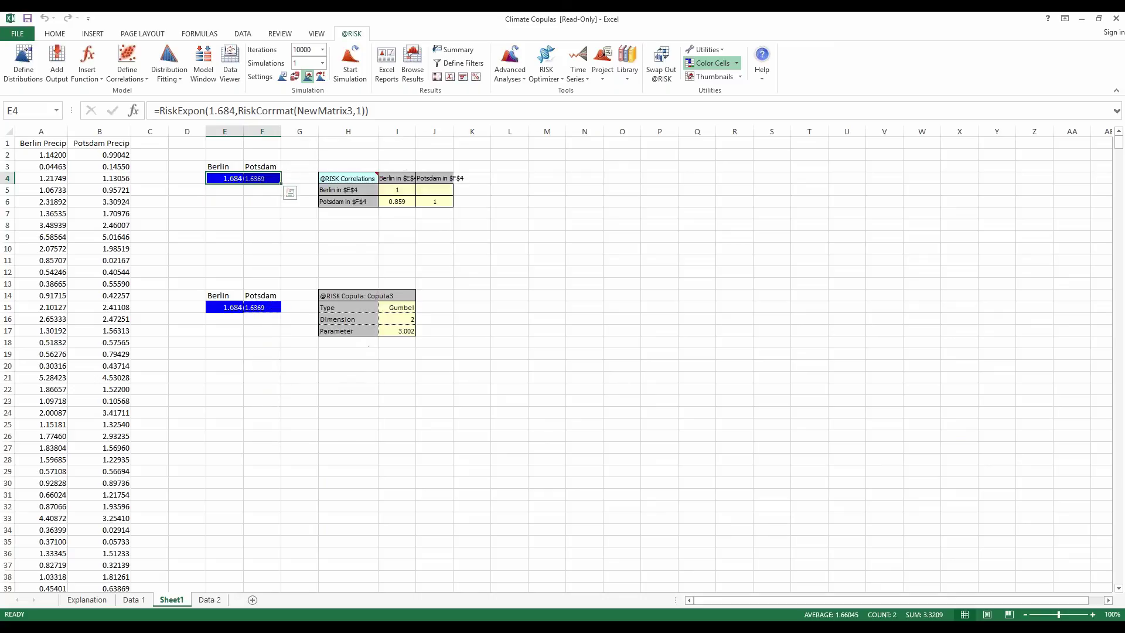
left_click_drag(241, 252, 813, 43)
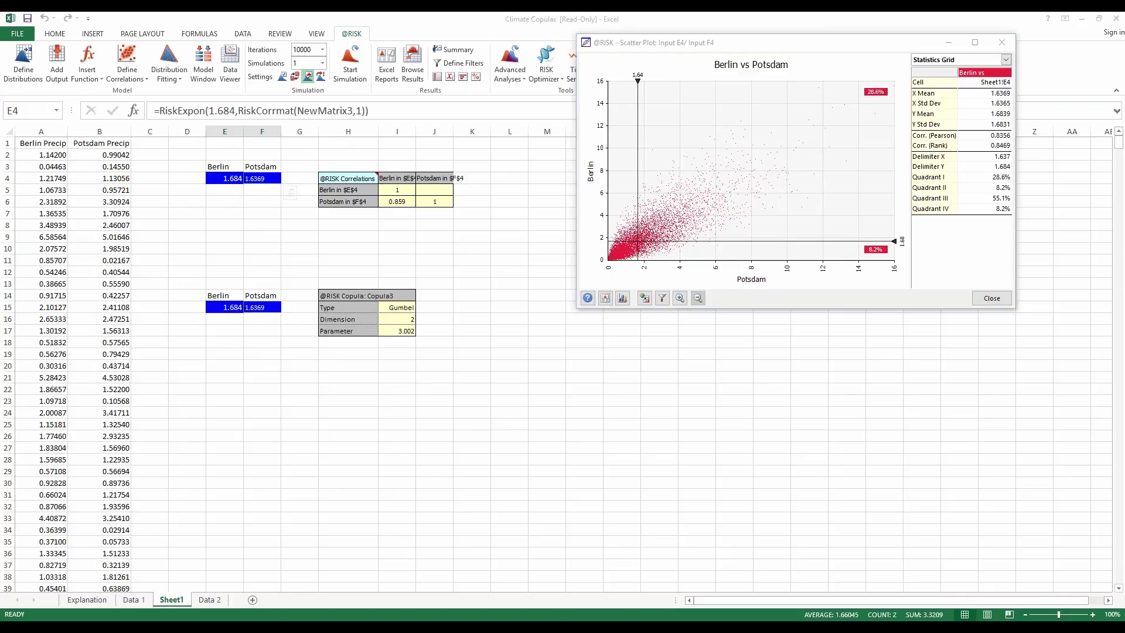
- Create a scatter plot of the simulated copula inputs E15:F15 and place it beneath the matrix-correlated plot
left_click_drag(234, 307, 266, 309)
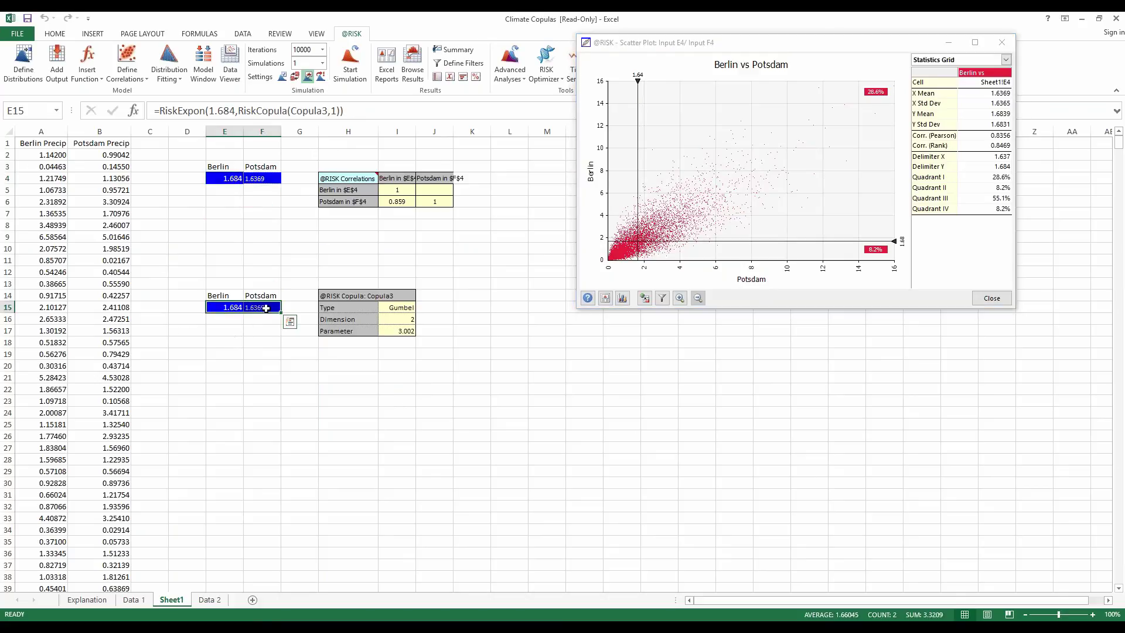
right_click(266, 308)
mouse_move(307, 318)
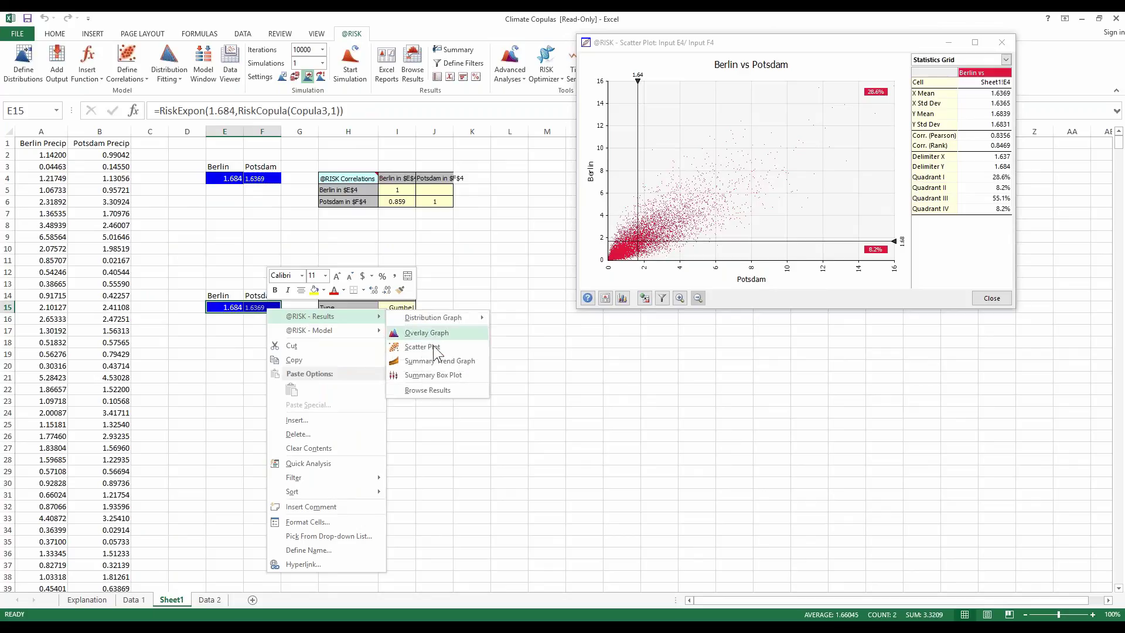
left_click(421, 347)
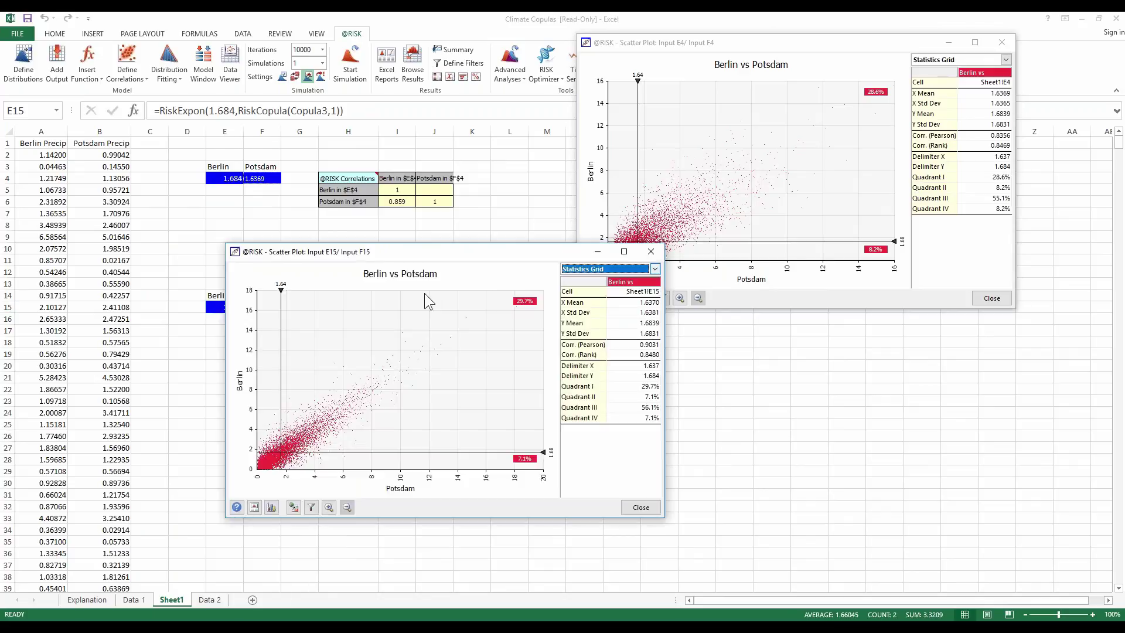
left_click_drag(417, 258, 772, 304)
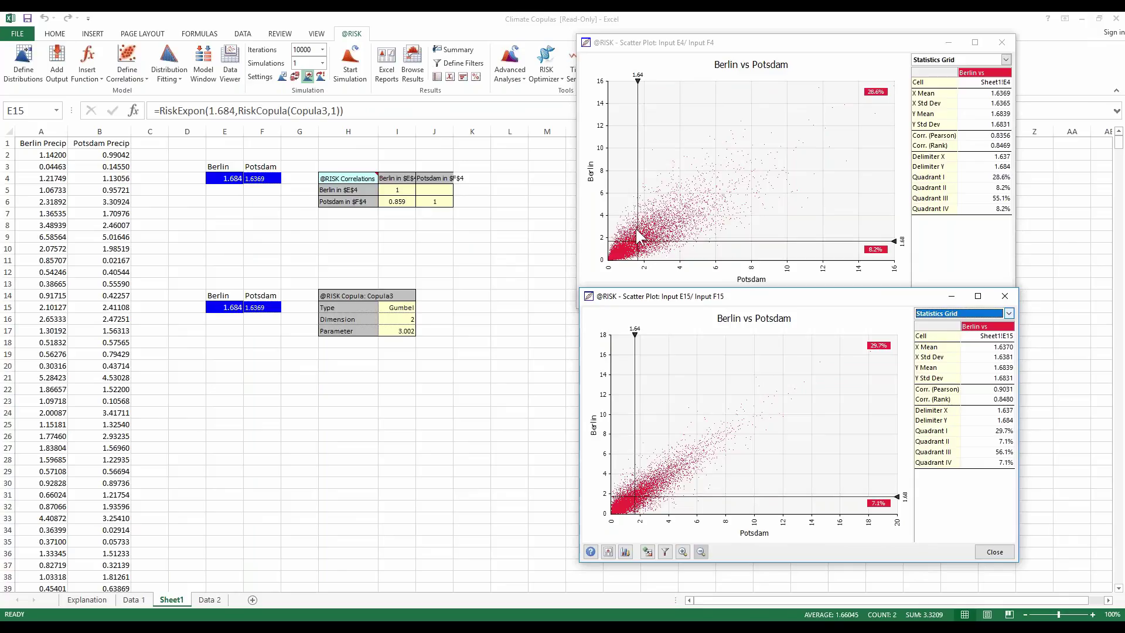
- Enlarge the E4:F4 scatter plot, compare it side by side with the E15:F15 copula plot, and close both
left_click_drag(666, 41, 116, 26)
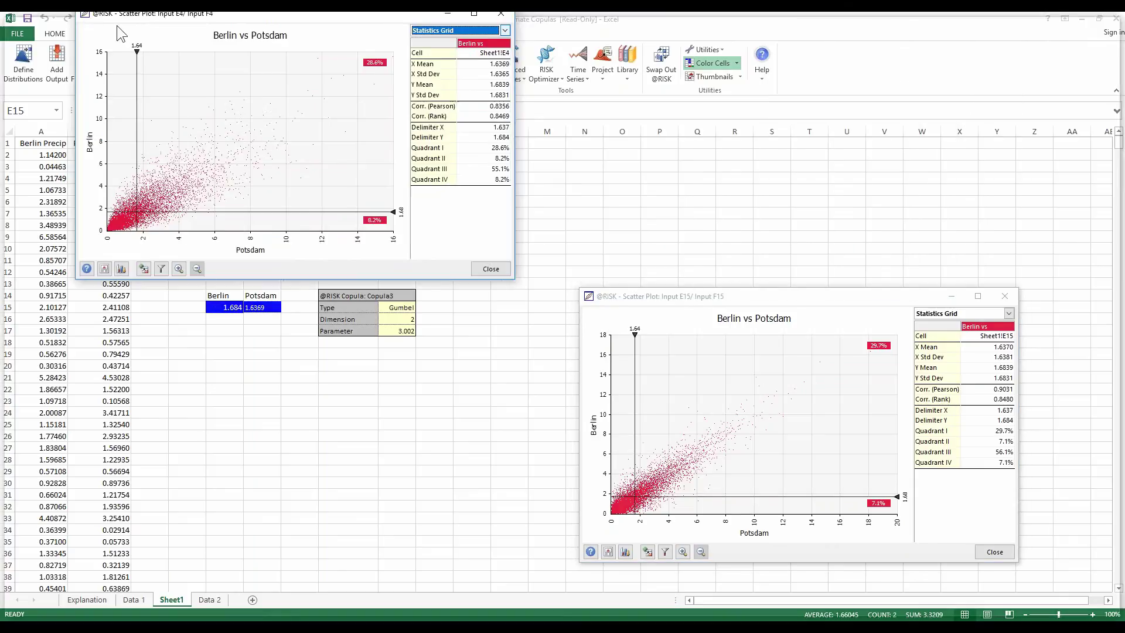
left_click_drag(466, 292, 603, 481)
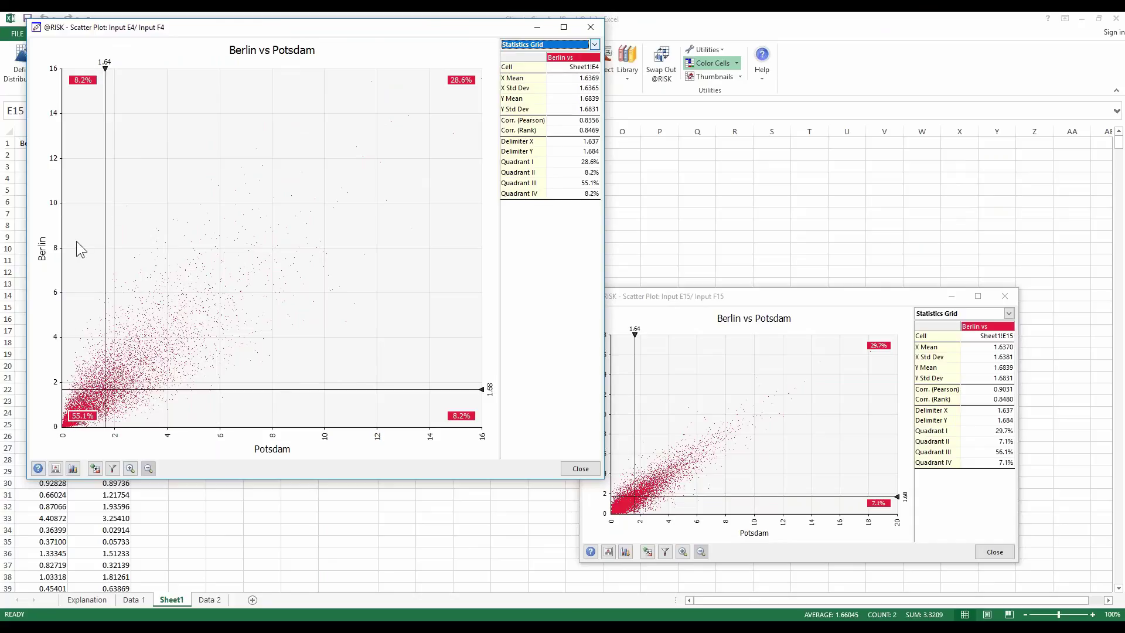
left_click(704, 347)
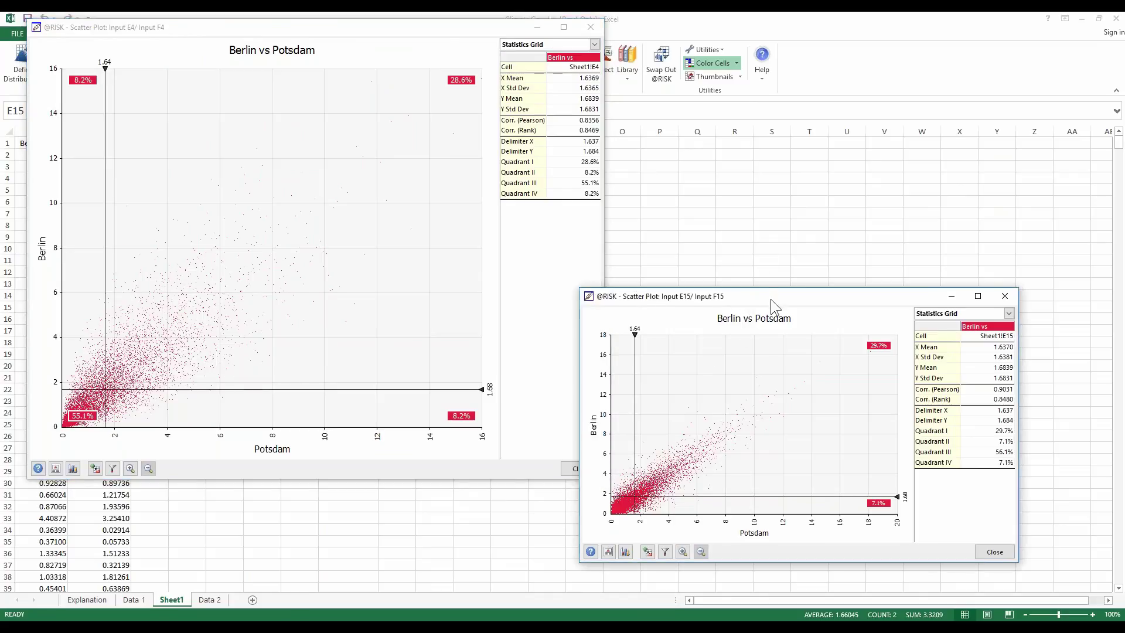
left_click_drag(771, 298, 788, 129)
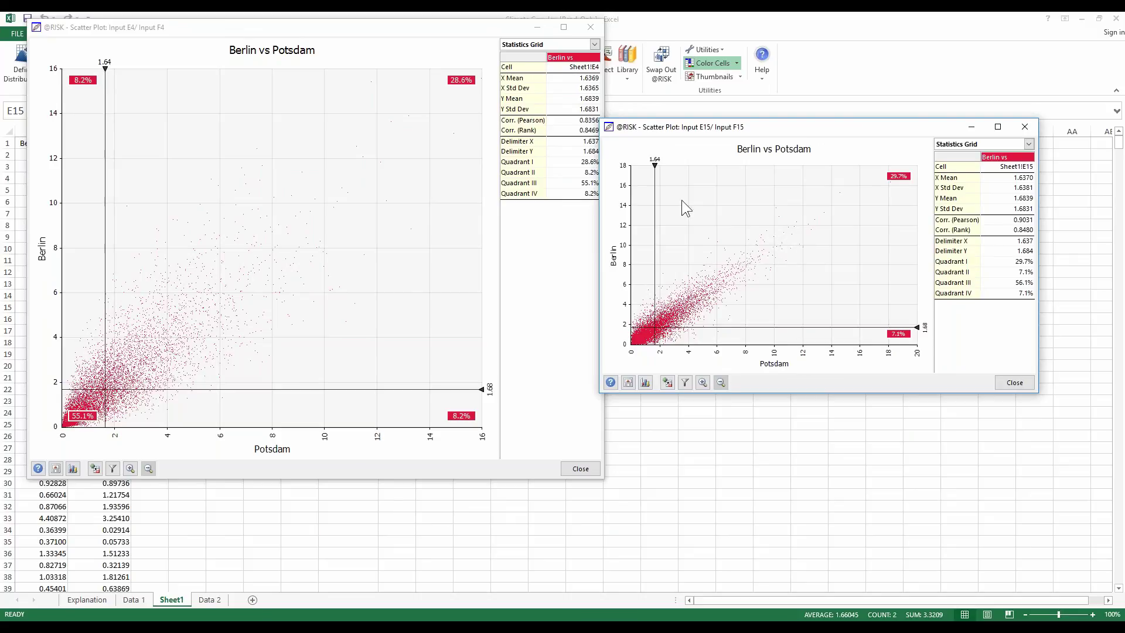
left_click(590, 27)
left_click(591, 30)
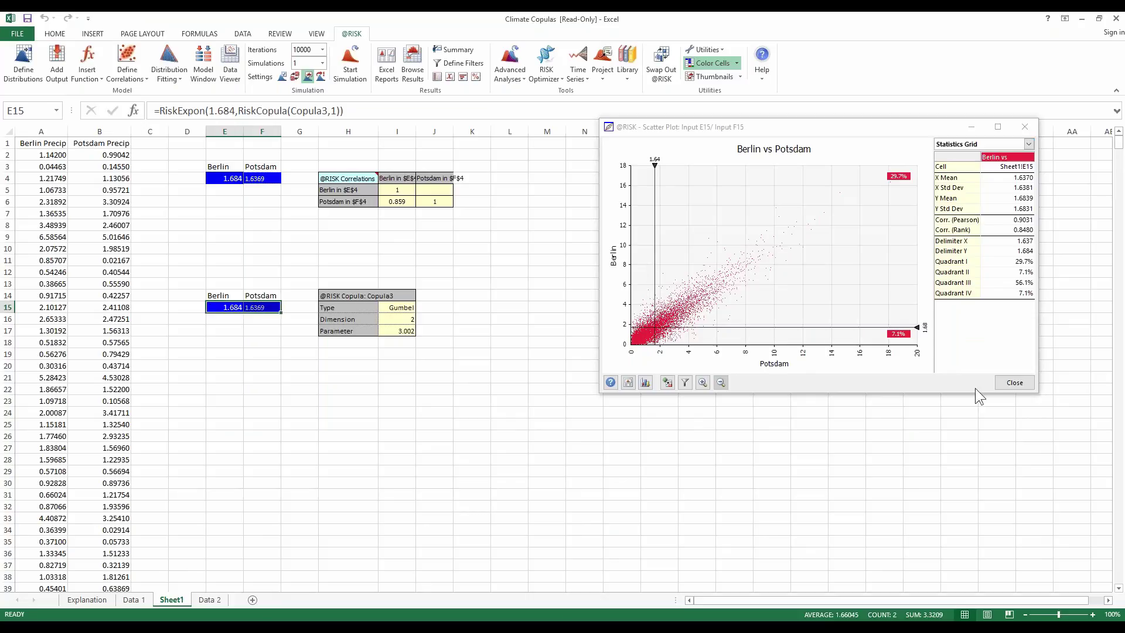
left_click(1015, 382)
left_click(331, 385)
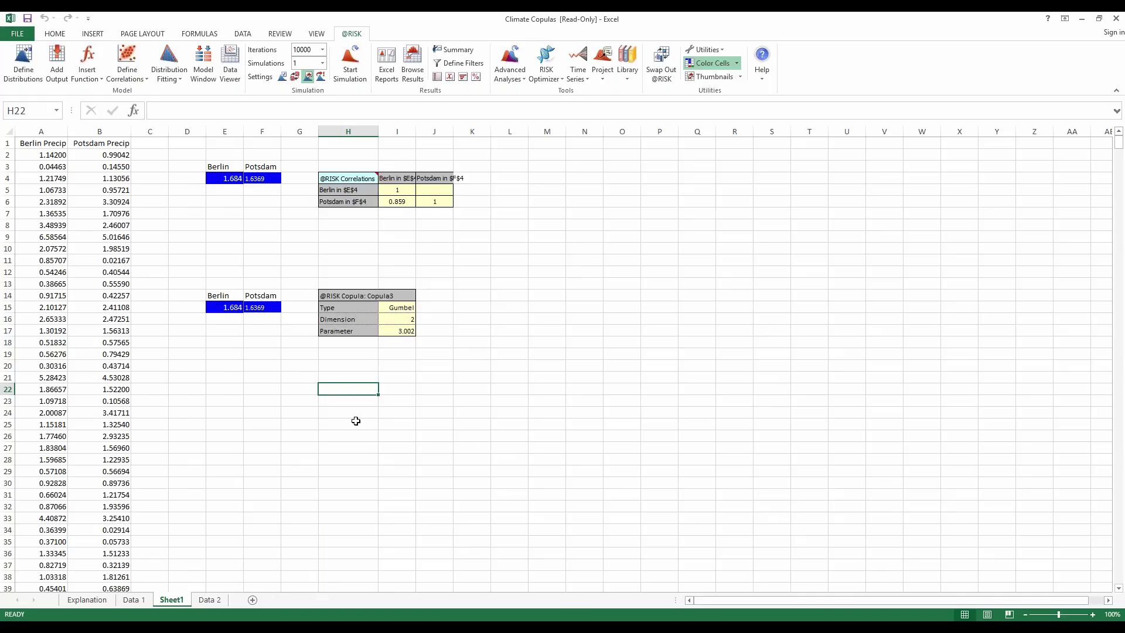
left_click(330, 417)
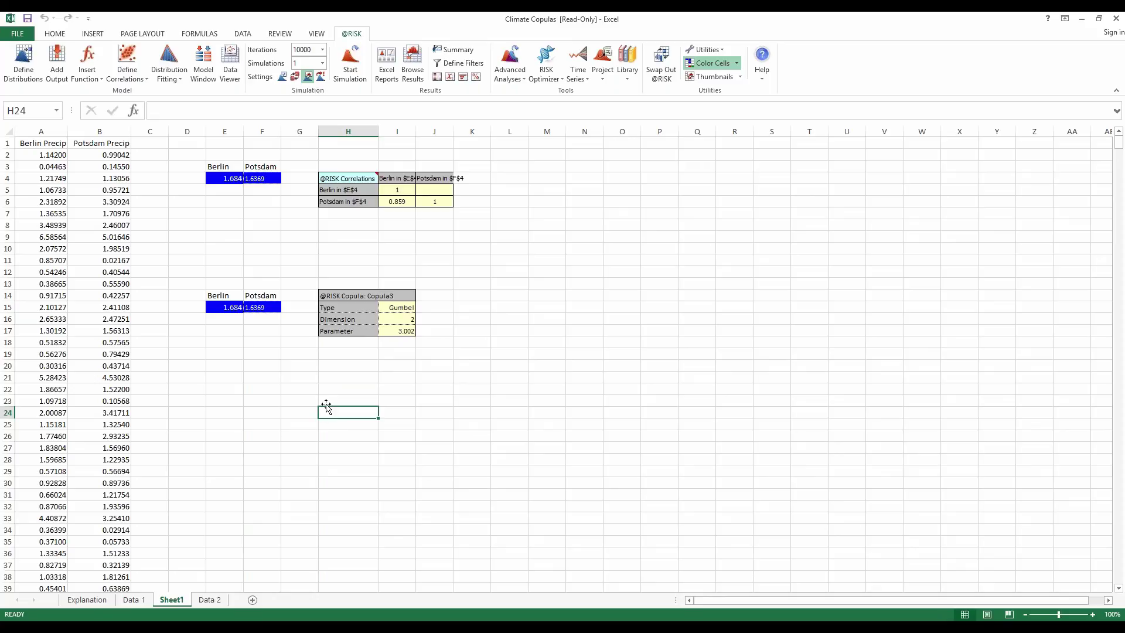
- Open the copula definition for cell E15, preview the Clayton copula type, and switch back to Gumbel
left_click(226, 308)
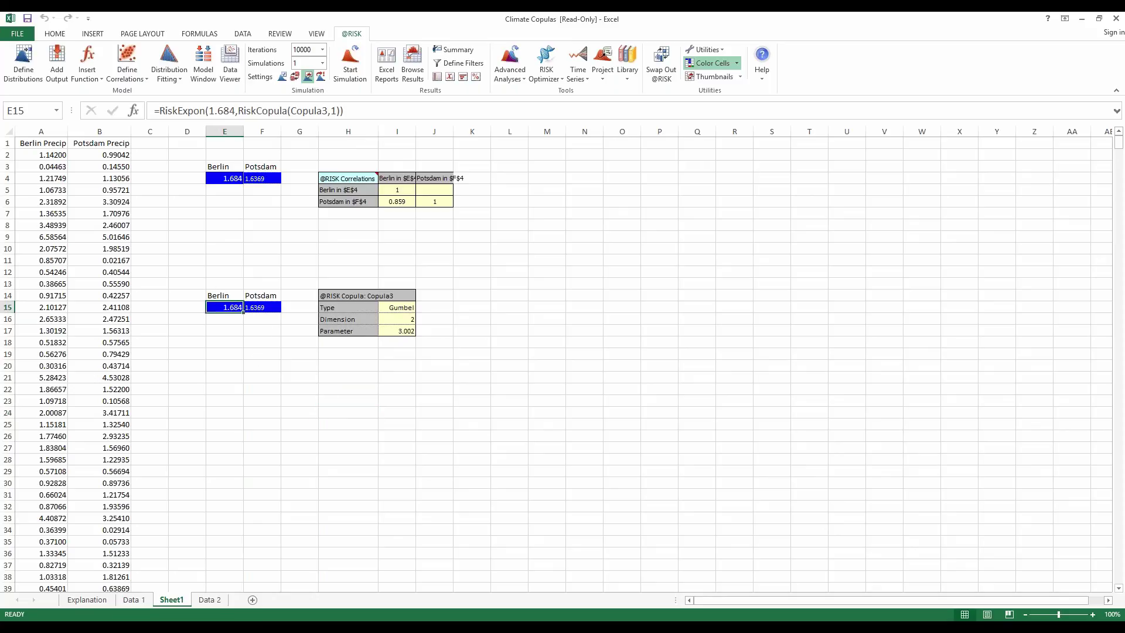
left_click(128, 75)
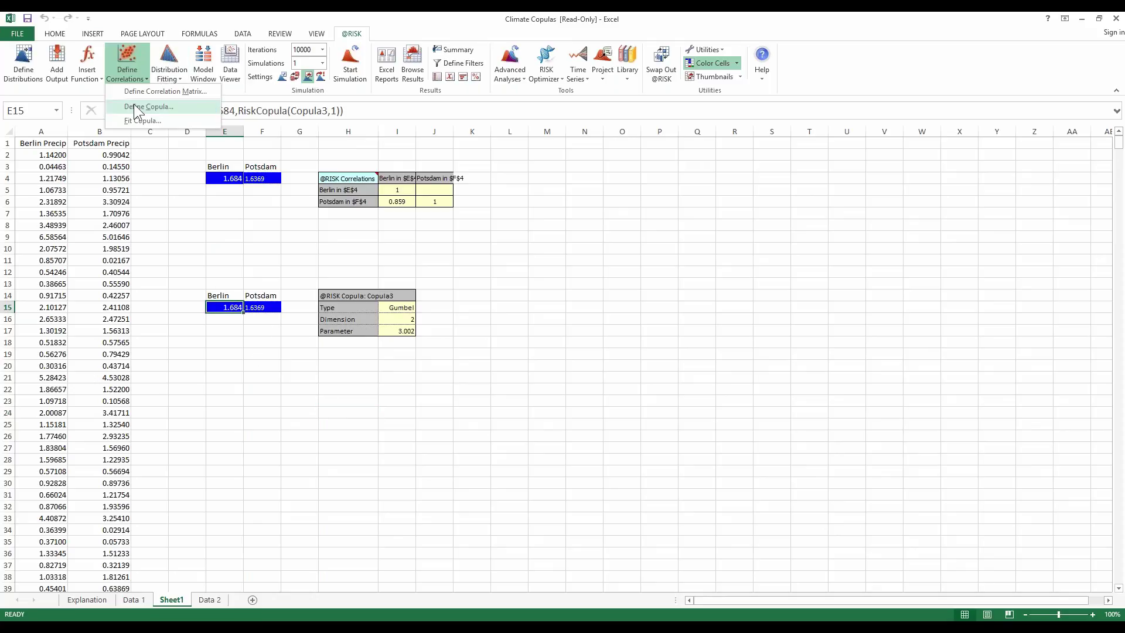
left_click(134, 105)
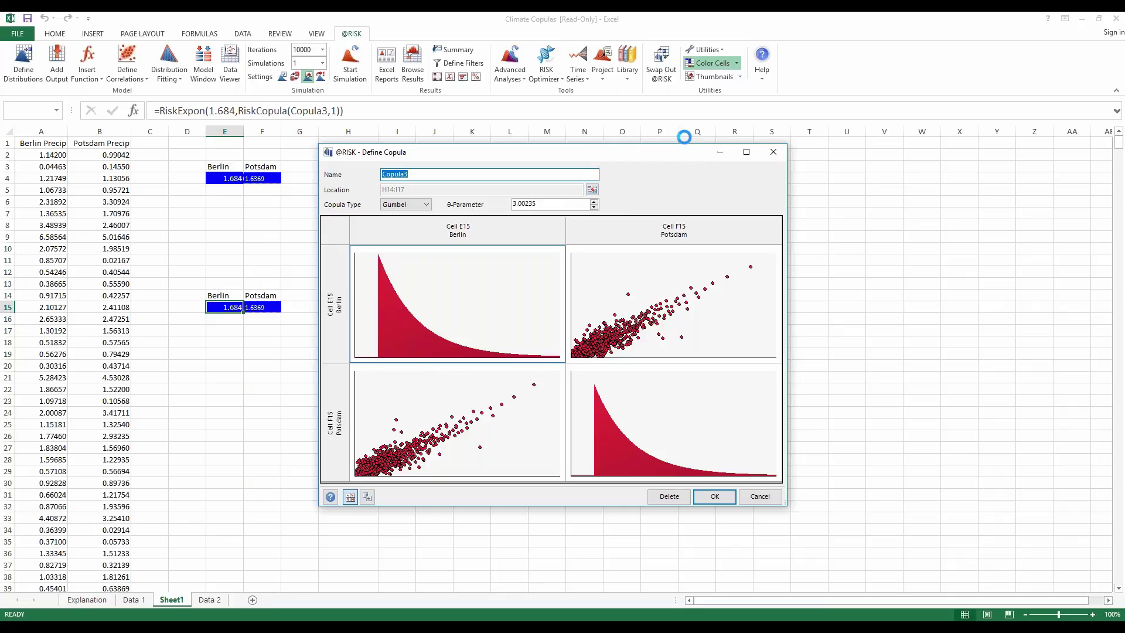
left_click(426, 204)
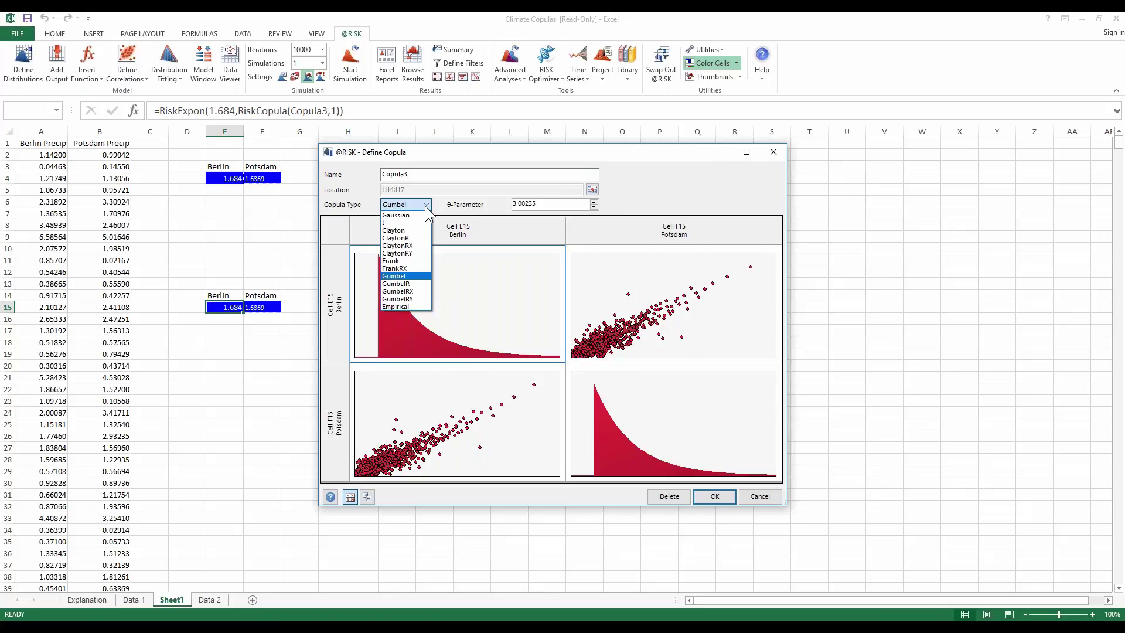
left_click(410, 231)
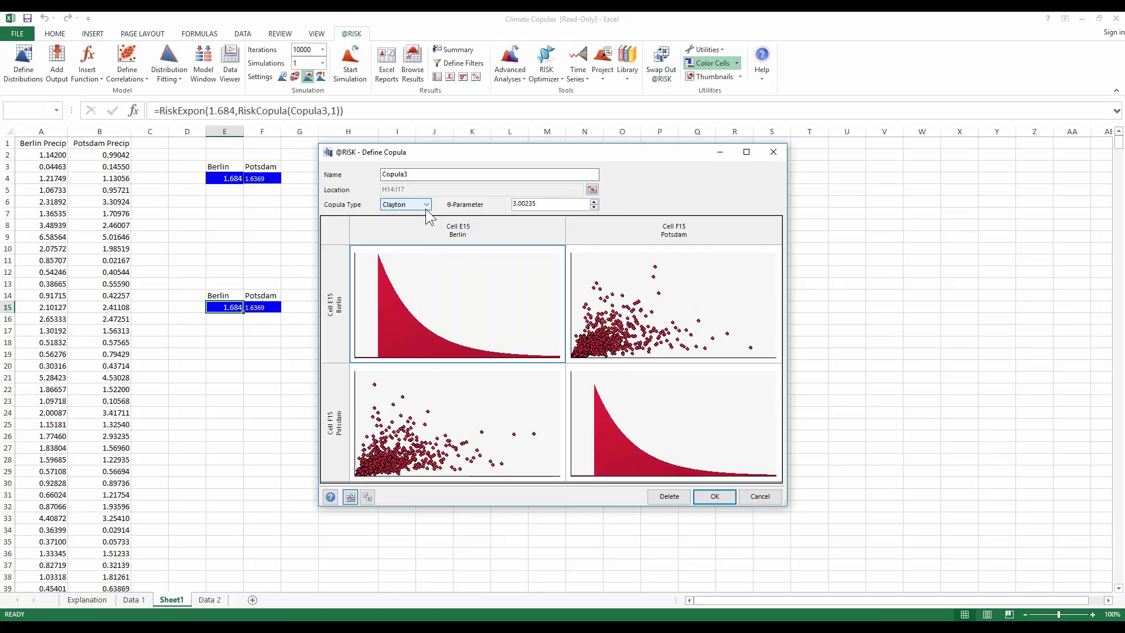
left_click(387, 204)
left_click(413, 296)
- Set Copula3's type to Frank with a θ-parameter of 7
left_click(410, 205)
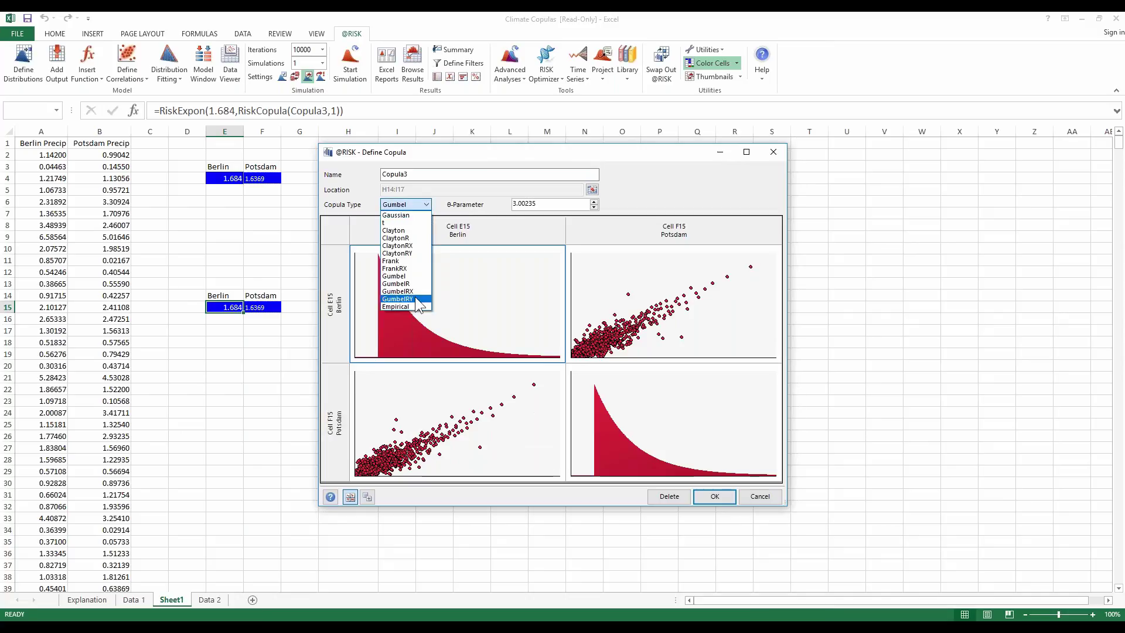
left_click(392, 261)
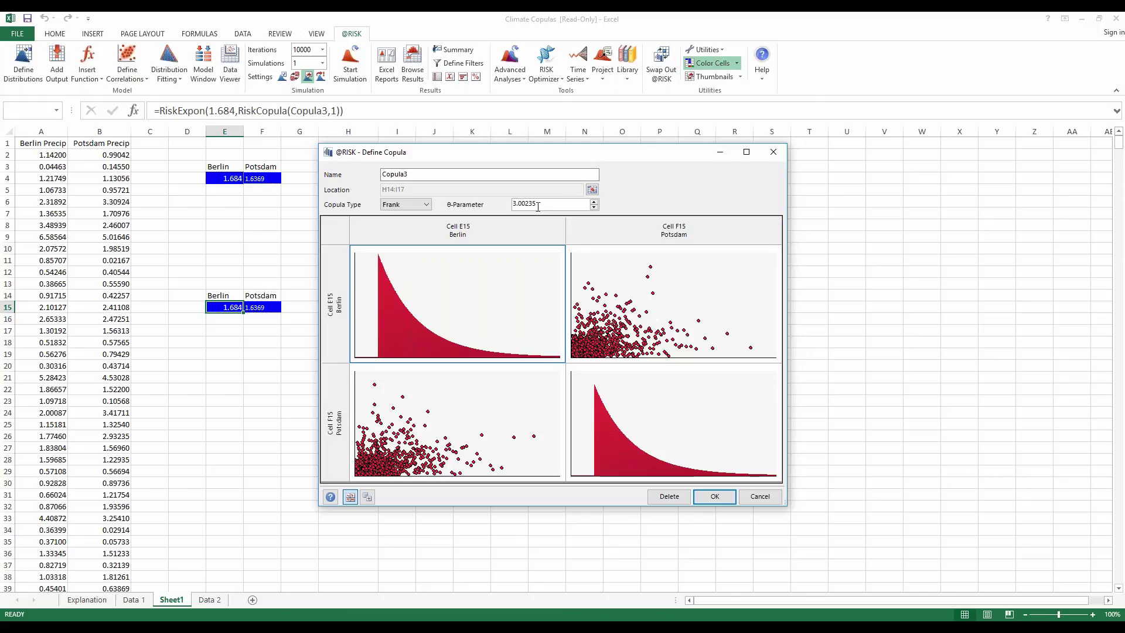
left_click_drag(514, 203, 549, 207)
type("7")
key("Tab")
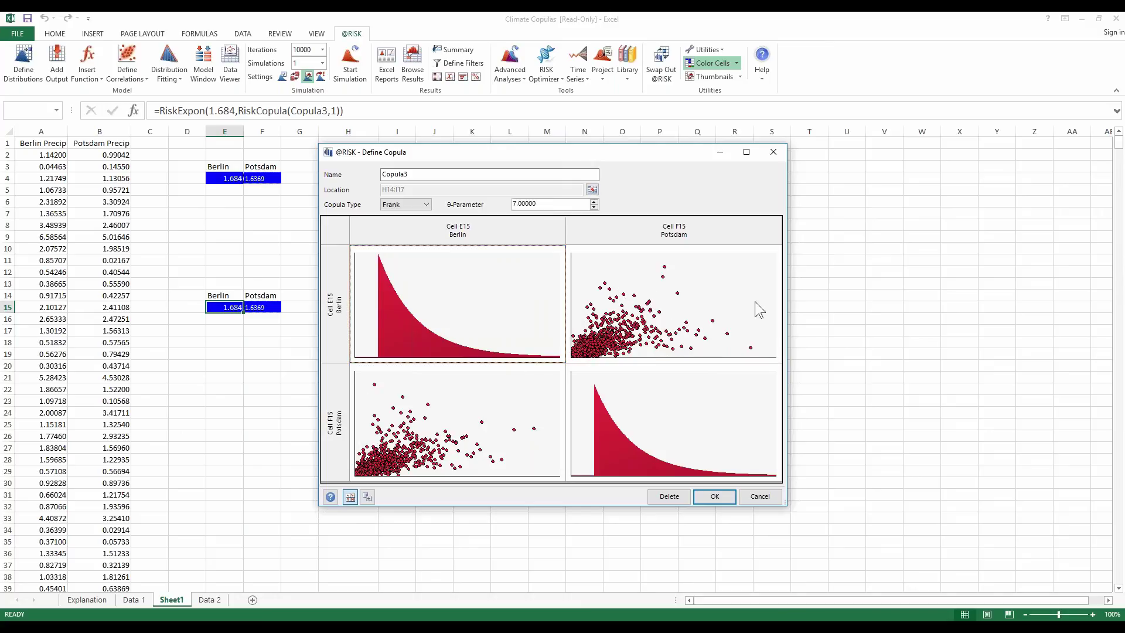
- Set the Frank copula's θ-parameter to 15 and apply the definition
left_click(513, 204)
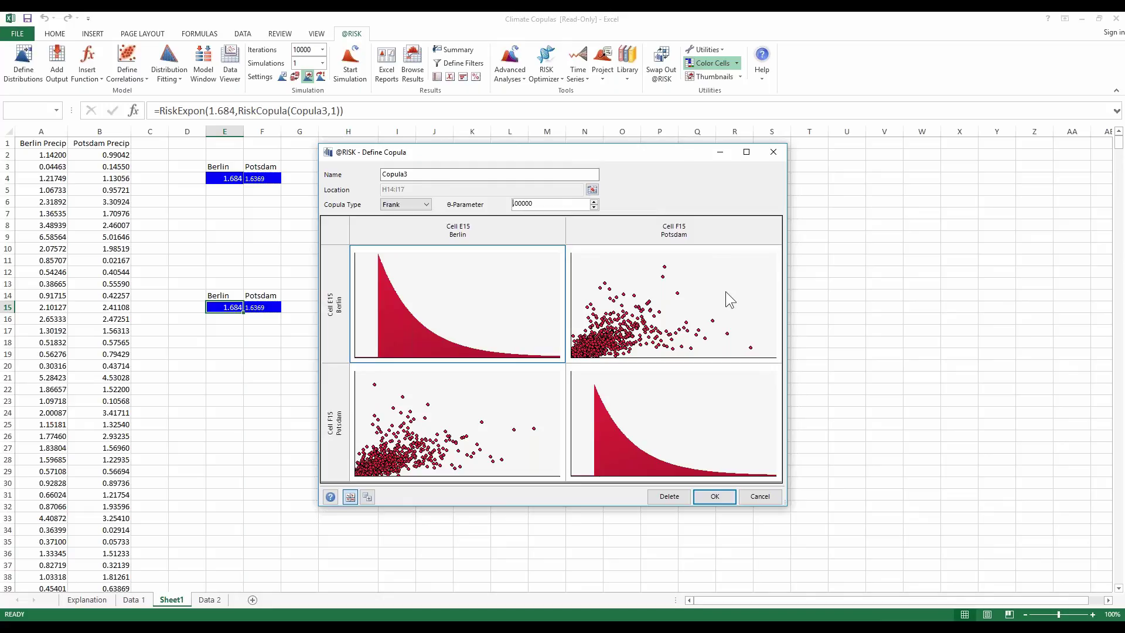
key("Delete")
type("15")
key("Return")
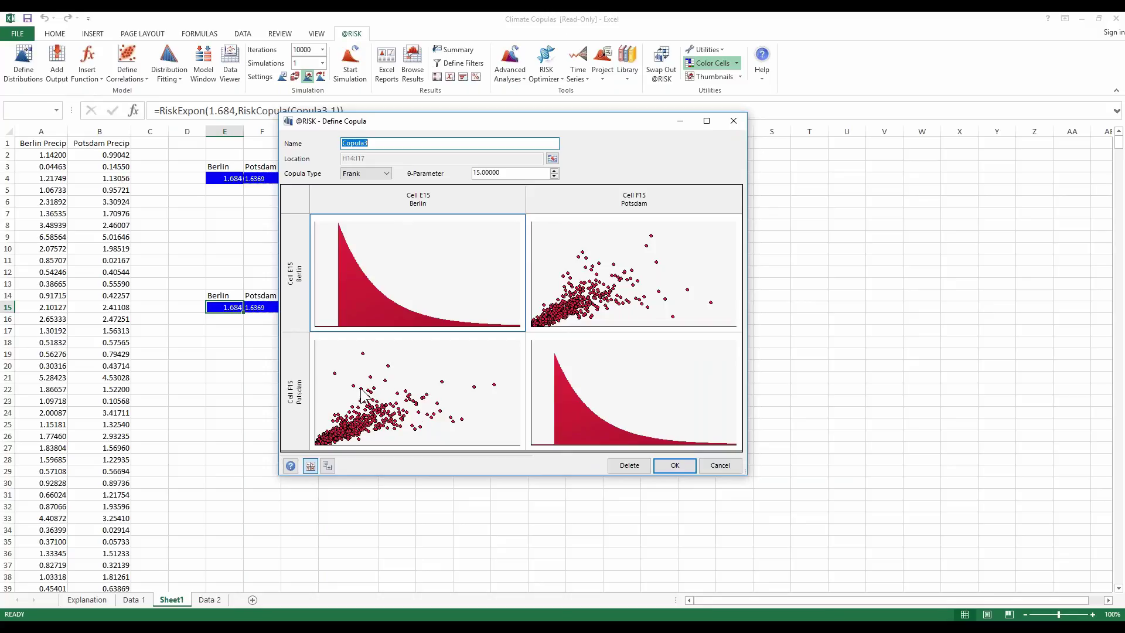
- Try the ClaytonR, ClaytonRX and ClaytonRY copula types in turn, comparing their scatter previews for Berlin and Potsdam
left_click(386, 174)
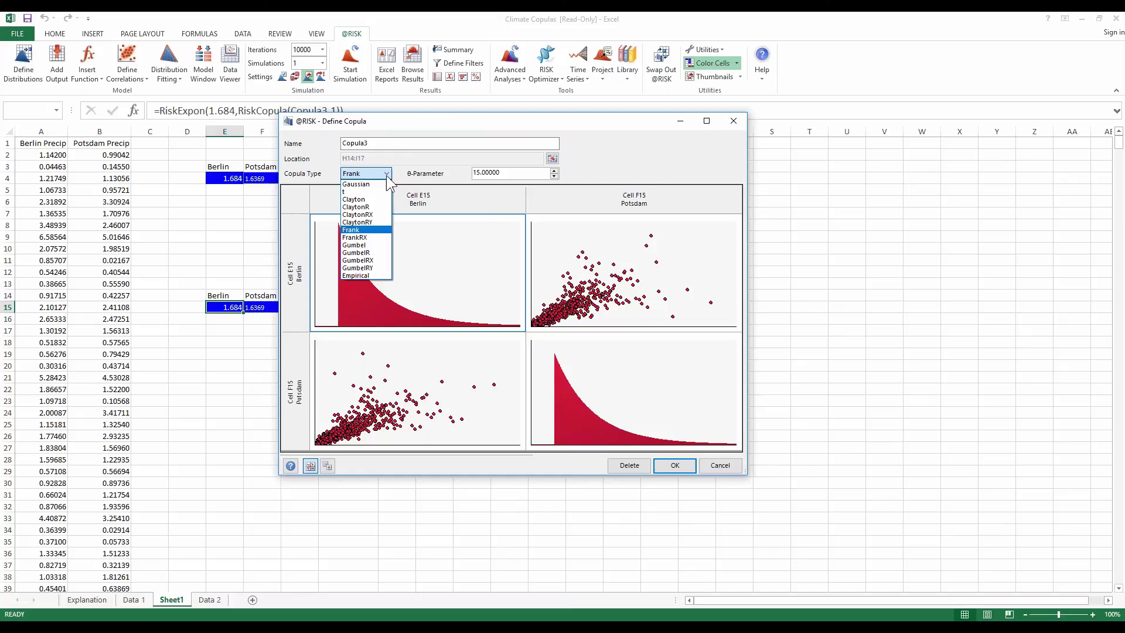
left_click(372, 207)
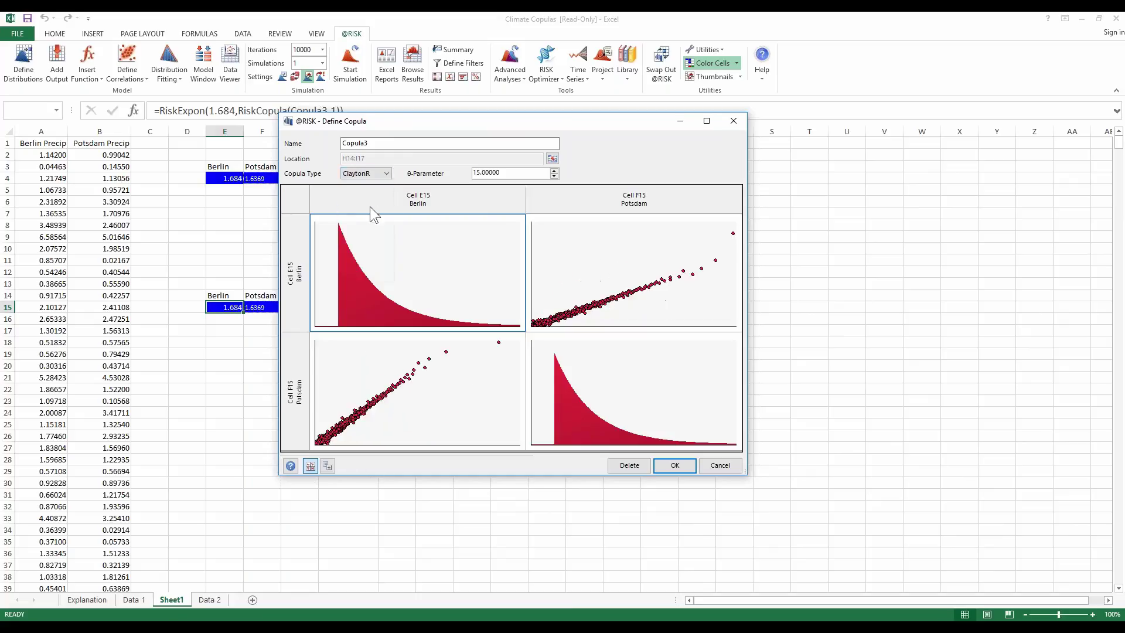
left_click(386, 176)
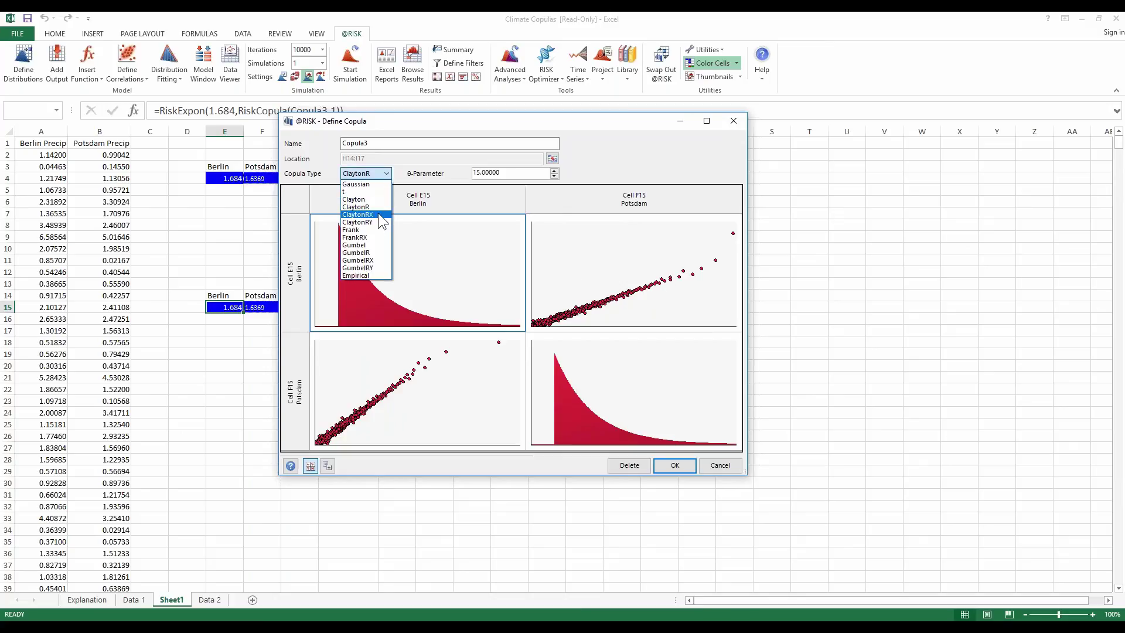
left_click(378, 214)
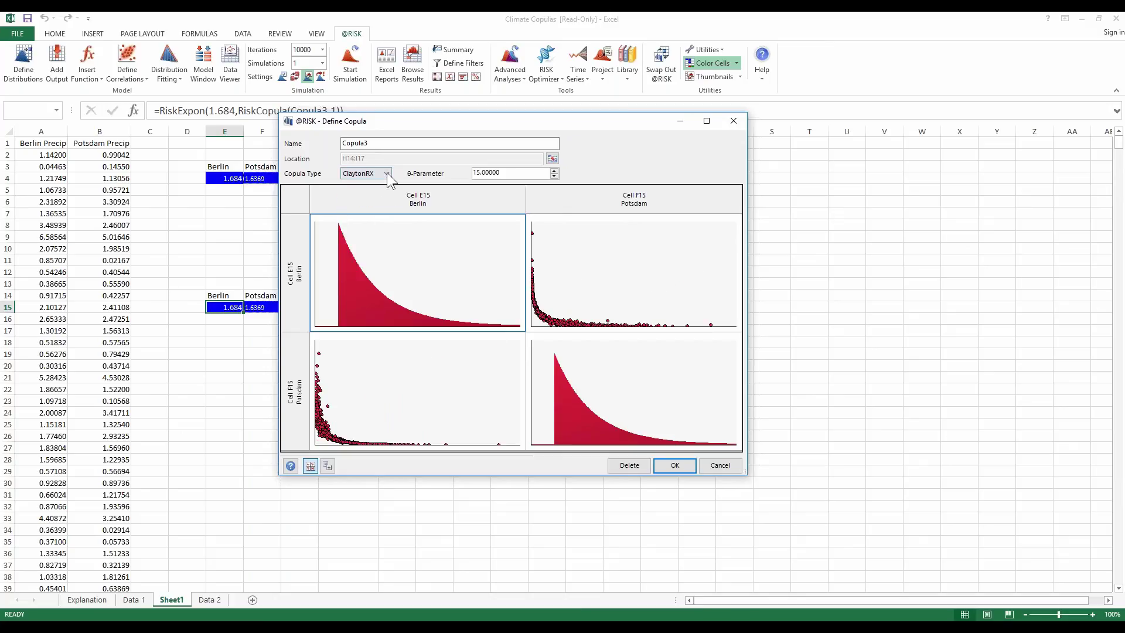
left_click(387, 172)
left_click(378, 220)
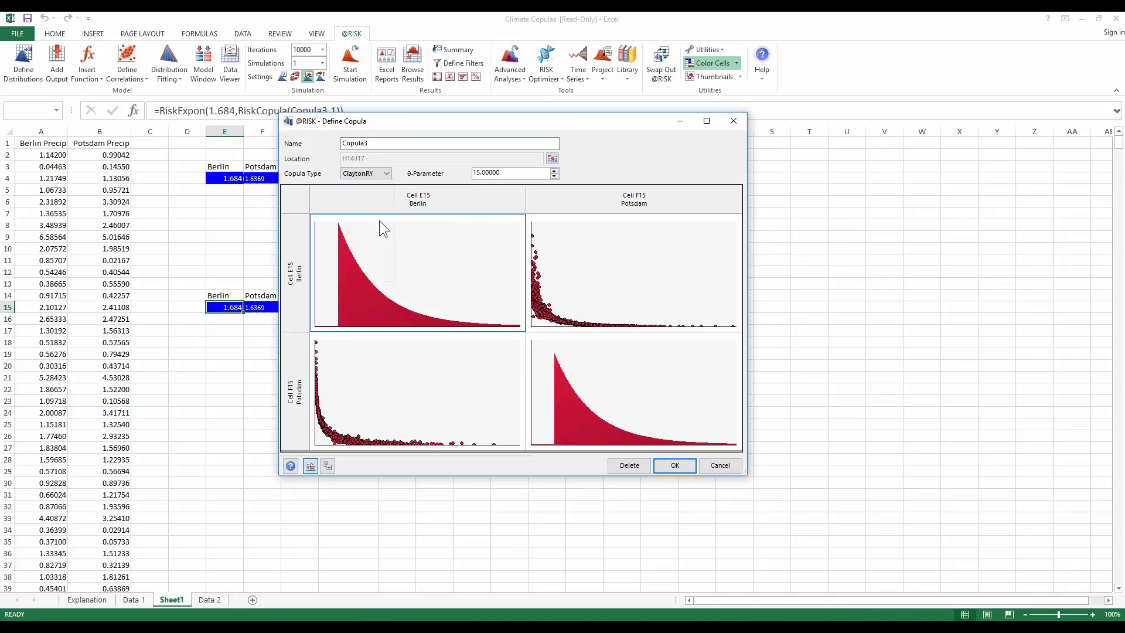
- Try the GumbelR, GumbelRX and GumbelRY copula types in turn, comparing their scatter previews
left_click(387, 175)
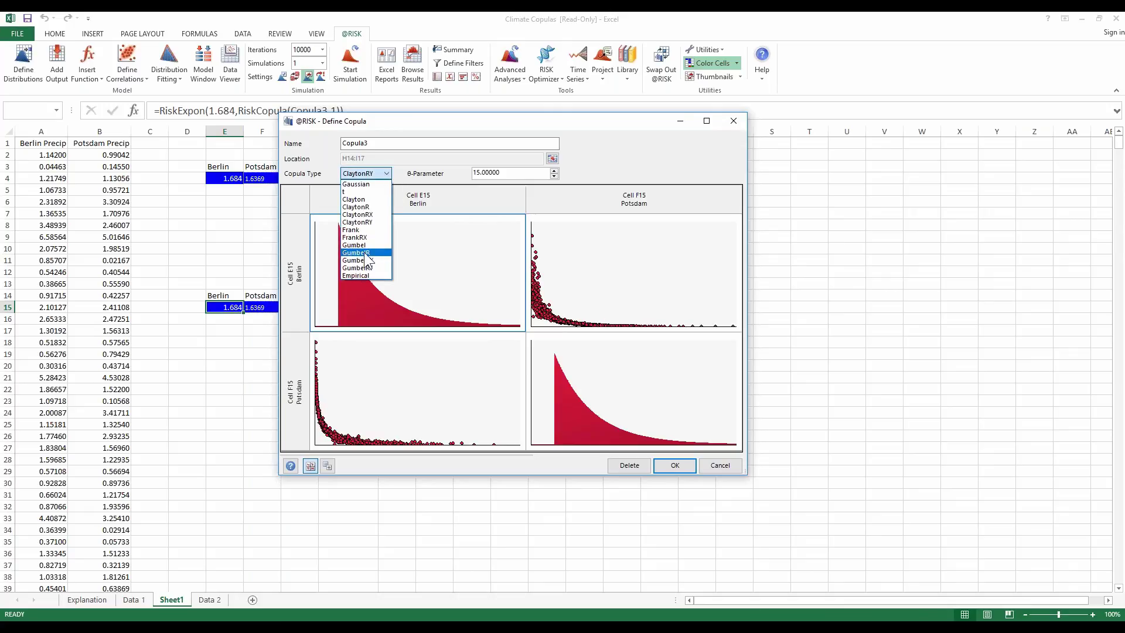
left_click(364, 252)
left_click(386, 174)
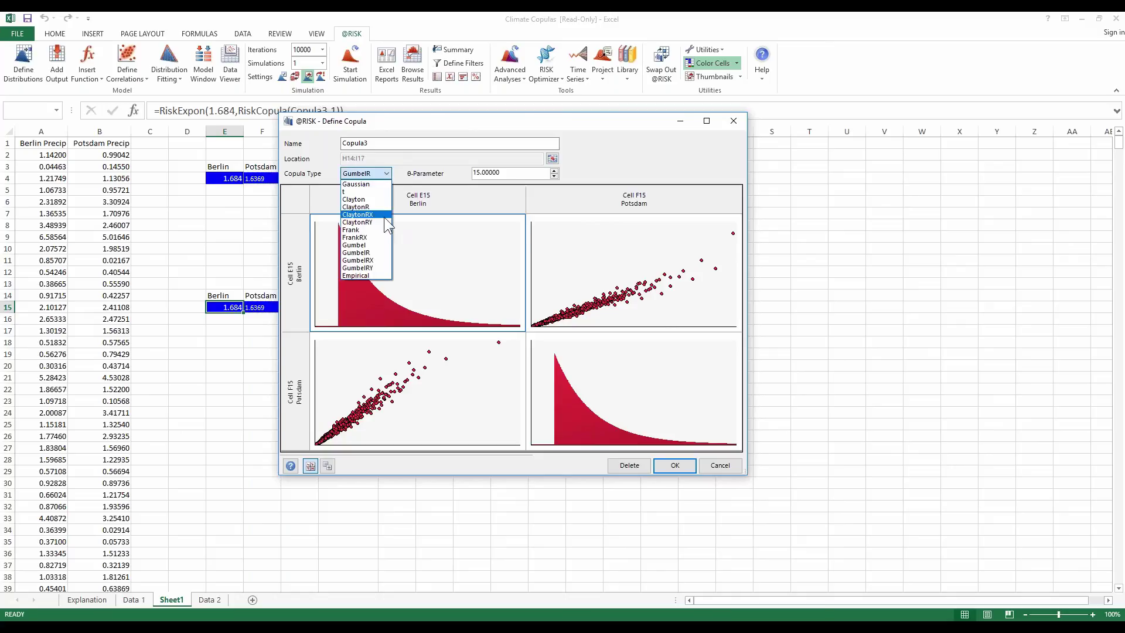
left_click(376, 261)
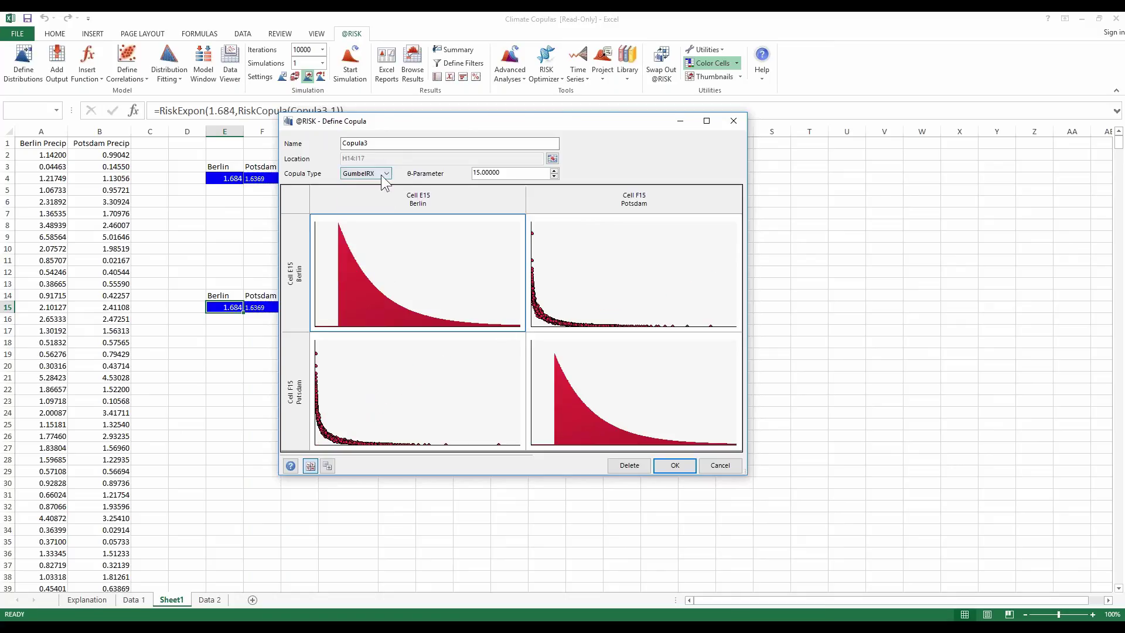
left_click(368, 268)
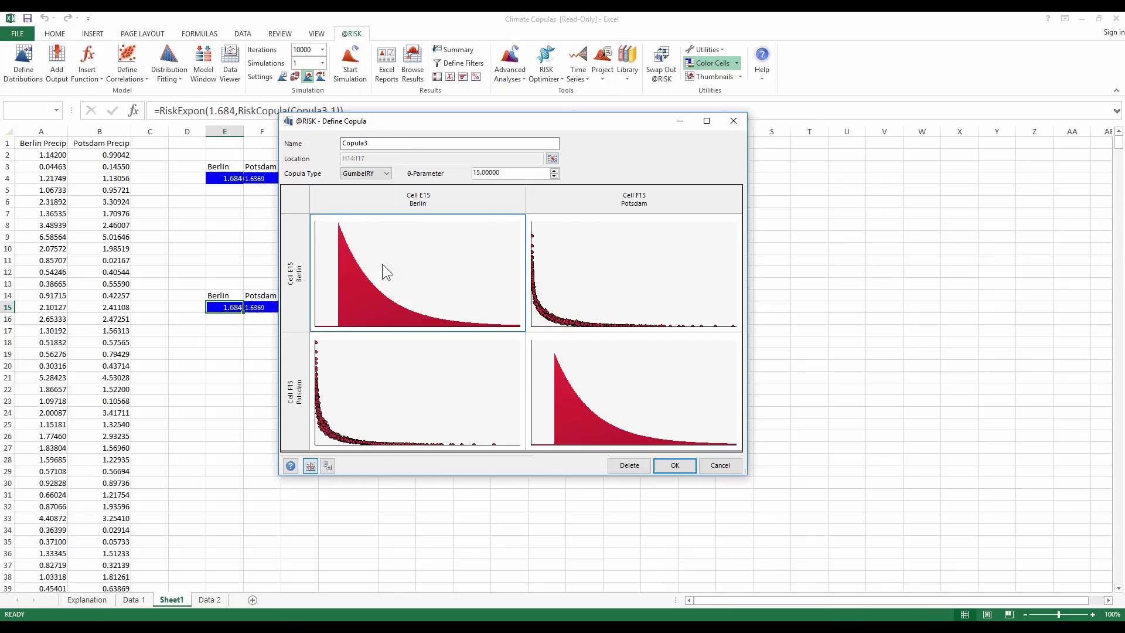
- Set the GumbelRY copula's θ-parameter to 3 to preview a looser dependence
double_click(507, 173)
type("3")
key("Tab")
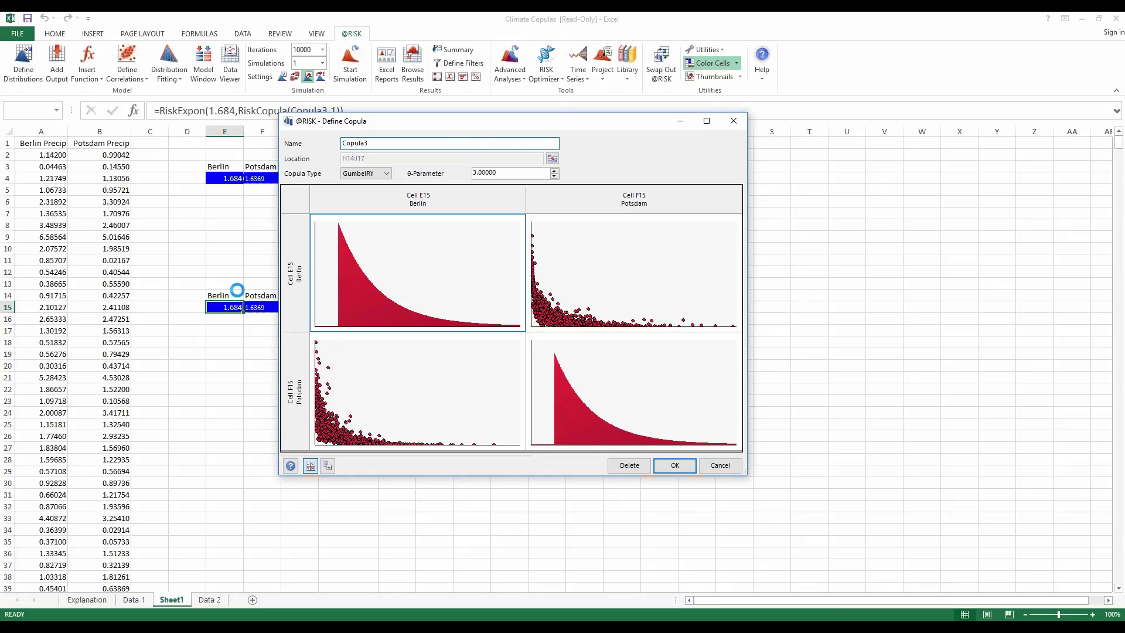
- Try the t and Gaussian copula types, and cancel the copula definition without applying them
left_click(385, 175)
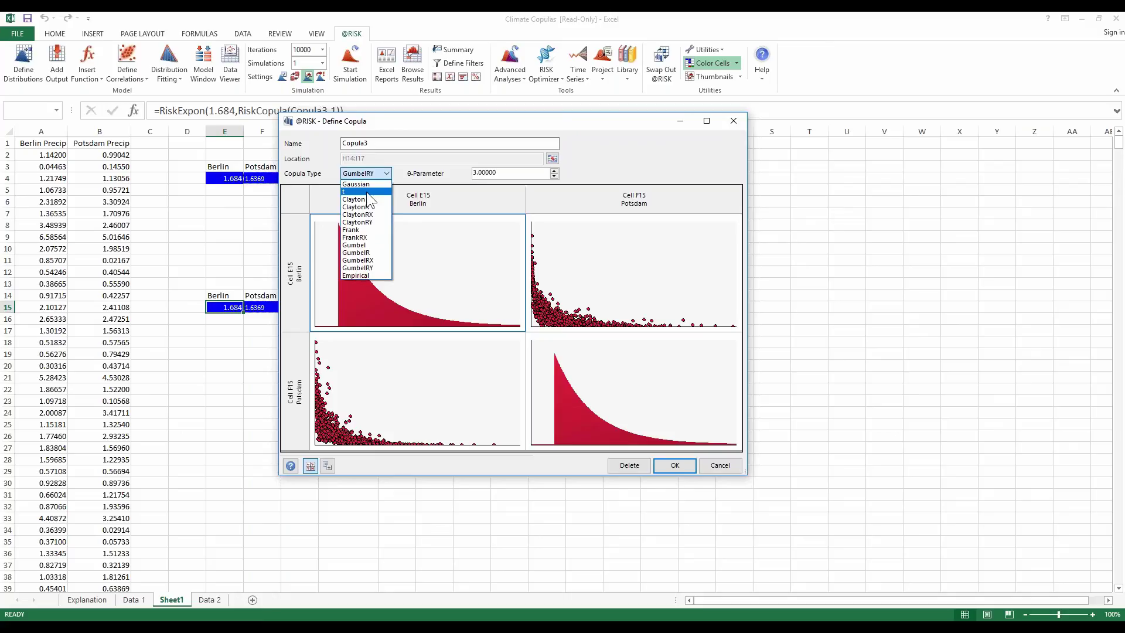
left_click(366, 191)
left_click(384, 173)
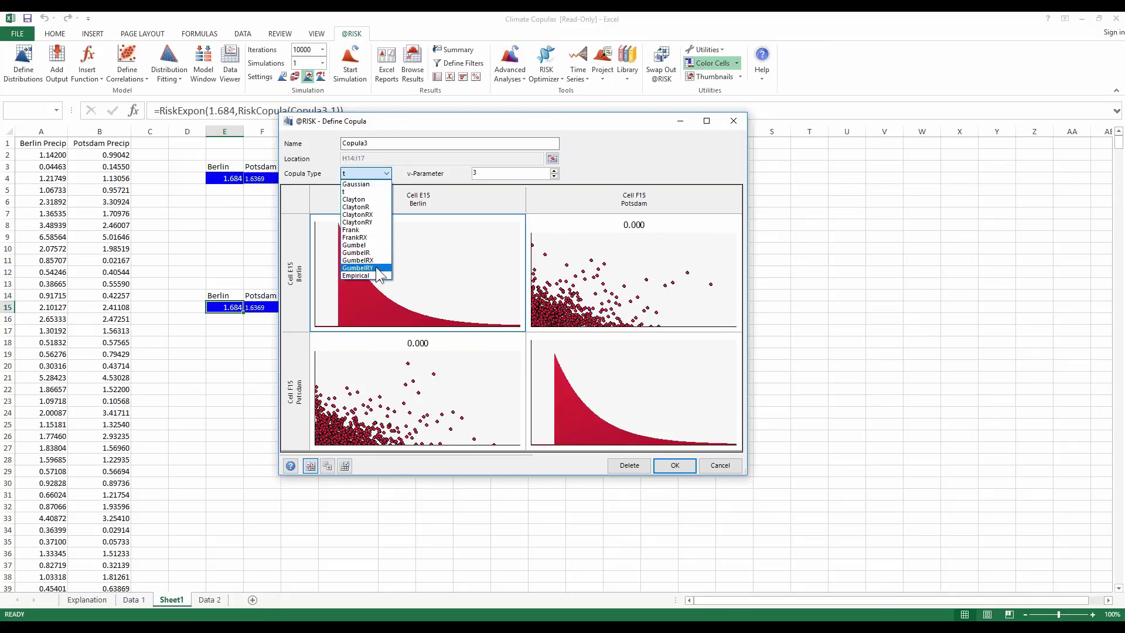
left_click(376, 184)
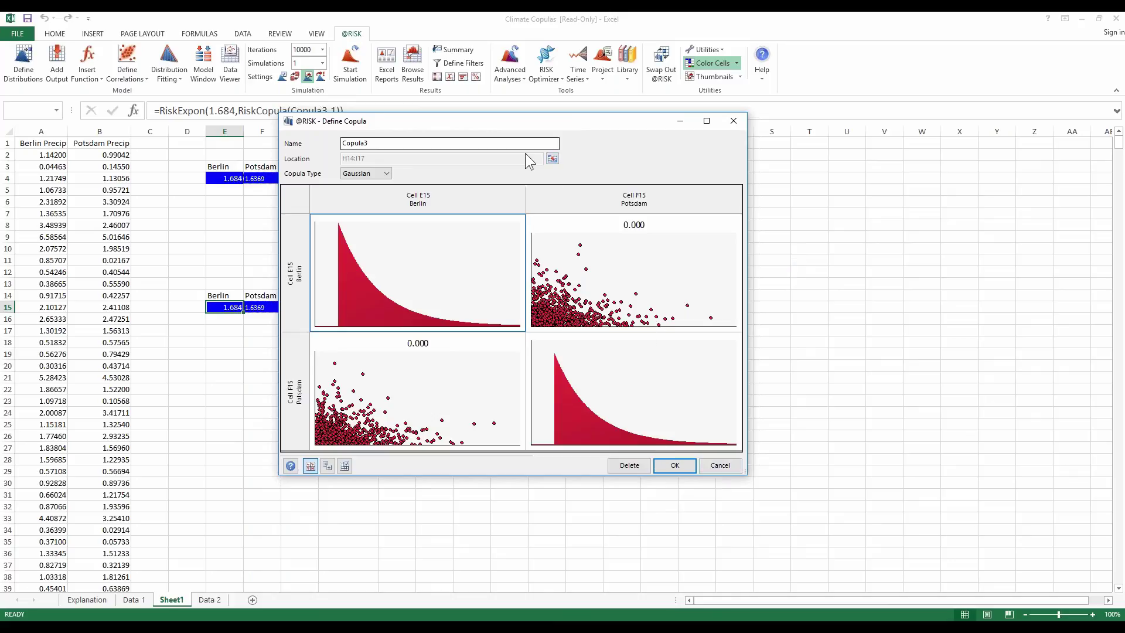
left_click(720, 465)
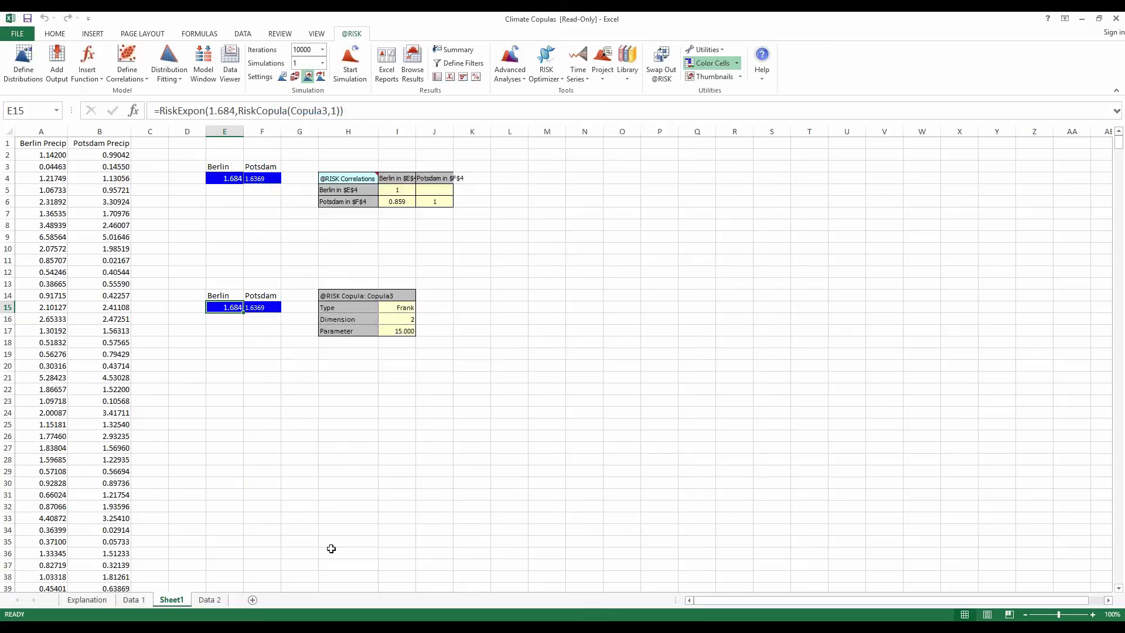
- Switch to the 011017Basic workbook and copy the x and y data in A14:B35 on the No Linear Correlation sheet
left_click(531, 630)
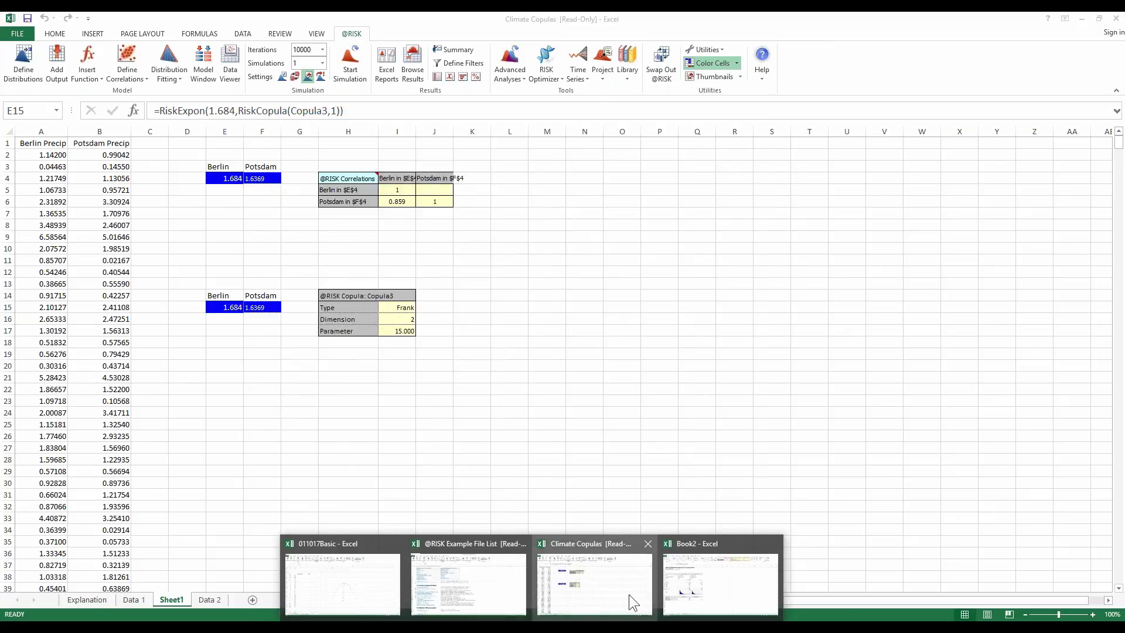
left_click(334, 582)
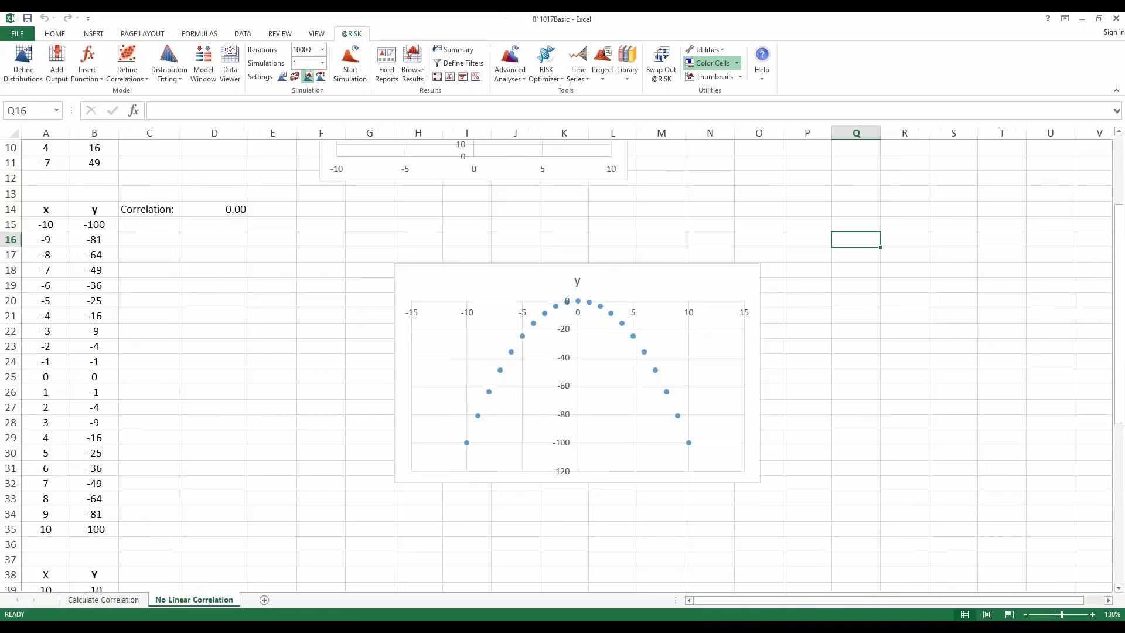
left_click(46, 209)
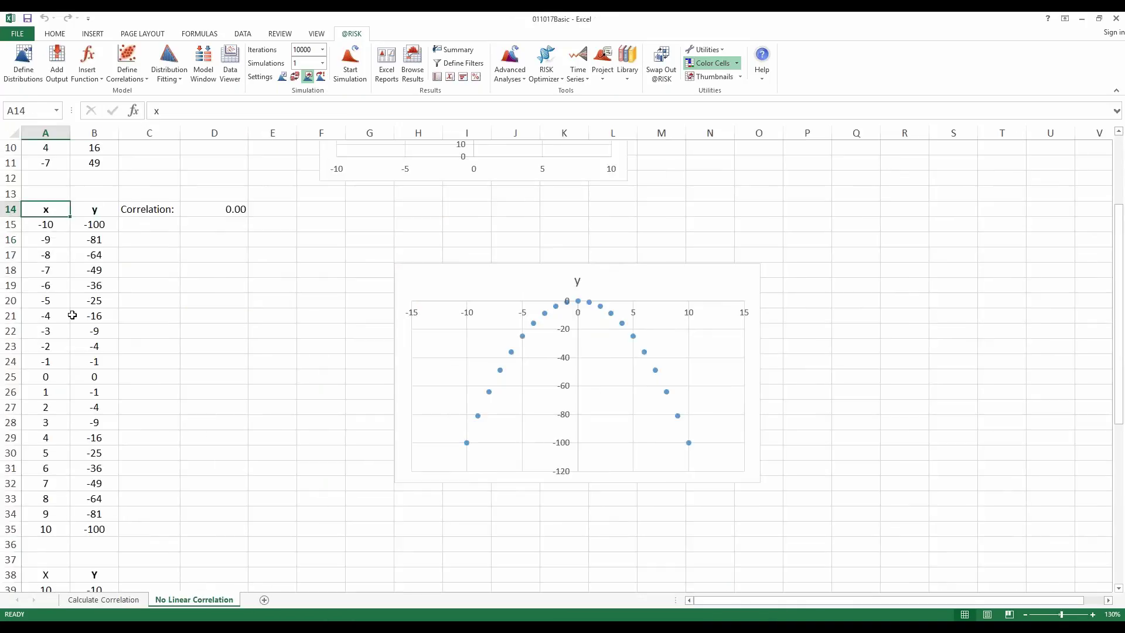
left_click_drag(72, 315, 93, 529)
key("ctrl+c")
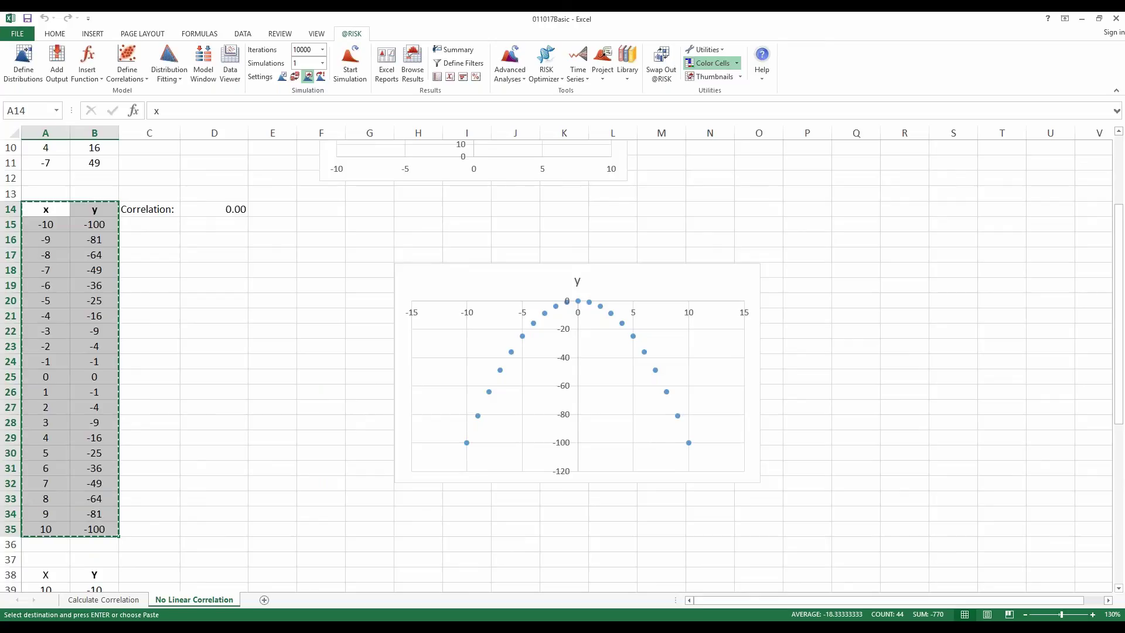
- Paste the copied x and y data into Sheet1 of the Climate Copulas workbook, starting at cell N18
left_click(532, 627)
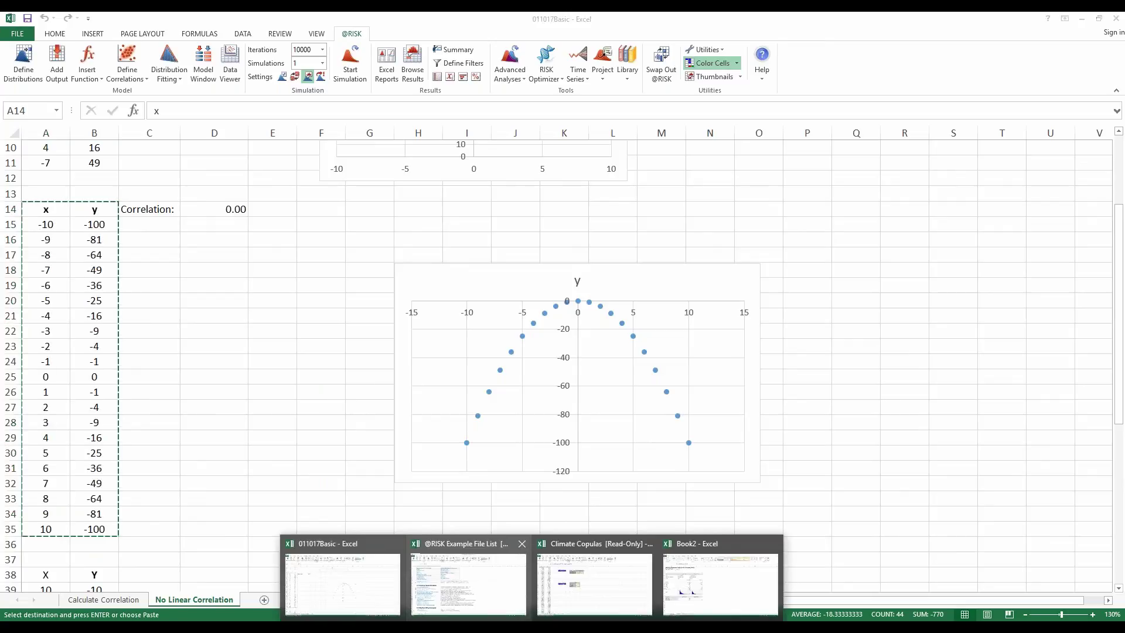
left_click(727, 594)
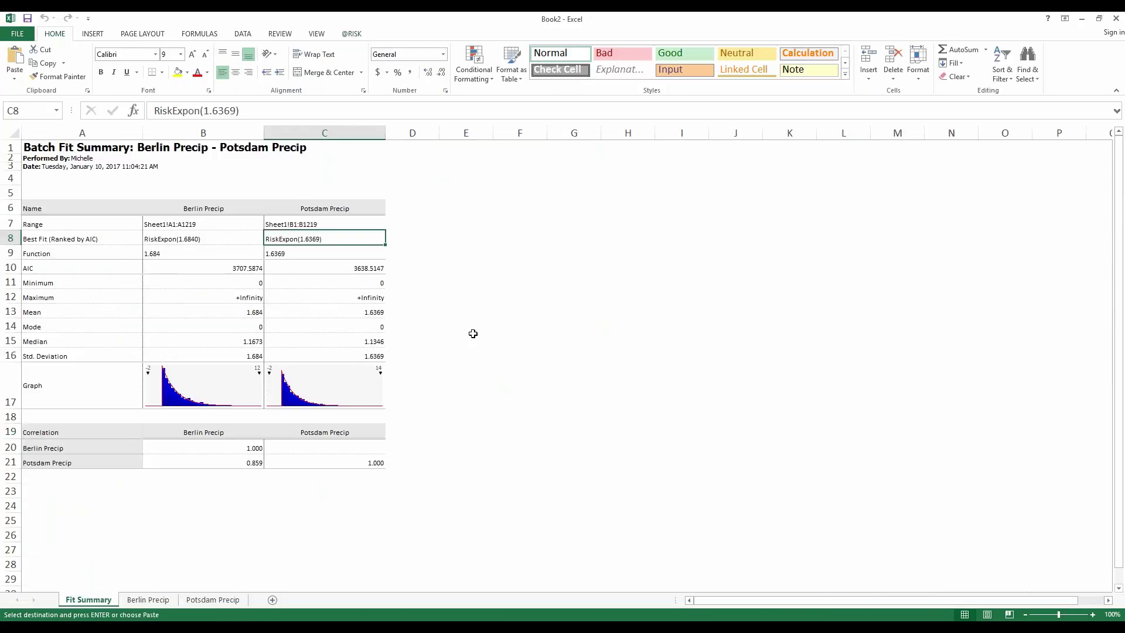
mouse_move(540, 618)
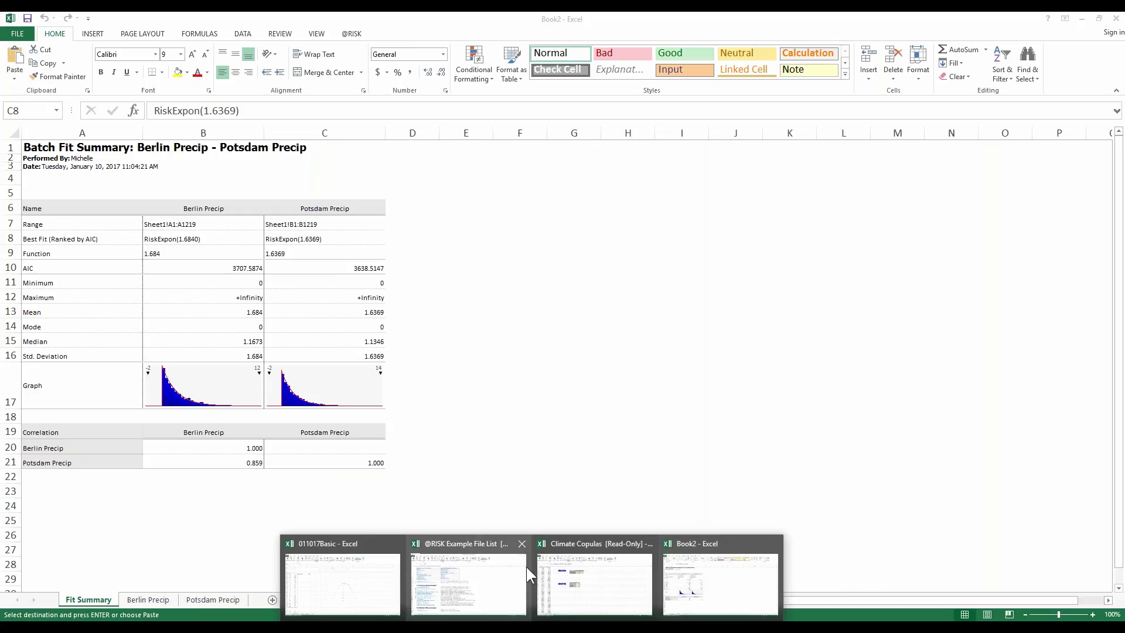
left_click(585, 600)
left_click(576, 342)
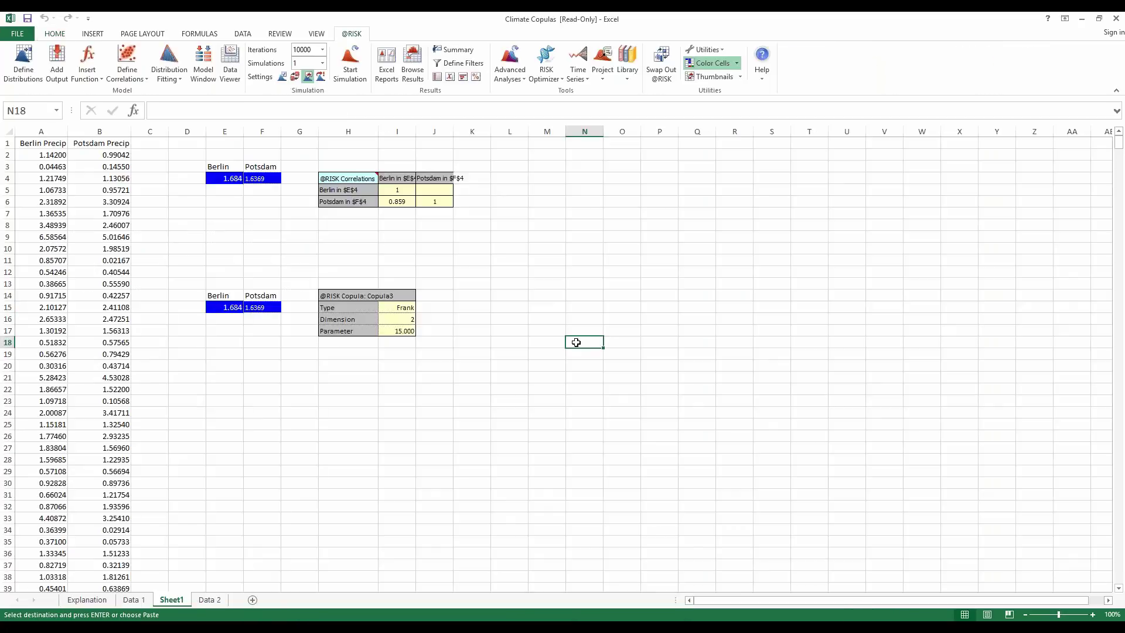
key("ctrl+v")
left_click(472, 424)
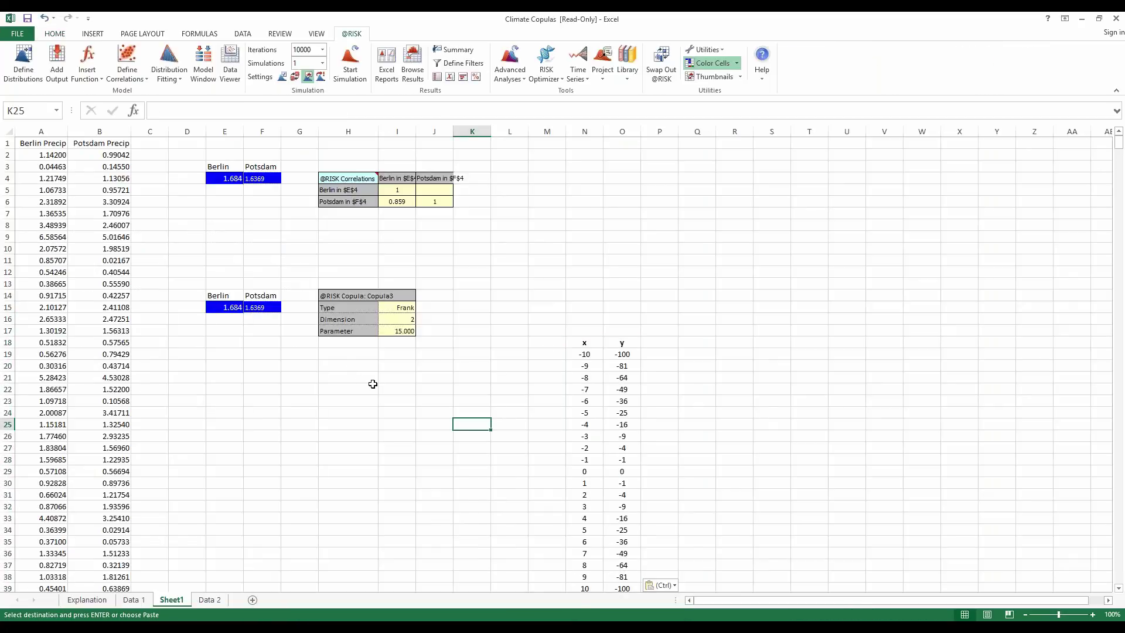
left_click(590, 354)
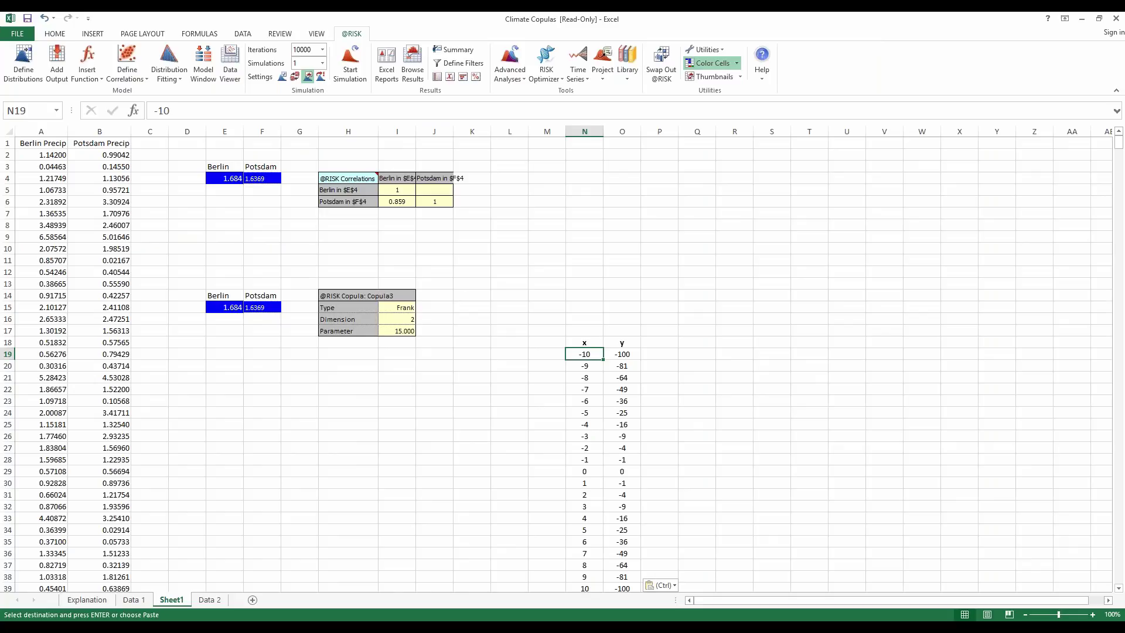
left_click(267, 411)
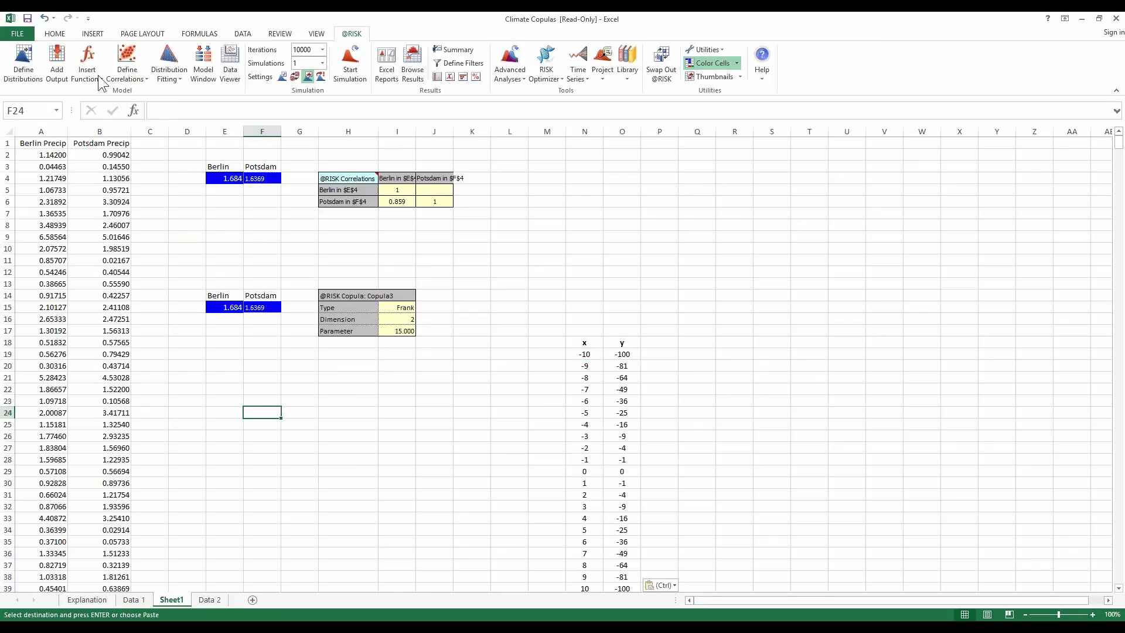
left_click(133, 80)
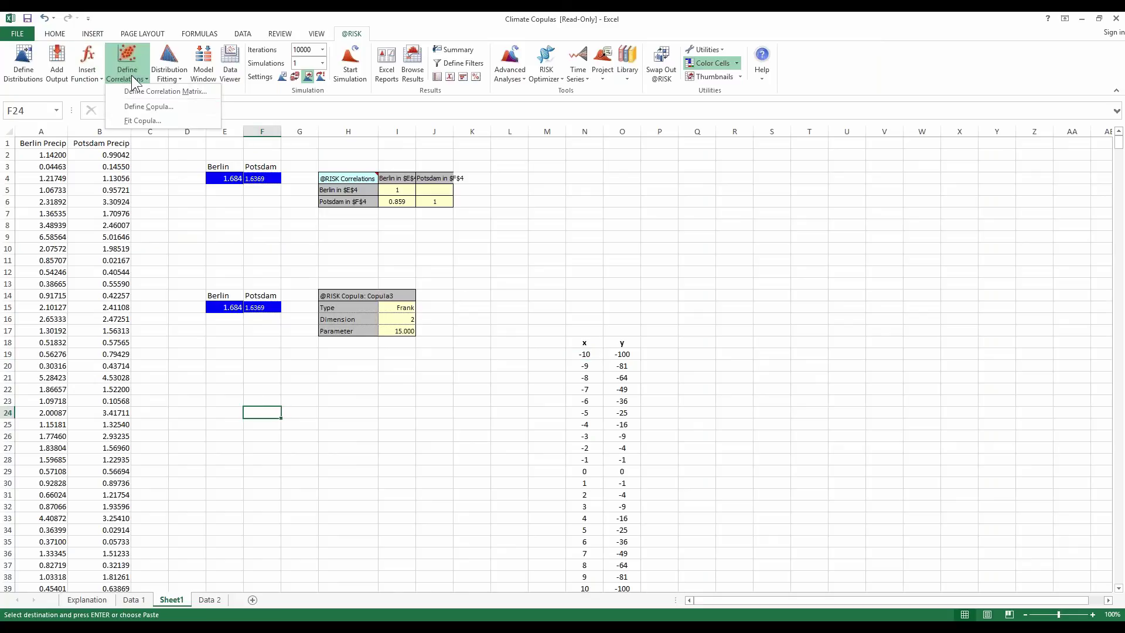
left_click(136, 108)
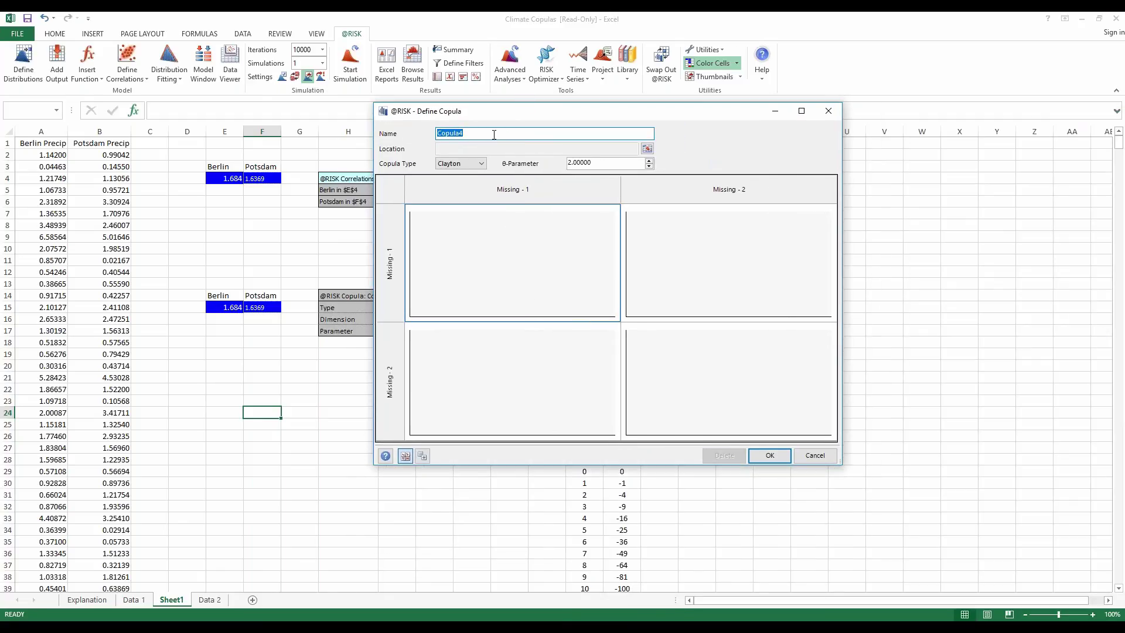
left_click(481, 163)
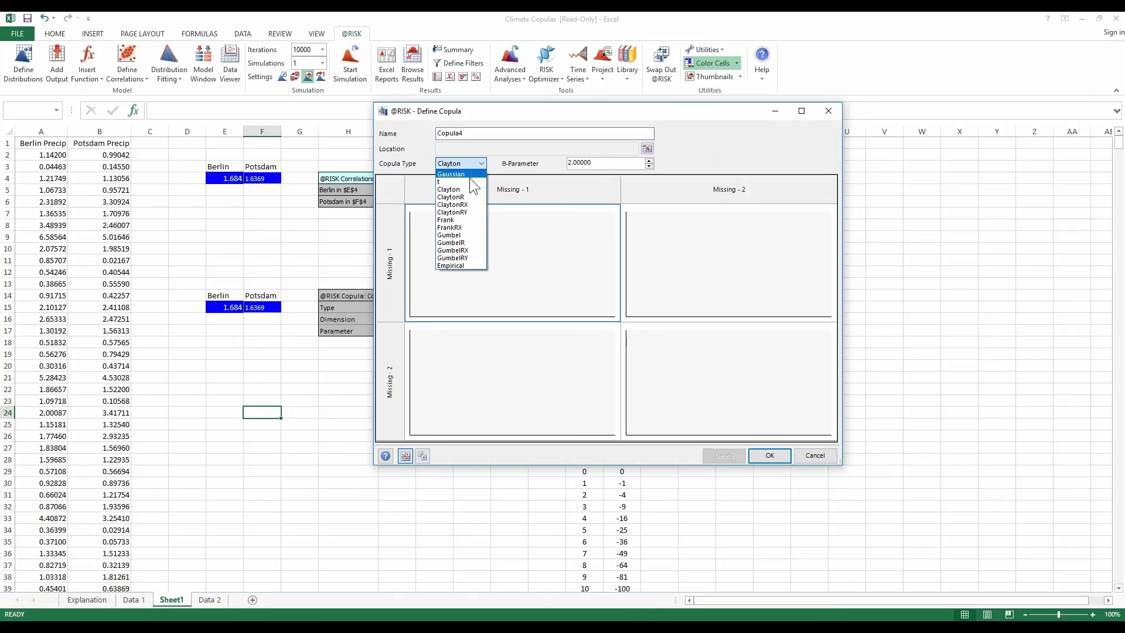
left_click(462, 265)
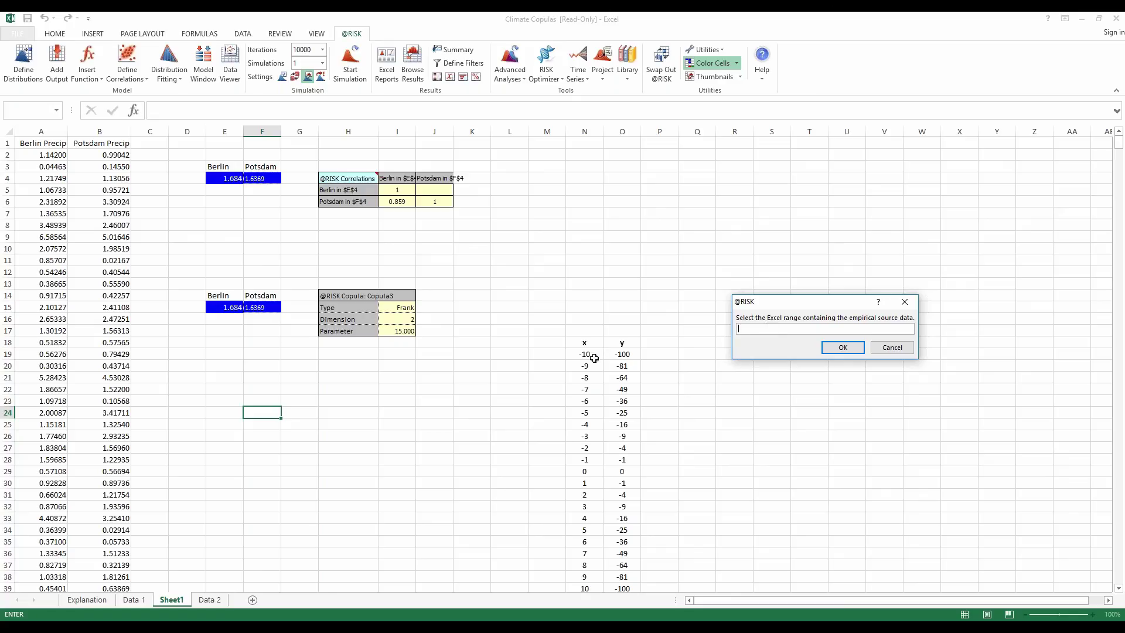
left_click_drag(590, 354, 638, 587)
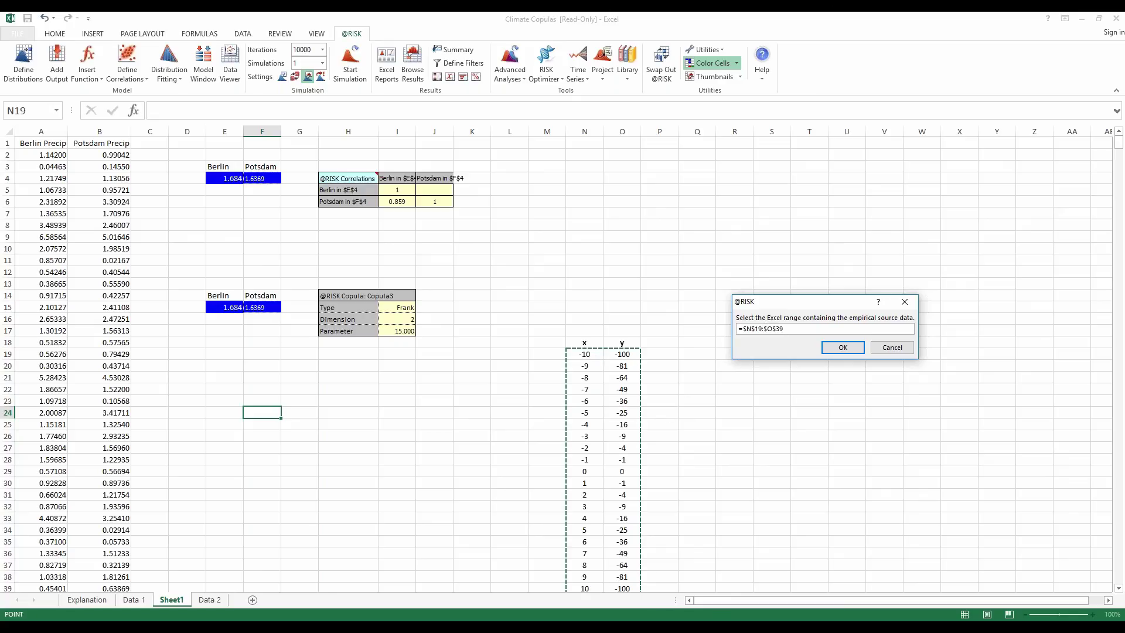
left_click(841, 347)
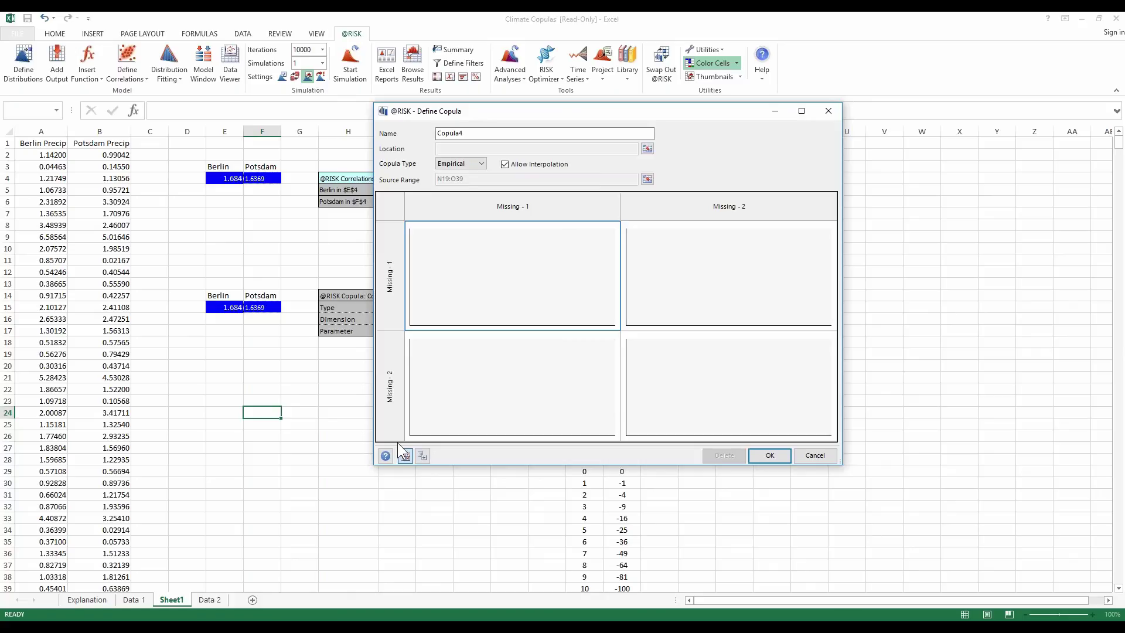
left_click(815, 457)
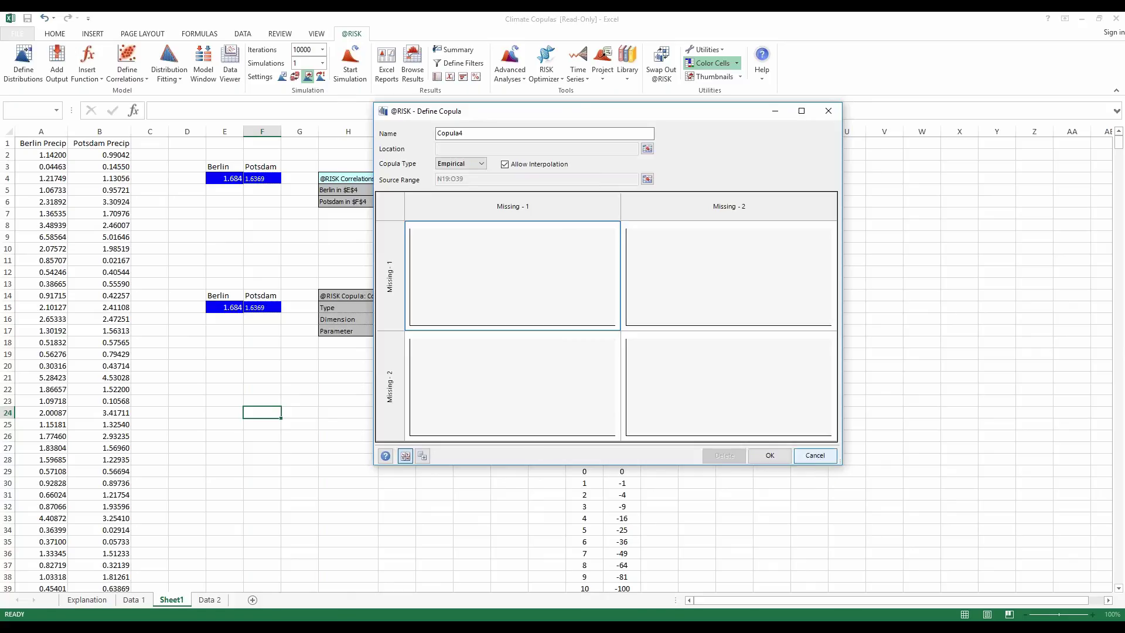
- Preview an Empirical copula for the Berlin and Potsdam inputs in E15:F15 using source range N19:O39, and cancel without applying it
left_click_drag(228, 304, 263, 307)
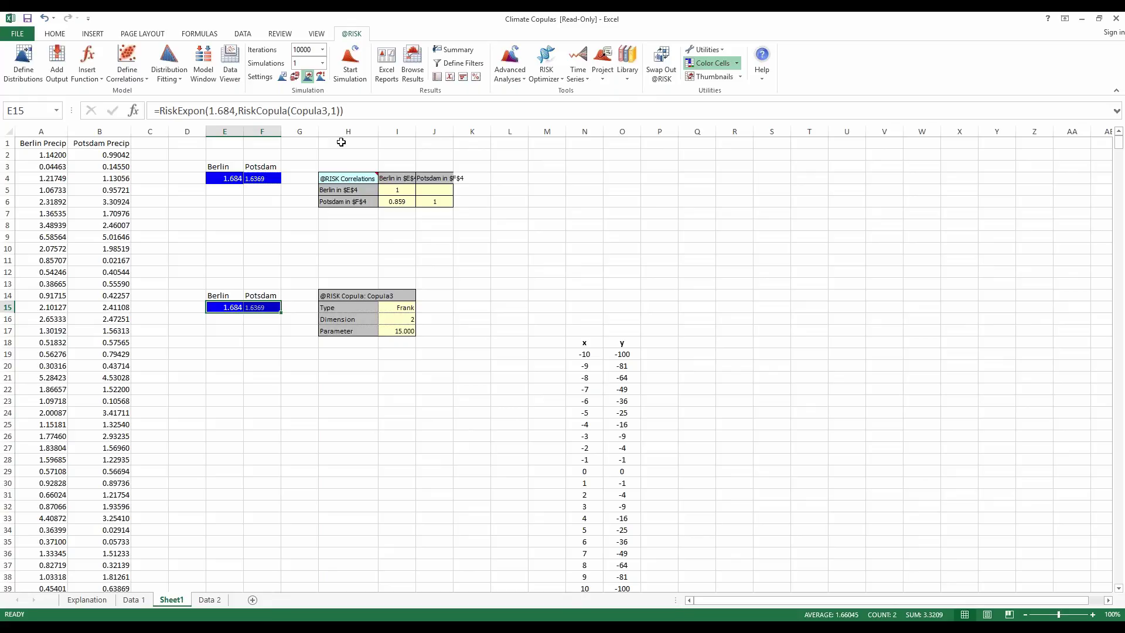
left_click(126, 79)
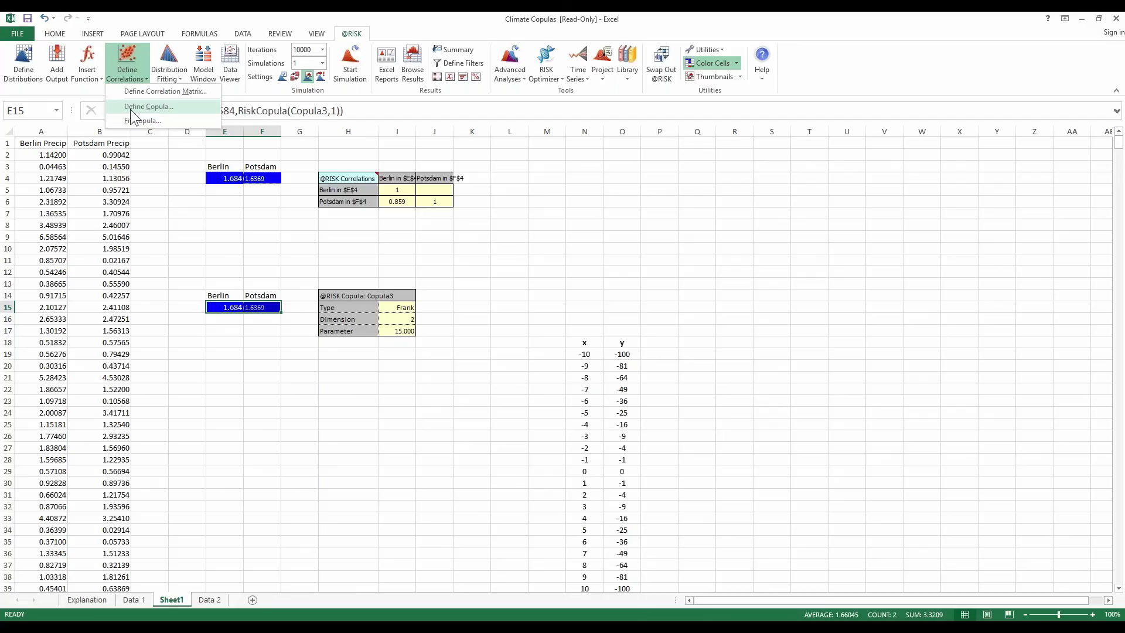
left_click(131, 108)
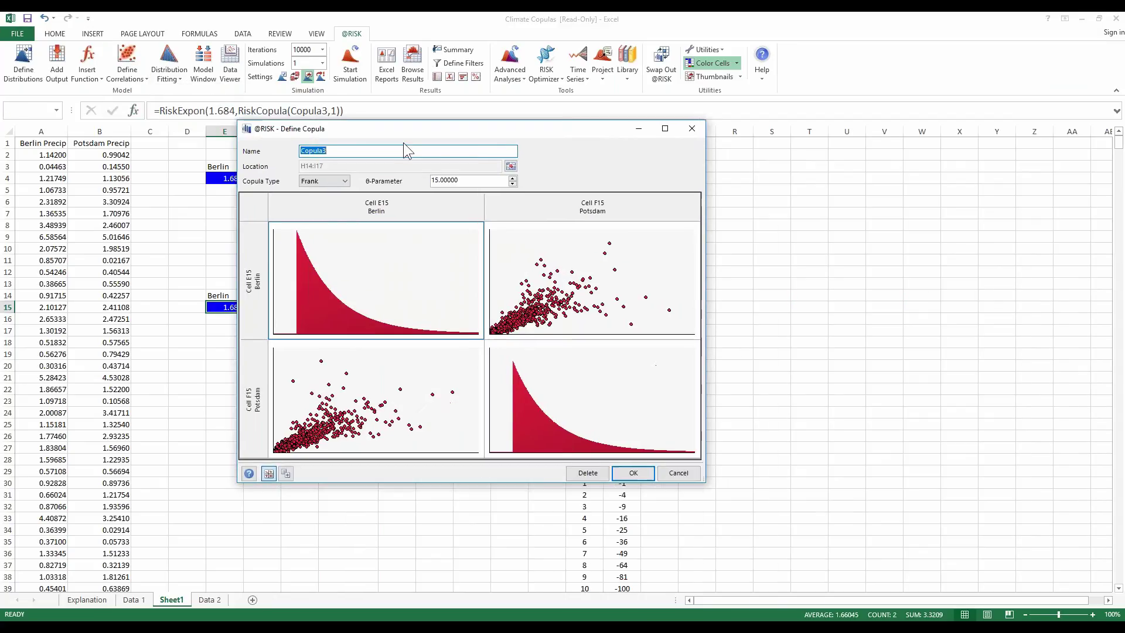
left_click(275, 198)
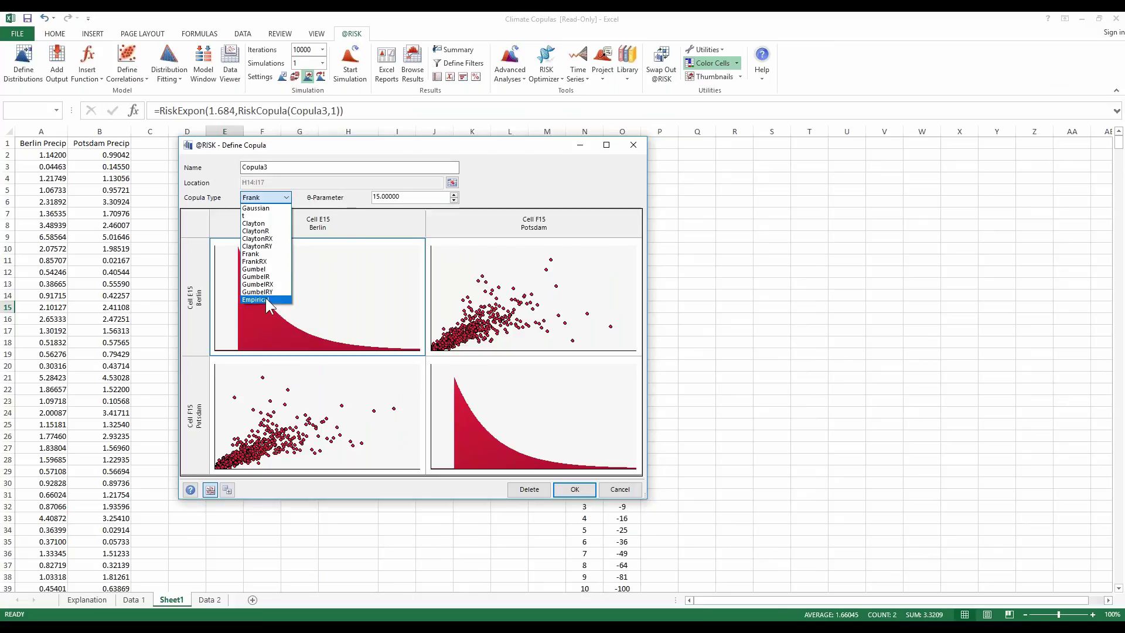
left_click(261, 286)
left_click_drag(586, 353, 626, 583)
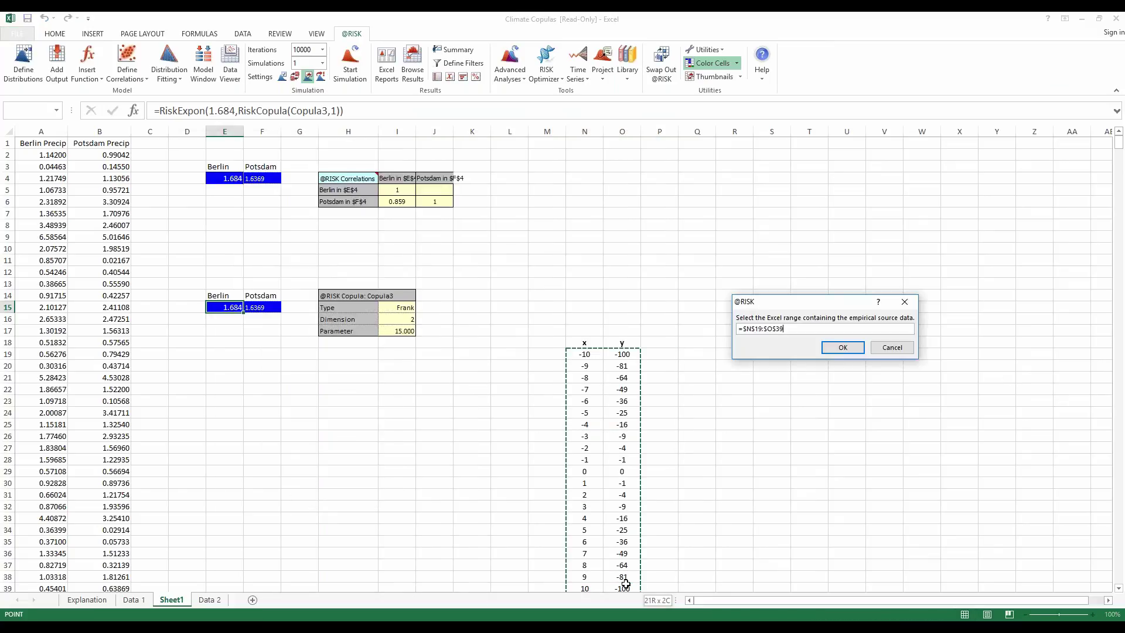
left_click(842, 348)
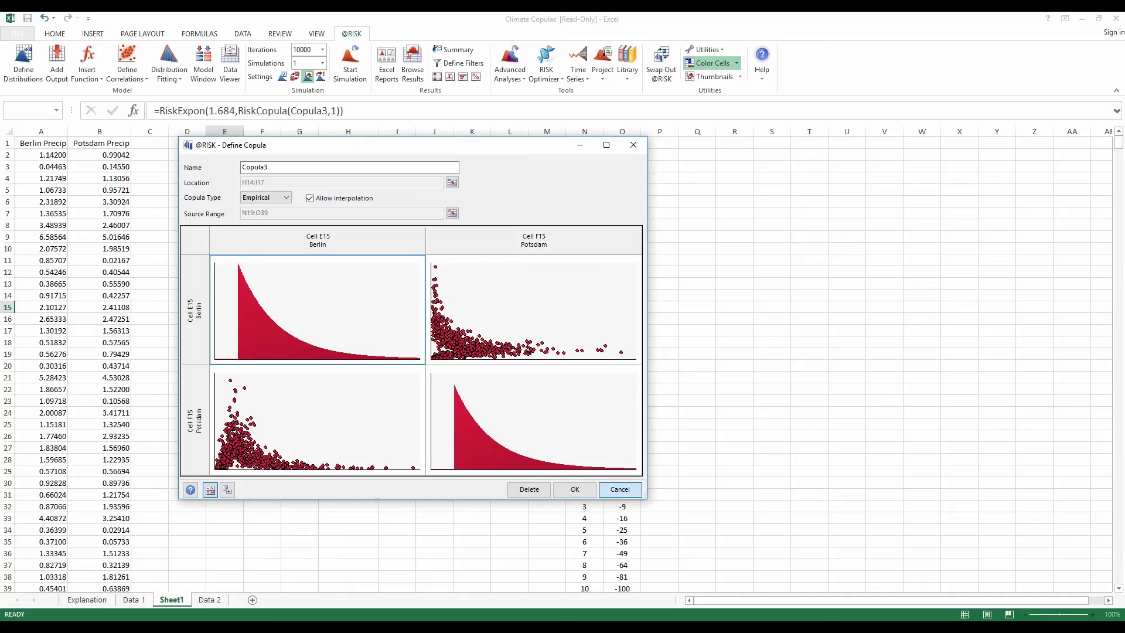
left_click(620, 489)
left_click(180, 110)
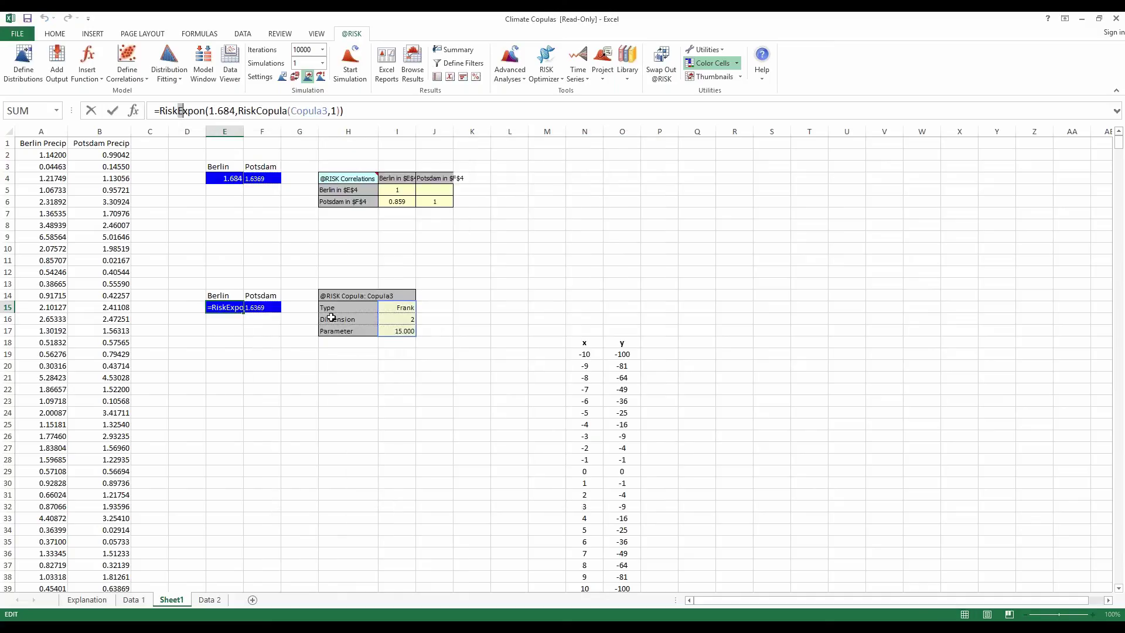
left_click(350, 409)
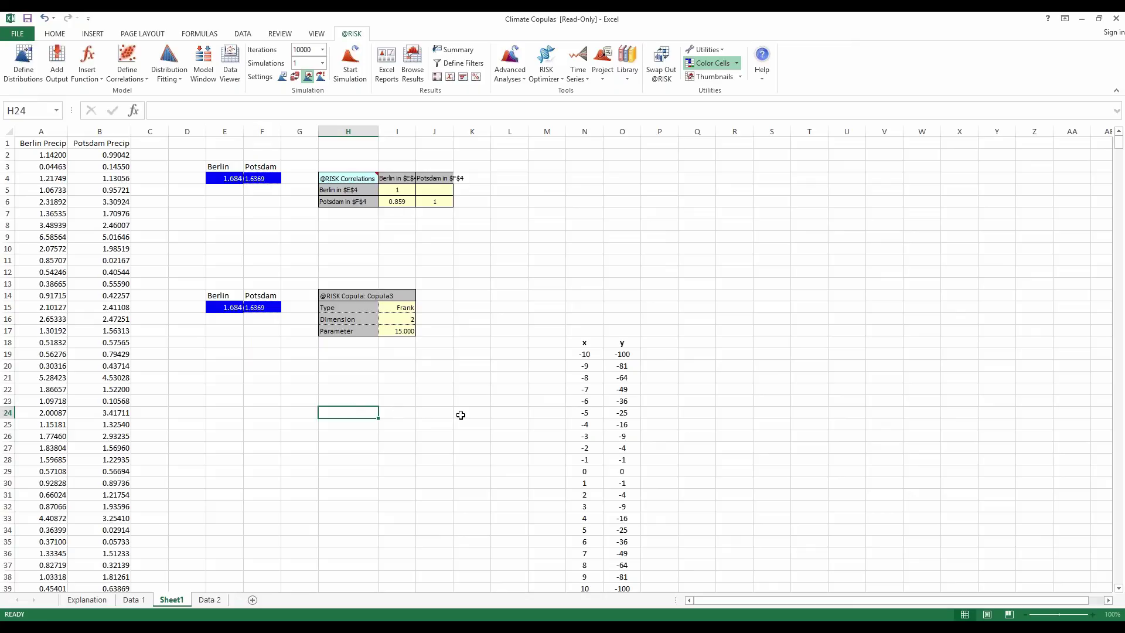
left_click(440, 424)
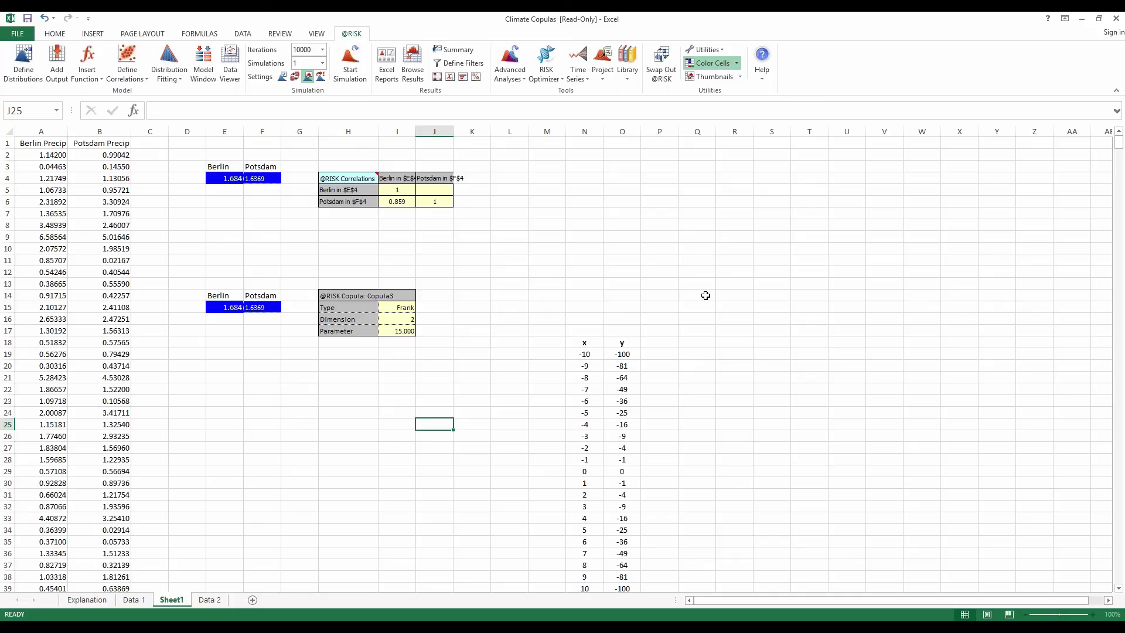
- View the help topic on the Define Copula command from a new copula definition, and close both without defining anything
left_click(129, 82)
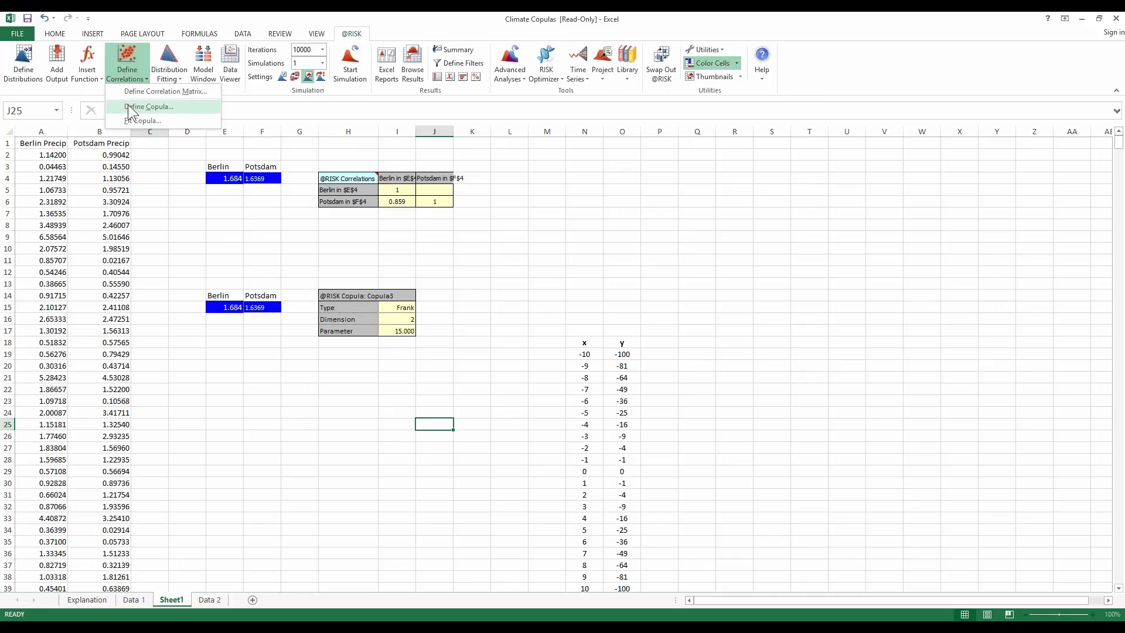
left_click(141, 107)
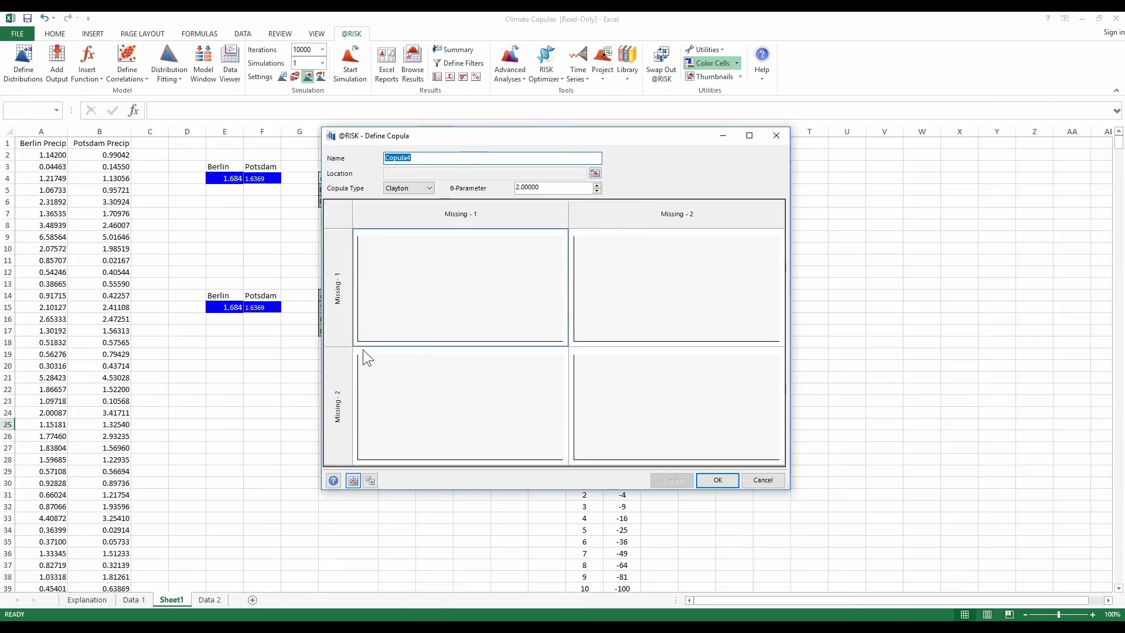
left_click(334, 480)
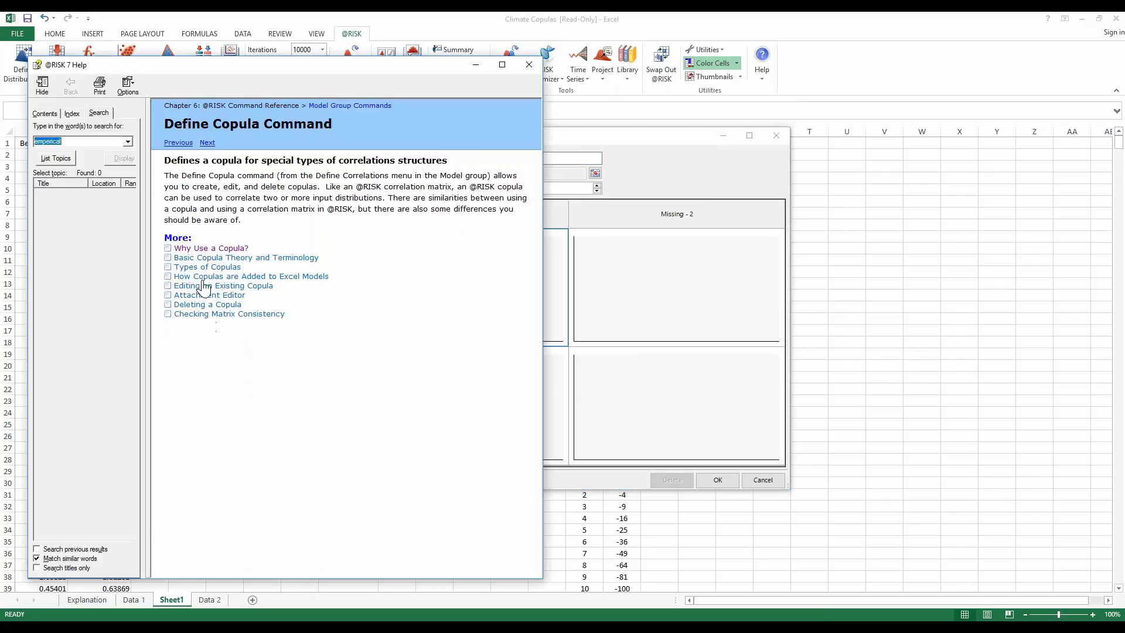
left_click(339, 330)
left_click(529, 64)
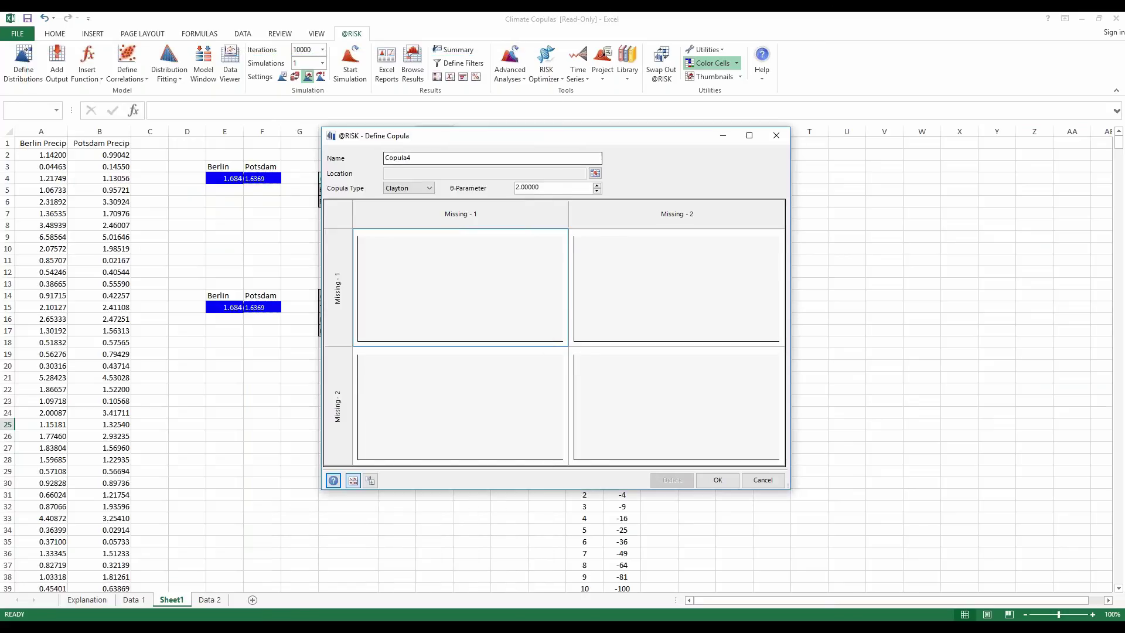
left_click(762, 480)
left_click(285, 432)
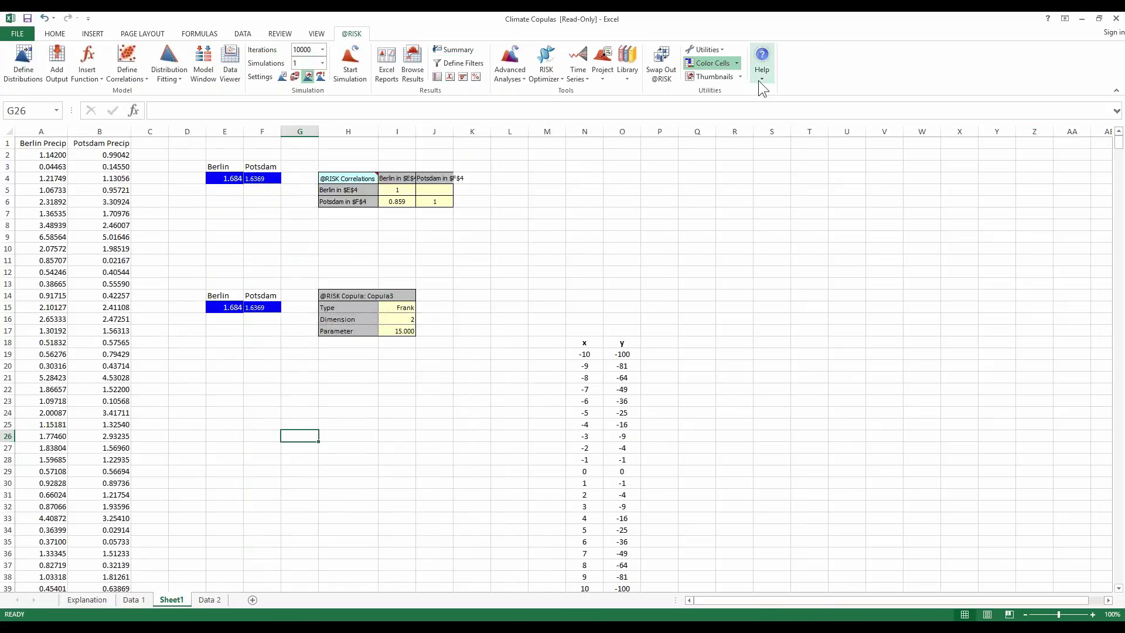
left_click(760, 79)
left_click(770, 138)
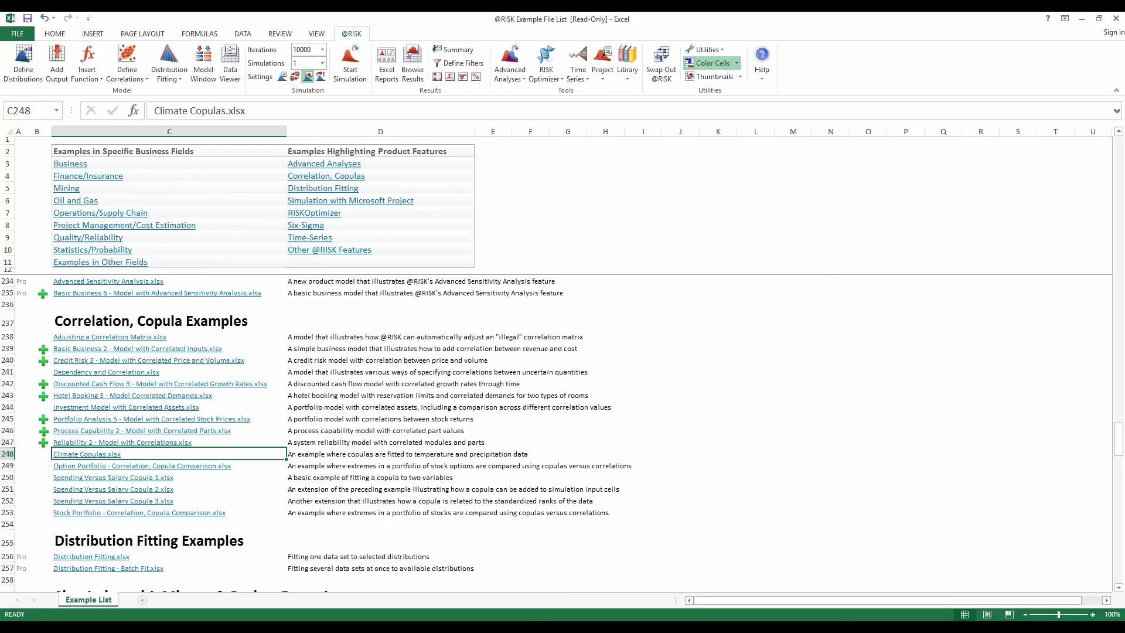
left_click(134, 467)
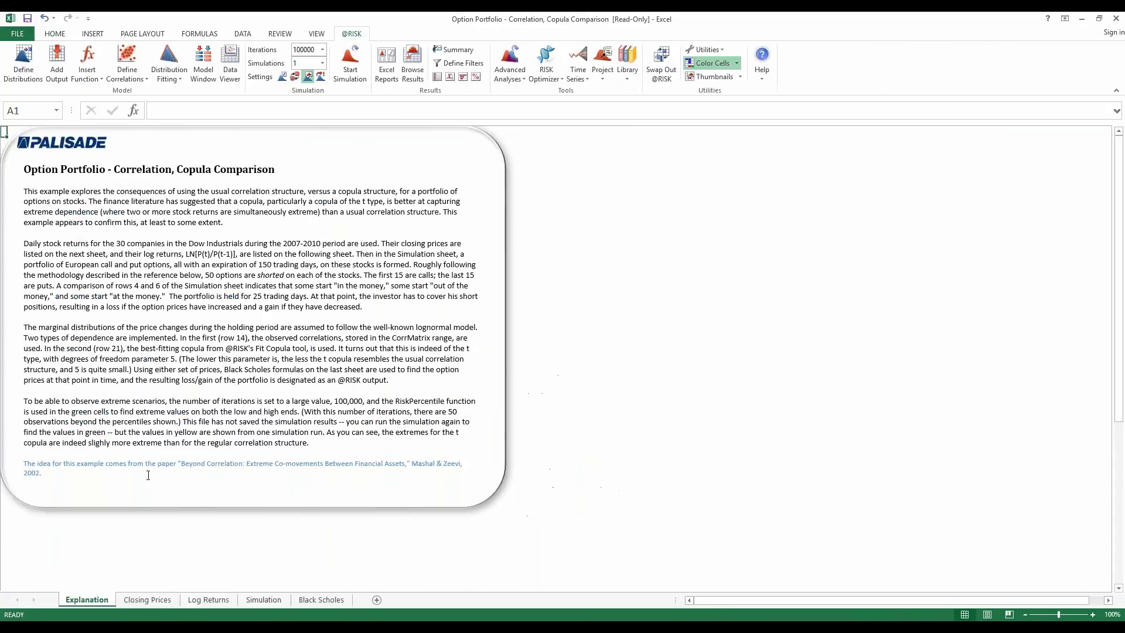
left_click(263, 600)
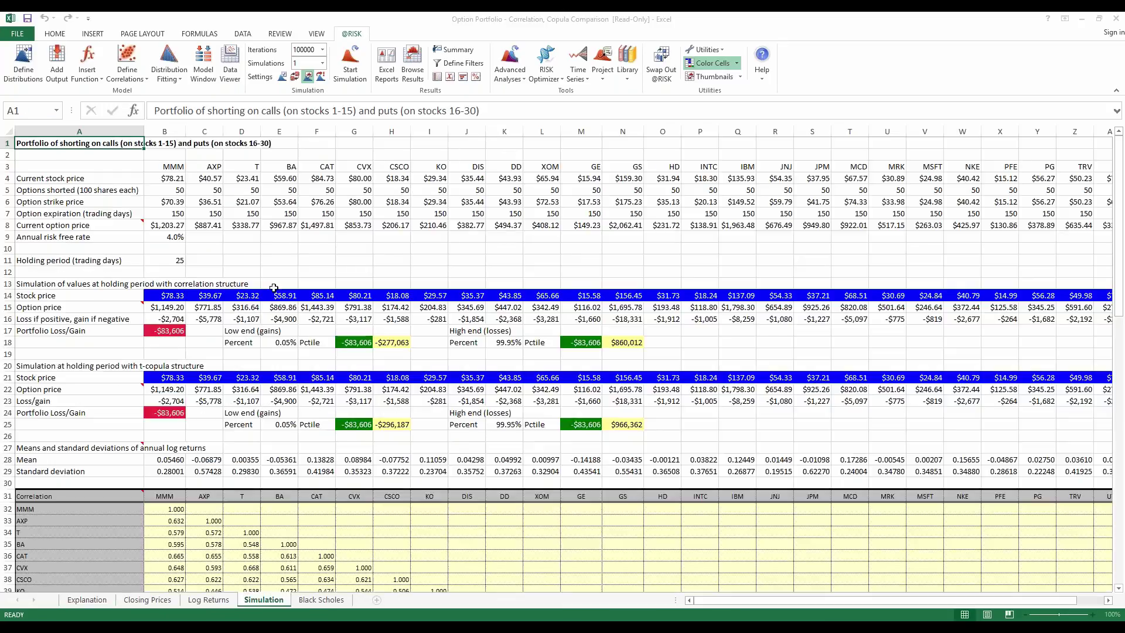
- Run the option portfolio simulation with 5000 iterations and dismiss the Portfolio Loss/Gain Correlation output graph
left_click(313, 50)
type("50")
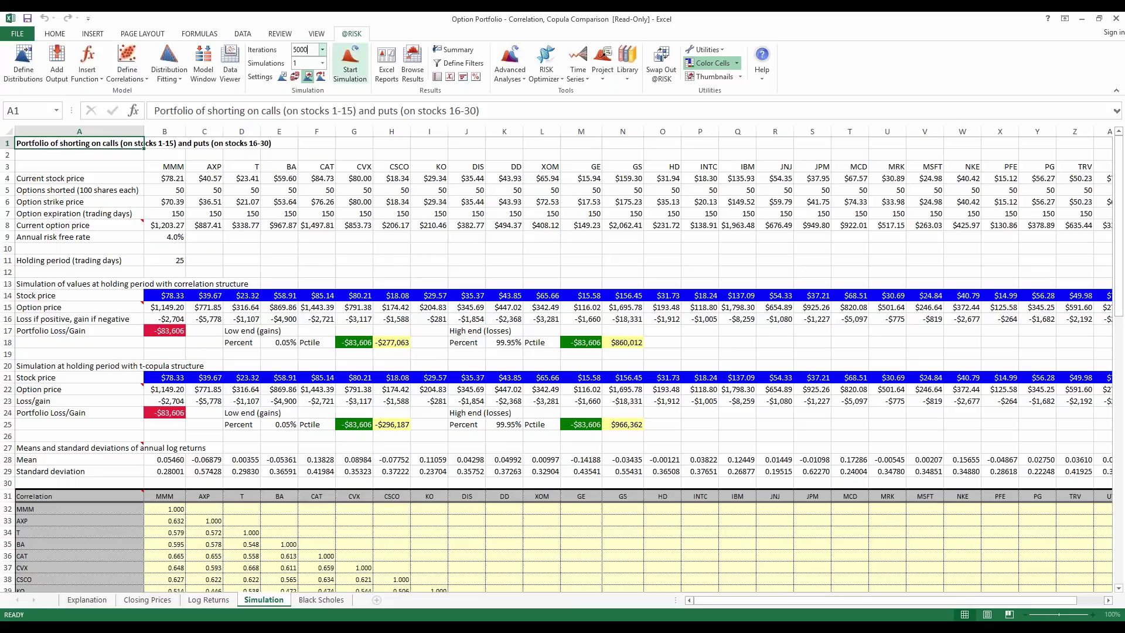
key("Return")
left_click(350, 61)
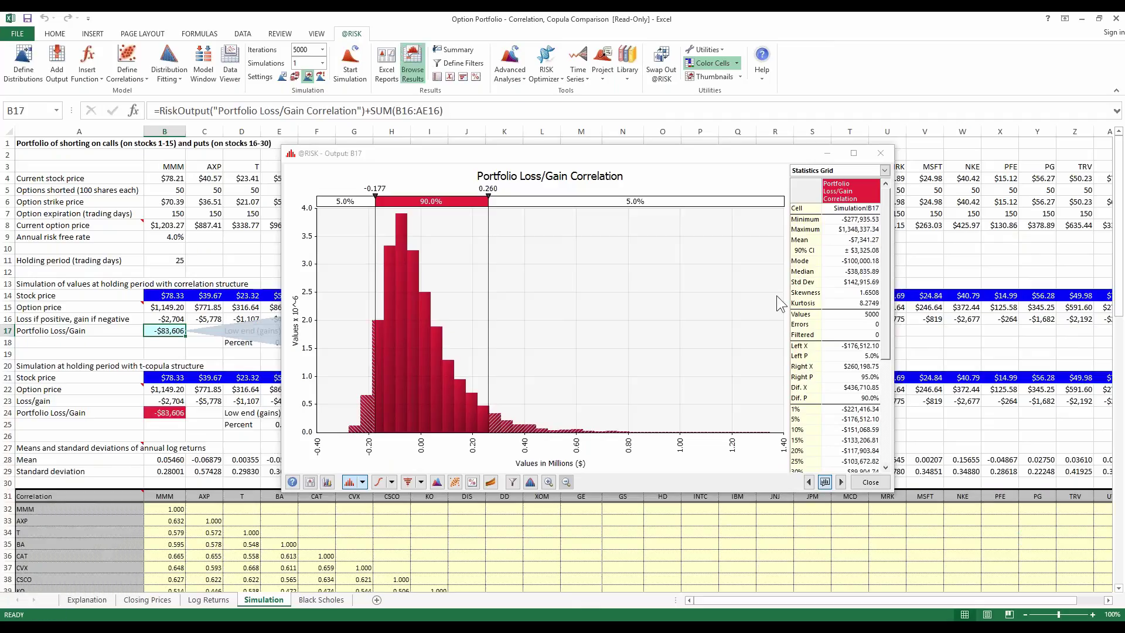
left_click(870, 482)
- Examine the stock correlation matrix and the t copula matrix below the simulation model on the Simulation sheet
scroll(809, 502, "down", 1)
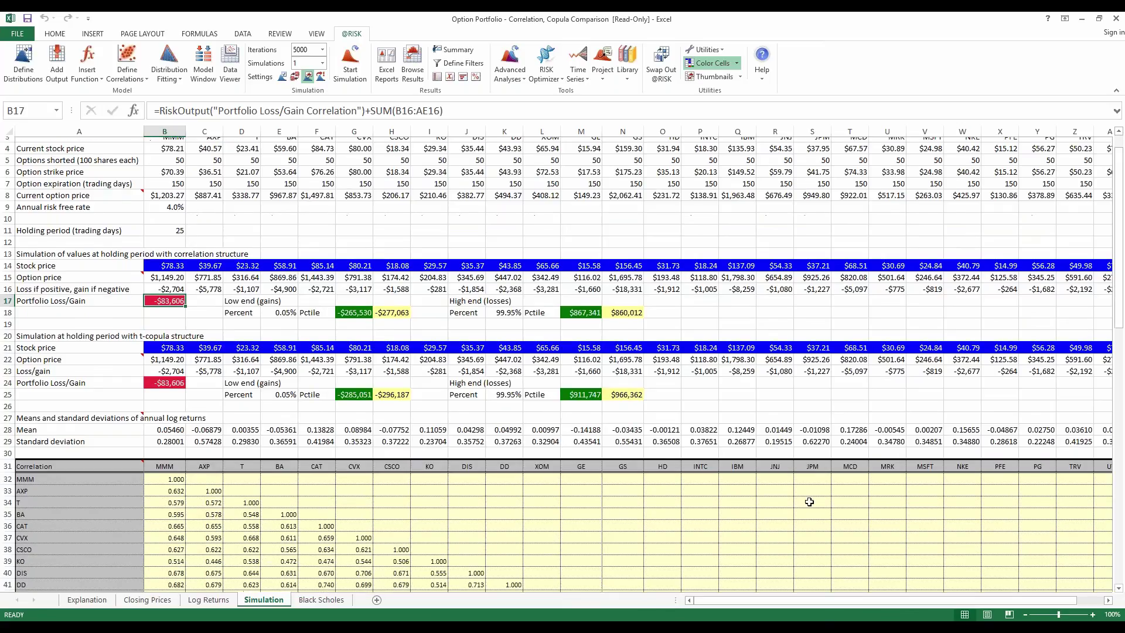
scroll(809, 502, "down", 8)
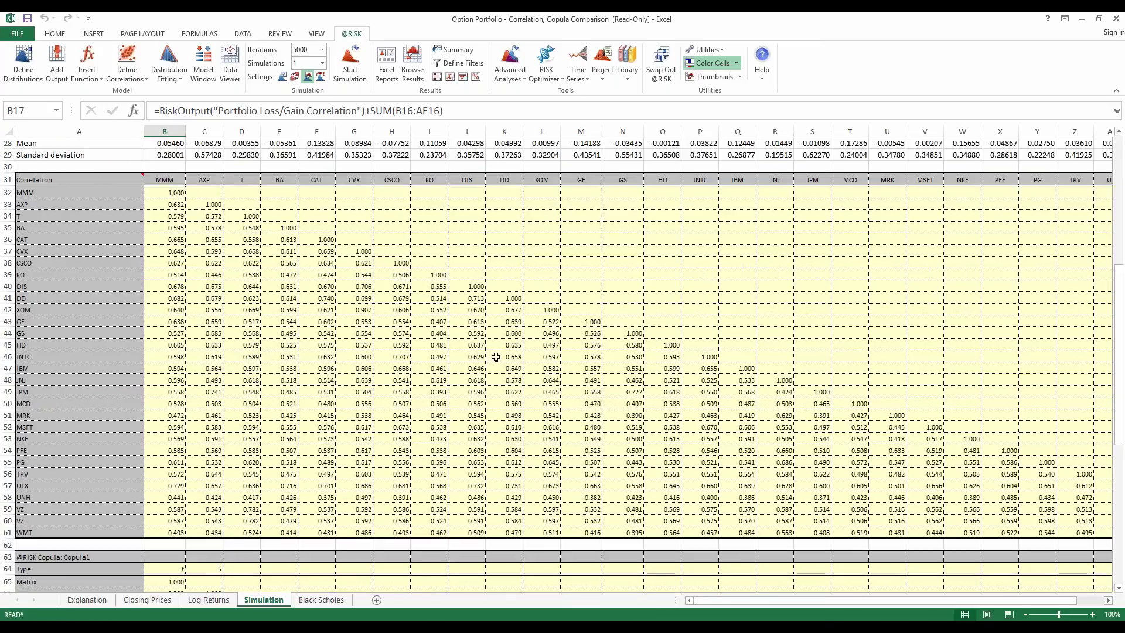
scroll(496, 357, "down", 8)
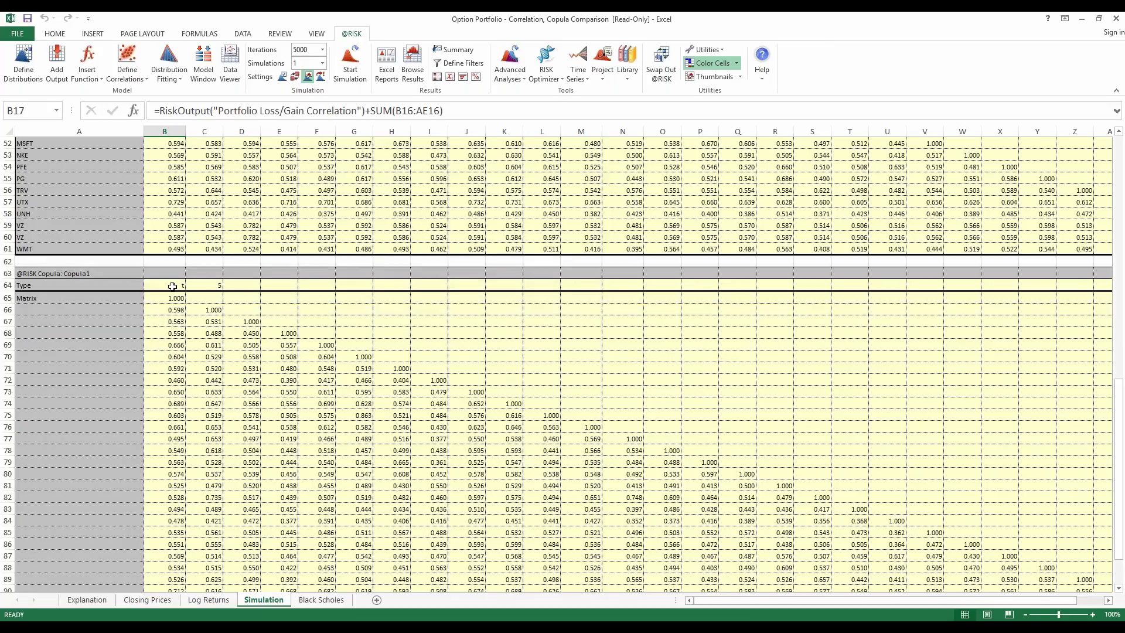
scroll(703, 486, "up", 8)
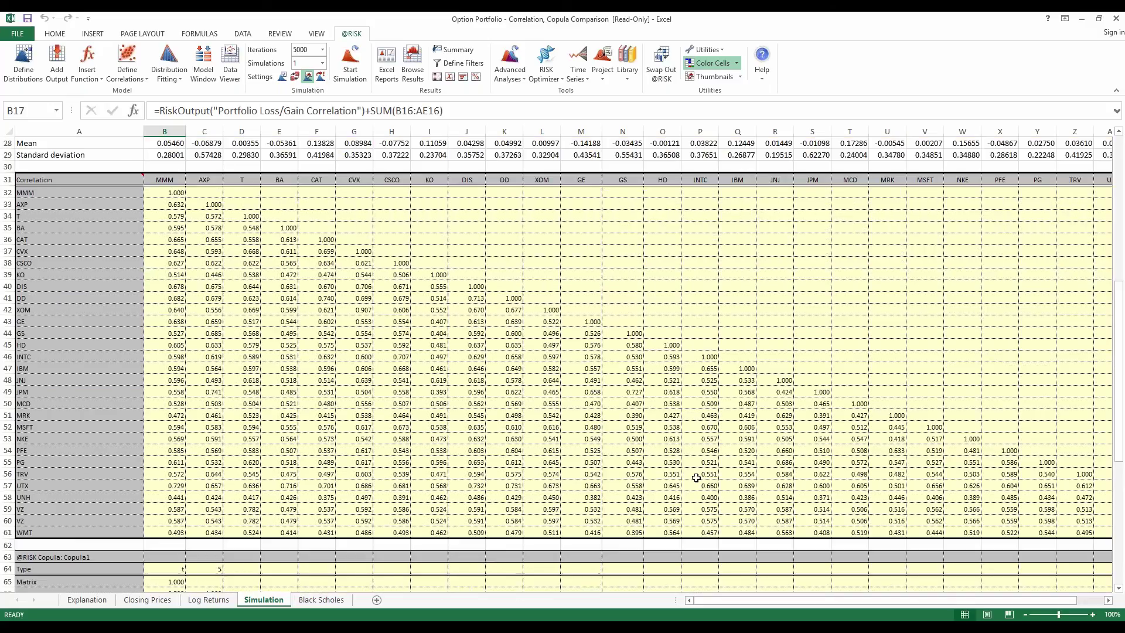
scroll(696, 478, "up", 9)
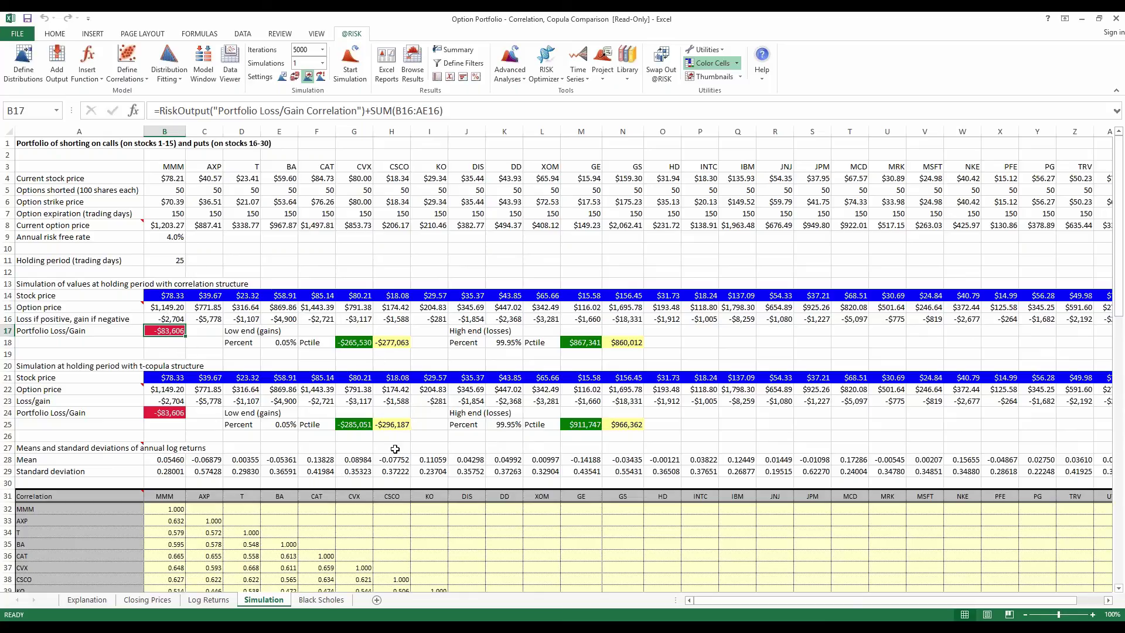
- Compare the simulated 0.05% and 99.95% Portfolio Loss/Gain percentiles between the correlation structure and the t copula
left_click(357, 342)
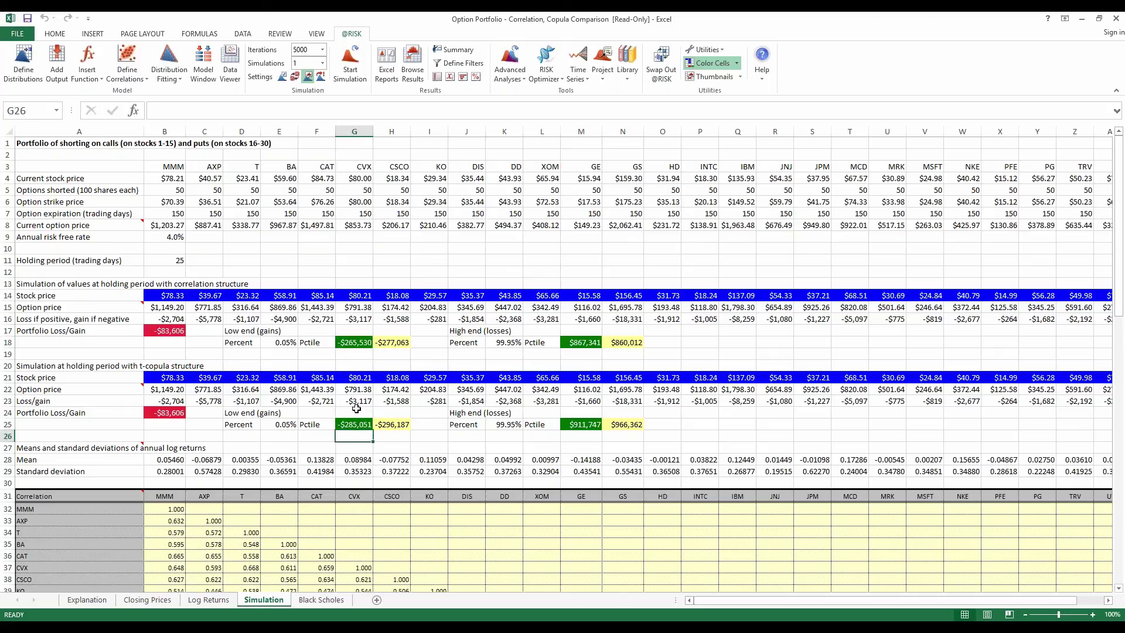
left_click(357, 422)
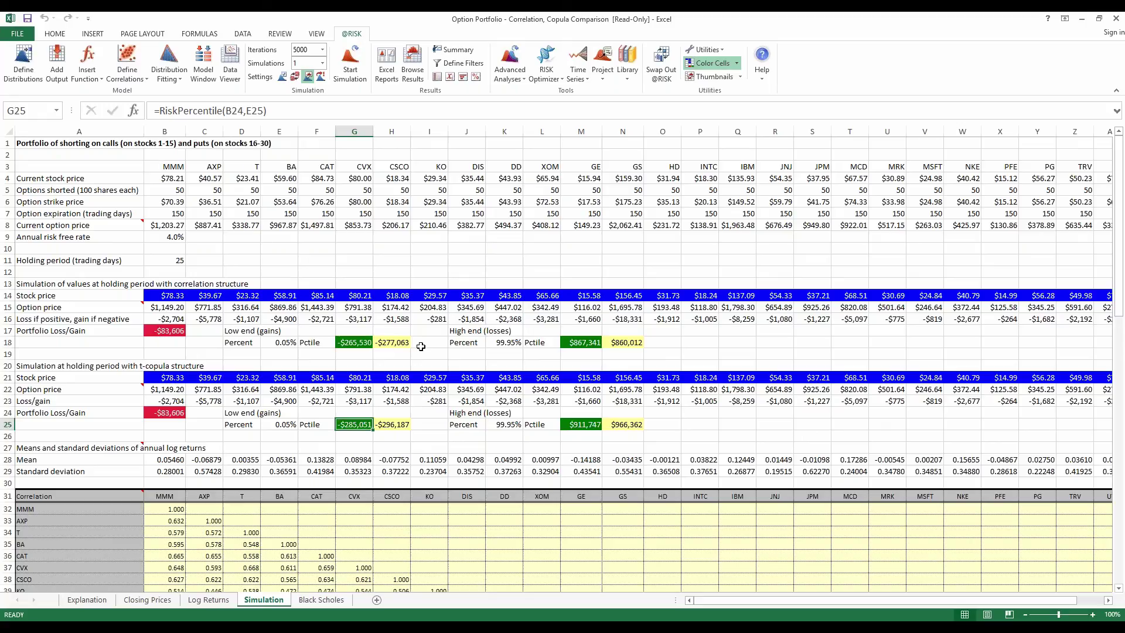
left_click(590, 347)
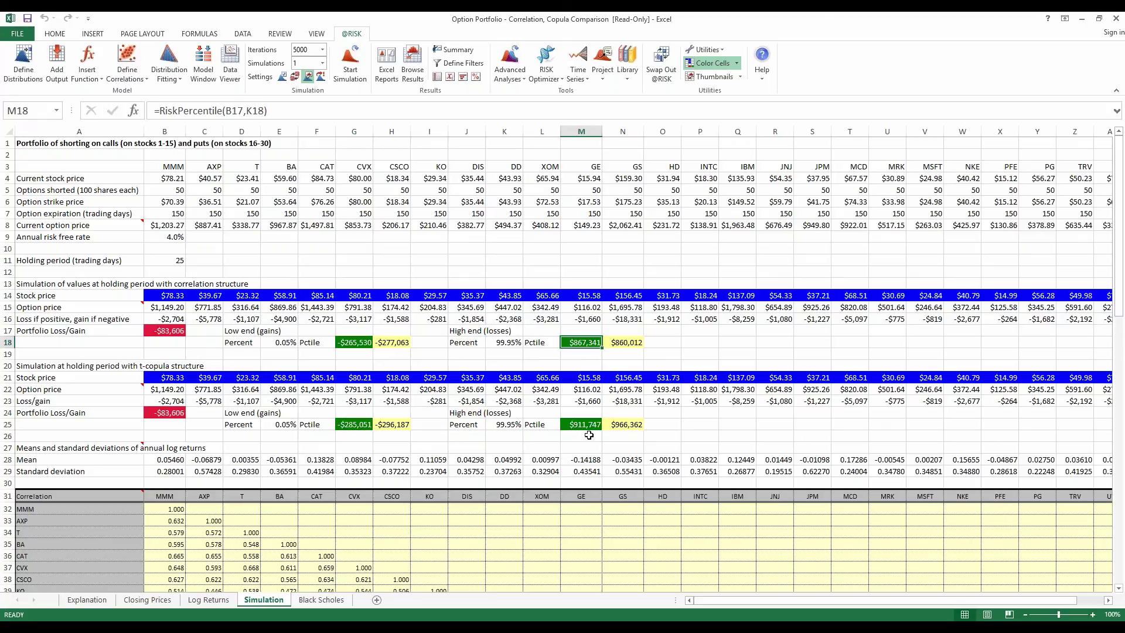
left_click(585, 423)
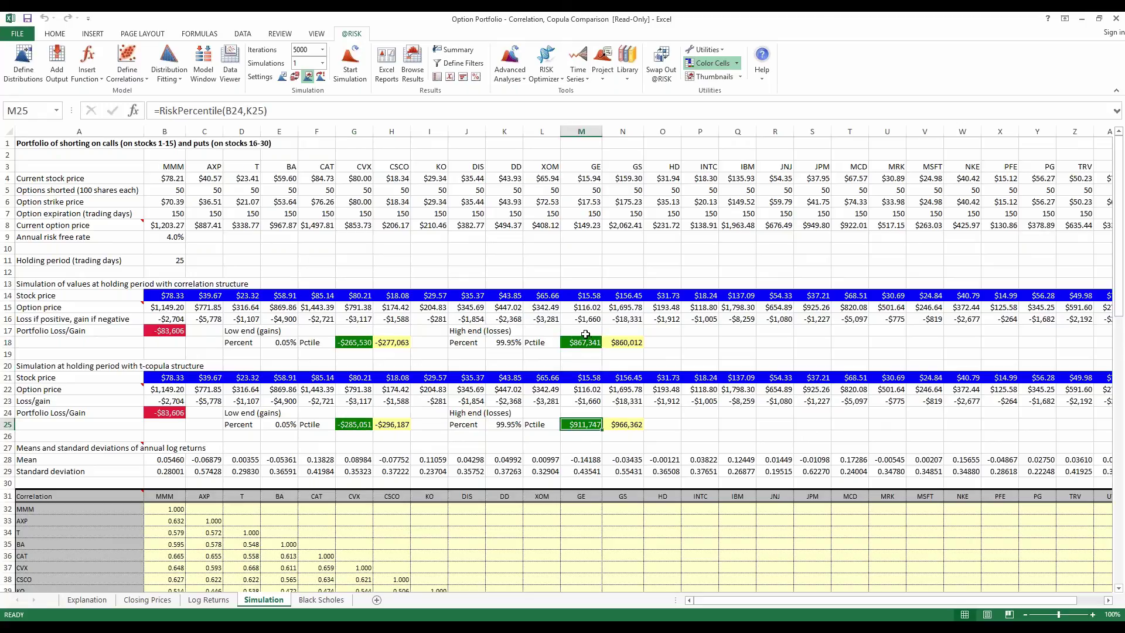